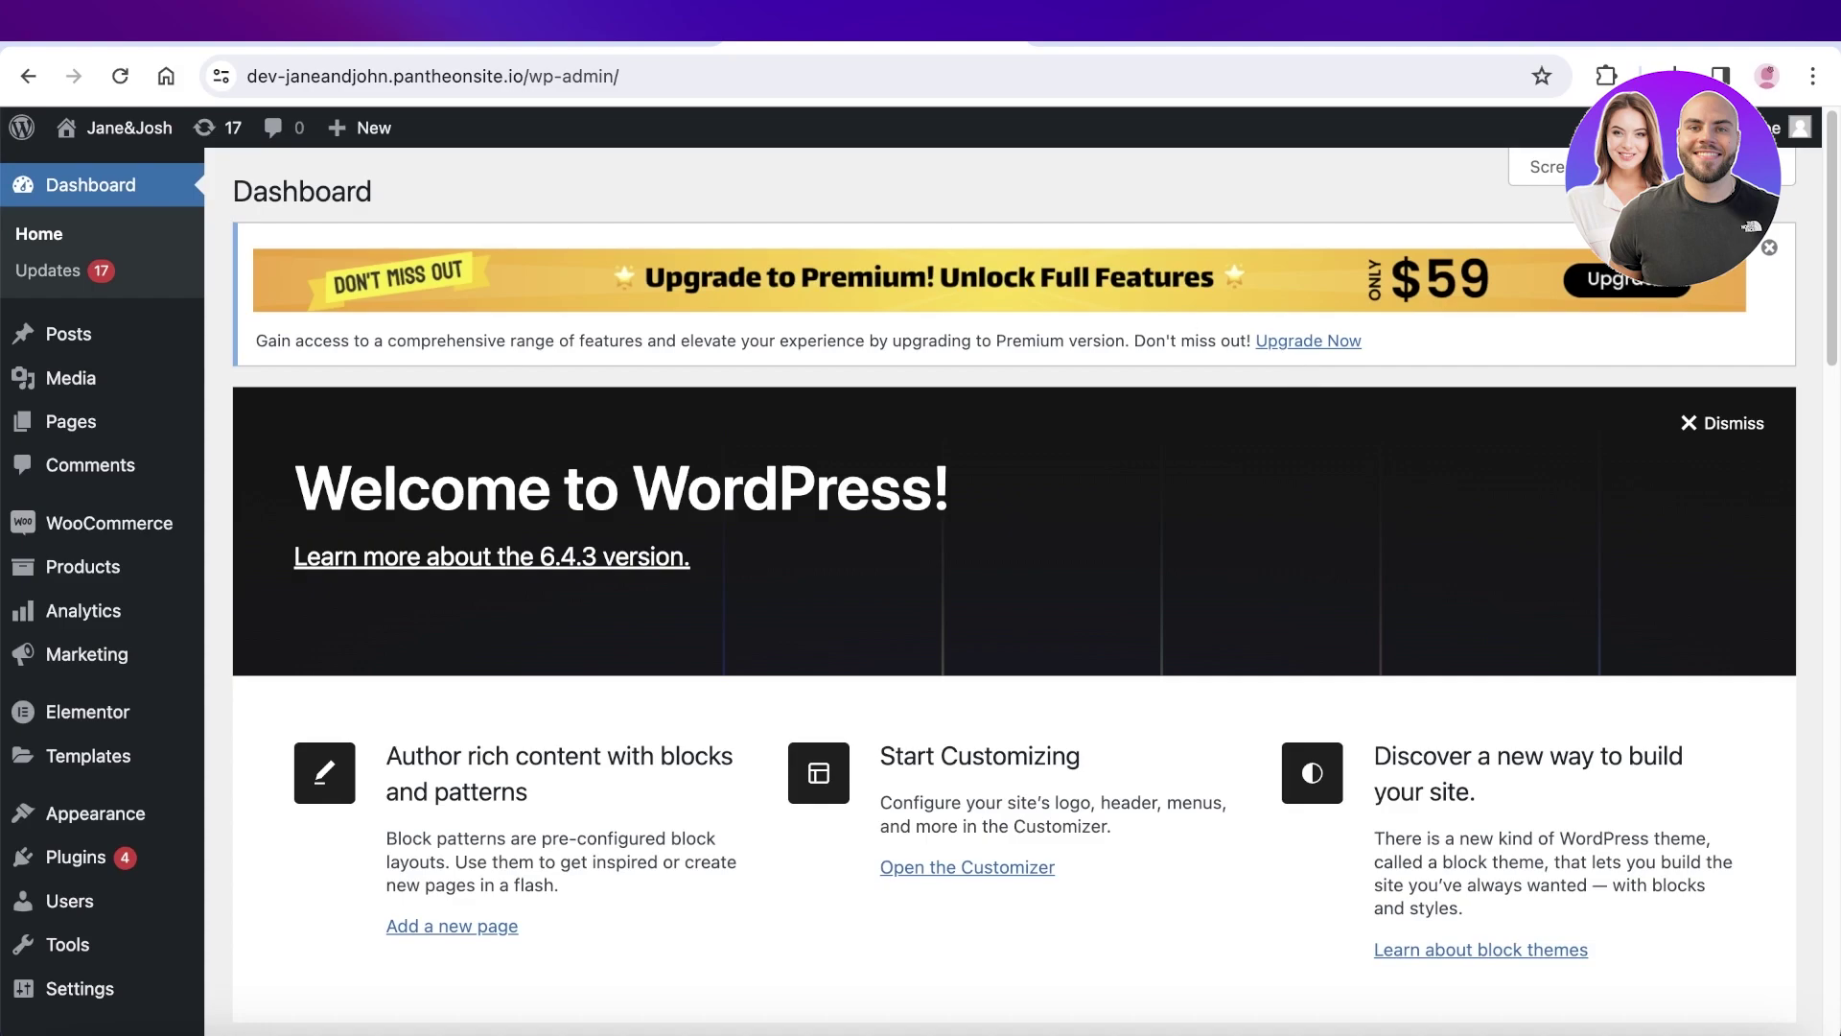
- Browse the live front-end site, scrolling through its home page
{"action": "mouse_move", "coordinate": [113, 129]}
{"action": "left_click", "coordinate": [110, 176]}
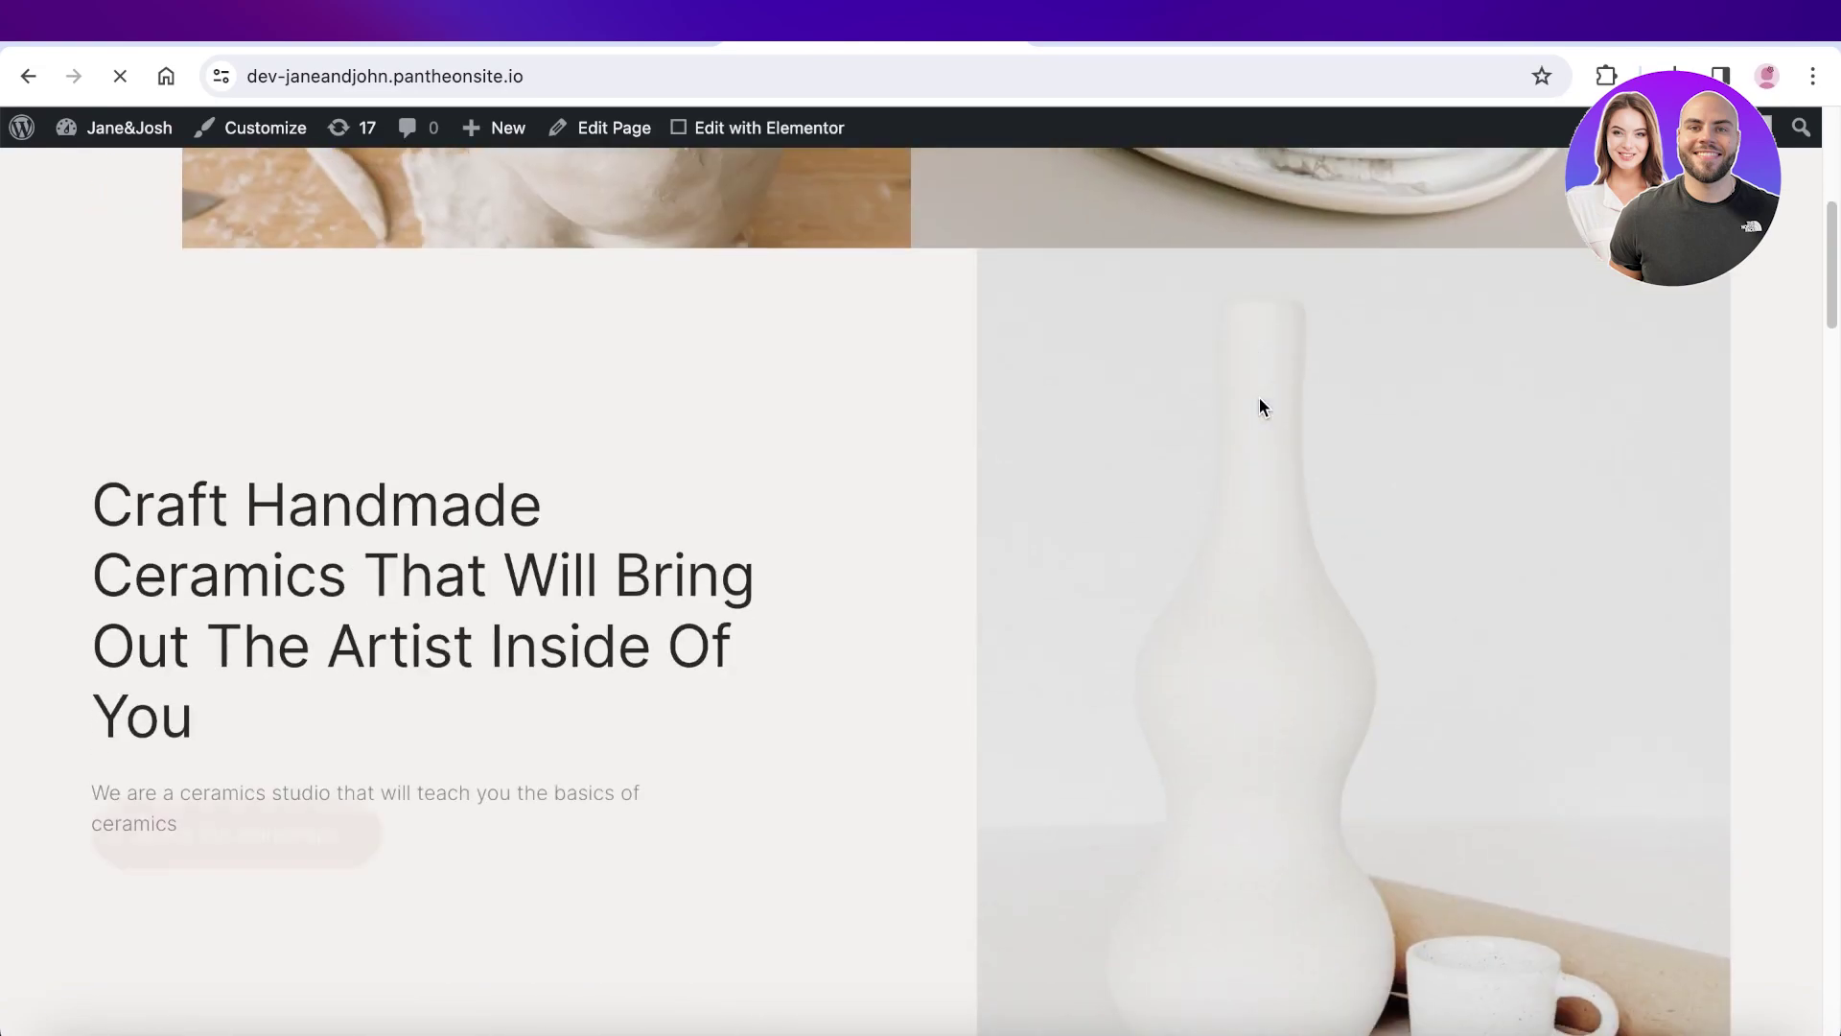
{"action": "scroll", "coordinate": [1218, 431], "scroll_direction": "down", "scroll_amount": 10}
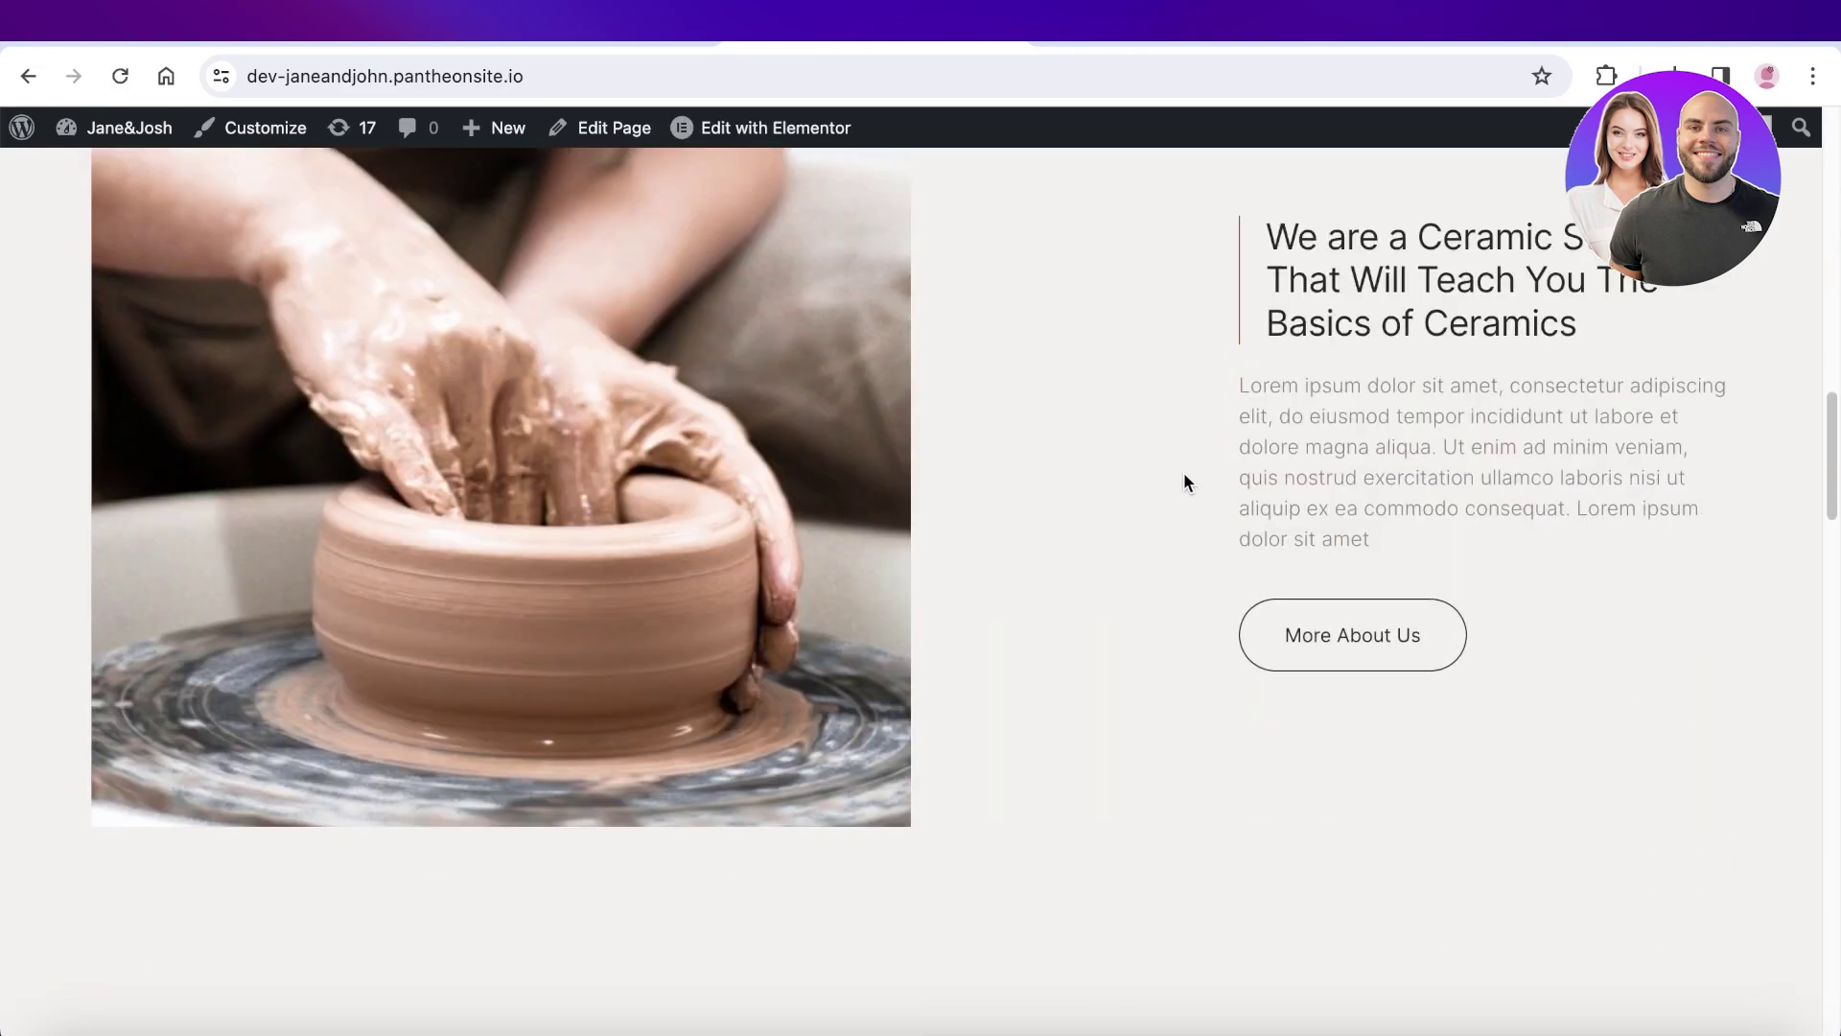
{"action": "scroll", "coordinate": [1183, 480], "scroll_direction": "down", "scroll_amount": 20}
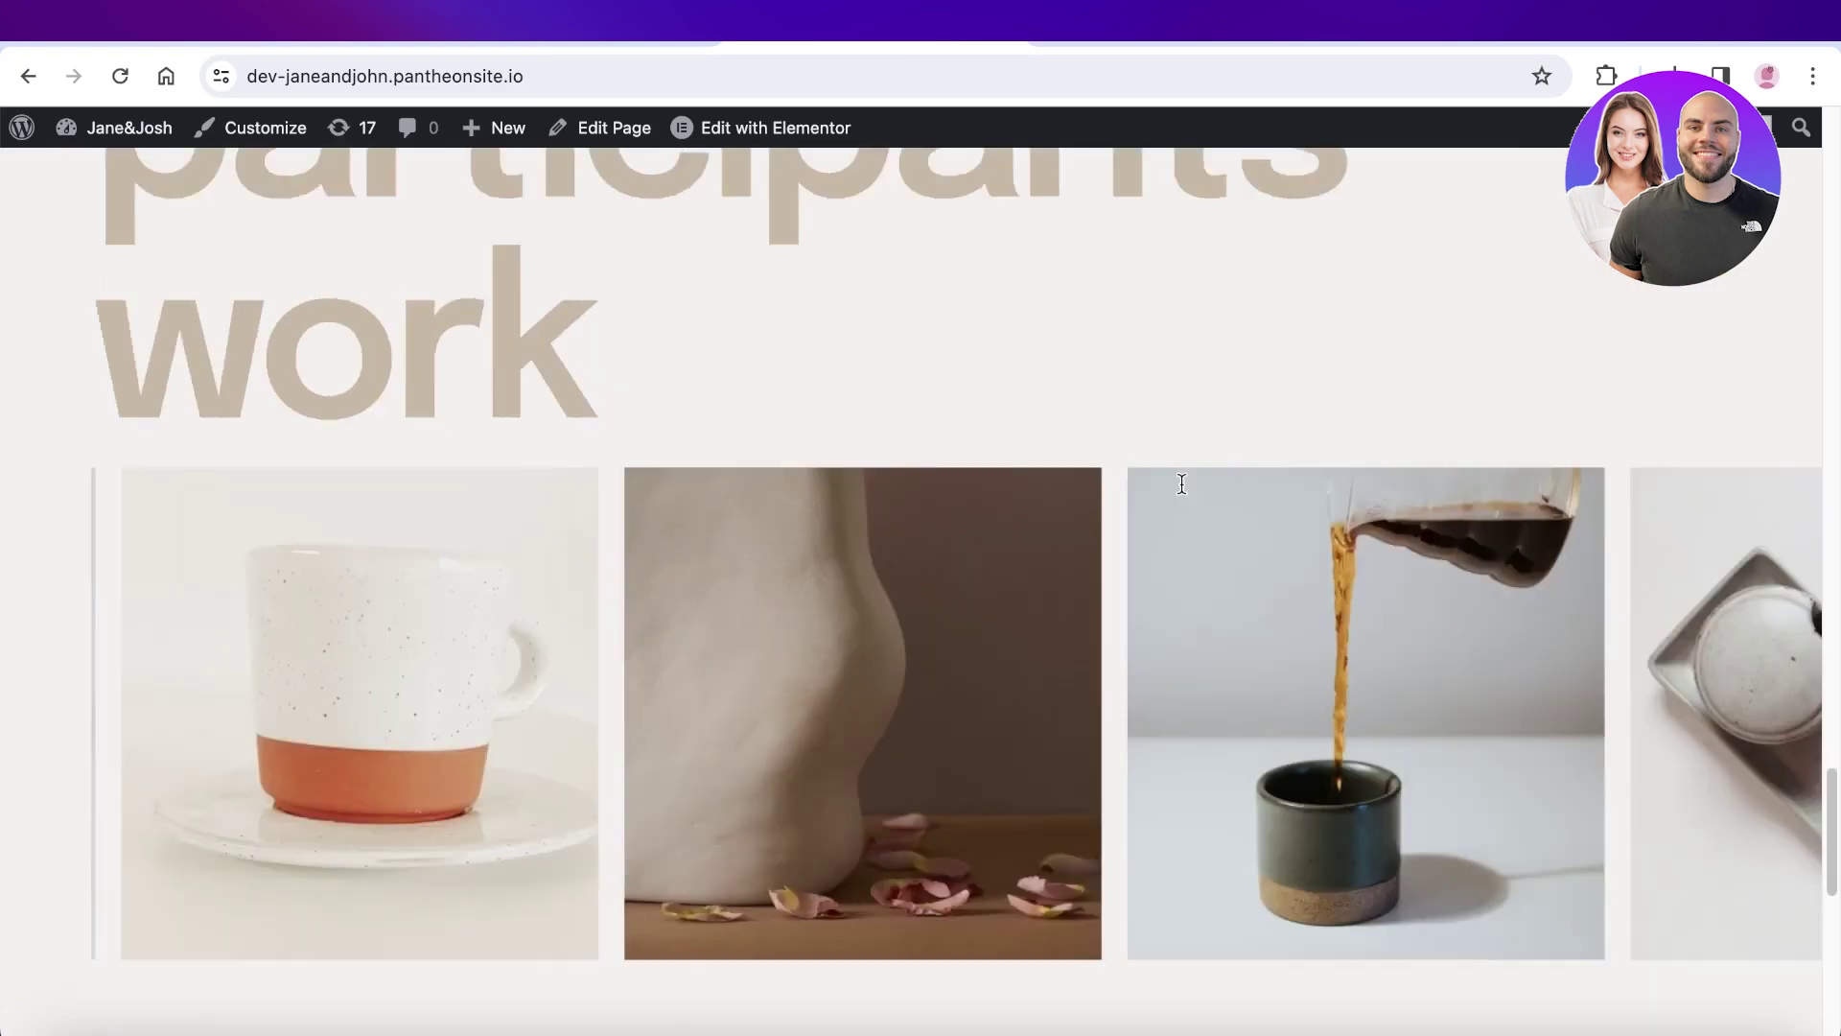
{"action": "scroll", "coordinate": [1179, 494], "scroll_direction": "down", "scroll_amount": 5}
{"action": "scroll", "coordinate": [1179, 497], "scroll_direction": "up", "scroll_amount": 20}
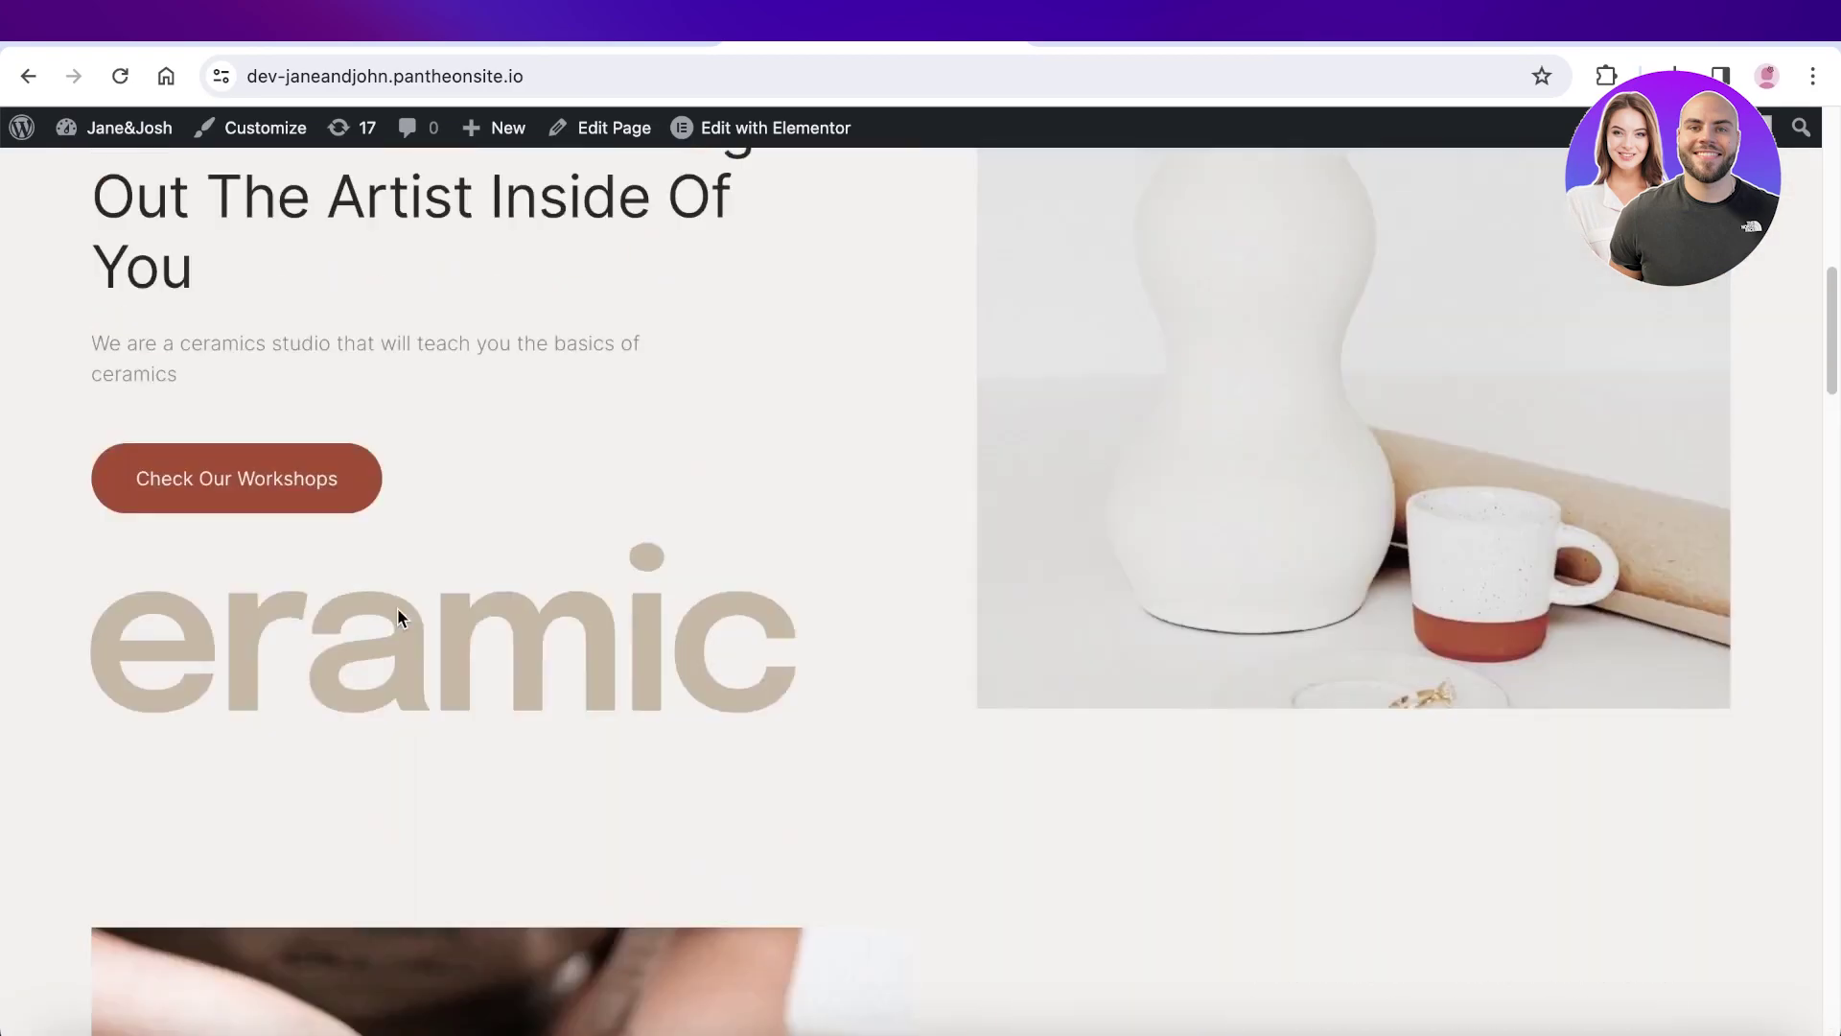
{"action": "mouse_move", "coordinate": [79, 129]}
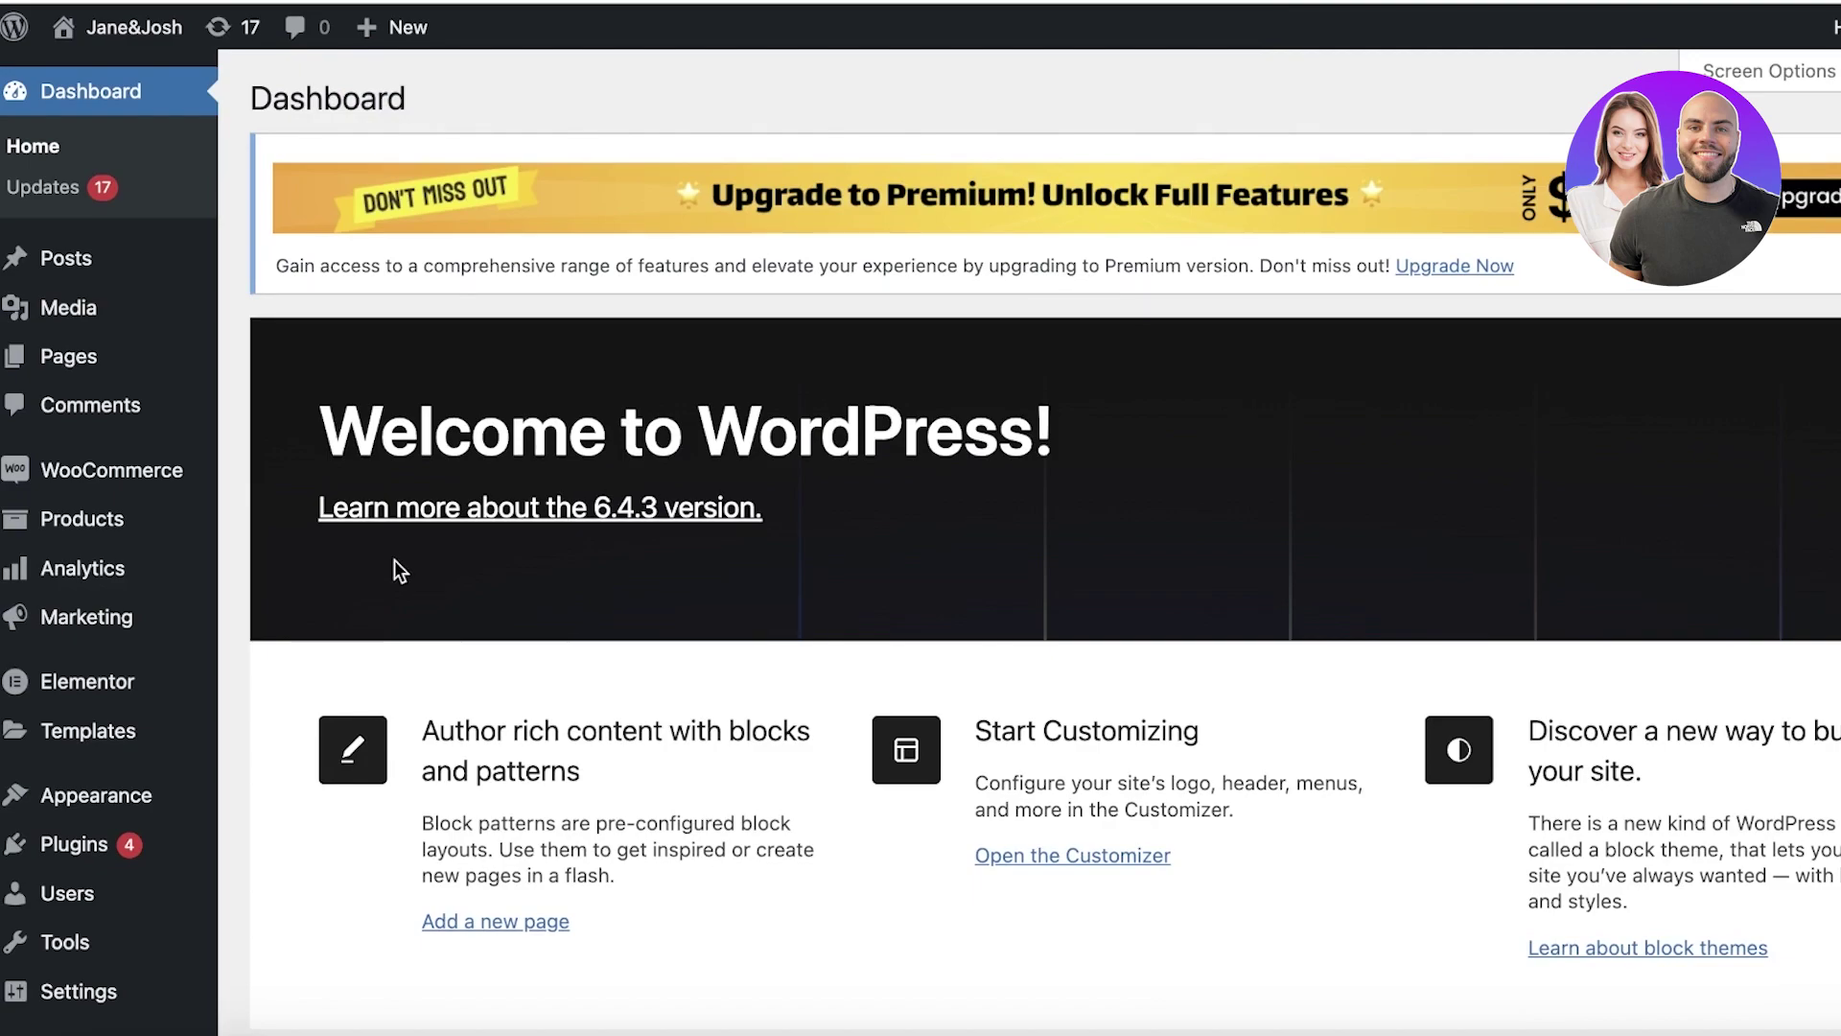
- Search the plugin directory for 'popup maker' and install Popup Maker
{"action": "mouse_move", "coordinate": [113, 850]}
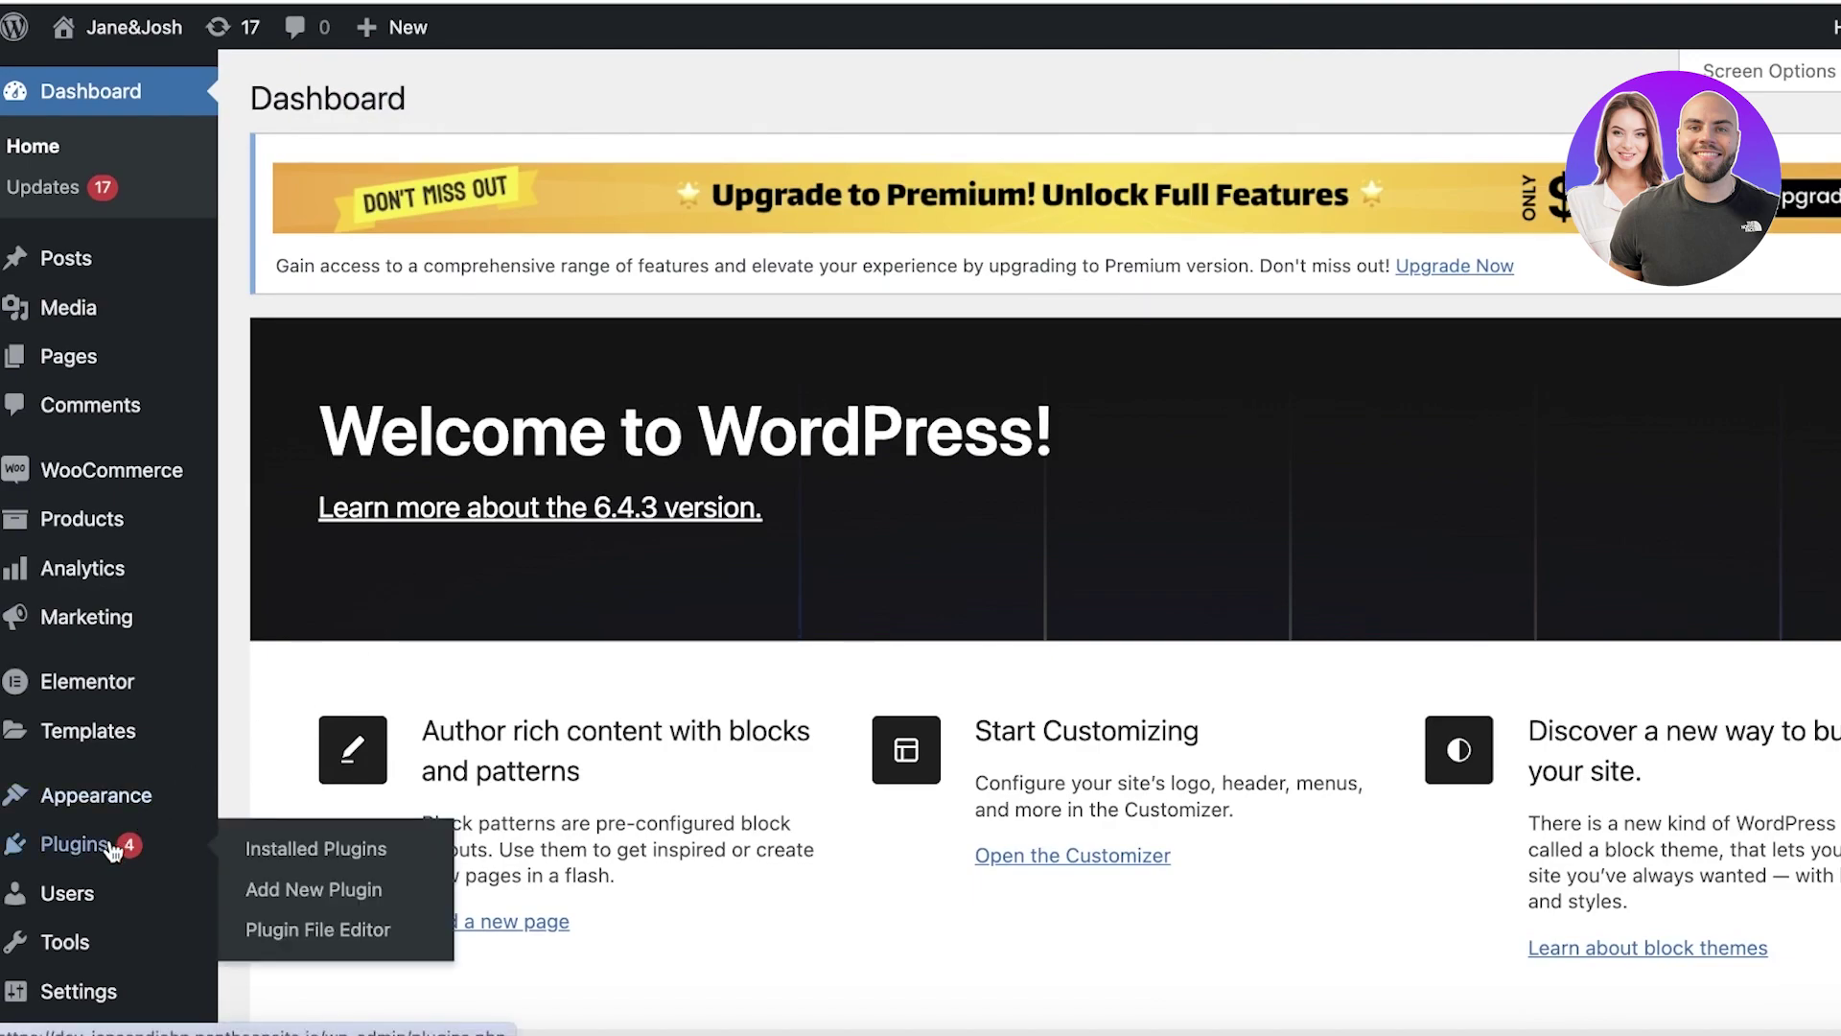
{"action": "left_click", "coordinate": [347, 886]}
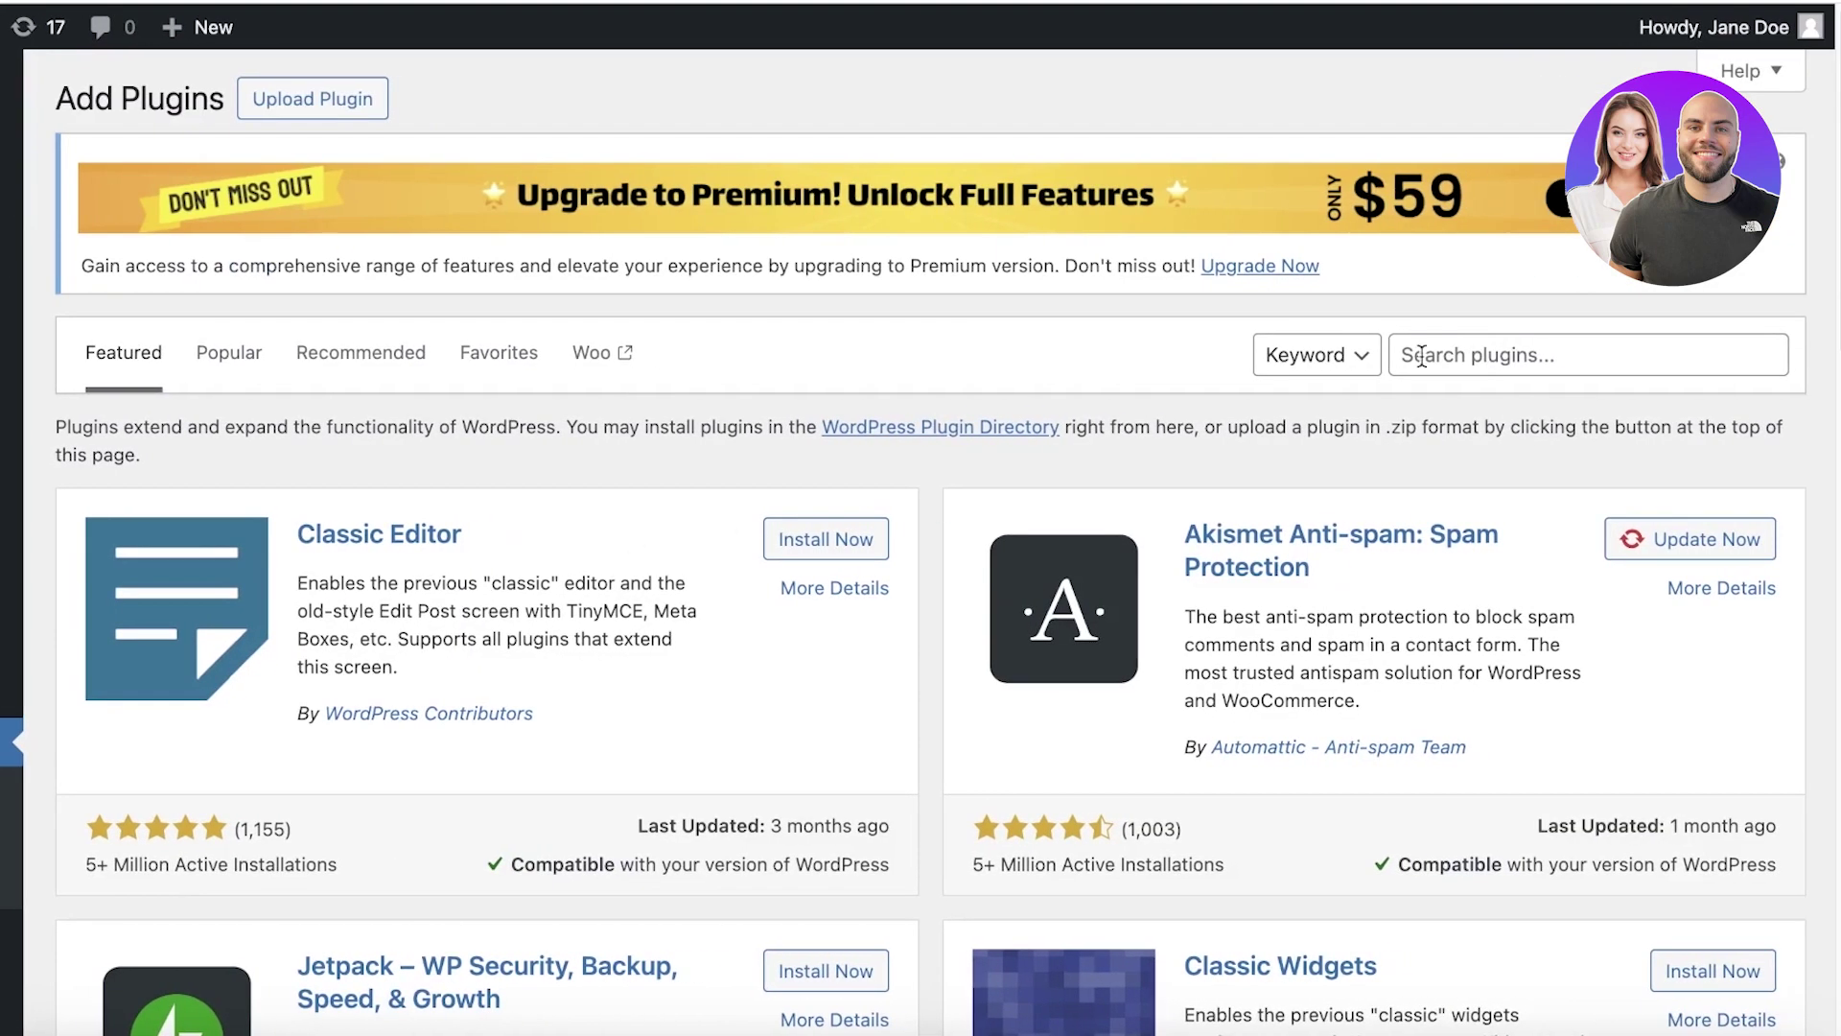
{"action": "left_click", "coordinate": [1422, 356]}
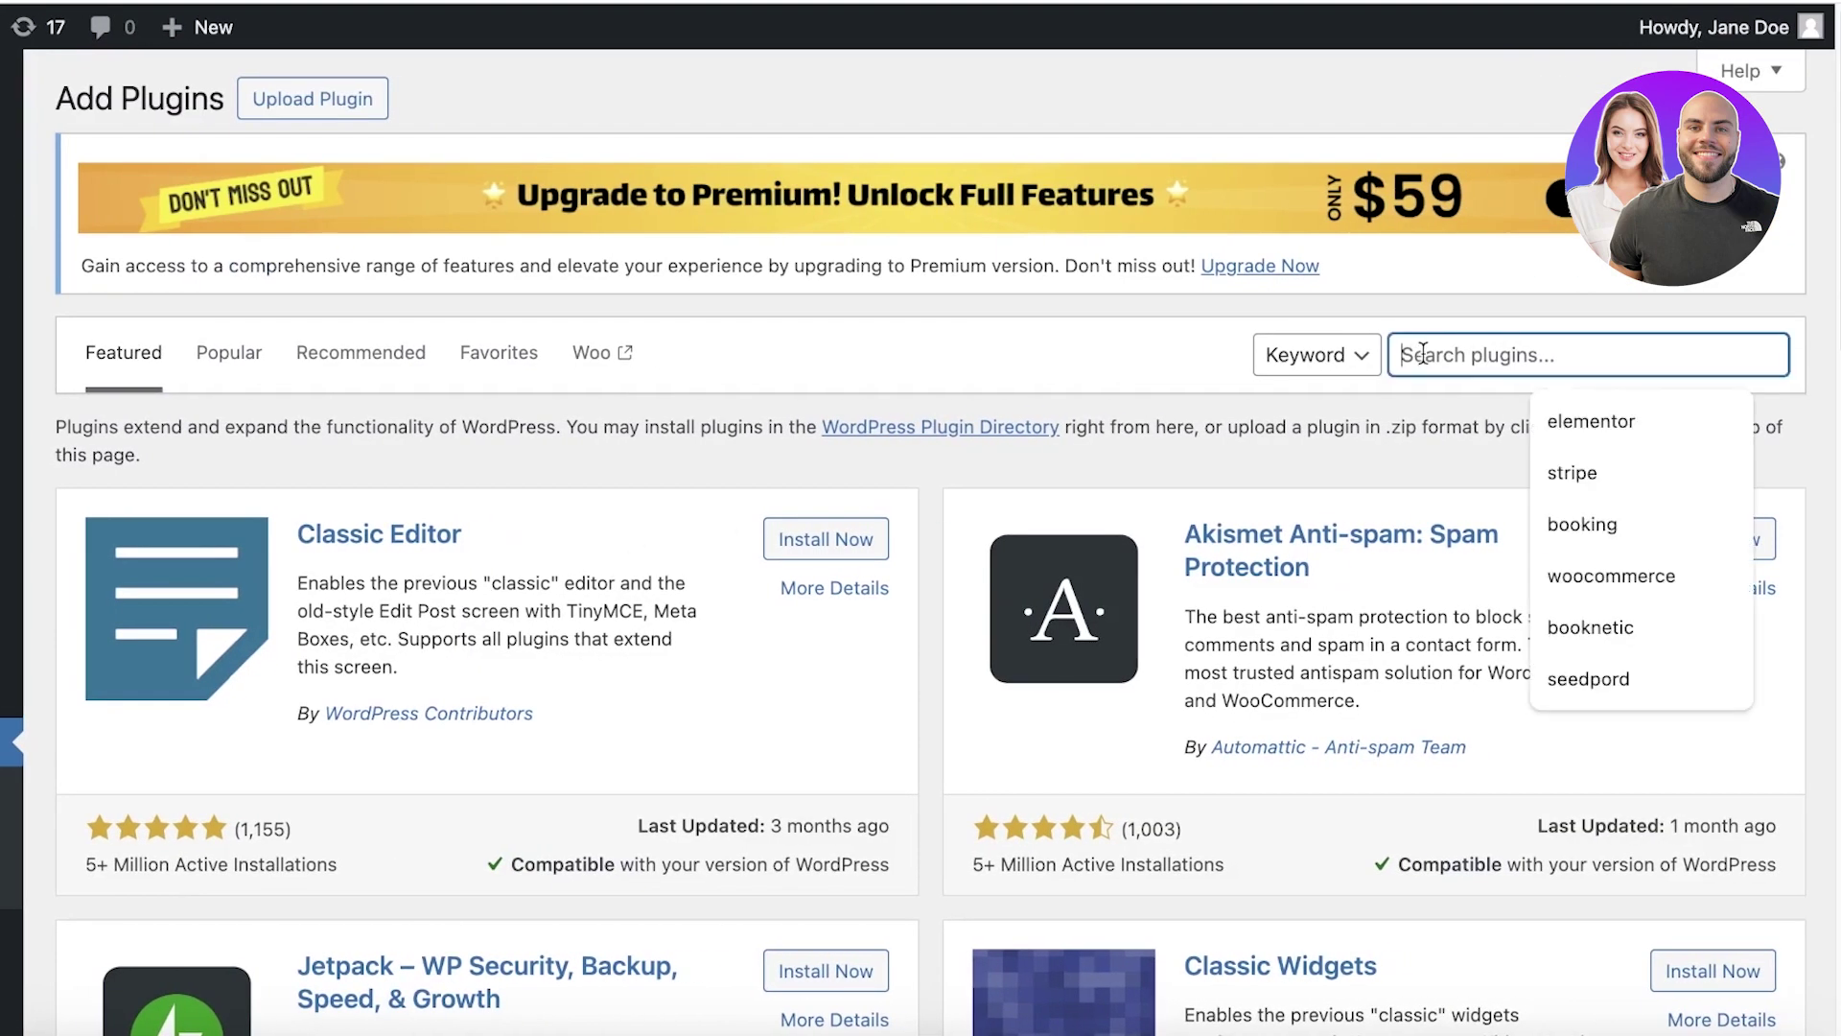
{"action": "type", "text": "popup "}
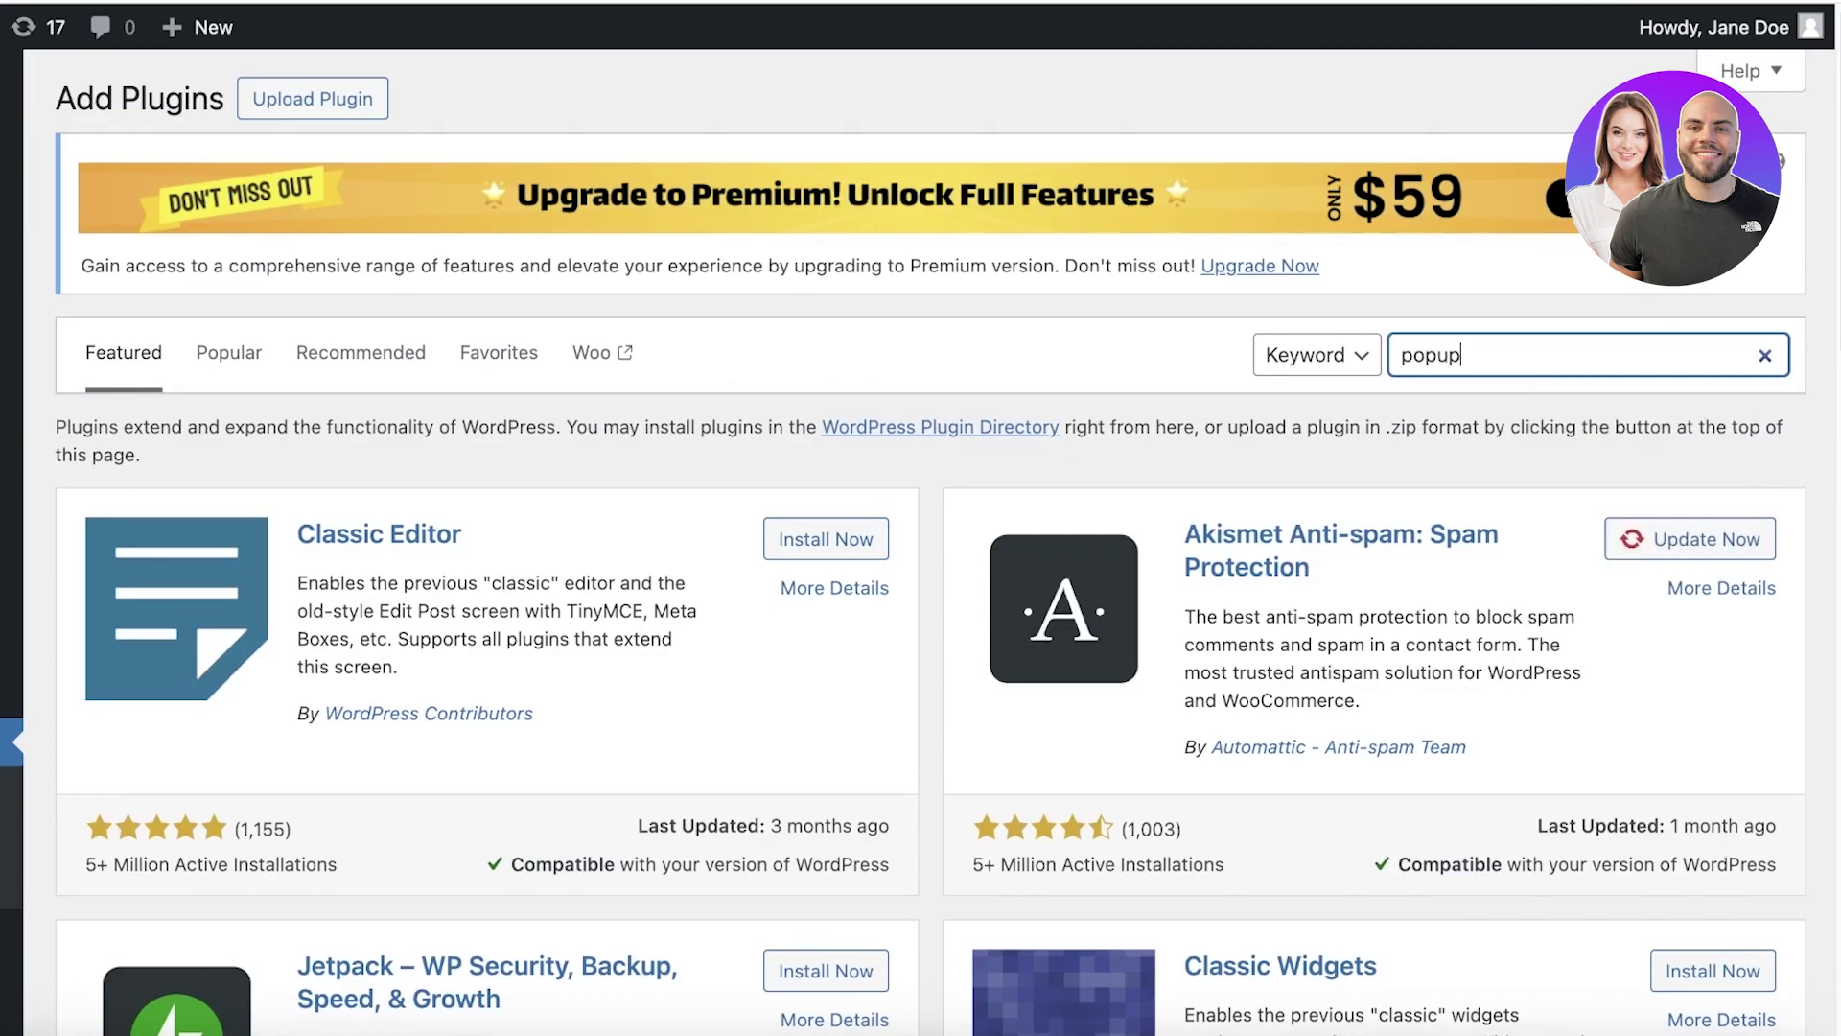
{"action": "type", "text": "maker"}
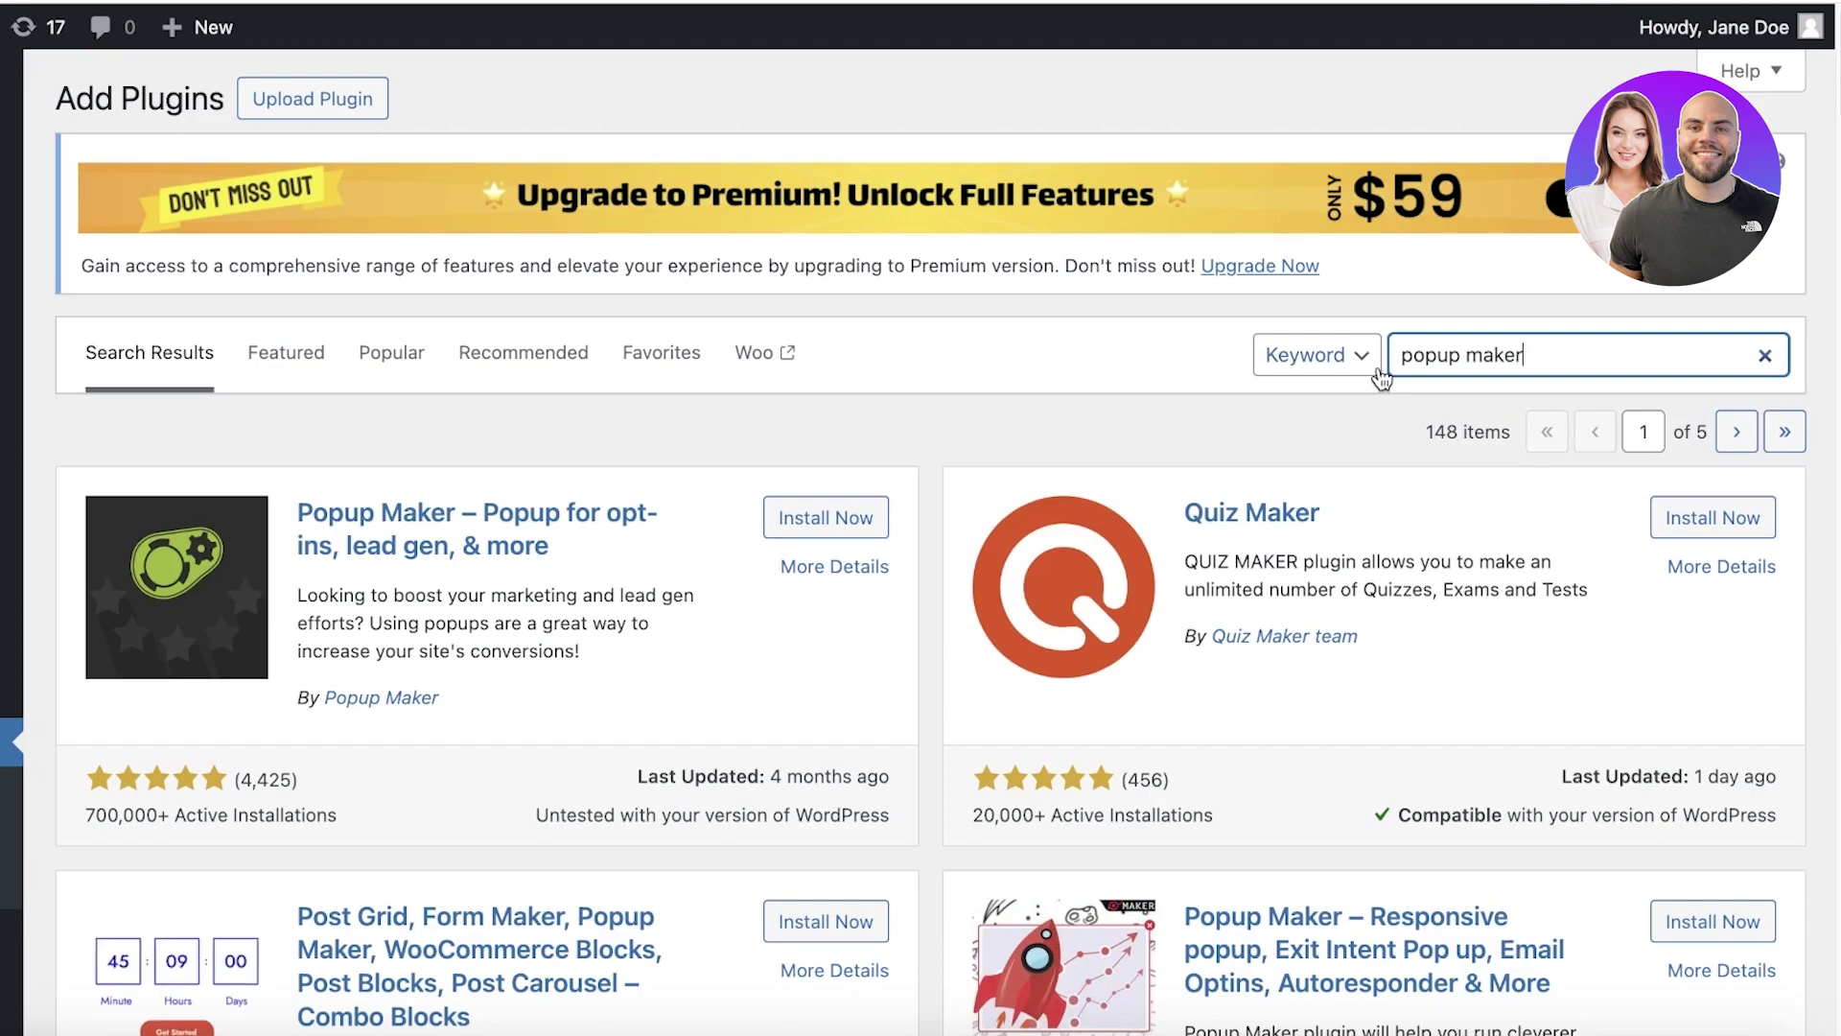
{"action": "left_click", "coordinate": [446, 520]}
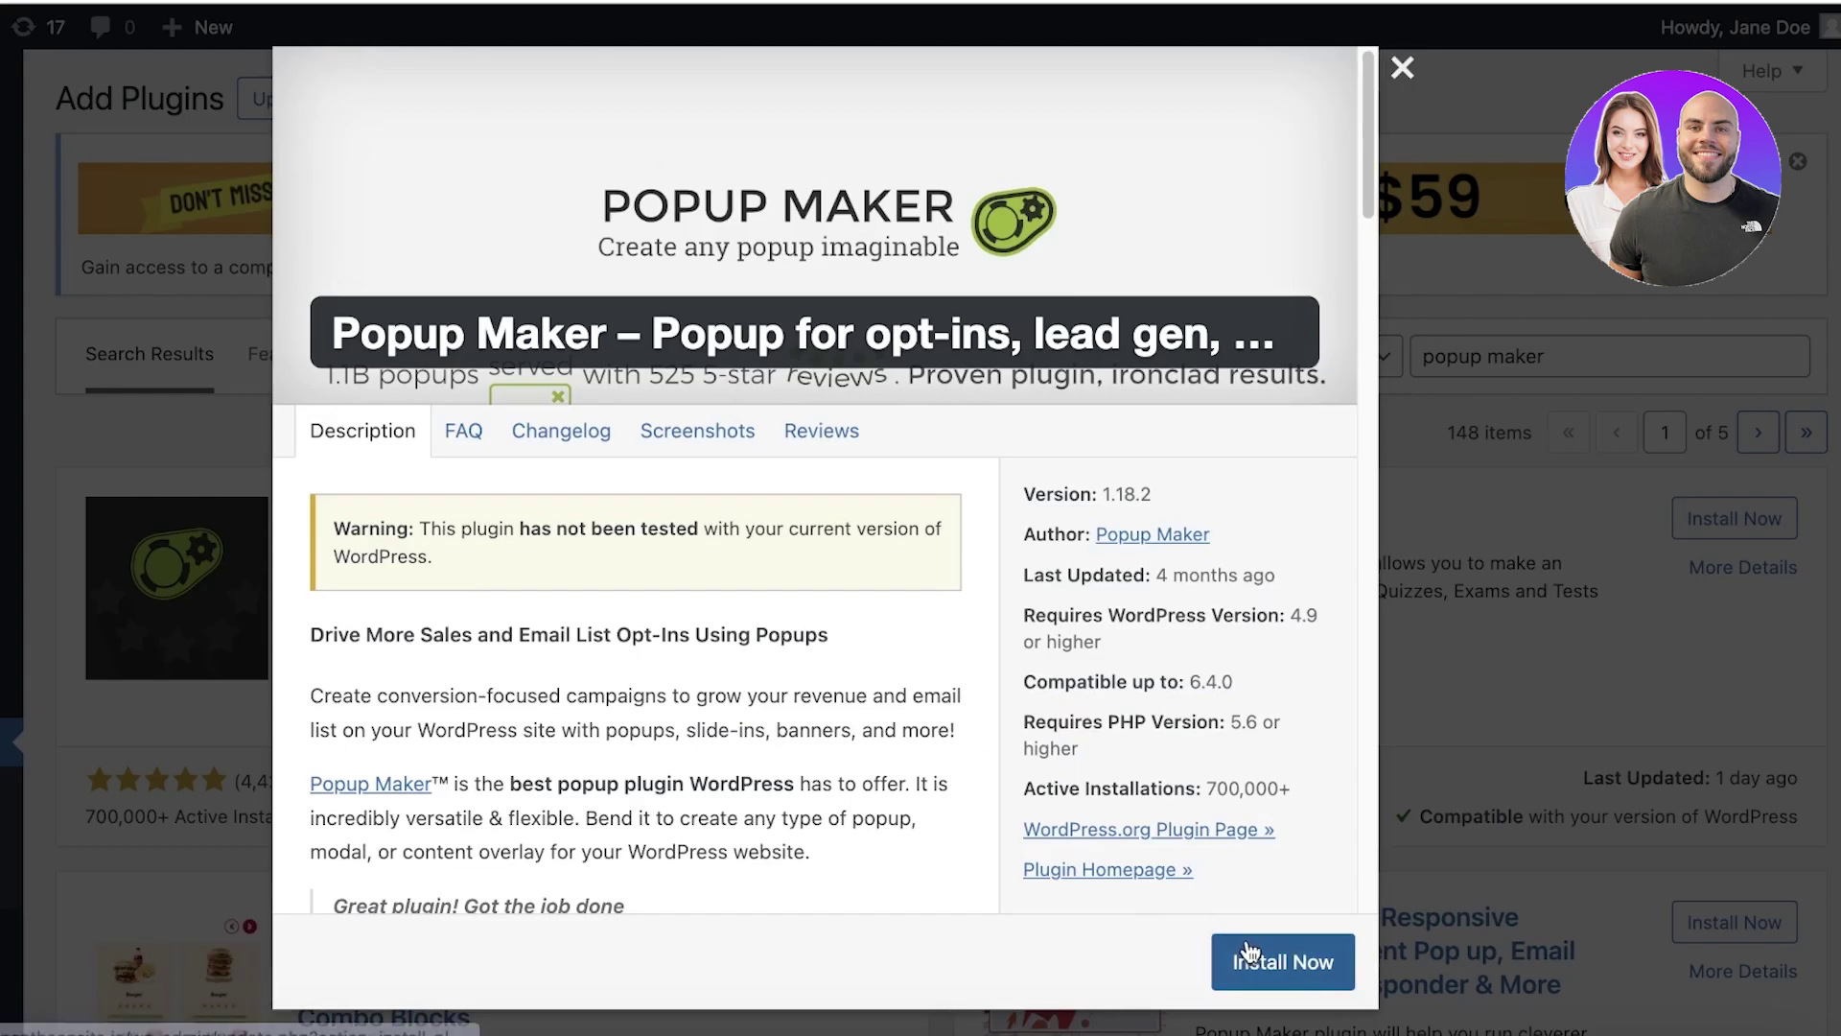
{"action": "left_click", "coordinate": [1249, 953]}
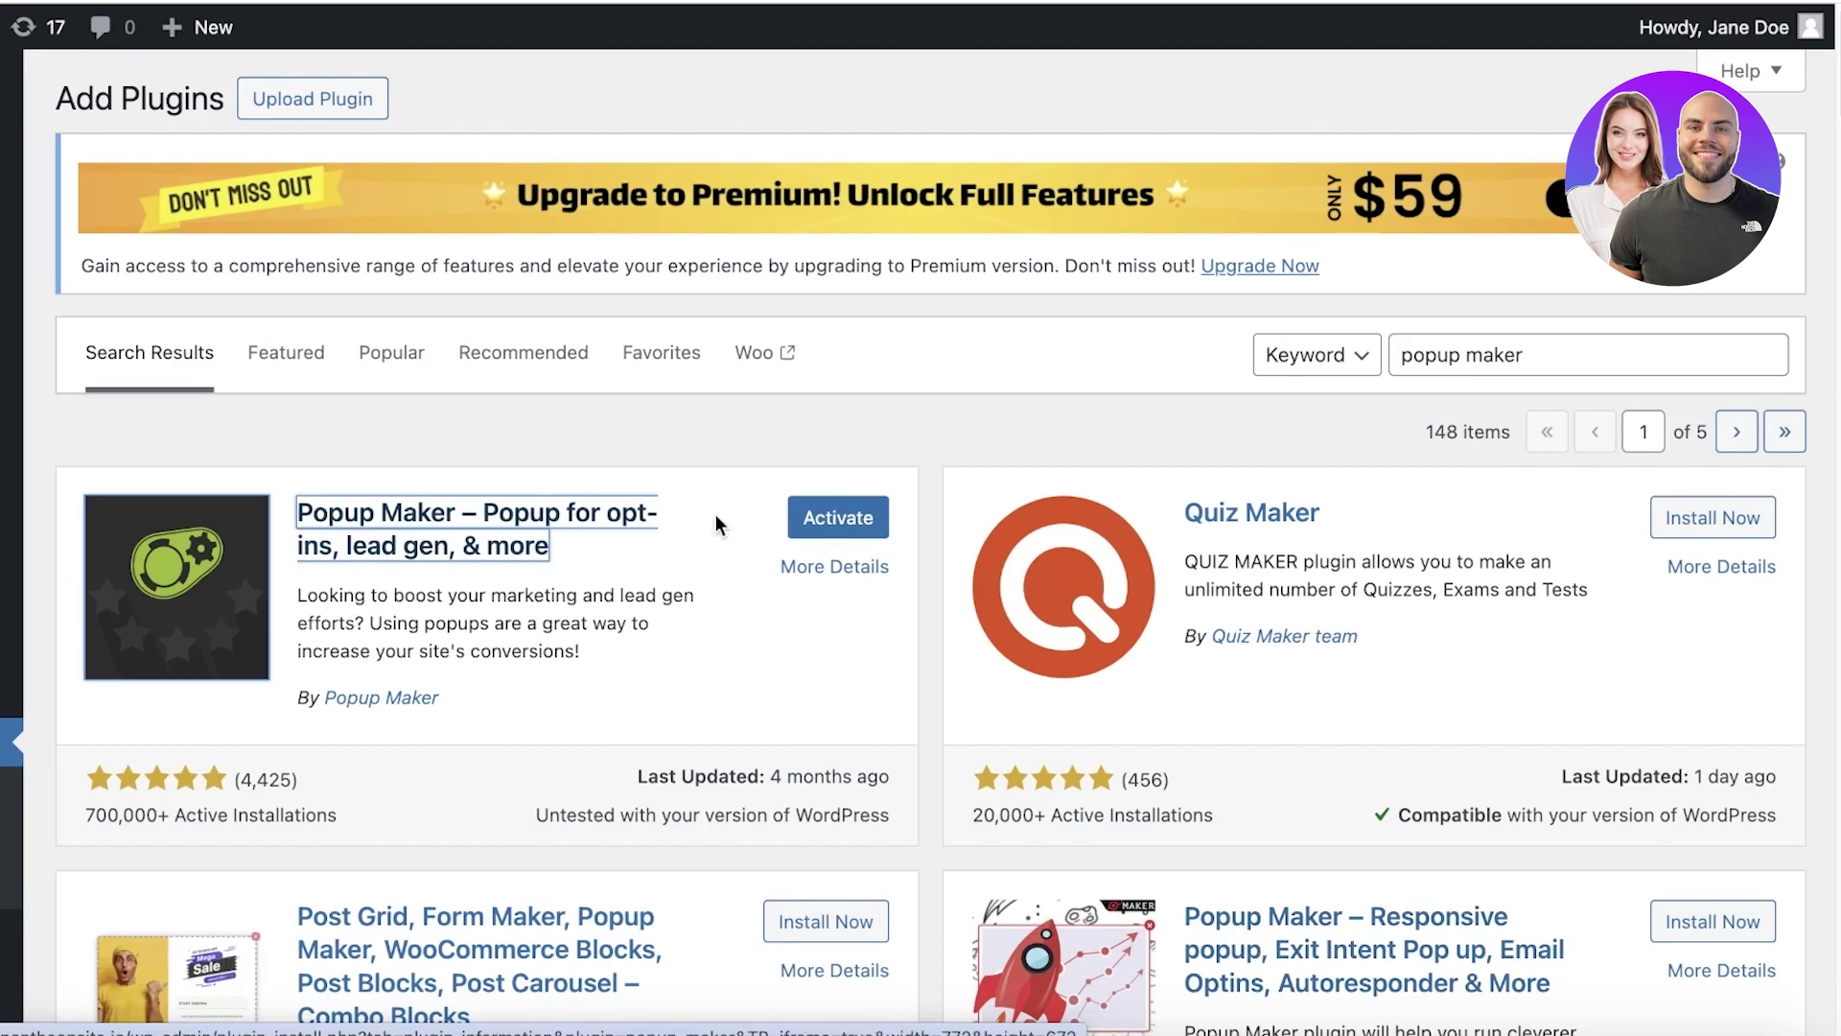
- Activate Popup Maker and start creating the first popup
{"action": "left_click", "coordinate": [852, 529]}
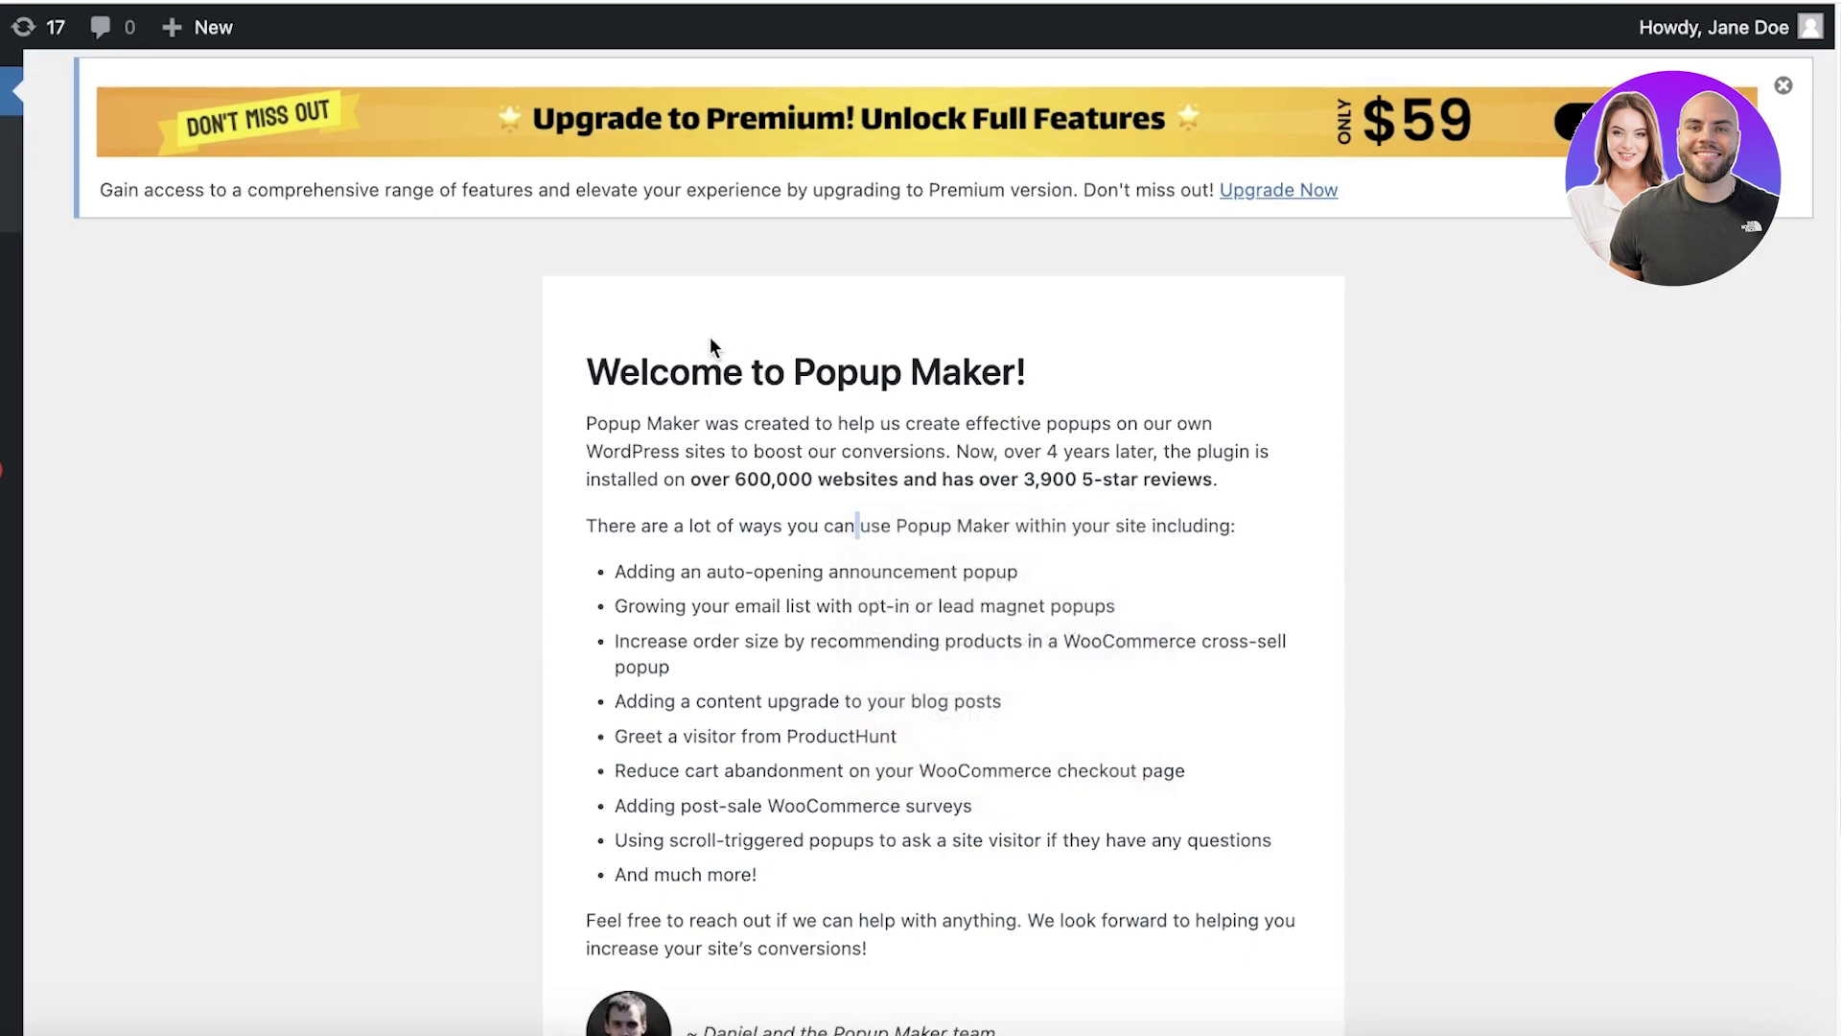
{"action": "scroll", "coordinate": [643, 532], "scroll_direction": "down", "scroll_amount": 3}
{"action": "left_click", "coordinate": [678, 892]}
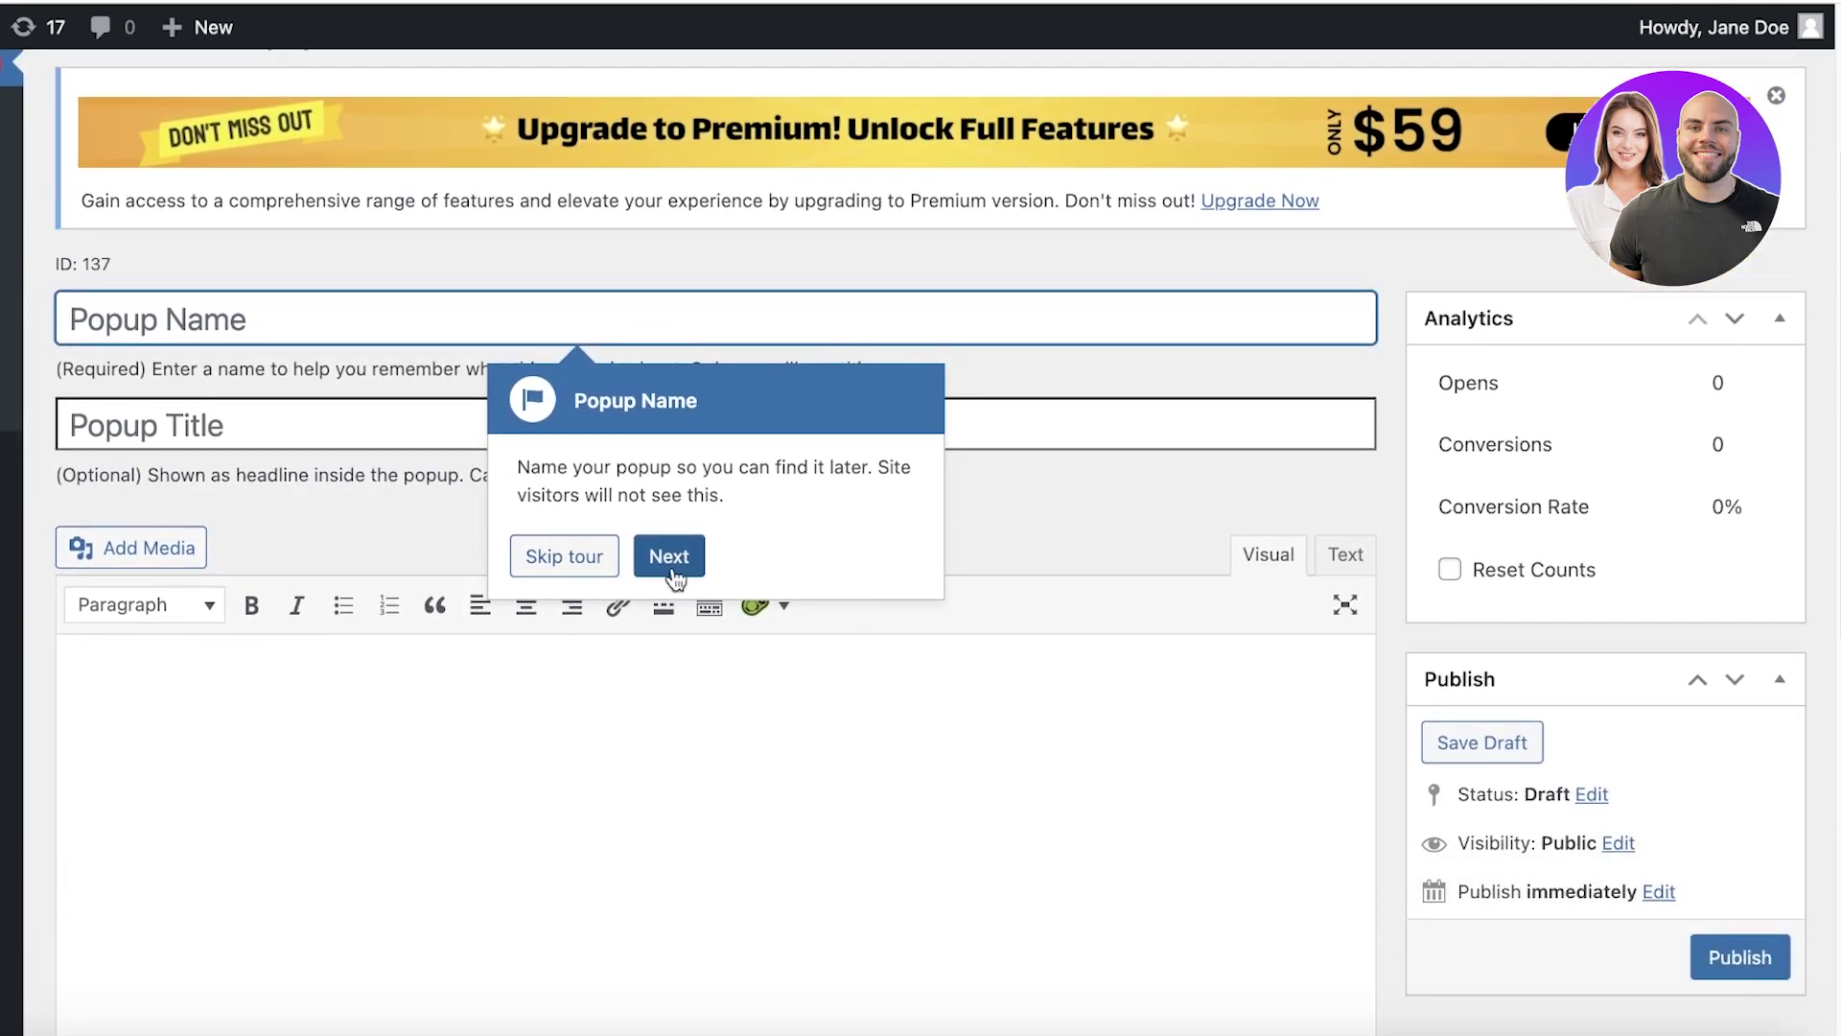
- Step through the guided tour to its end and focus the Popup Name field
{"action": "left_click", "coordinate": [661, 561]}
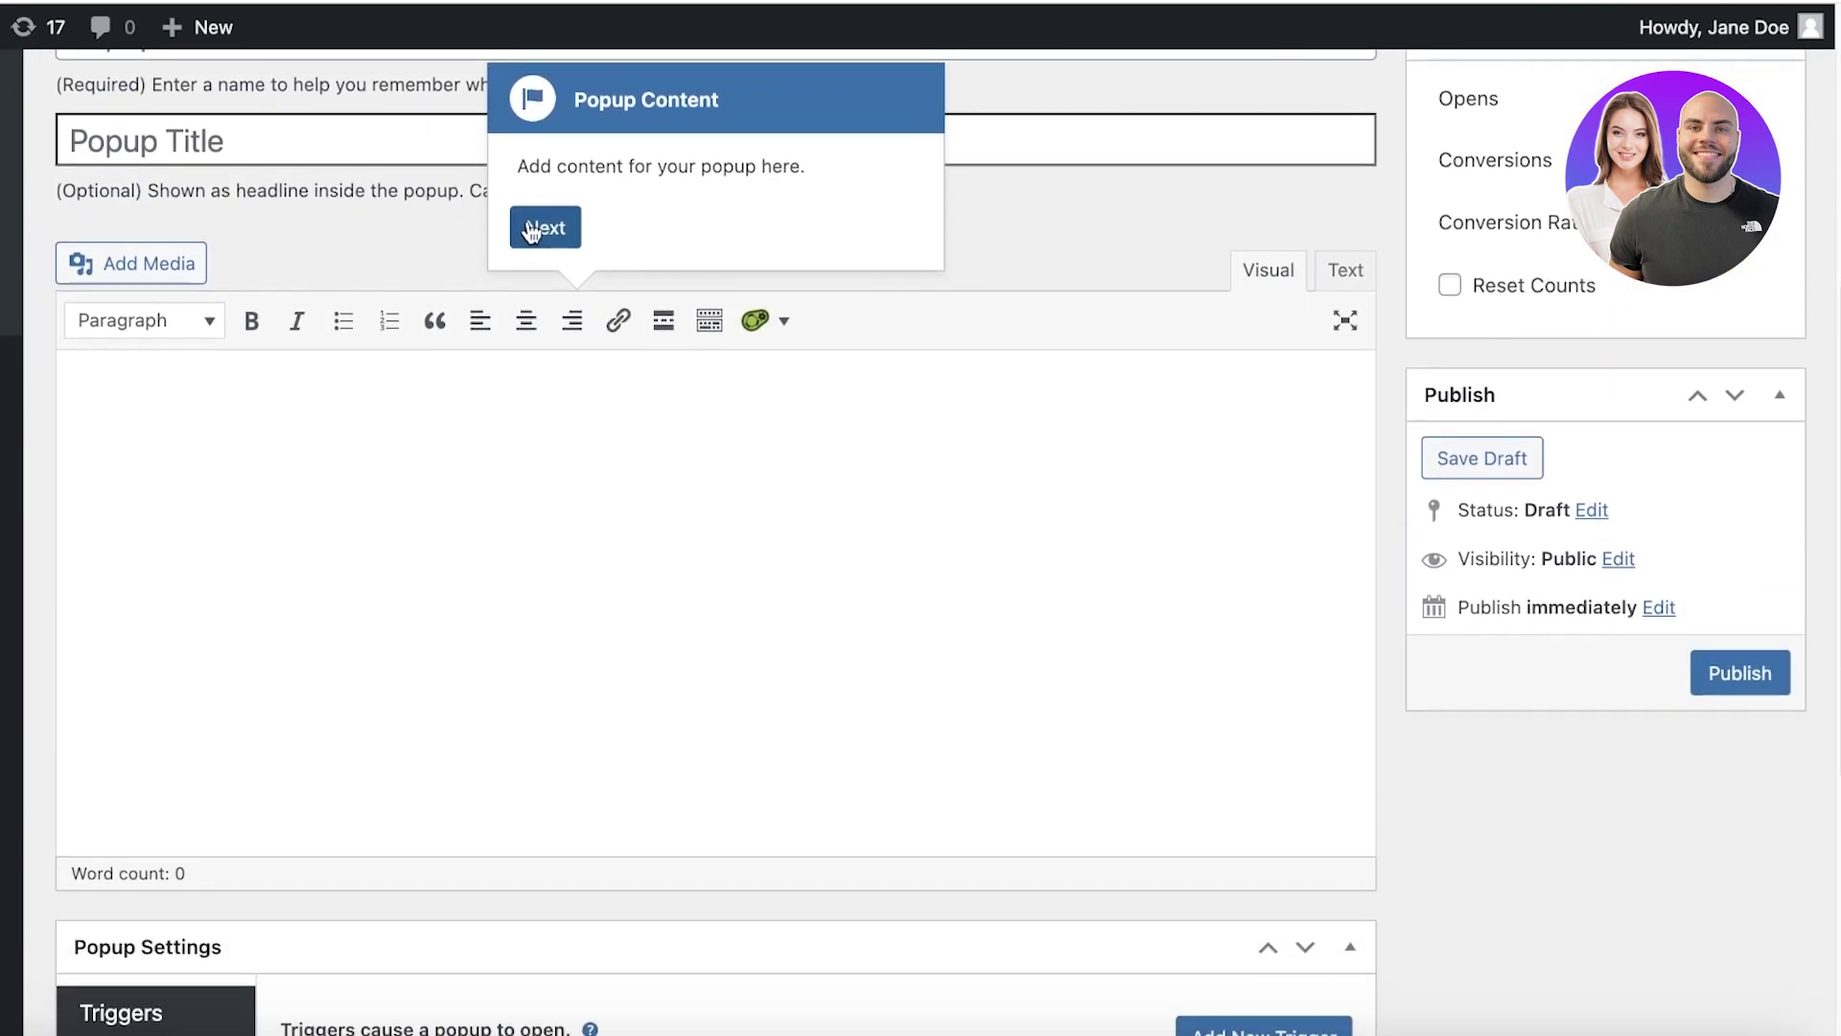
{"action": "left_click", "coordinate": [530, 223]}
{"action": "left_click", "coordinate": [343, 539]}
{"action": "left_click", "coordinate": [341, 598]}
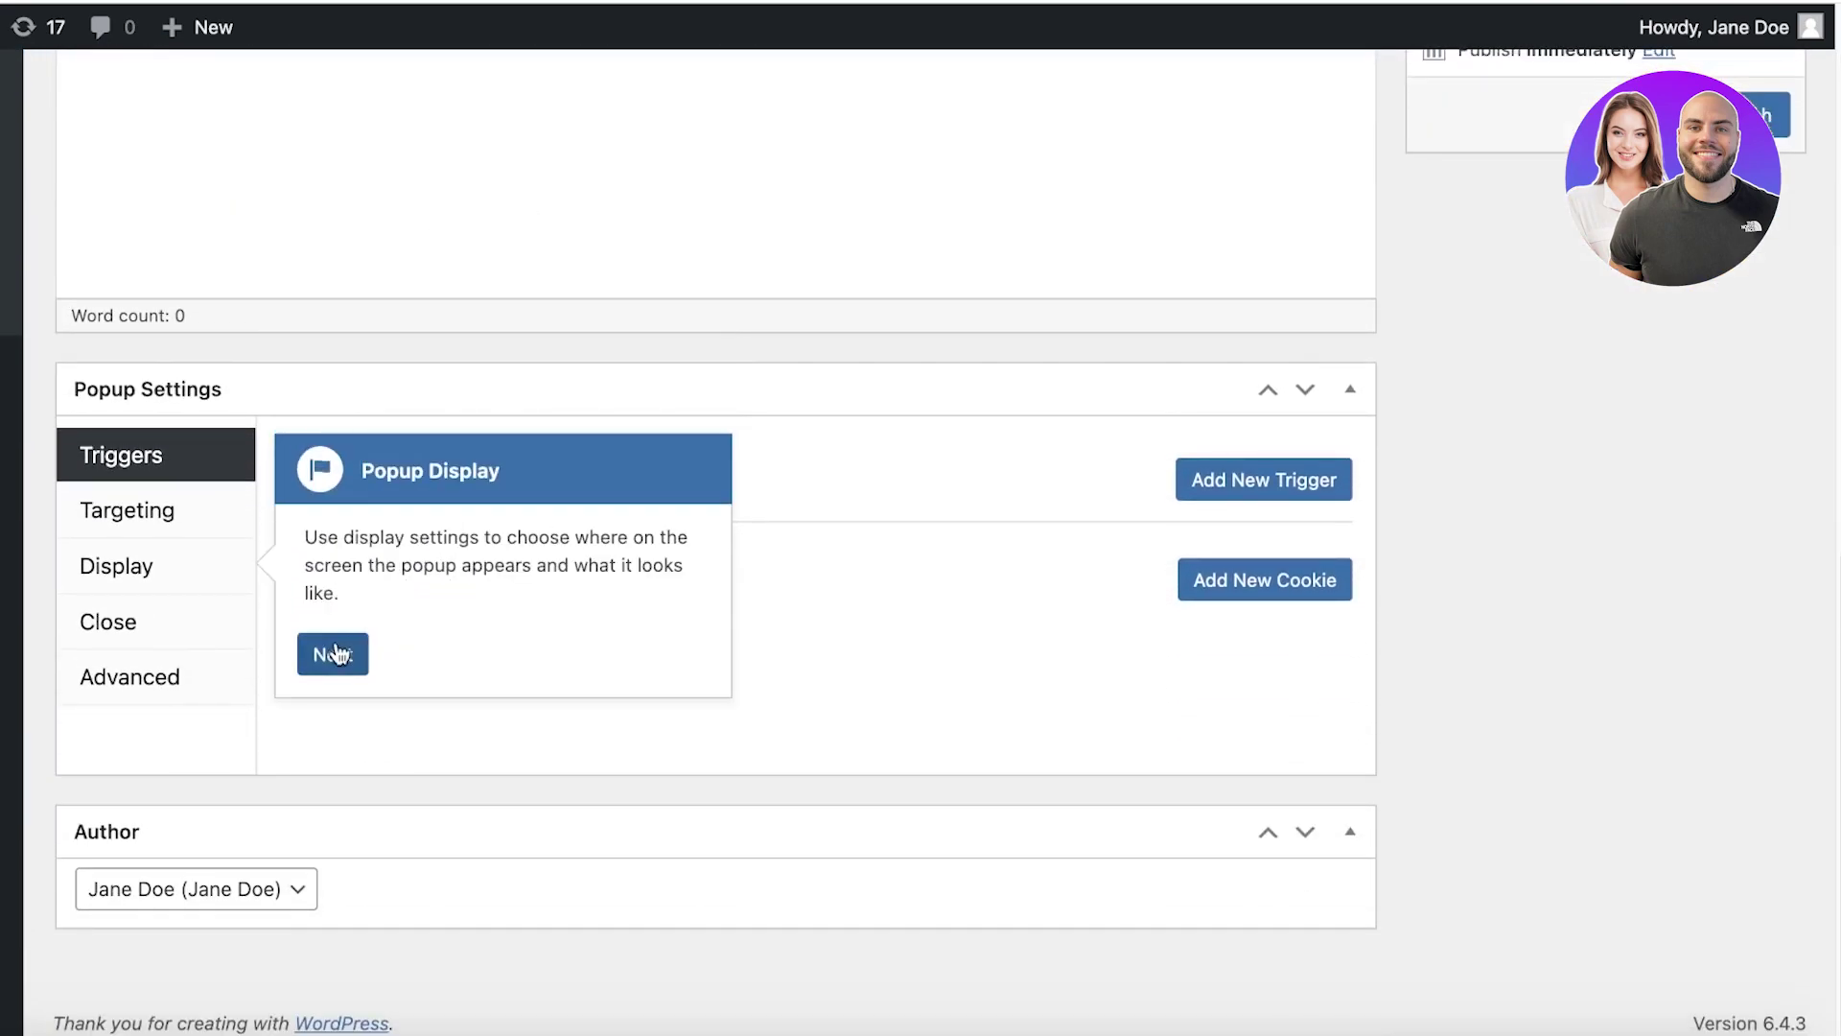
{"action": "left_click", "coordinate": [331, 657]}
{"action": "left_click", "coordinate": [352, 466]}
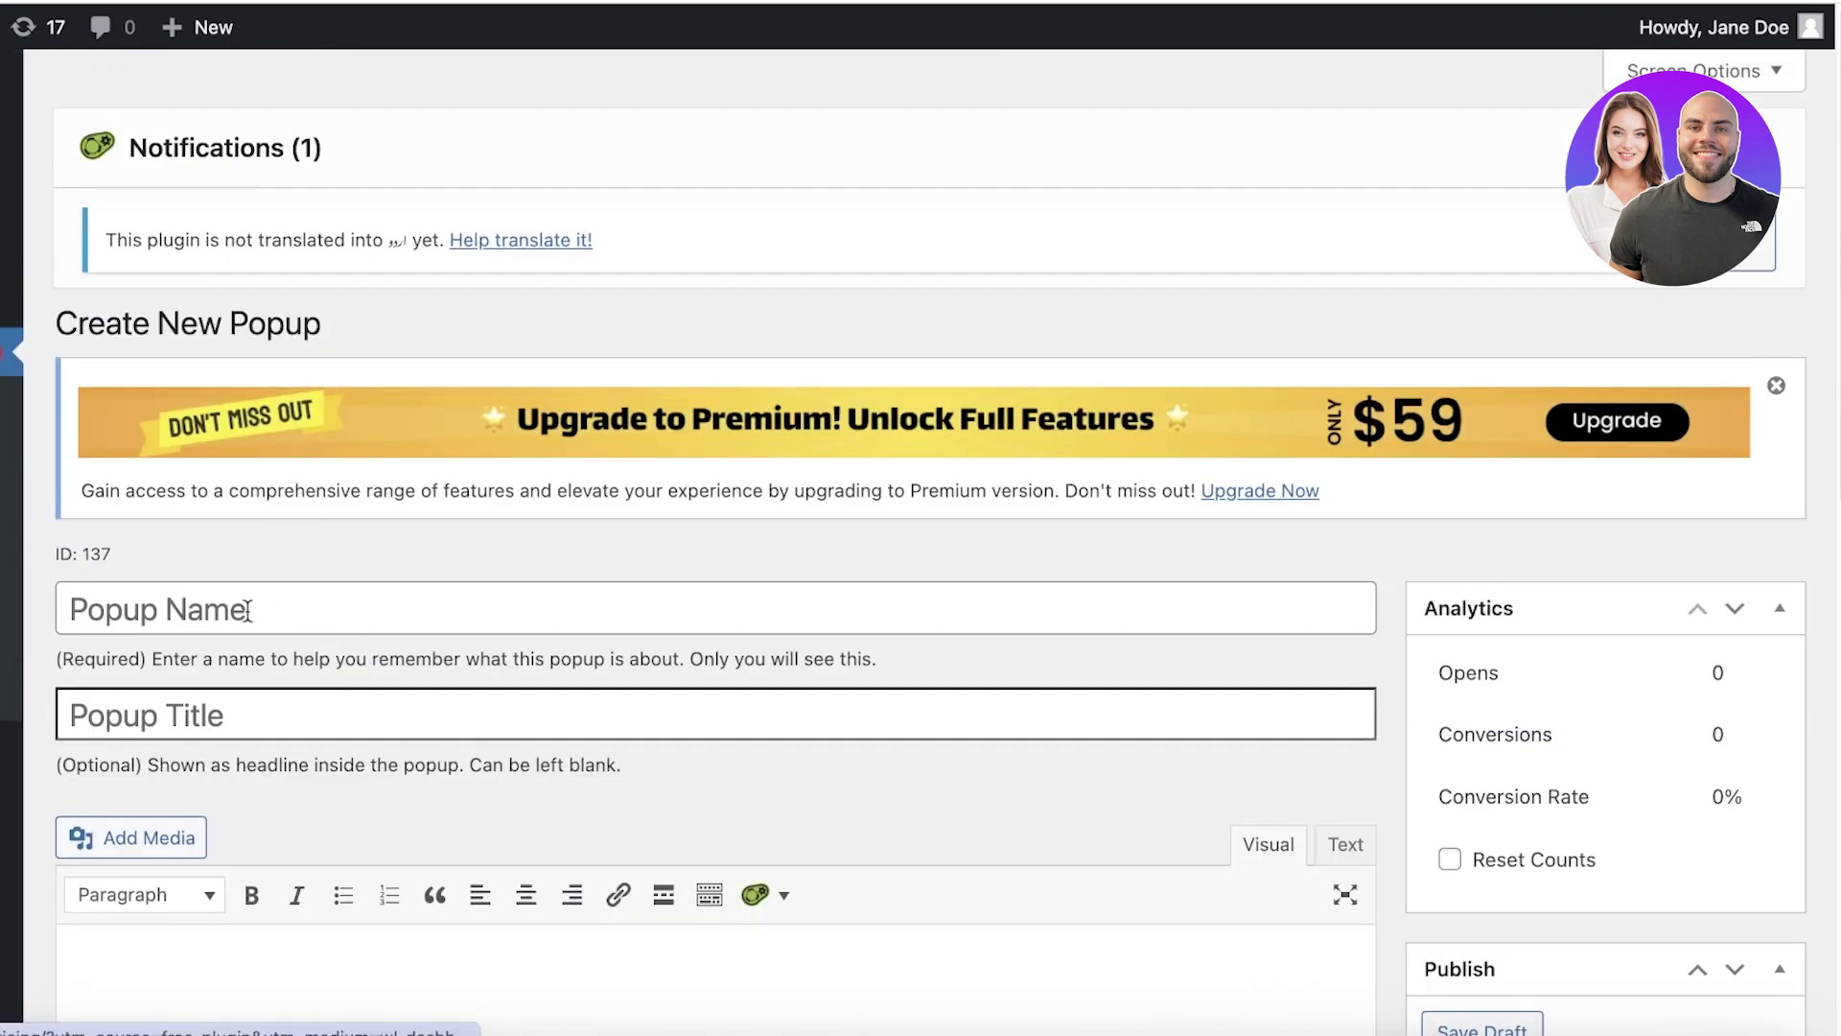
{"action": "left_click", "coordinate": [246, 614]}
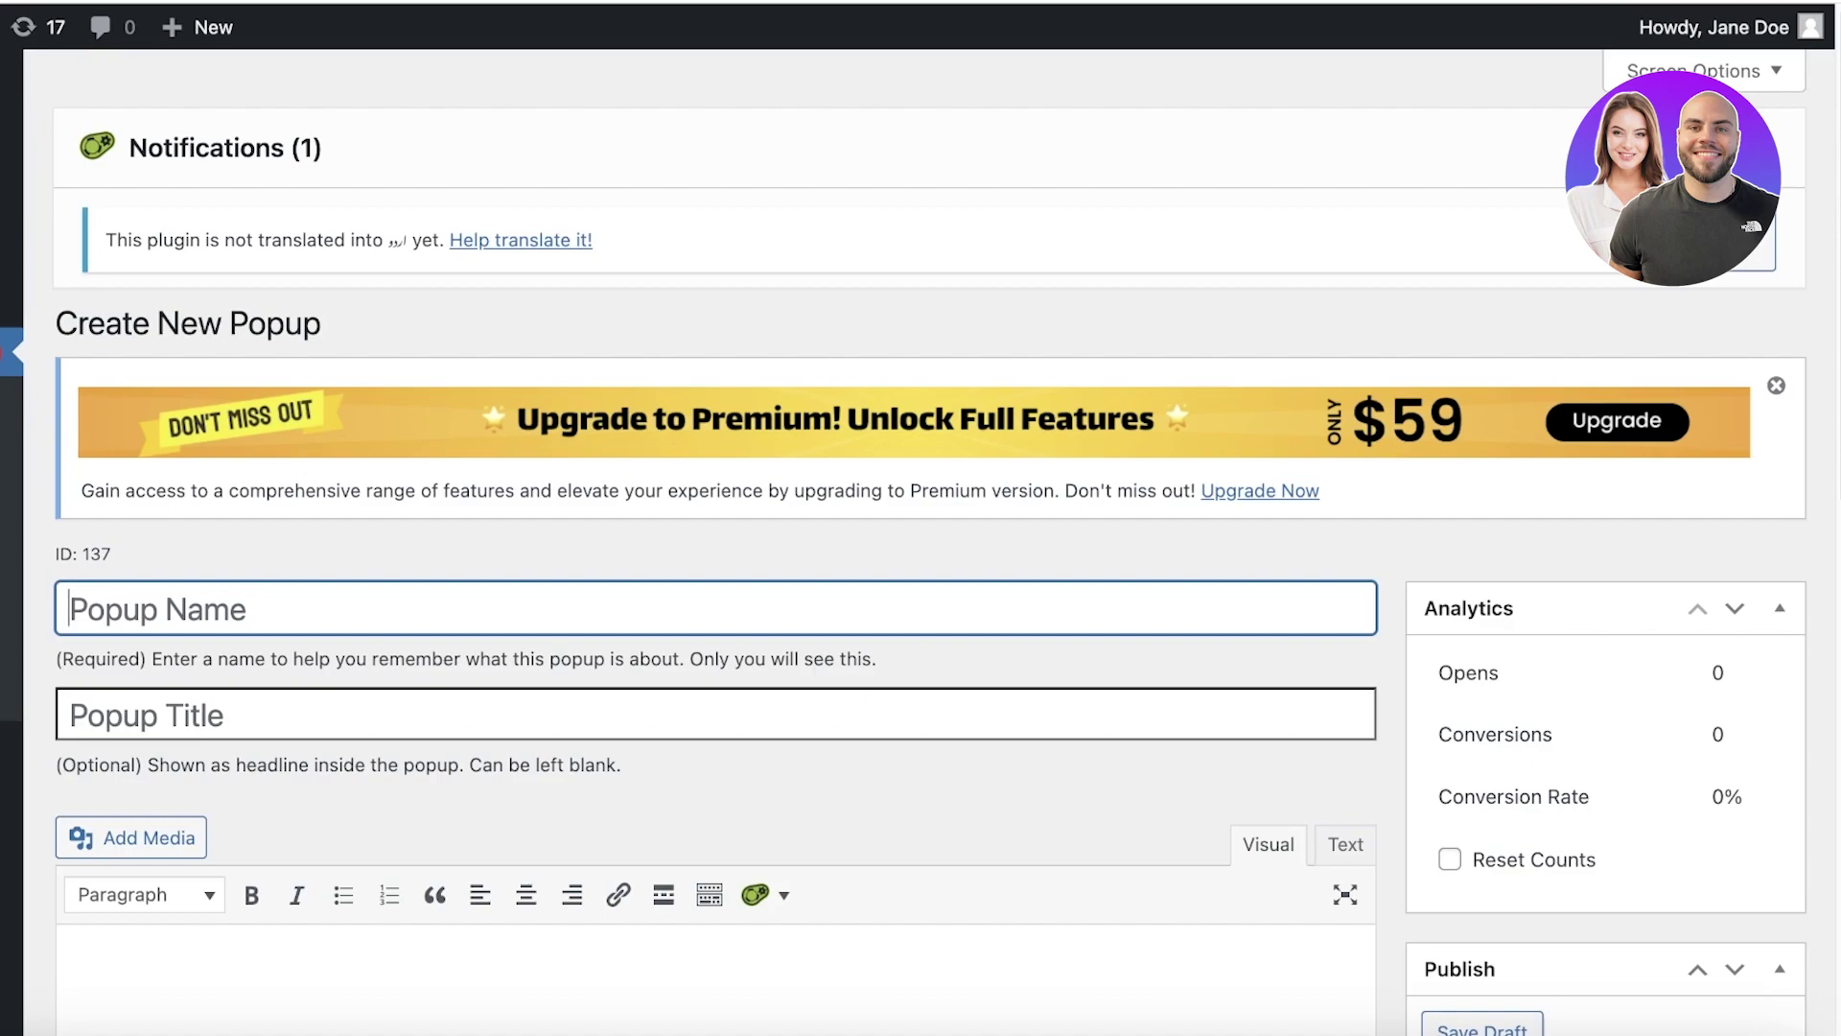
- Name the popup 'Registration Popup' and enter a first draft headline
{"action": "type", "text": "Reg"}
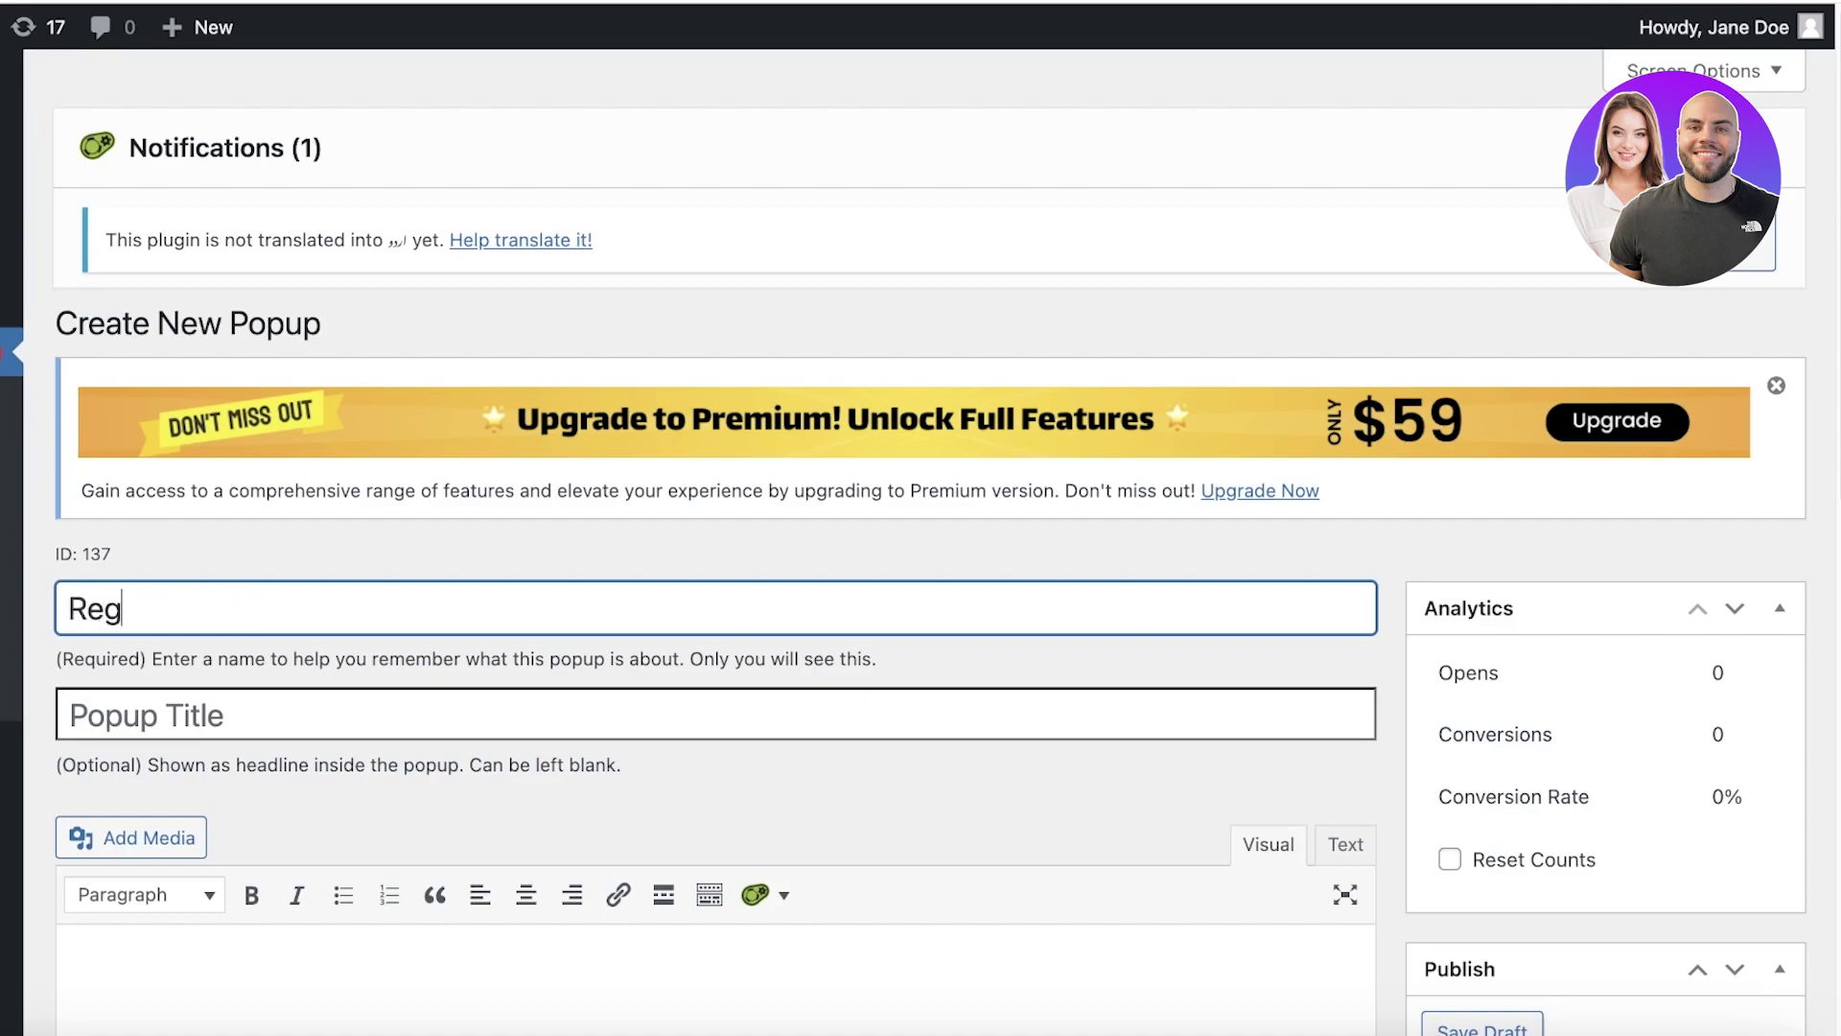
{"action": "type", "text": "istration Popup"}
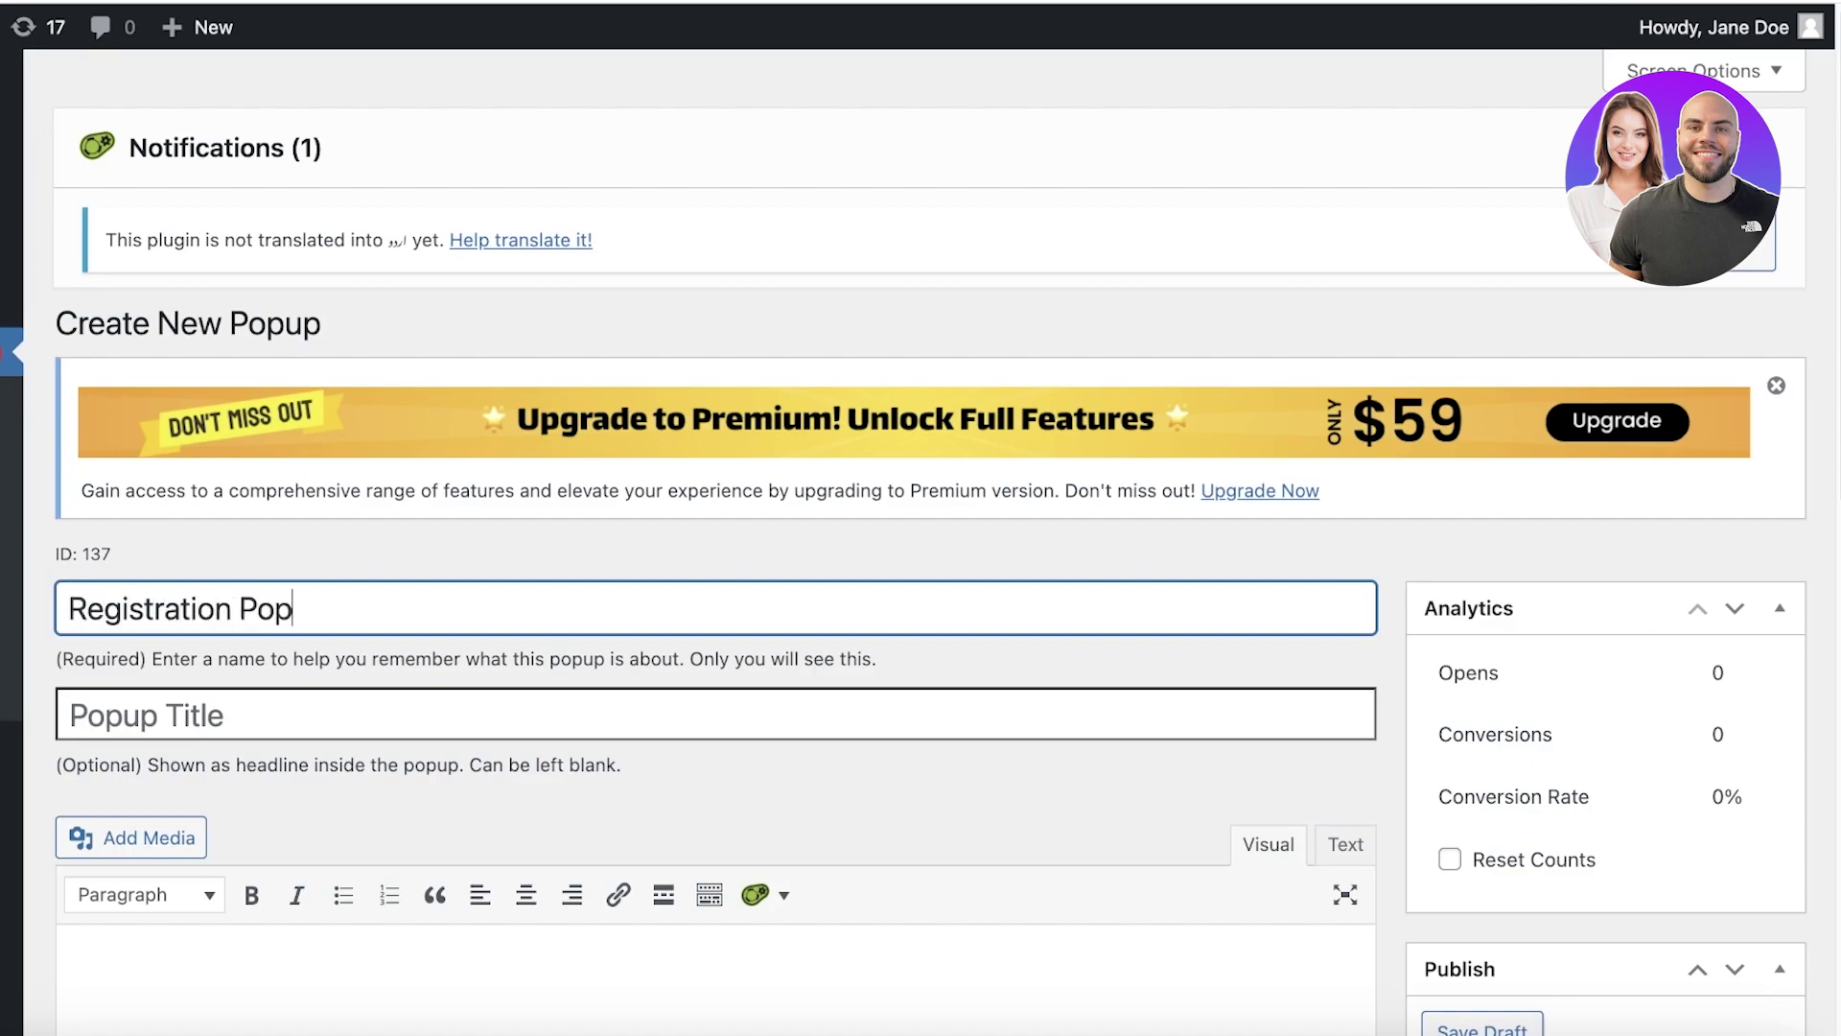
{"action": "left_click", "coordinate": [279, 718]}
{"action": "type", "text": "Contact U"}
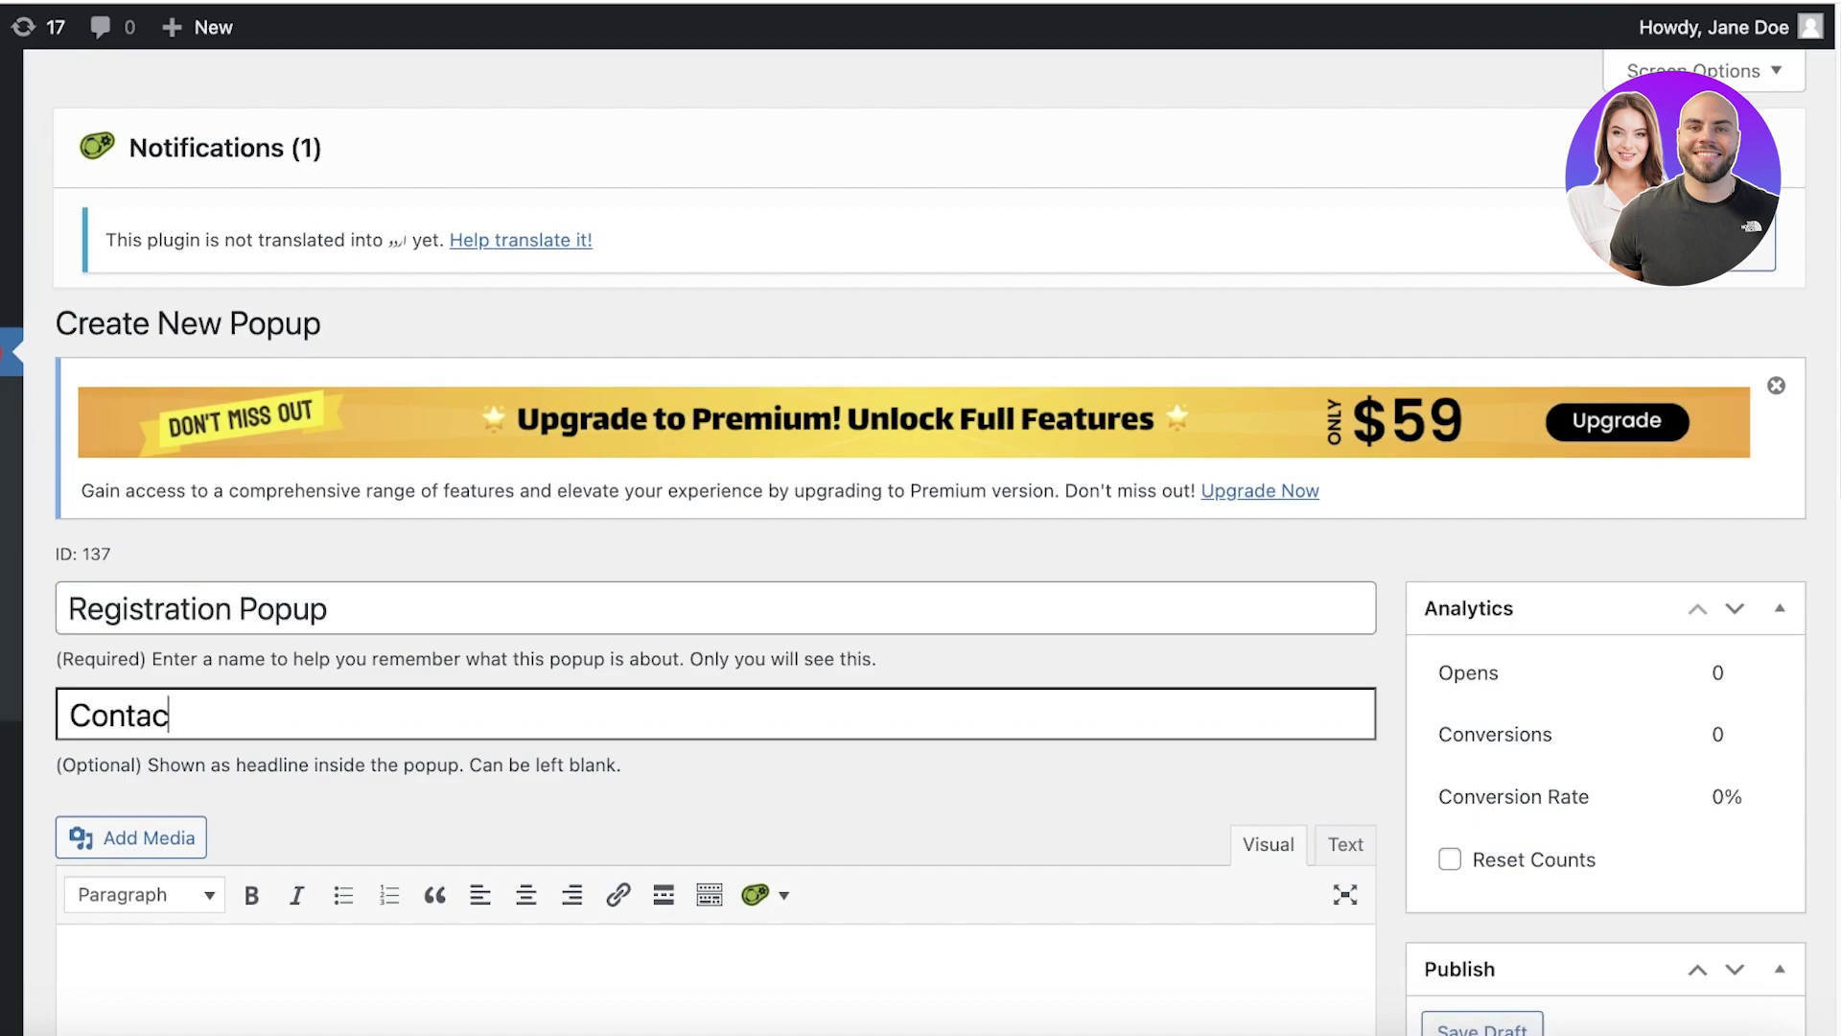
{"action": "key", "text": "BackSpace"}
{"action": "key", "text": "BackSpace"}
{"action": "key", "text": "BackSpace"}
{"action": "key", "text": "BackSpace"}
{"action": "key", "text": "BackSpace"}
{"action": "key", "text": "BackSpace"}
{"action": "key", "text": "BackSpace"}
{"action": "key", "text": "BackSpace"}
{"action": "type", "text": "Register"}
{"action": "scroll", "coordinate": [348, 370], "scroll_direction": "down", "scroll_amount": 8}
{"action": "scroll", "coordinate": [348, 370], "scroll_direction": "up", "scroll_amount": 5}
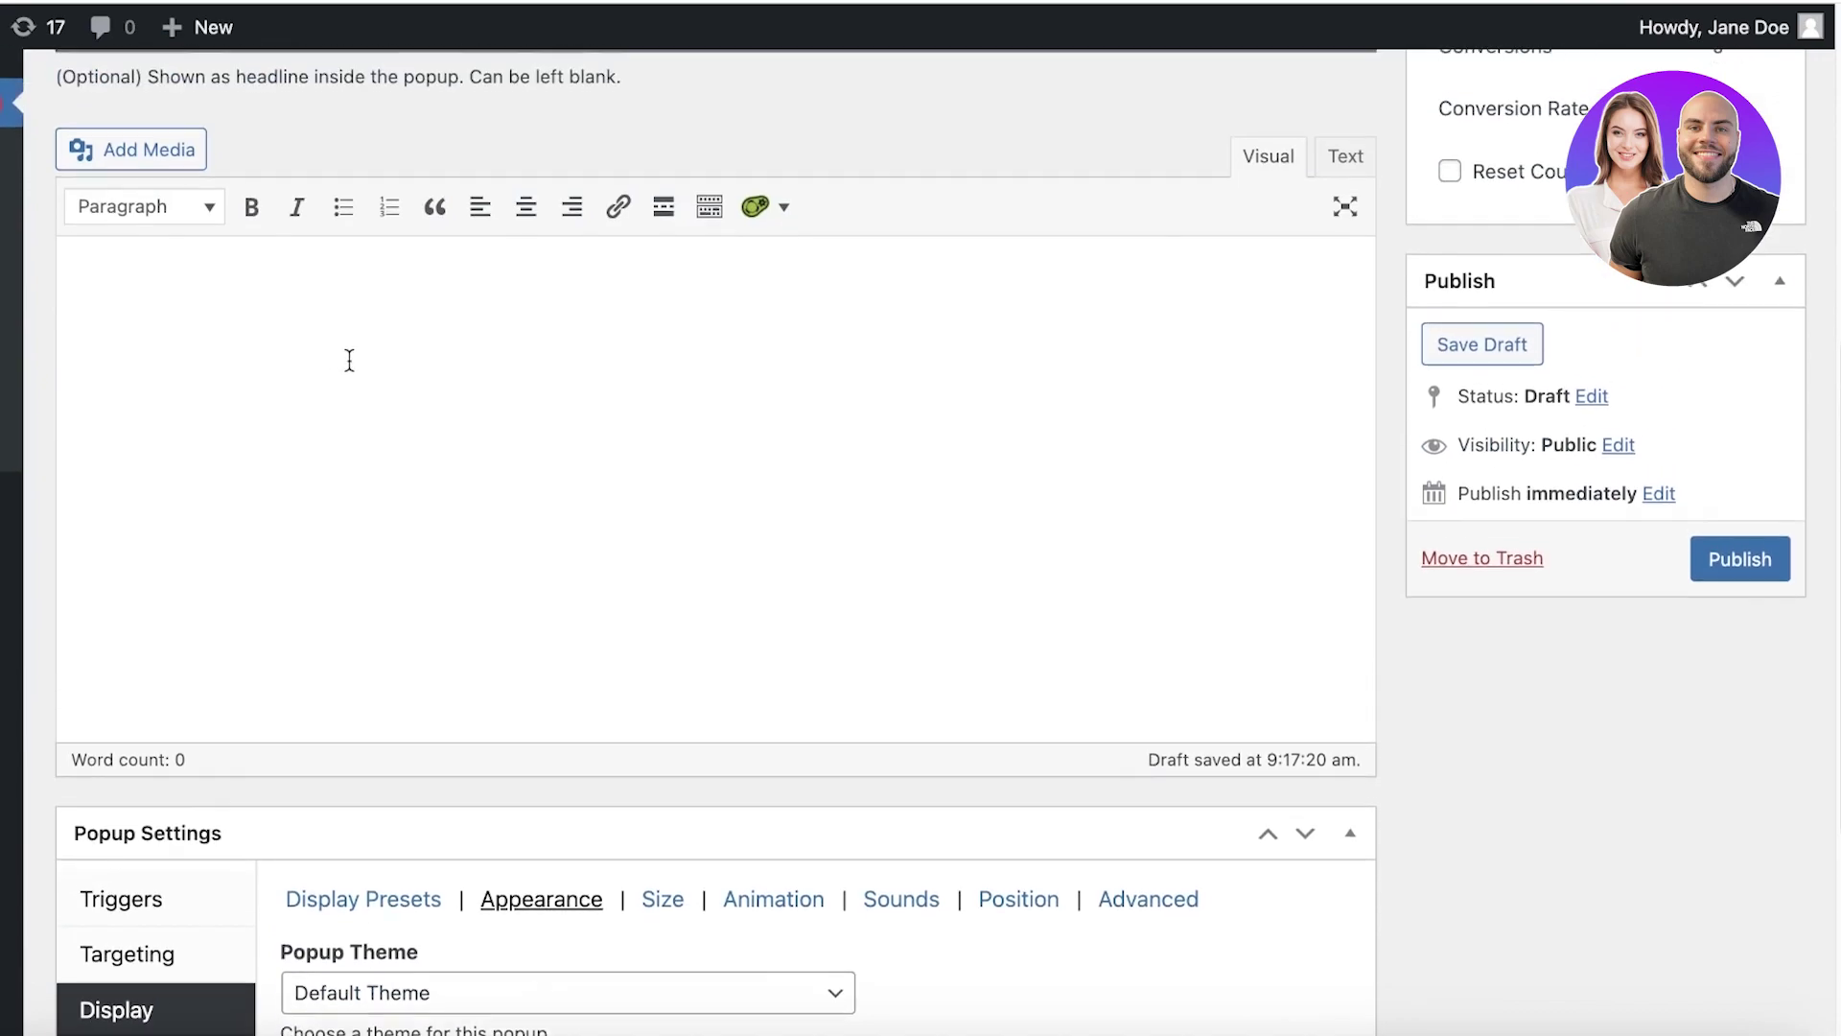
{"action": "scroll", "coordinate": [316, 591], "scroll_direction": "down", "scroll_amount": 7}
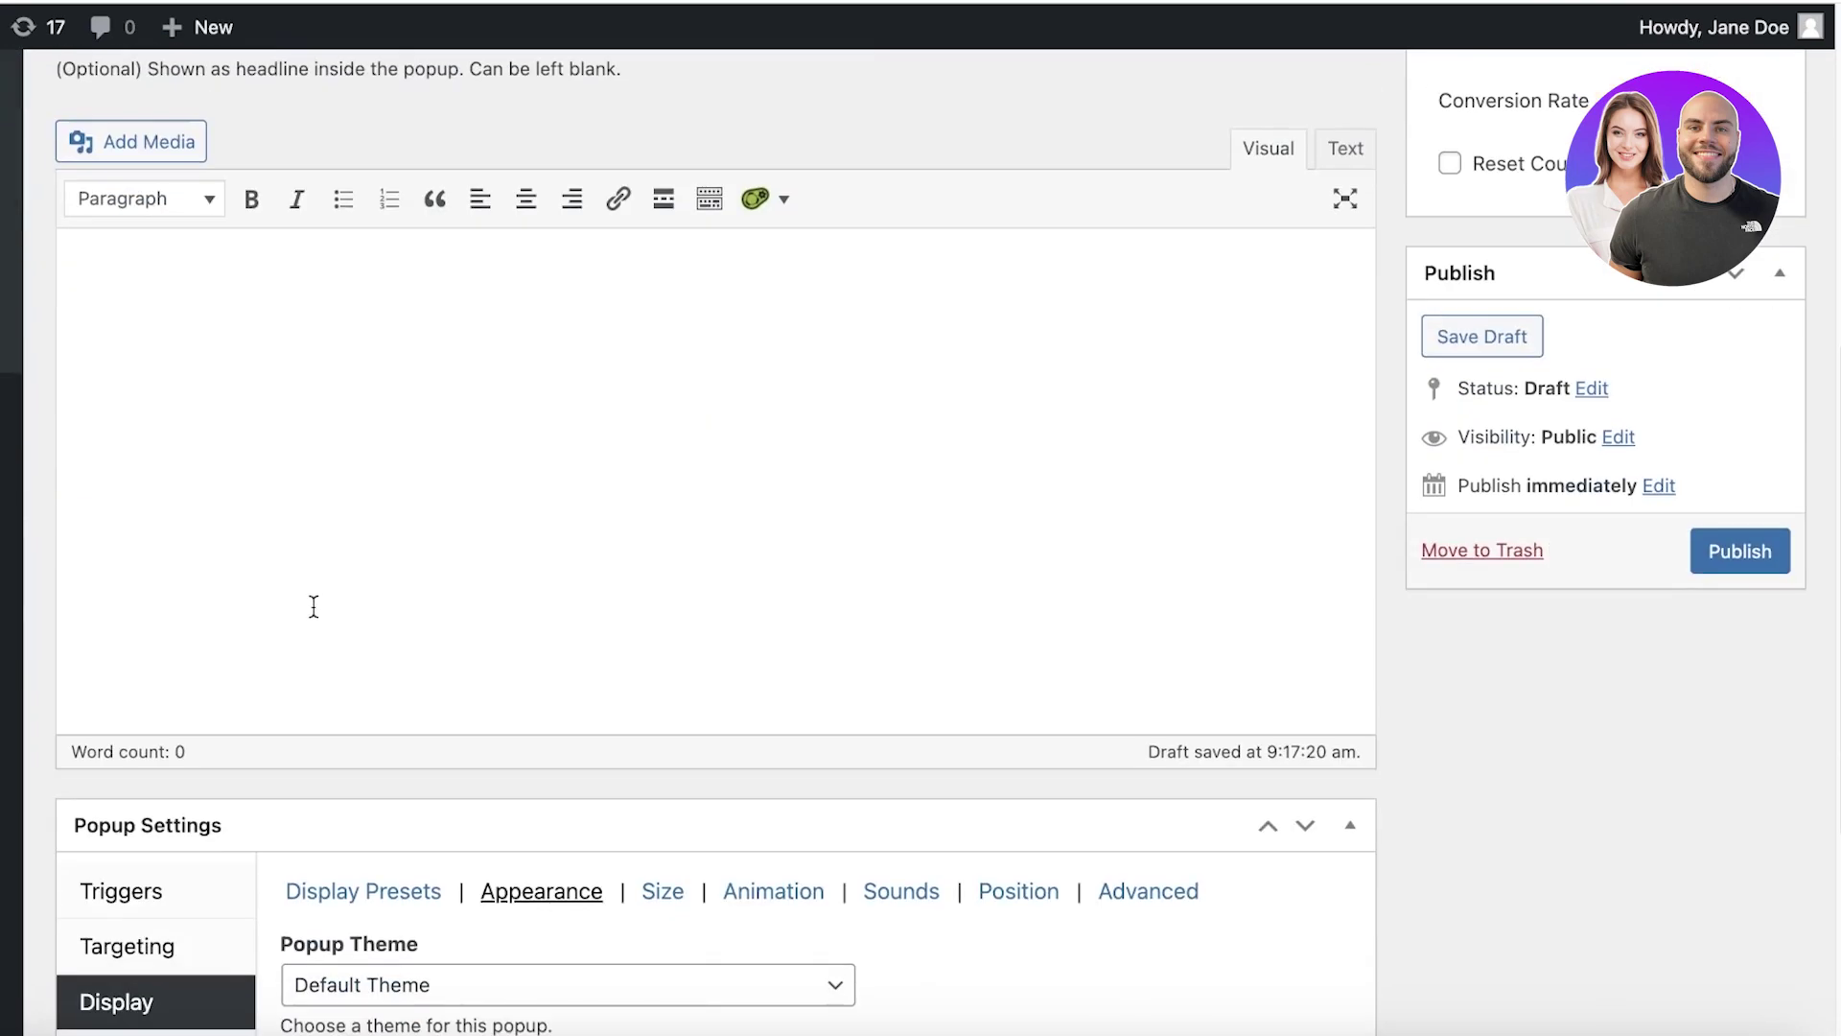
{"action": "scroll", "coordinate": [159, 522], "scroll_direction": "up", "scroll_amount": 10}
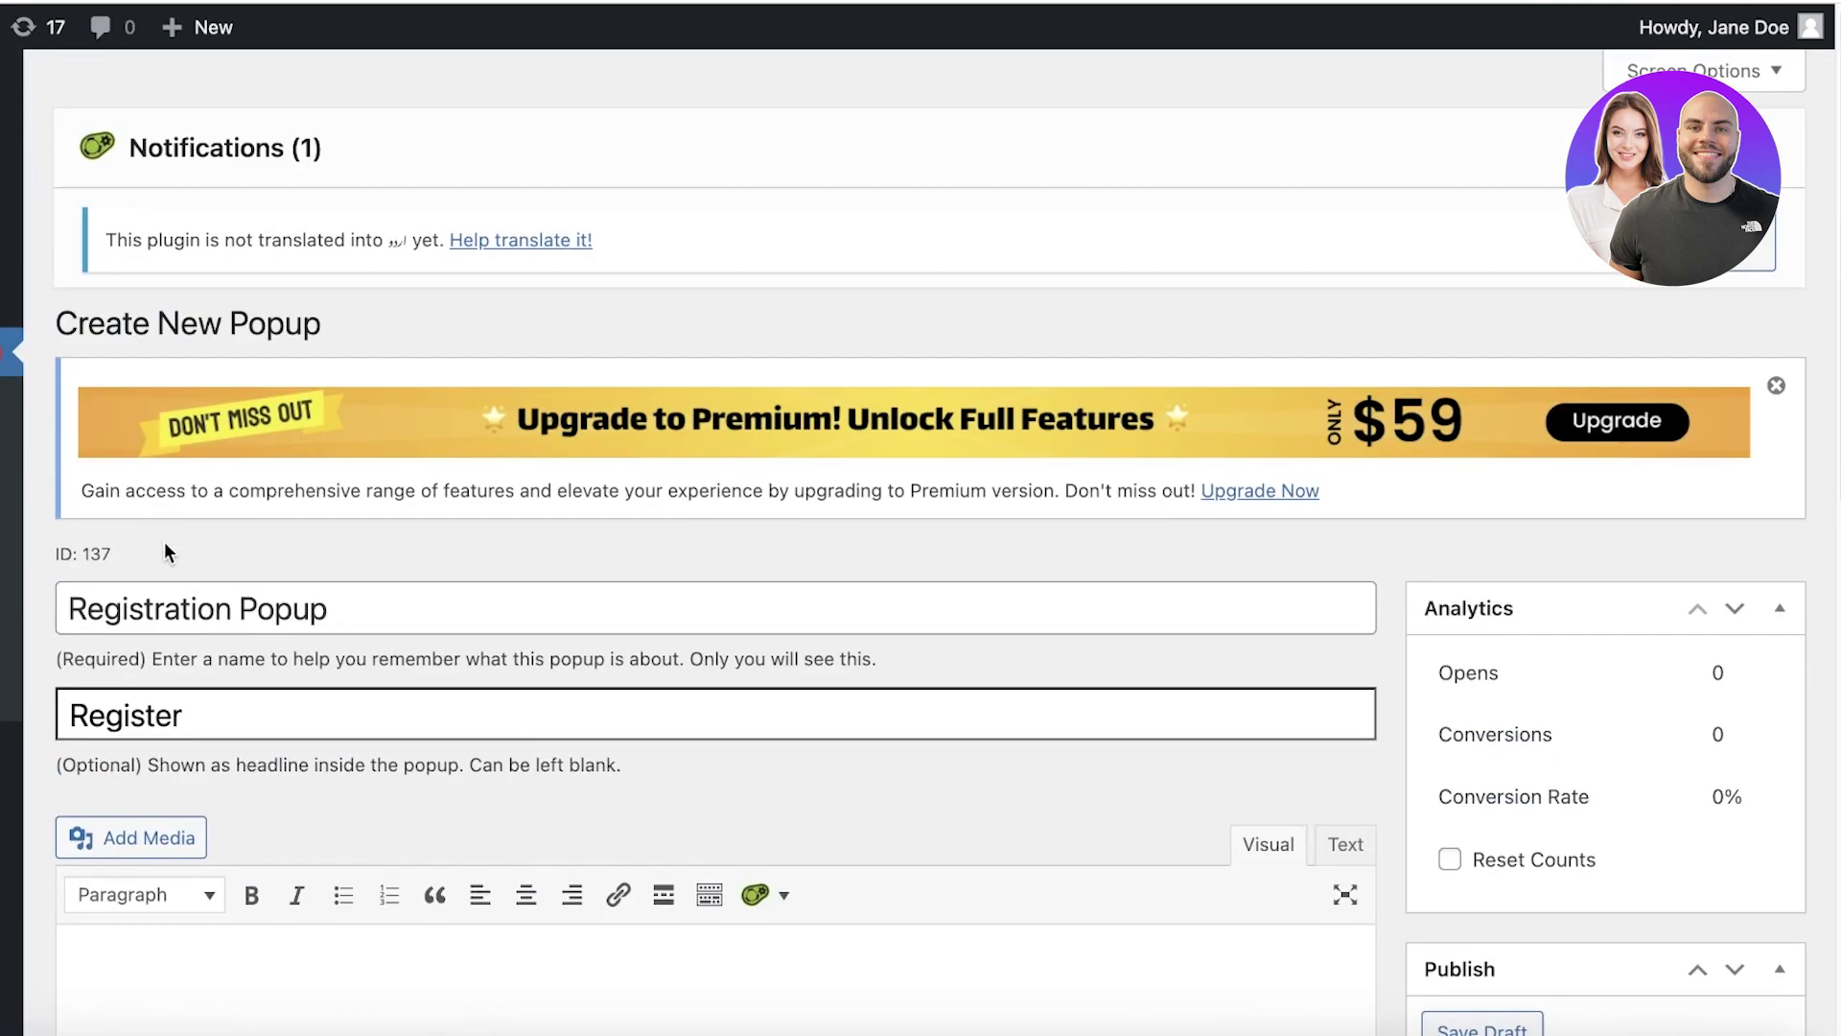
{"action": "scroll", "coordinate": [216, 633], "scroll_direction": "down", "scroll_amount": 4}
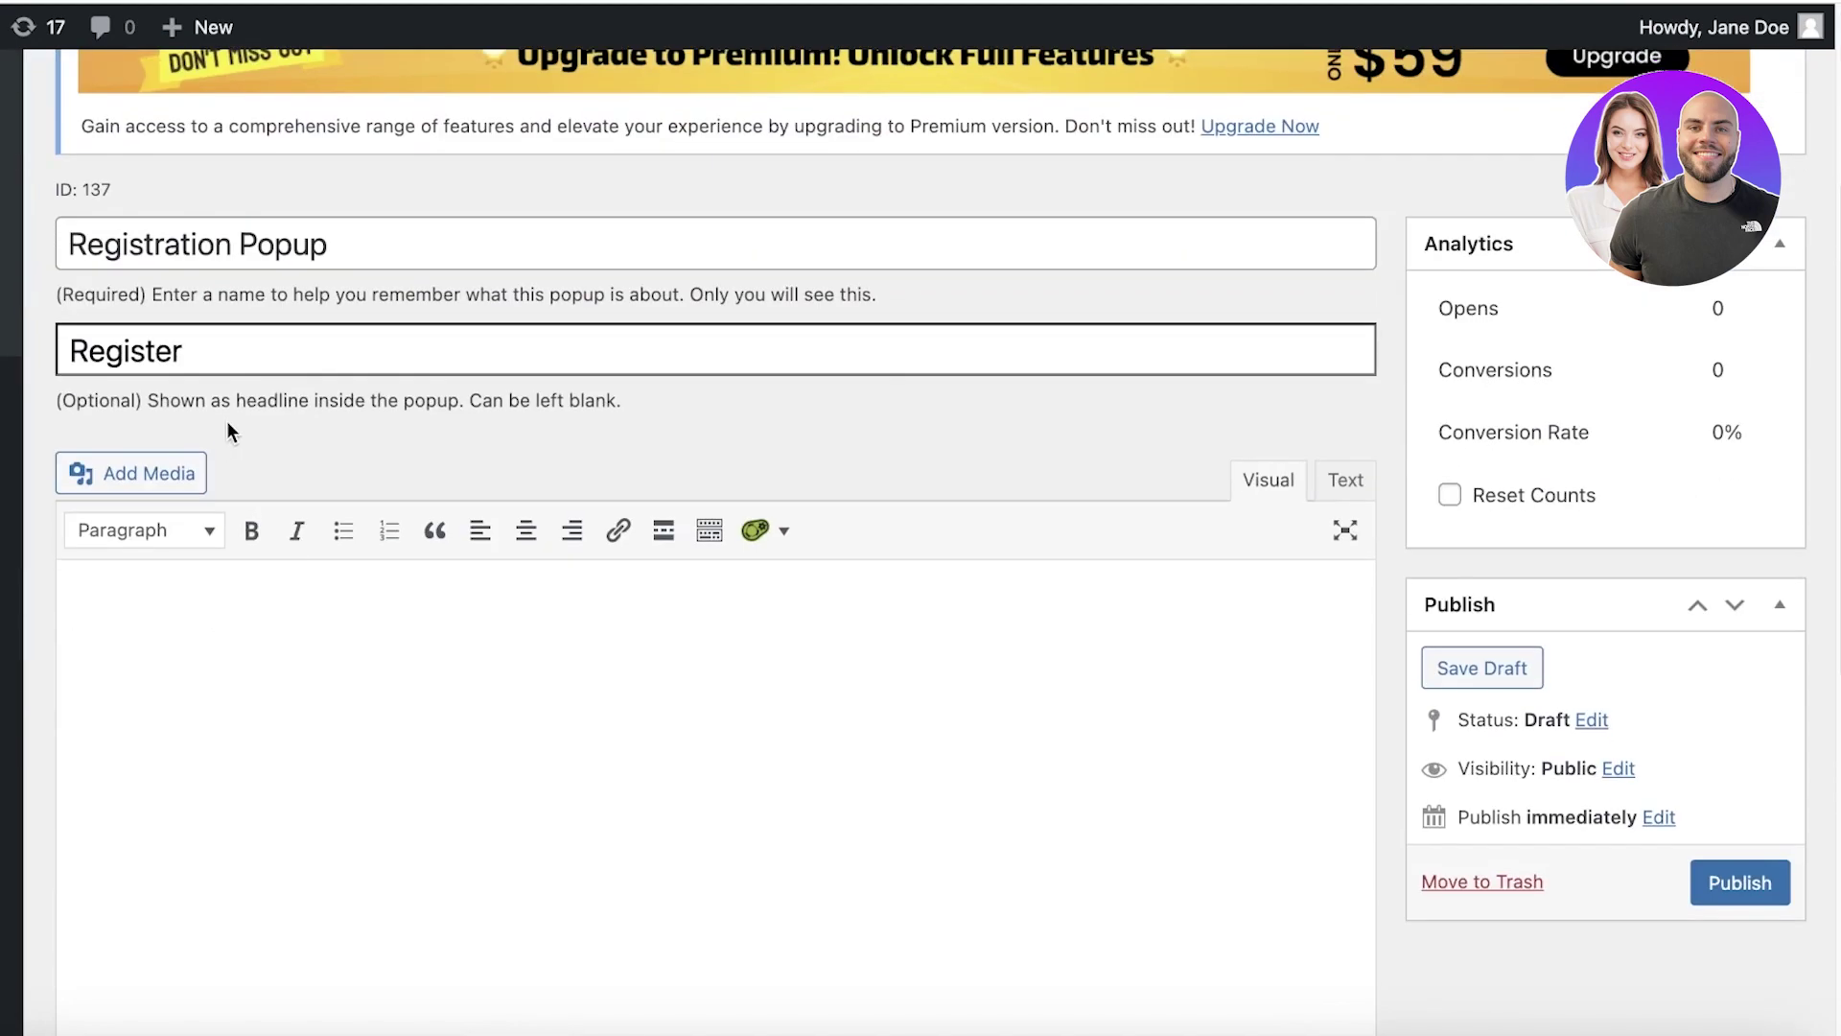
- Rework the headline to read 'Sale is Here'
{"action": "double_click", "coordinate": [234, 349]}
{"action": "type", "text": "Sa"}
{"action": "key", "text": "BackSpace"}
{"action": "type", "text": "S"}
{"action": "key", "text": "BackSpace"}
{"action": "type", "text": "ake"}
{"action": "key", "text": "BackSpace"}
{"action": "key", "text": "BackSpace"}
{"action": "type", "text": "le is Here"}
- Replace the headline with 'Discounts are here!'
{"action": "left_click", "coordinate": [297, 243]}
{"action": "double_click", "coordinate": [297, 244]}
{"action": "left_click", "coordinate": [122, 352]}
{"action": "triple_click", "coordinate": [123, 353]}
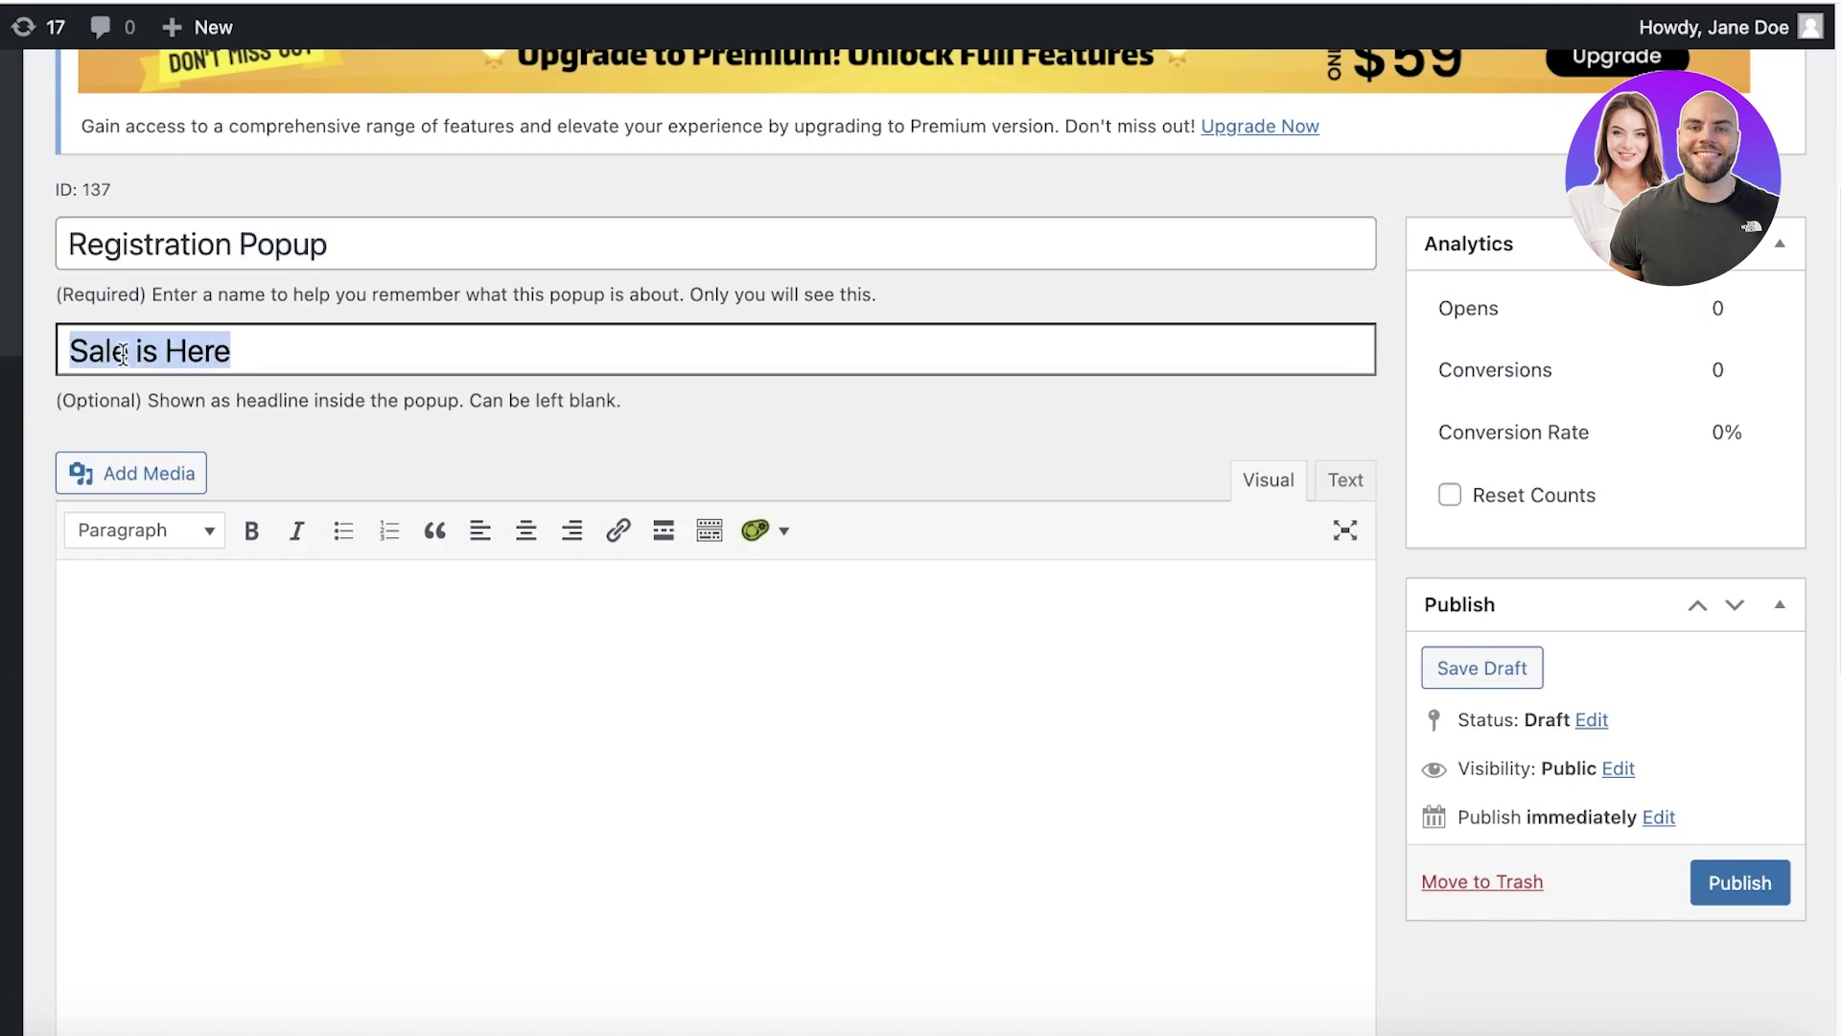
{"action": "key", "text": "BackSpace"}
{"action": "type", "text": "Disco"}
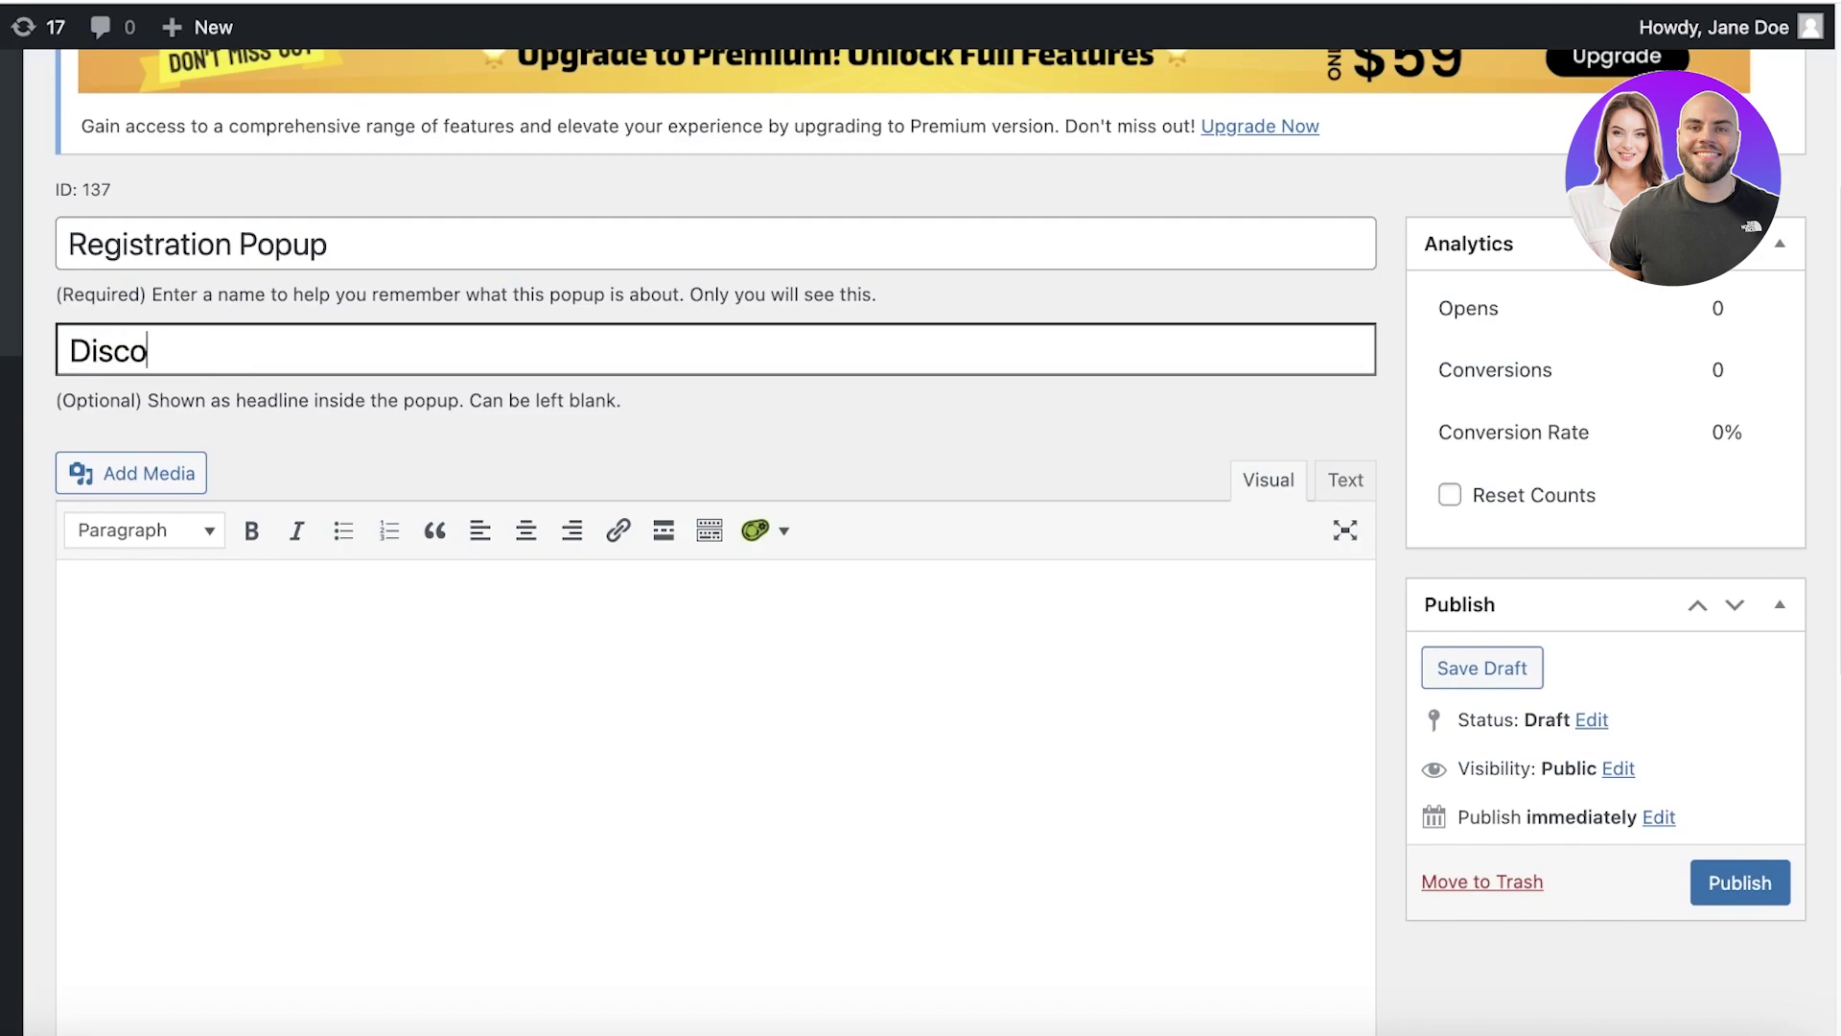
{"action": "type", "text": "unts are here!"}
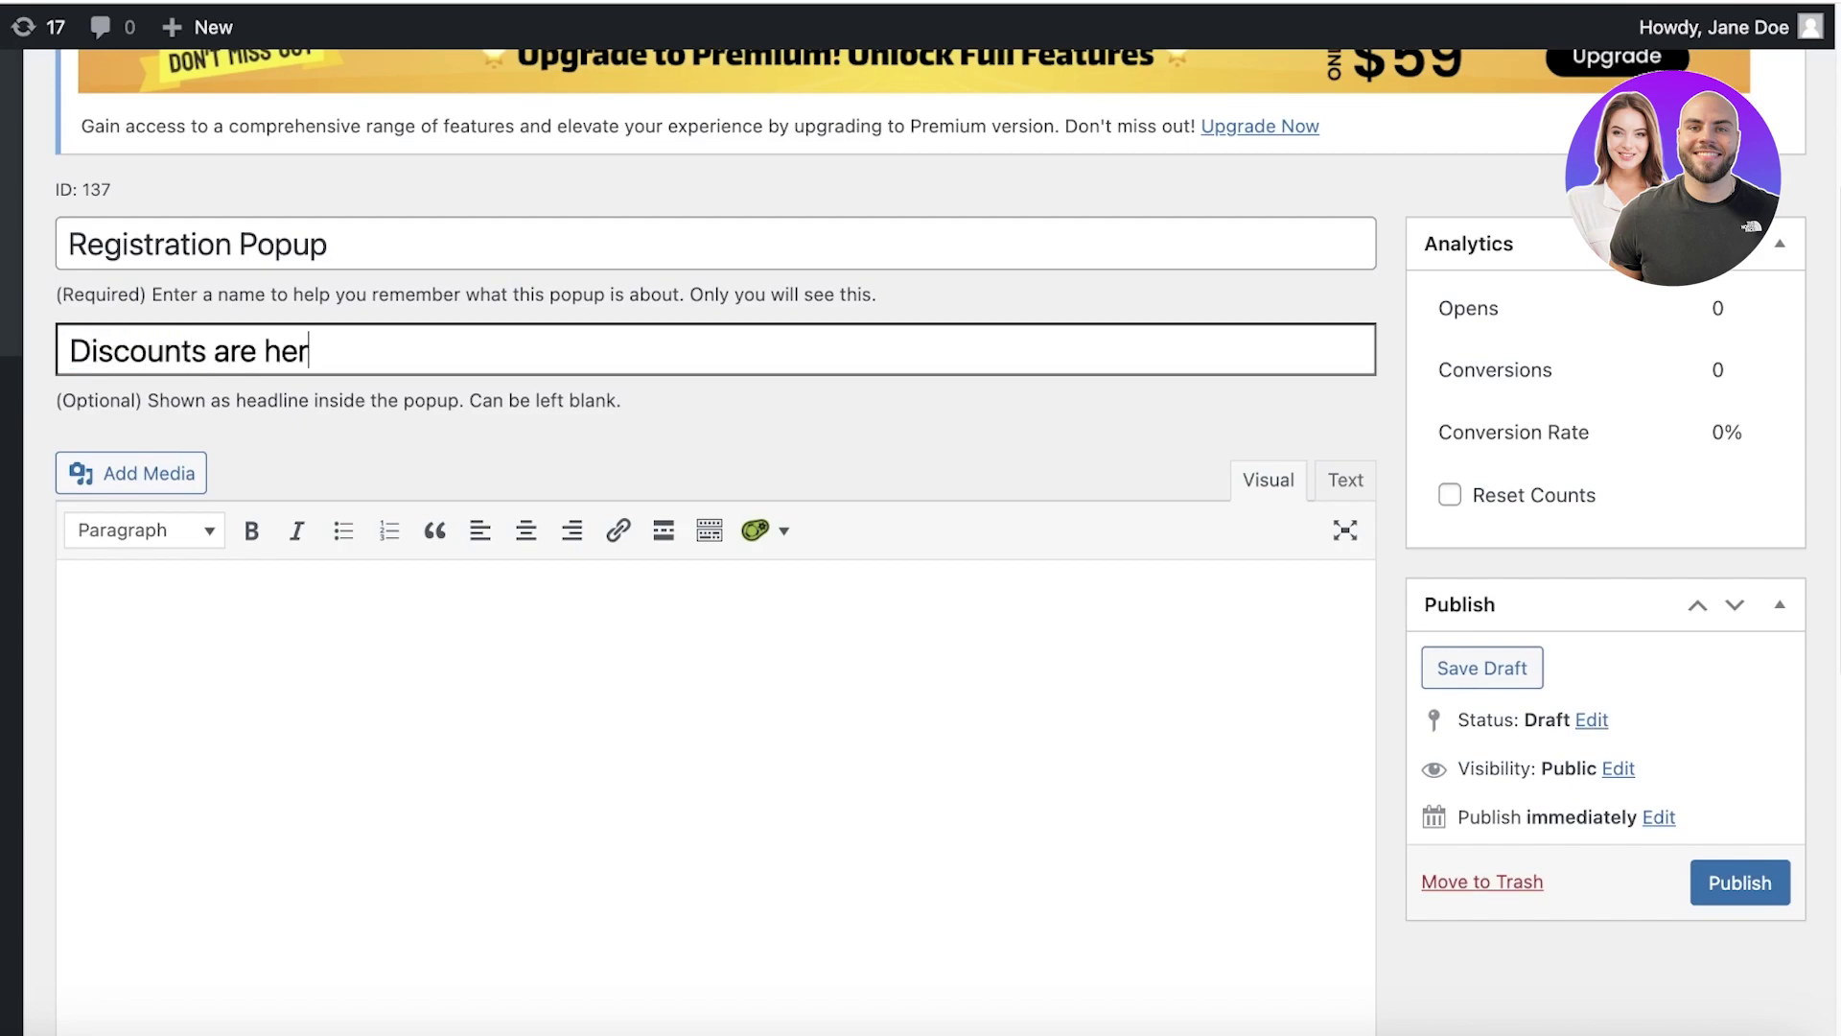
- Write the body text 'Get the latest discounts on jane & Josh right now before our sale end'
{"action": "left_click", "coordinate": [125, 661]}
{"action": "type", "text": "Get the latest disc"}
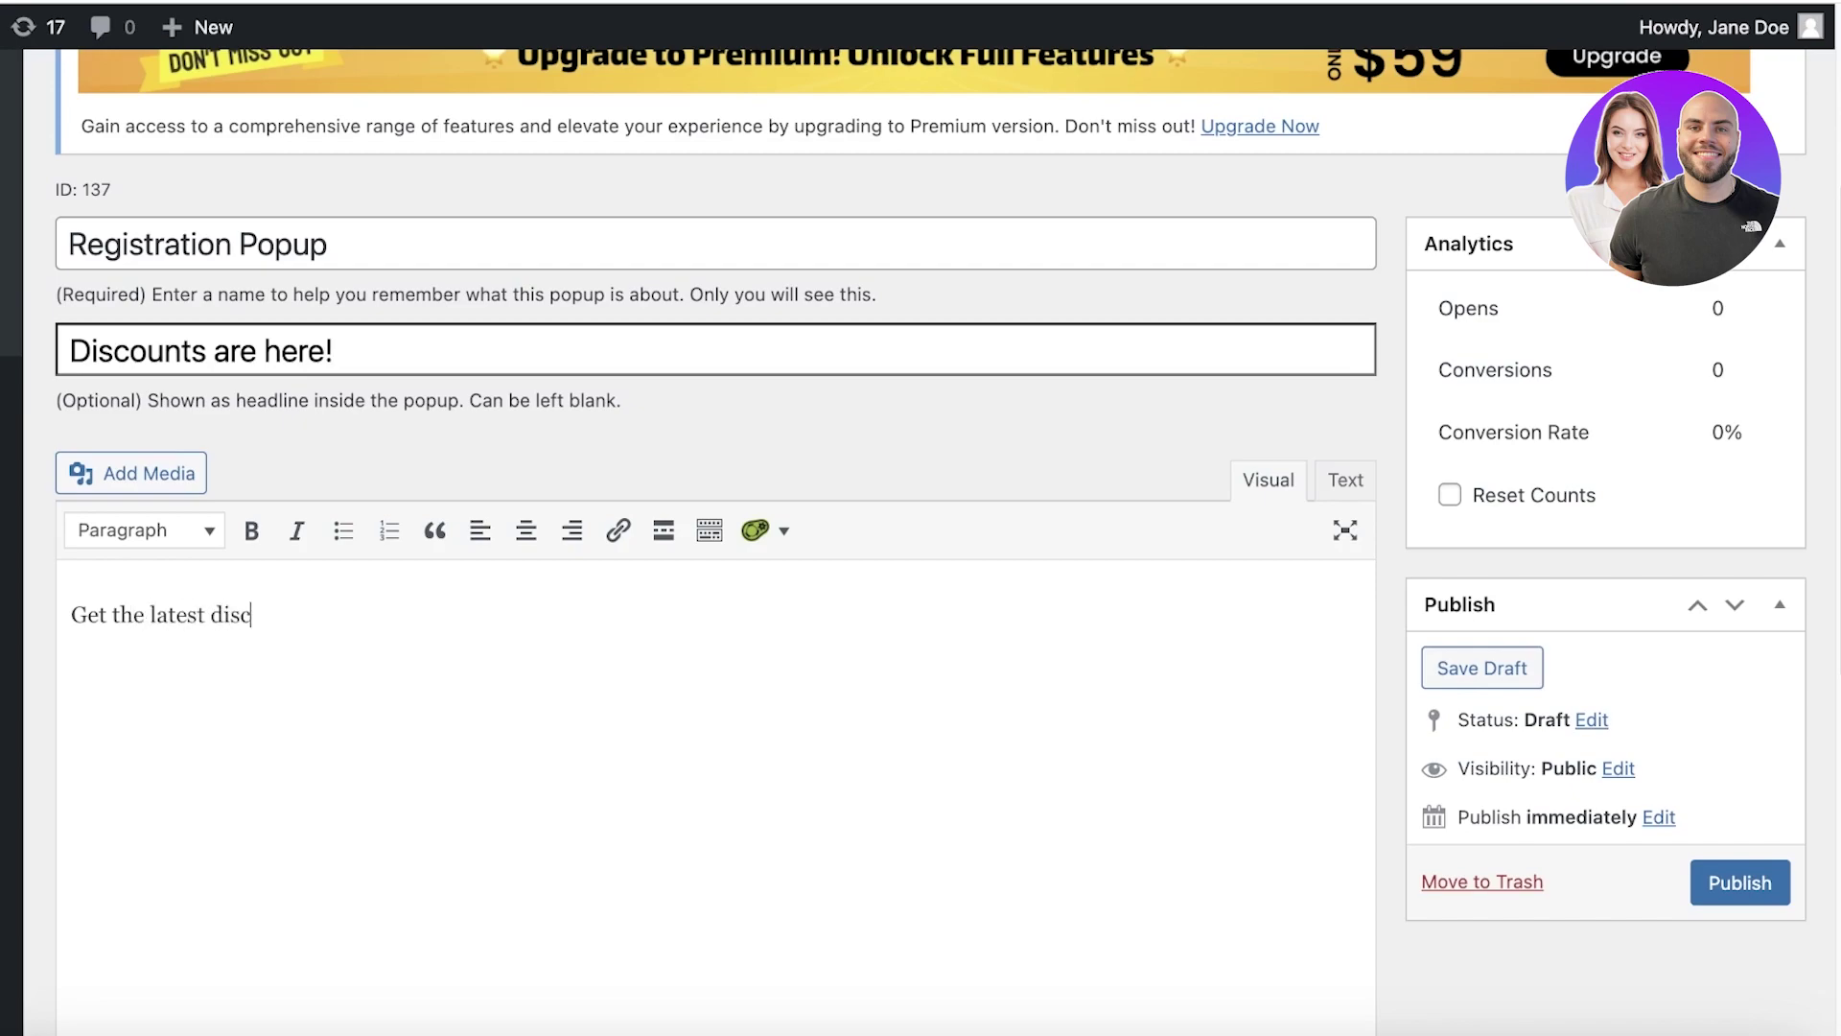
{"action": "type", "text": "ounts on jane "}
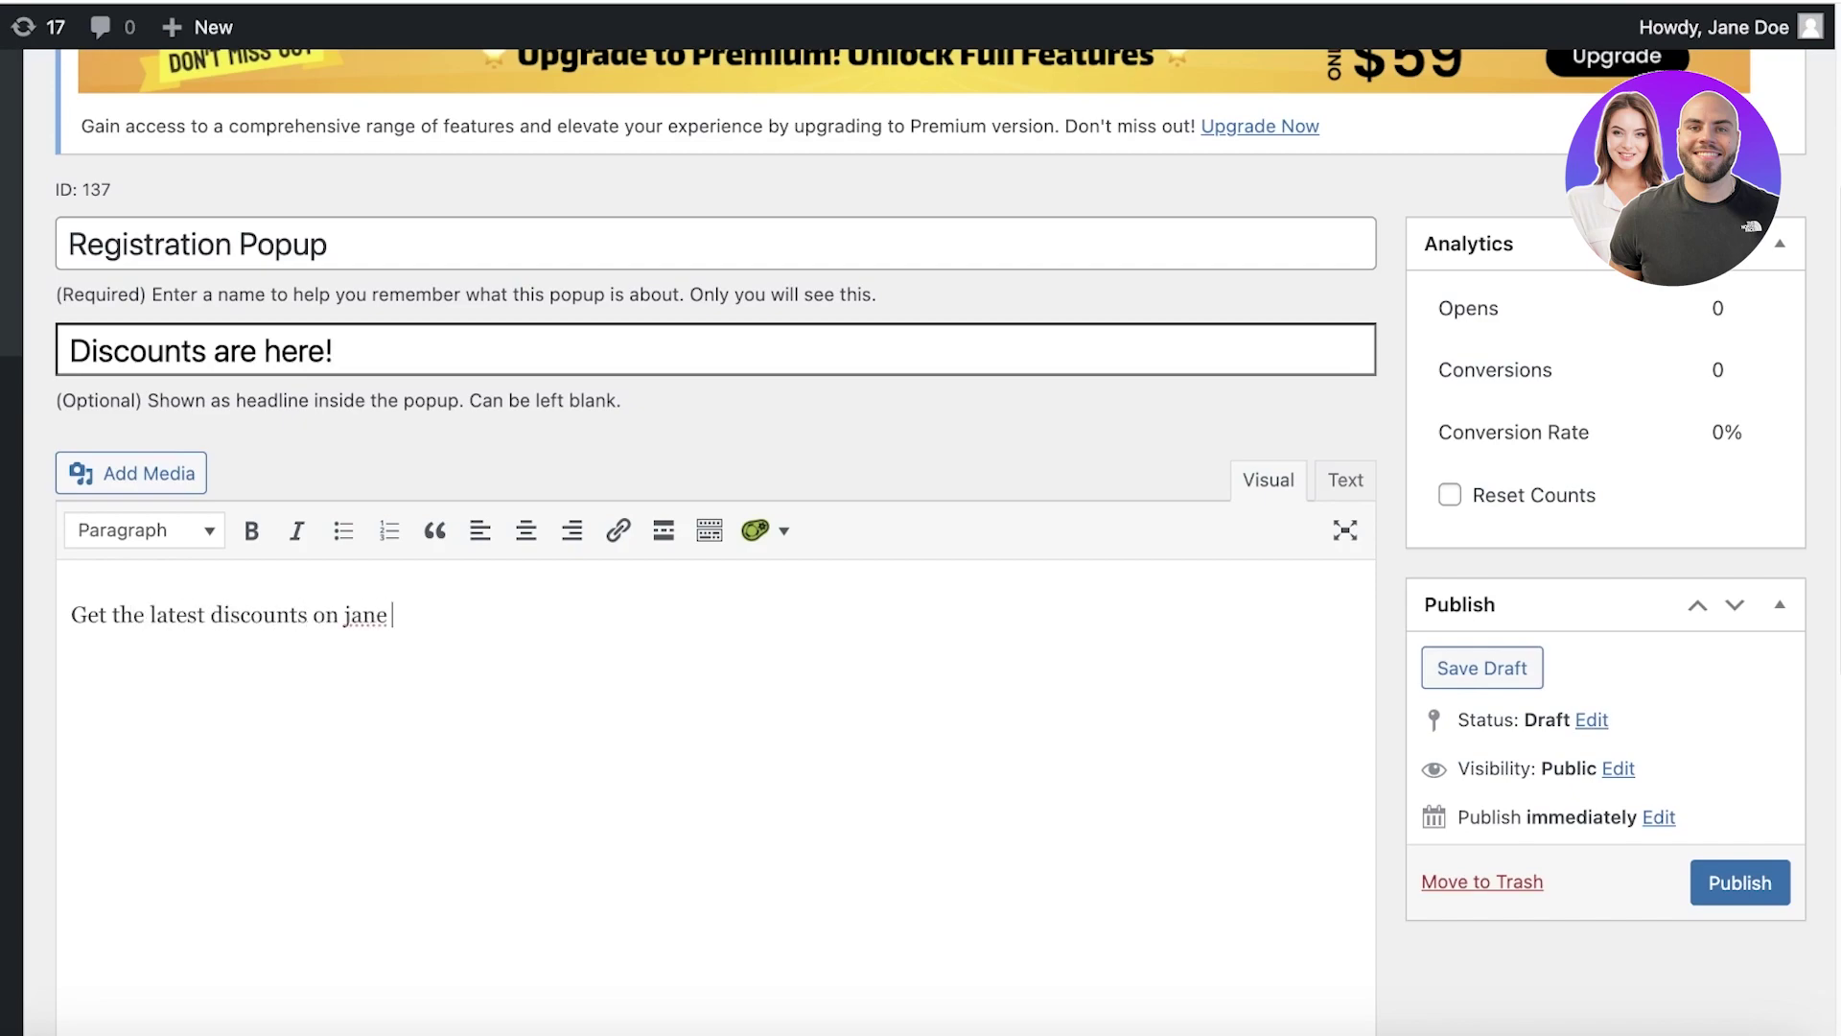
{"action": "type", "text": "& Josh right now before o"}
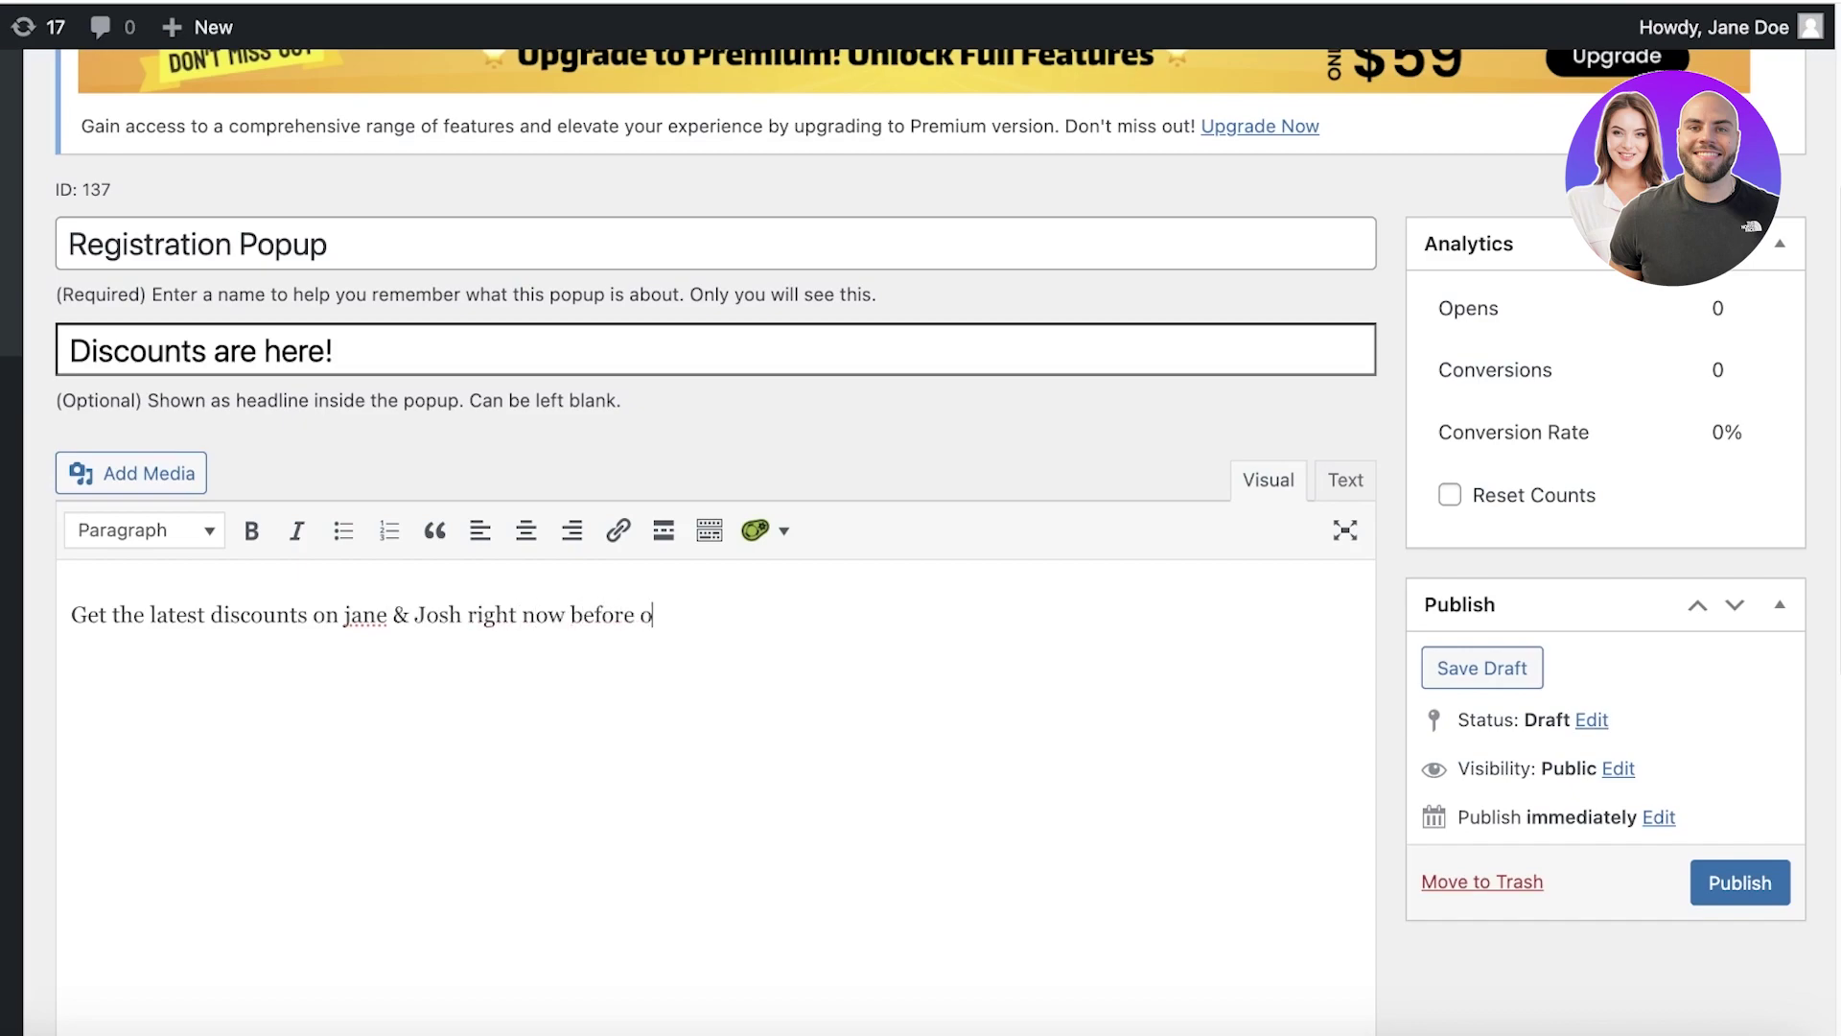
{"action": "type", "text": "ur sale ends"}
{"action": "left_click", "coordinate": [1366, 474]}
{"action": "left_click", "coordinate": [1275, 480]}
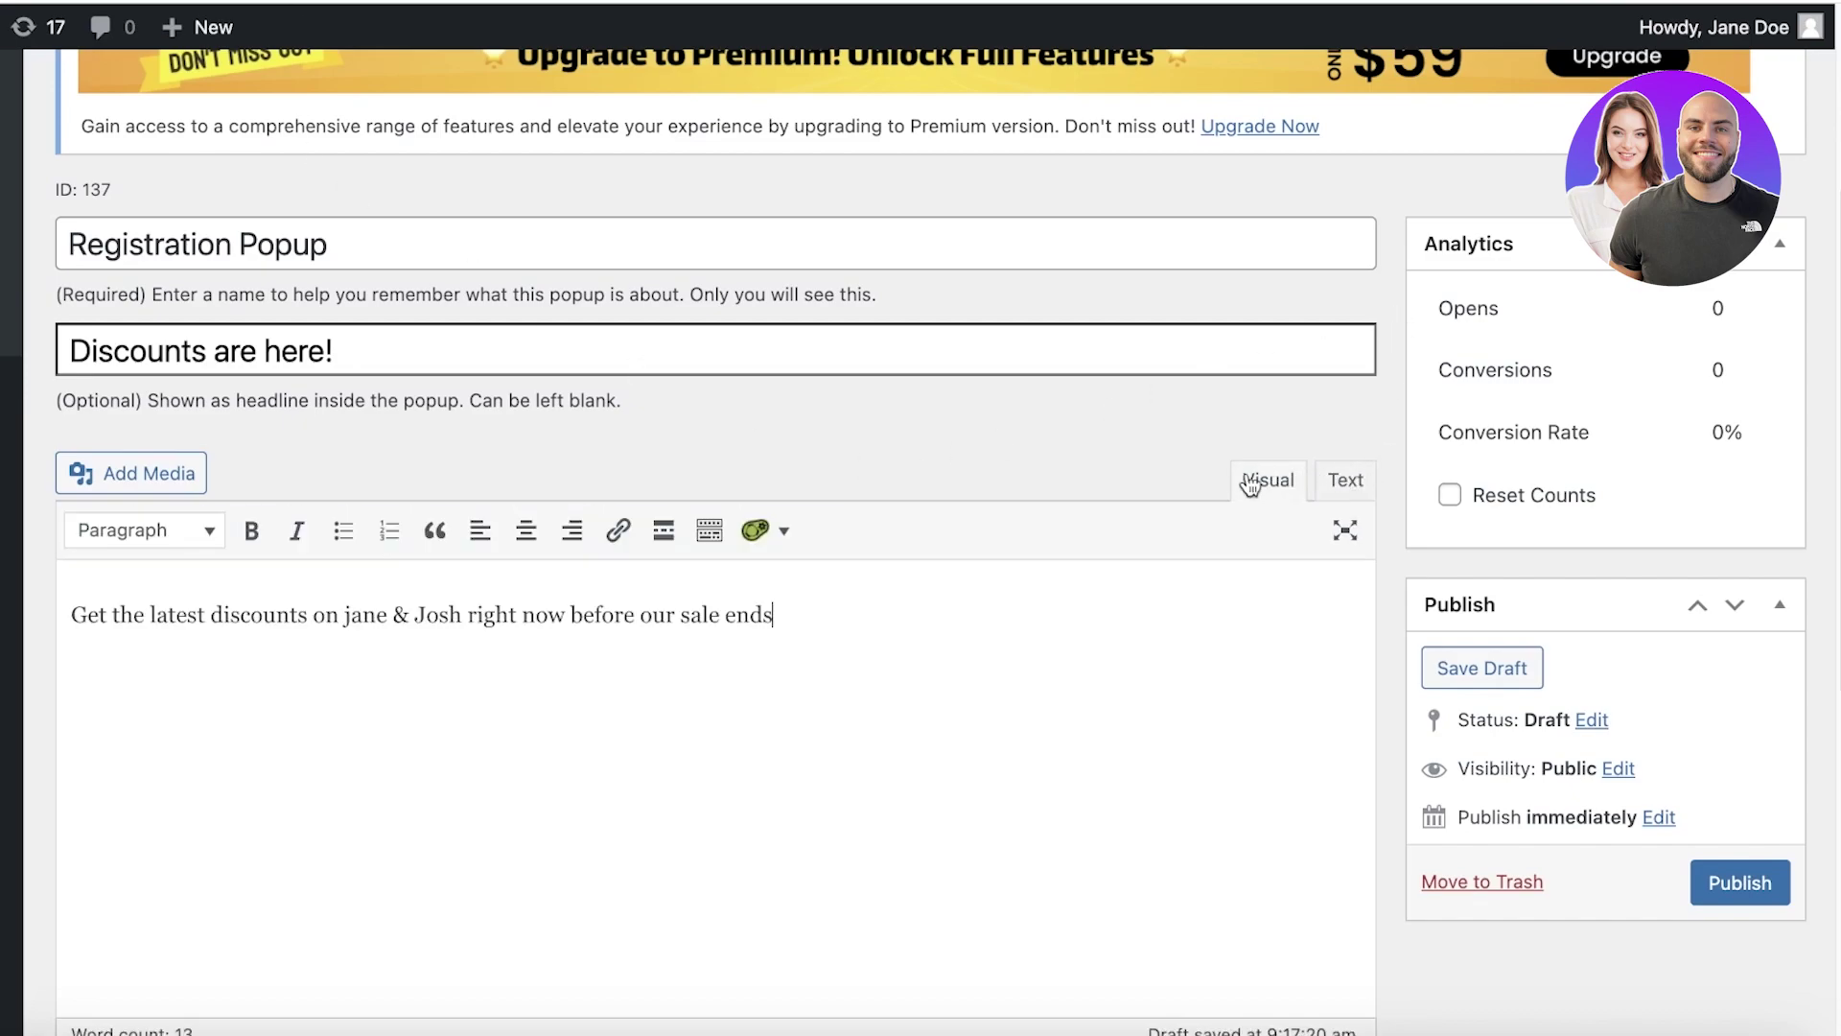
- Review the Triggers, Targeting, Display, Close and Advanced settings sections, ending on Triggers
{"action": "scroll", "coordinate": [247, 485], "scroll_direction": "down", "scroll_amount": 1}
{"action": "scroll", "coordinate": [167, 436], "scroll_direction": "down", "scroll_amount": 3}
{"action": "scroll", "coordinate": [163, 433], "scroll_direction": "down", "scroll_amount": 3}
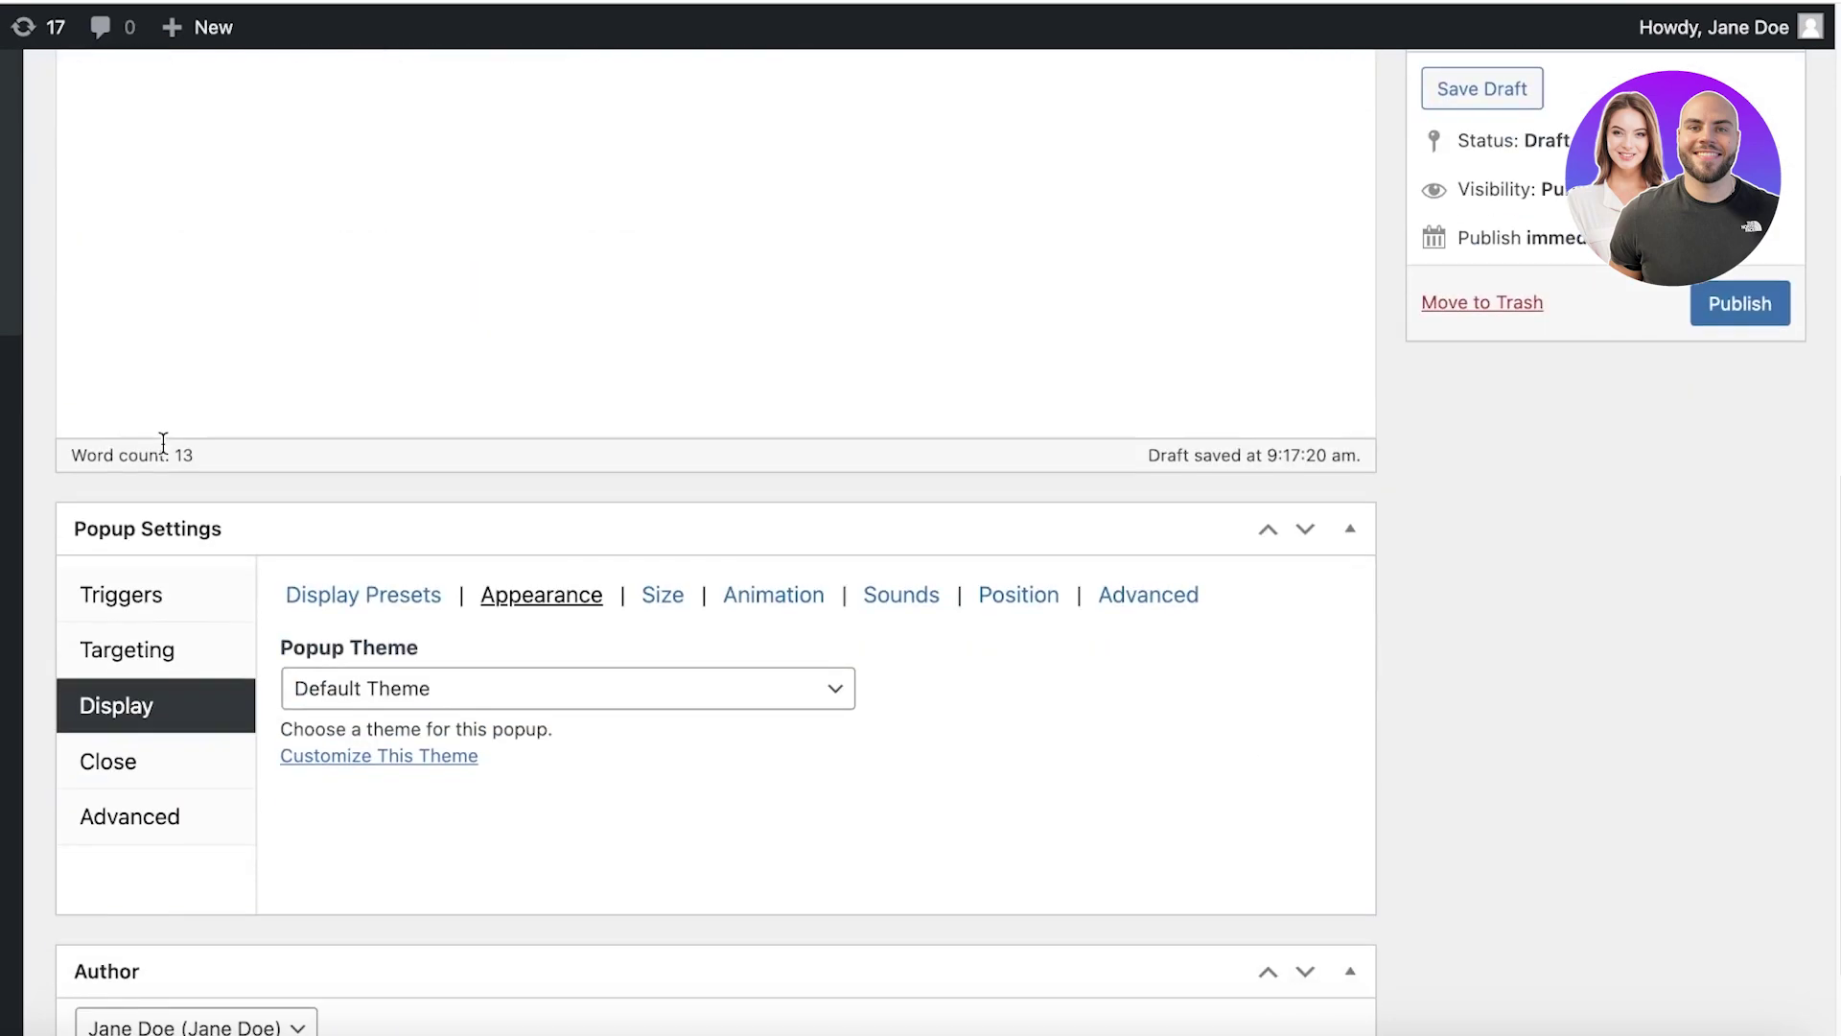
{"action": "left_click", "coordinate": [161, 600]}
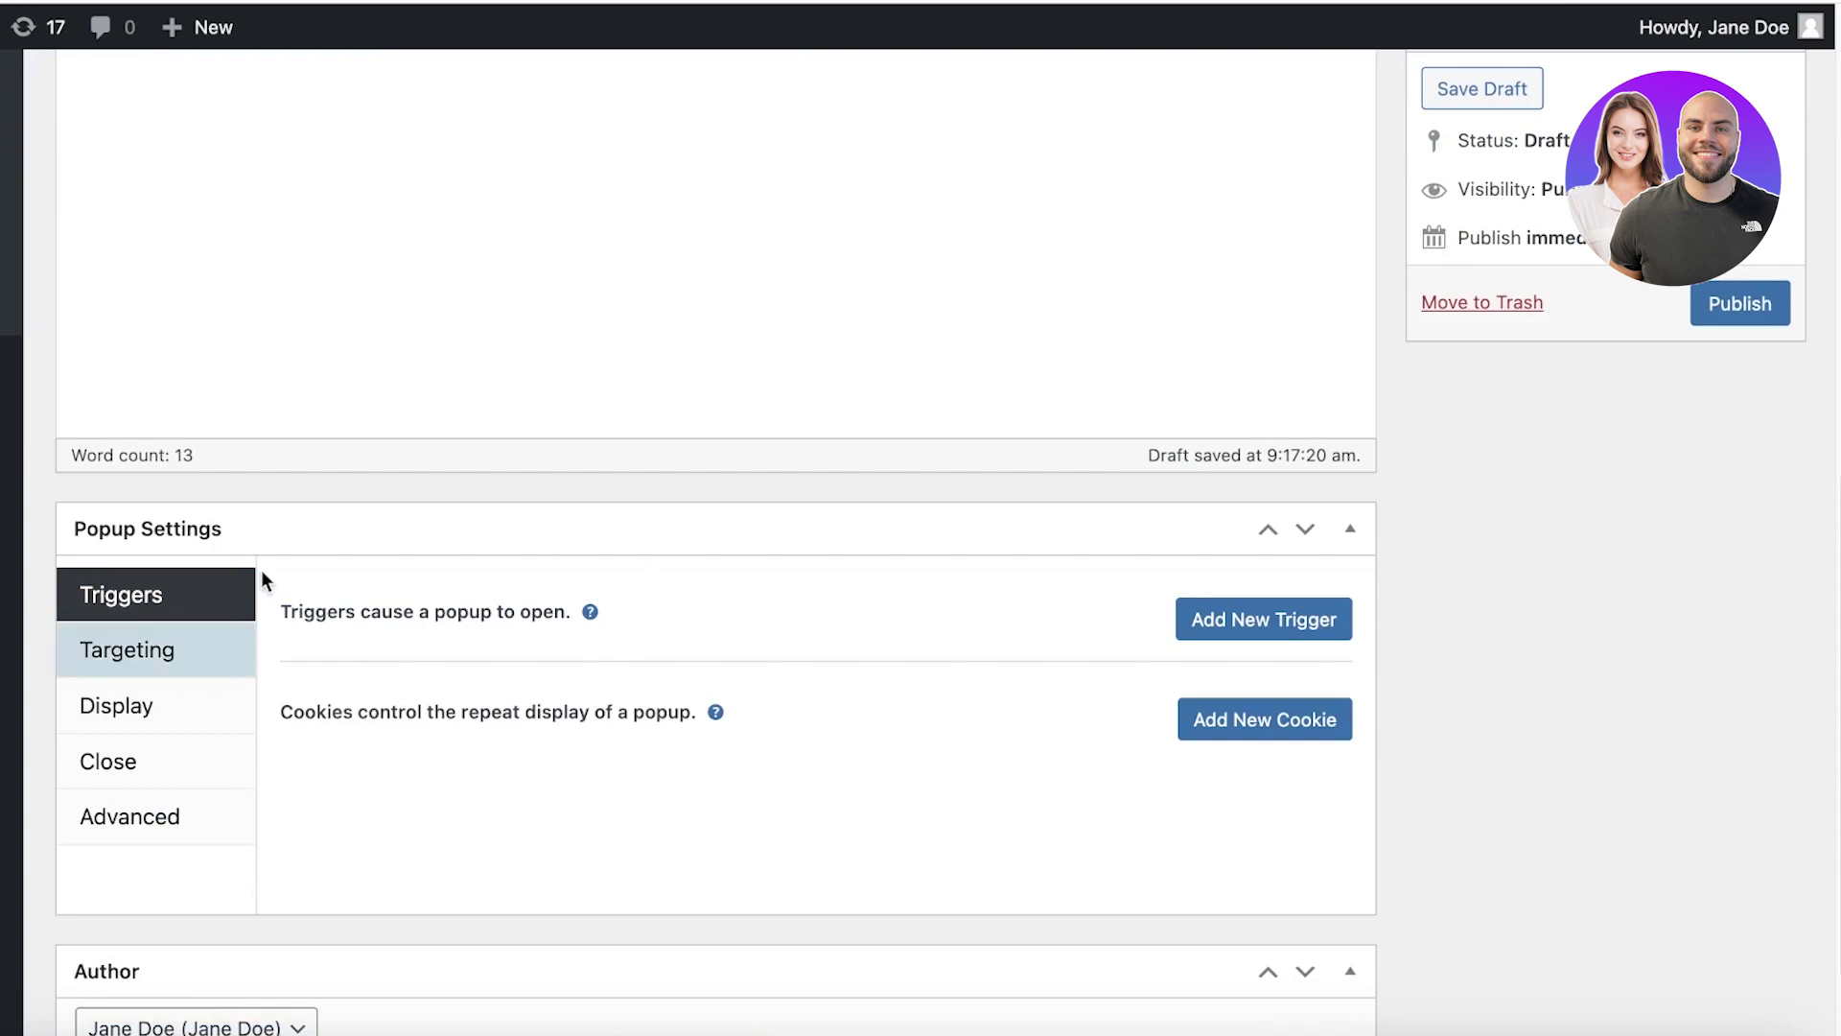
{"action": "left_click", "coordinate": [154, 649]}
{"action": "scroll", "coordinate": [163, 638], "scroll_direction": "down", "scroll_amount": 3}
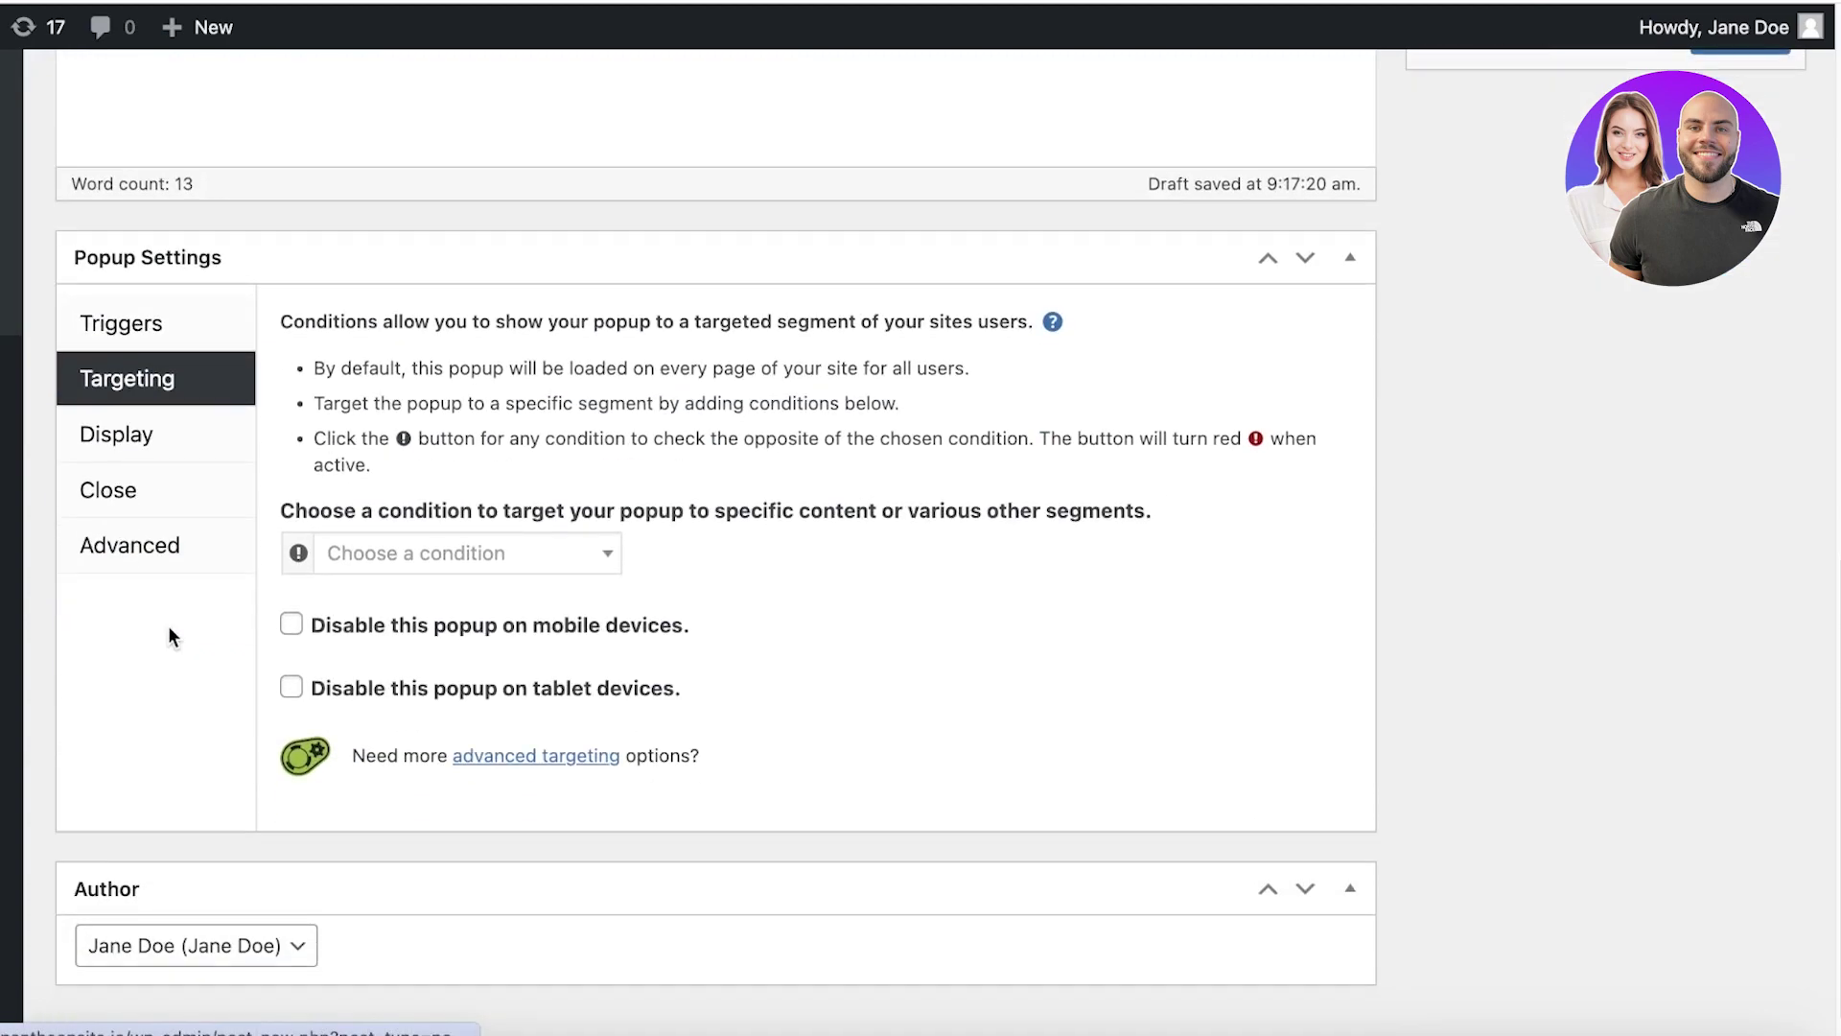
{"action": "left_click", "coordinate": [178, 434]}
{"action": "left_click", "coordinate": [131, 641]}
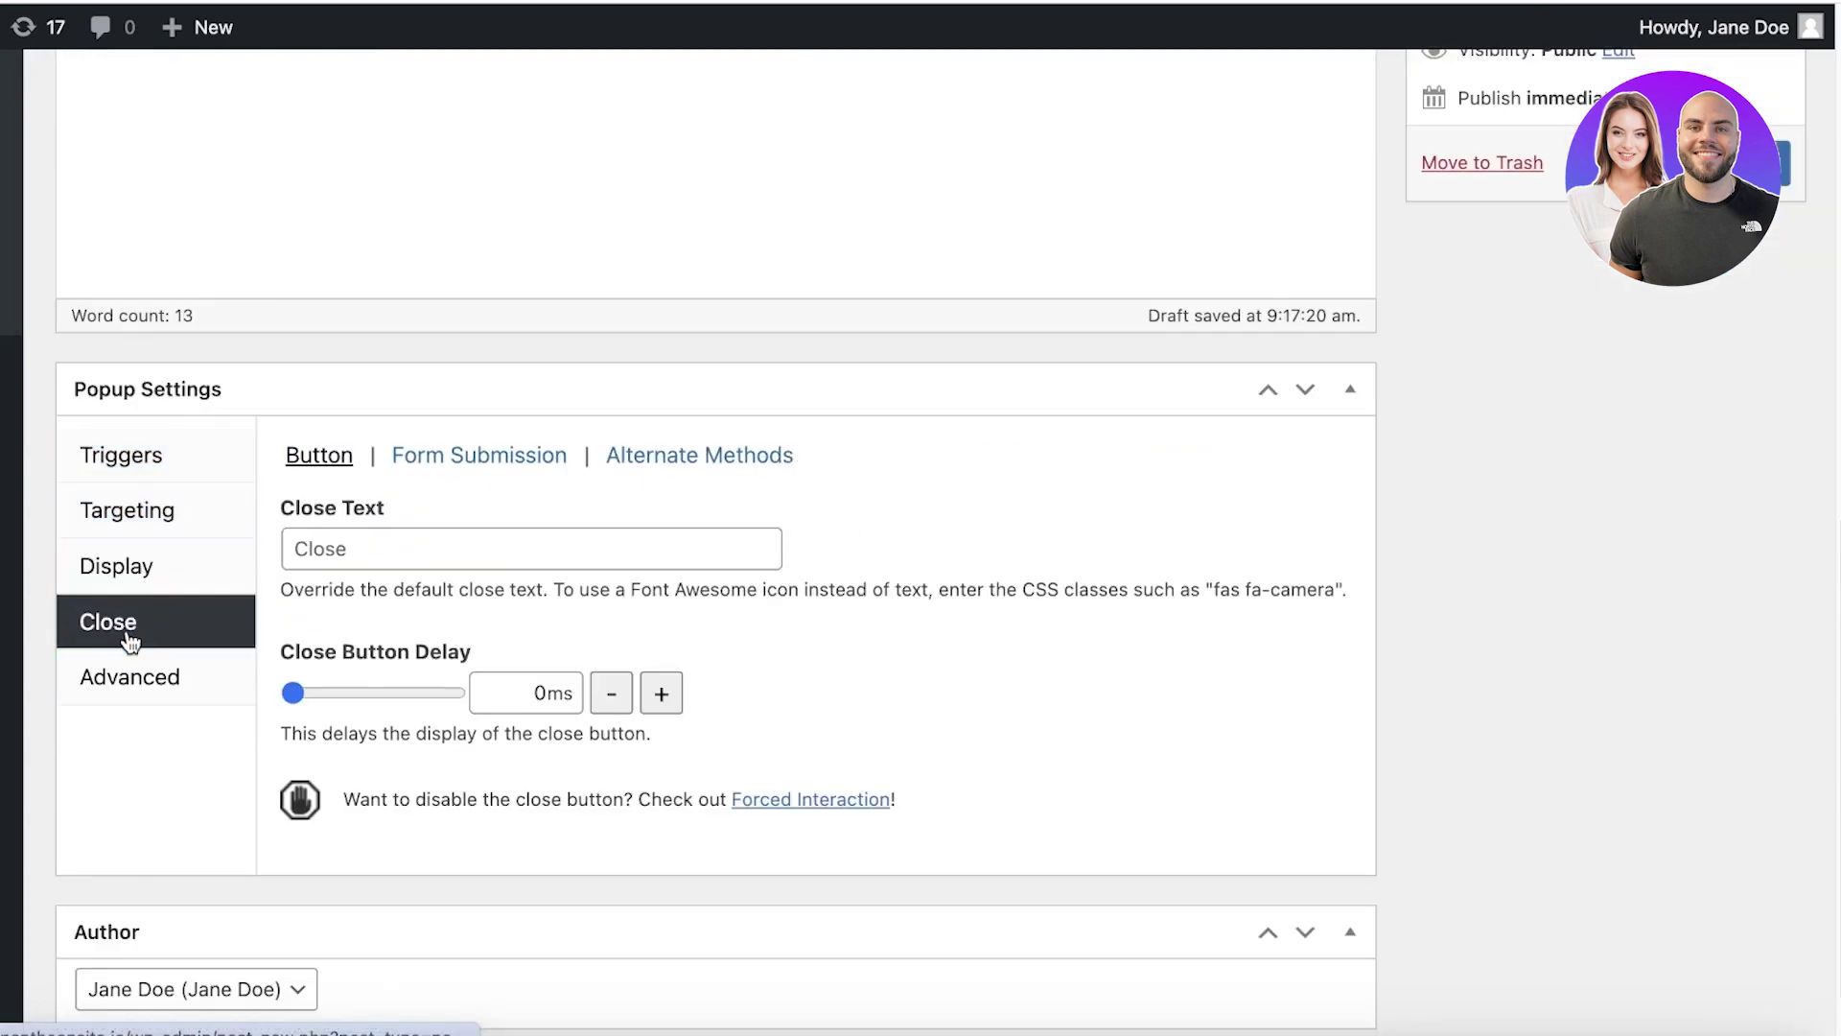
{"action": "left_click", "coordinate": [130, 673]}
{"action": "left_click", "coordinate": [158, 463]}
- Add a Click Open trigger with an On Popup Close cookie lasting 1 month
{"action": "left_click", "coordinate": [1198, 480]}
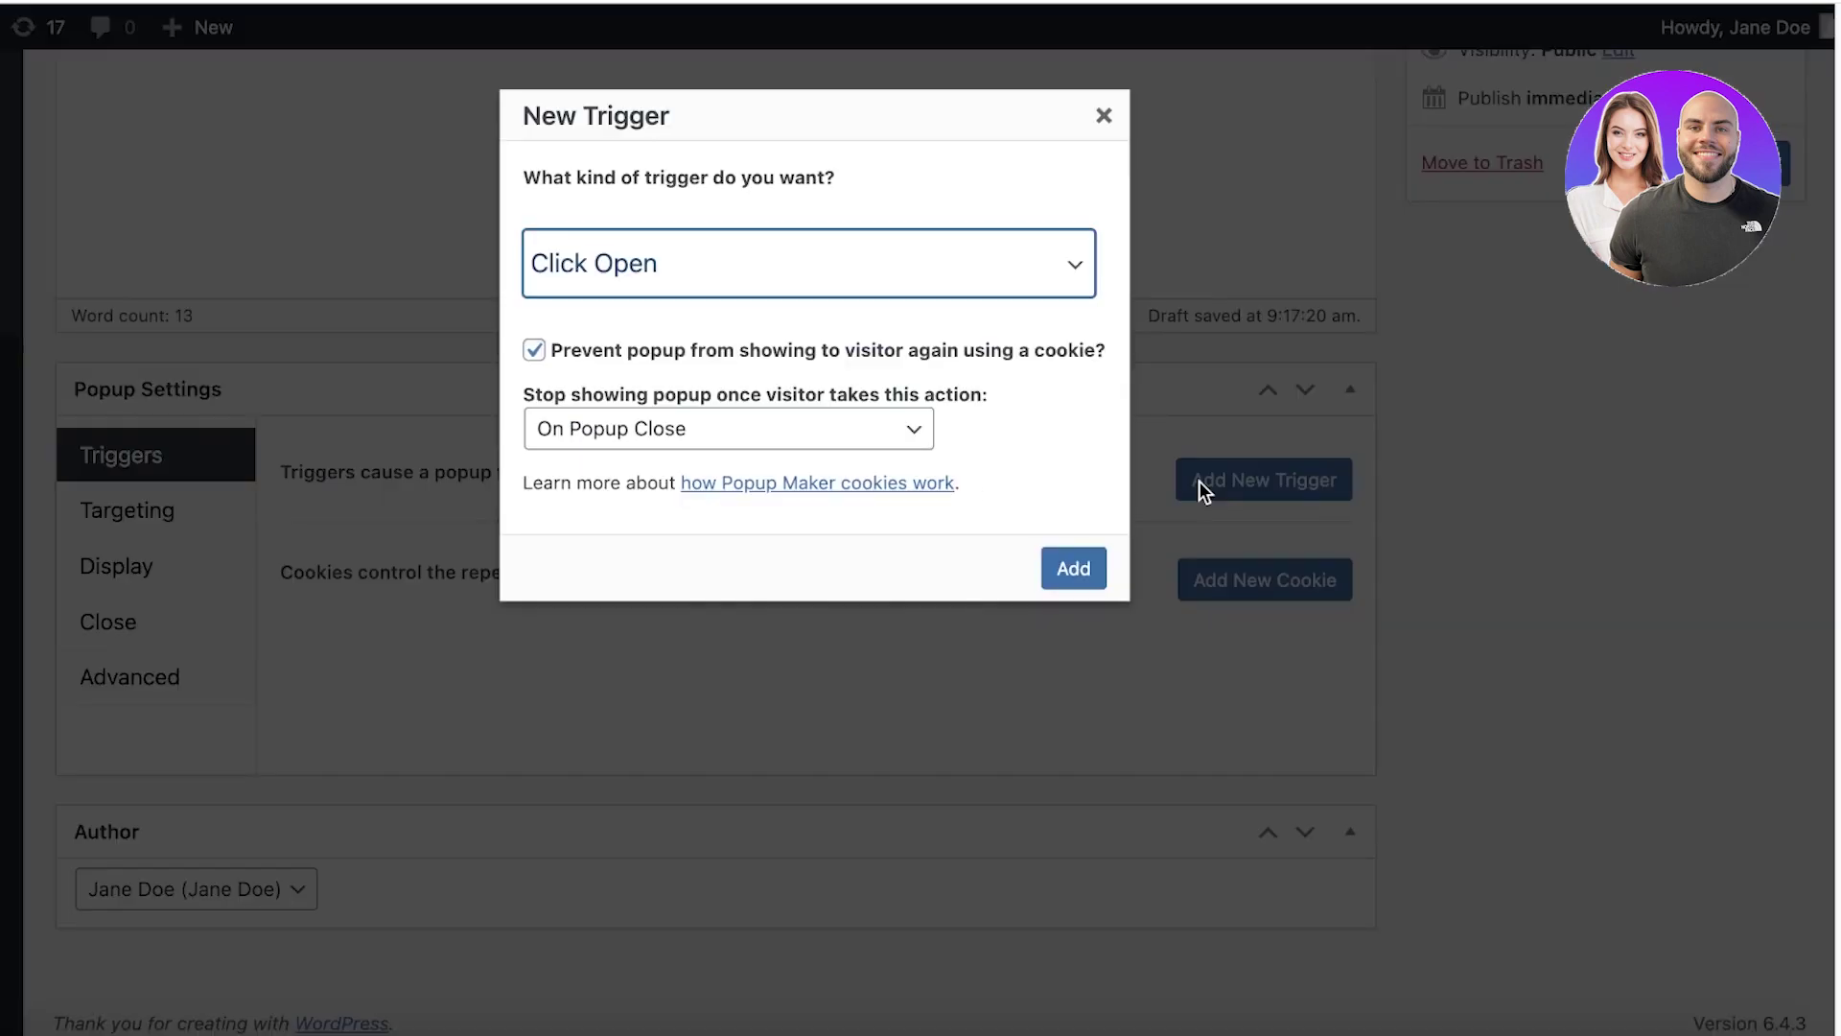
{"action": "left_click", "coordinate": [974, 273]}
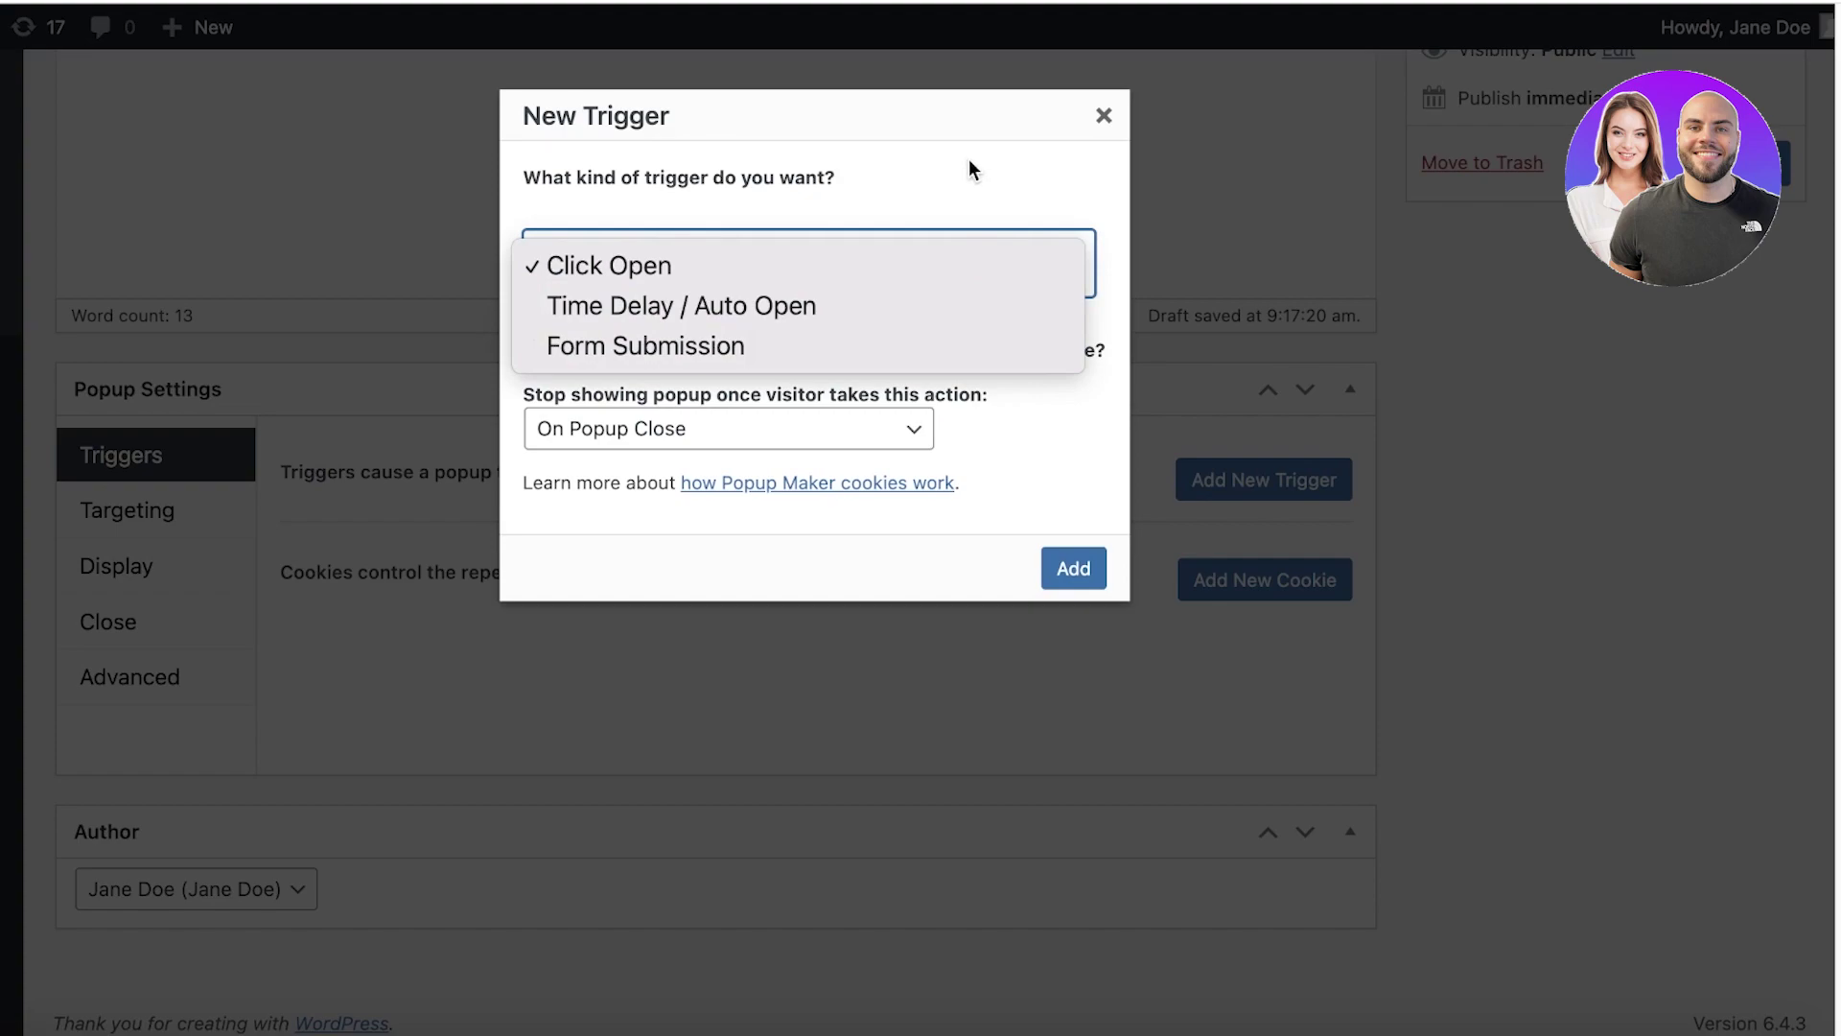
{"action": "left_click", "coordinate": [851, 428]}
{"action": "left_click", "coordinate": [851, 428]}
{"action": "left_click", "coordinate": [1070, 577]}
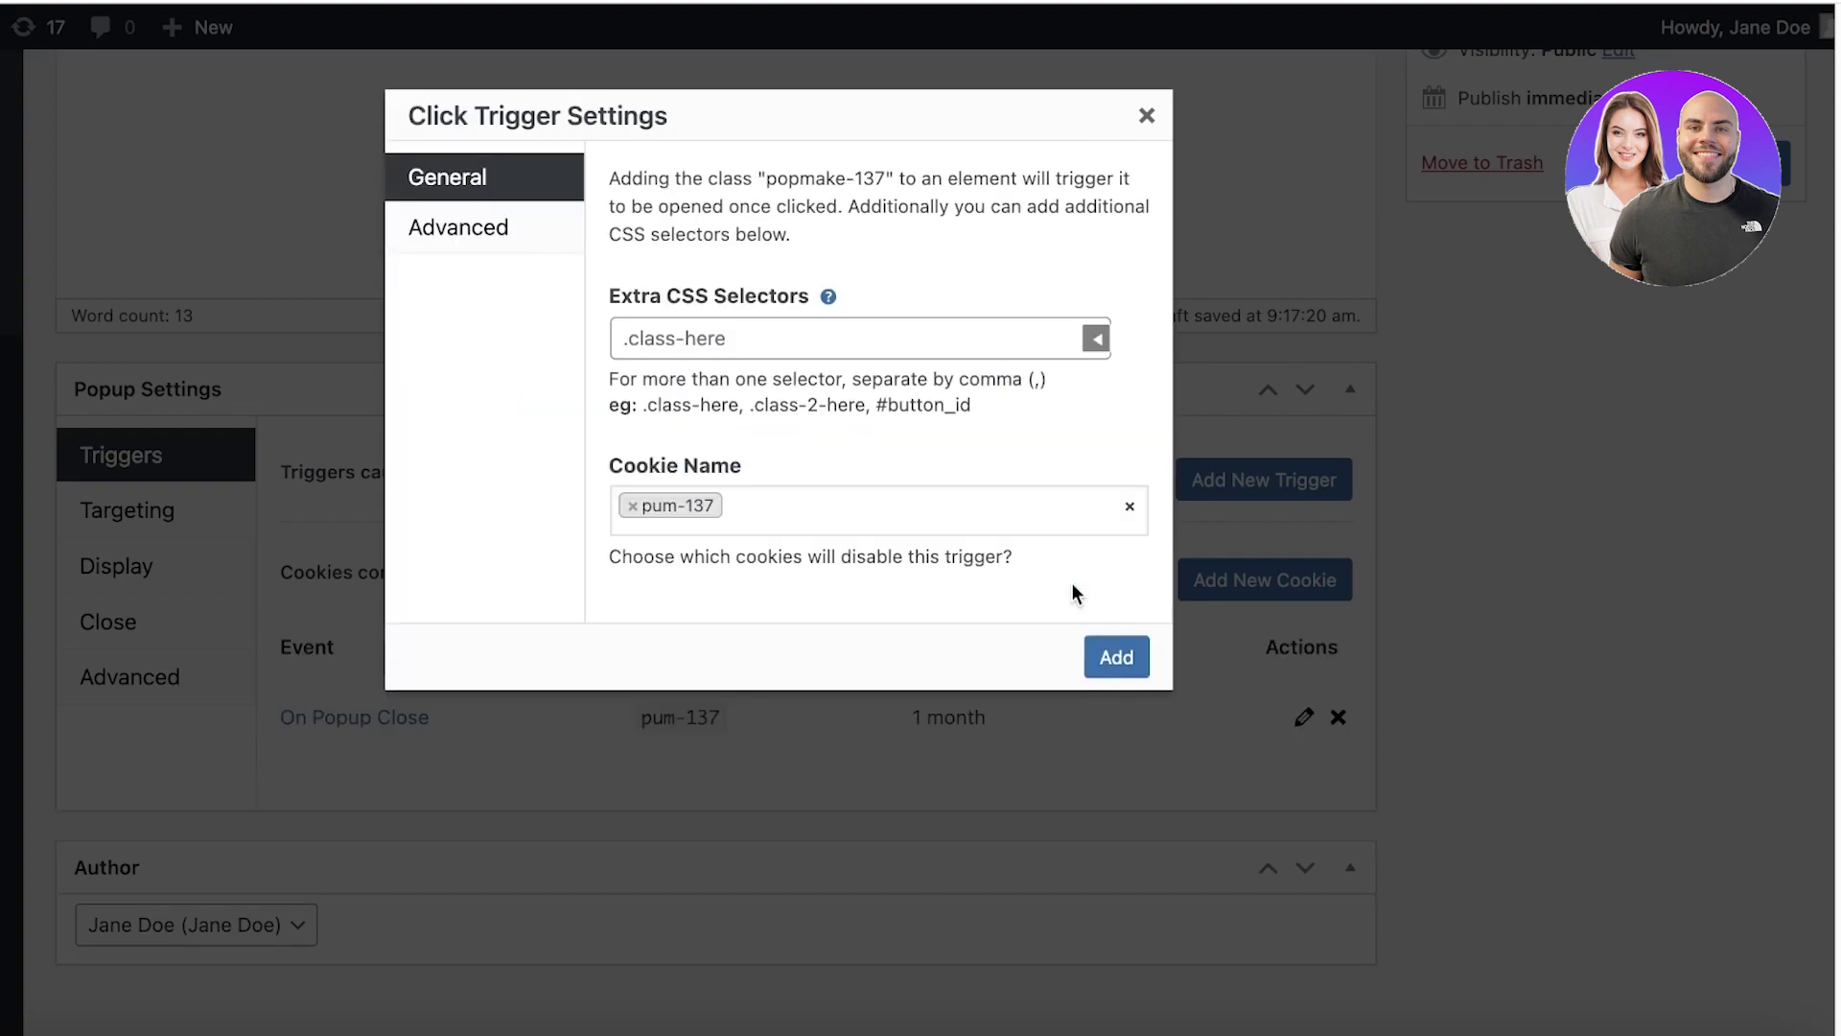
{"action": "left_click", "coordinate": [1151, 116]}
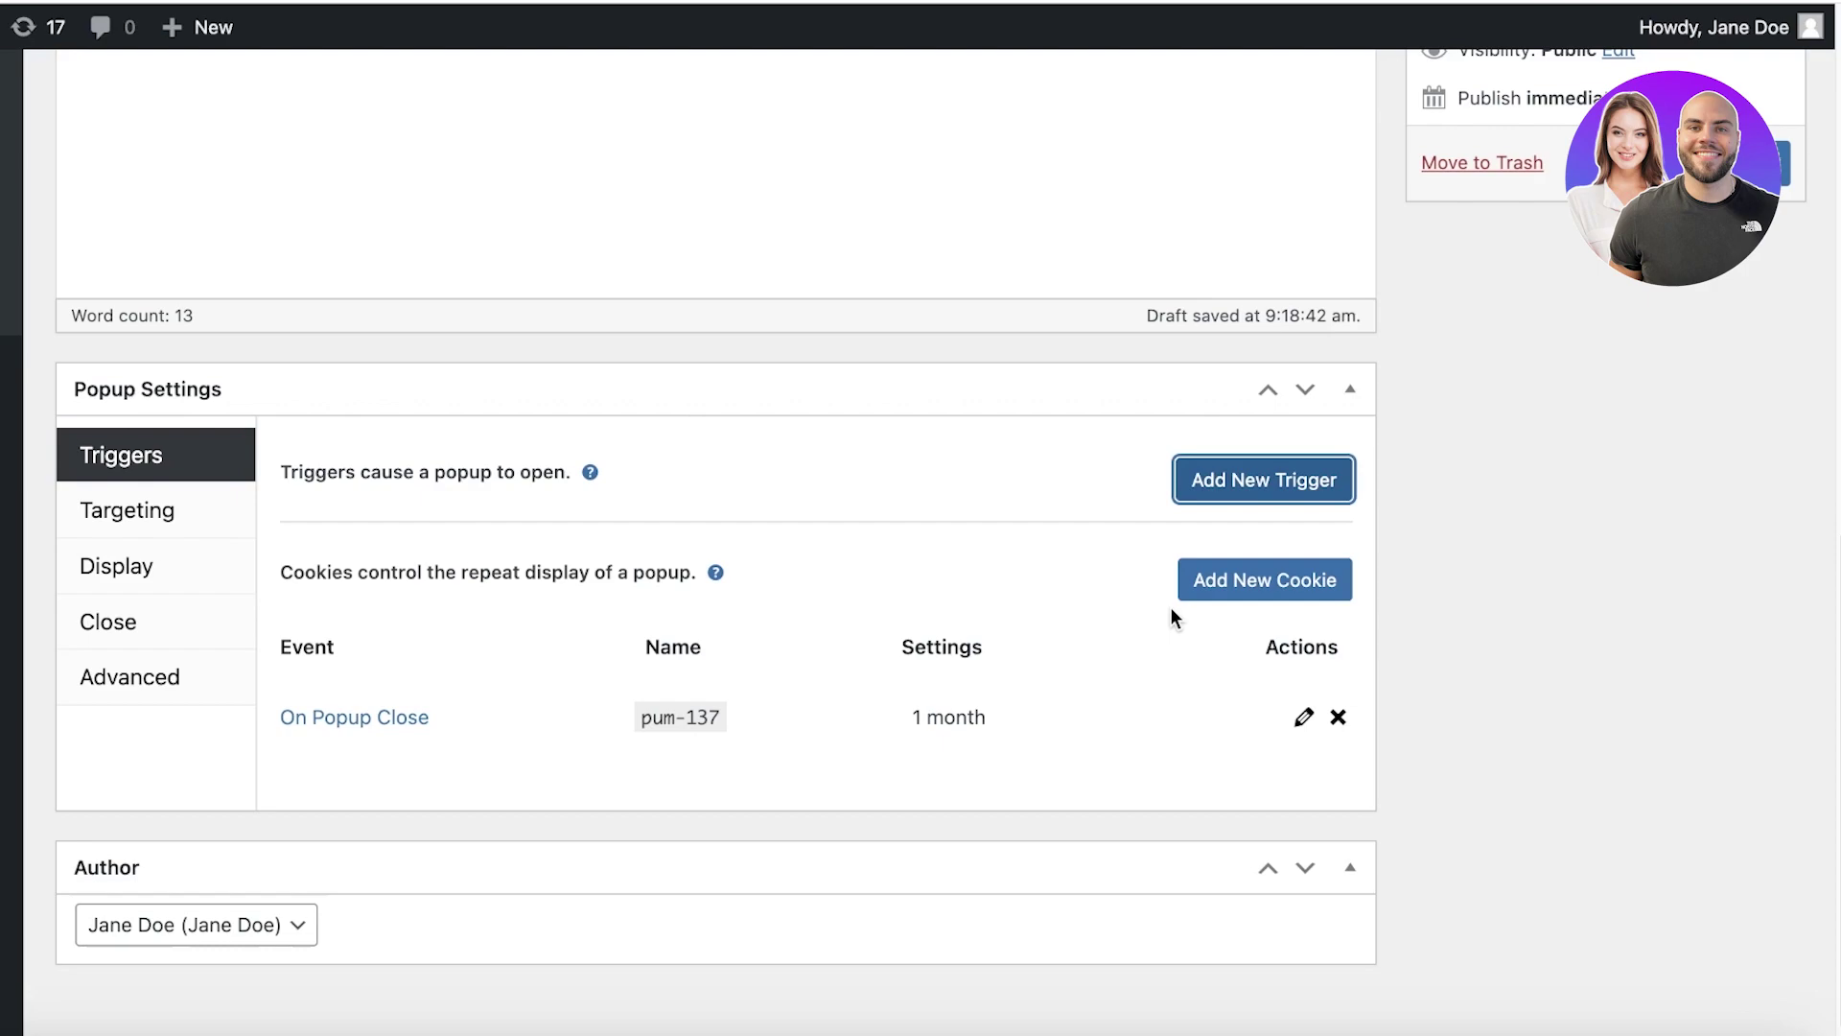
- Restrict the popup to the Home Page and disable it on mobile devices
{"action": "left_click", "coordinate": [148, 508]}
{"action": "left_click", "coordinate": [461, 688]}
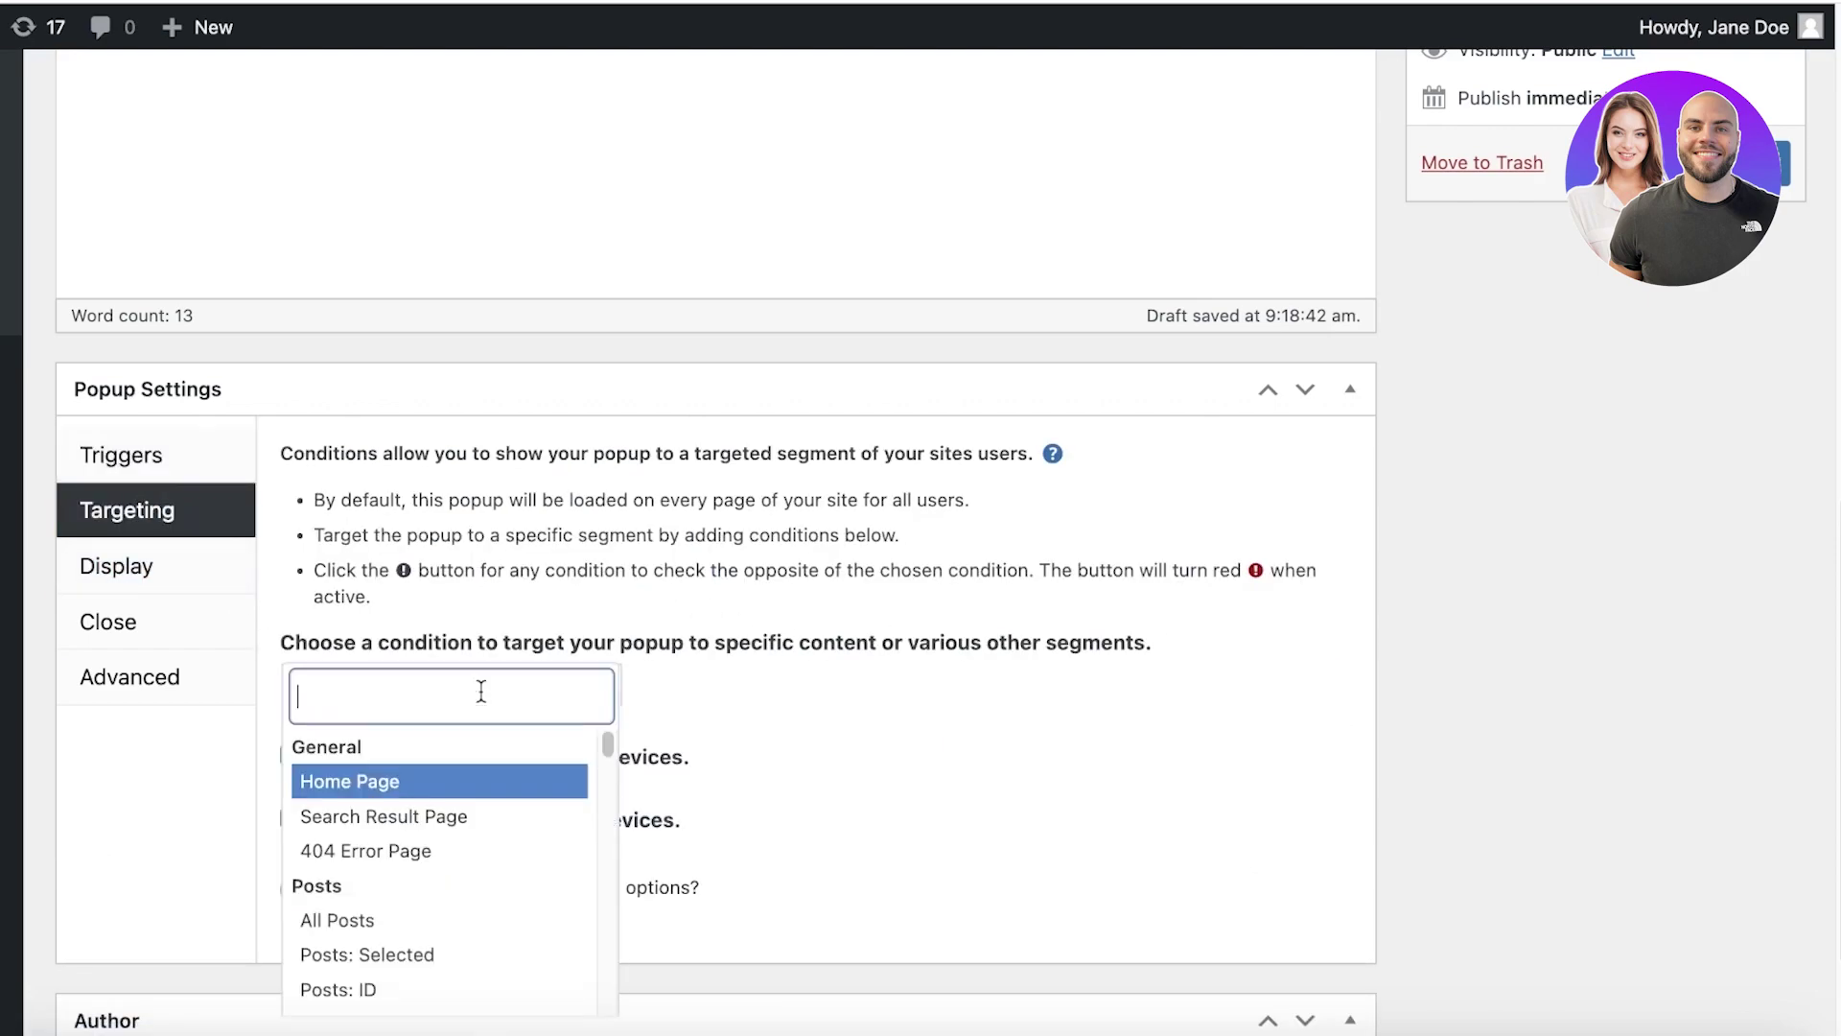
{"action": "left_click", "coordinate": [451, 785]}
{"action": "scroll", "coordinate": [489, 772], "scroll_direction": "down", "scroll_amount": 4}
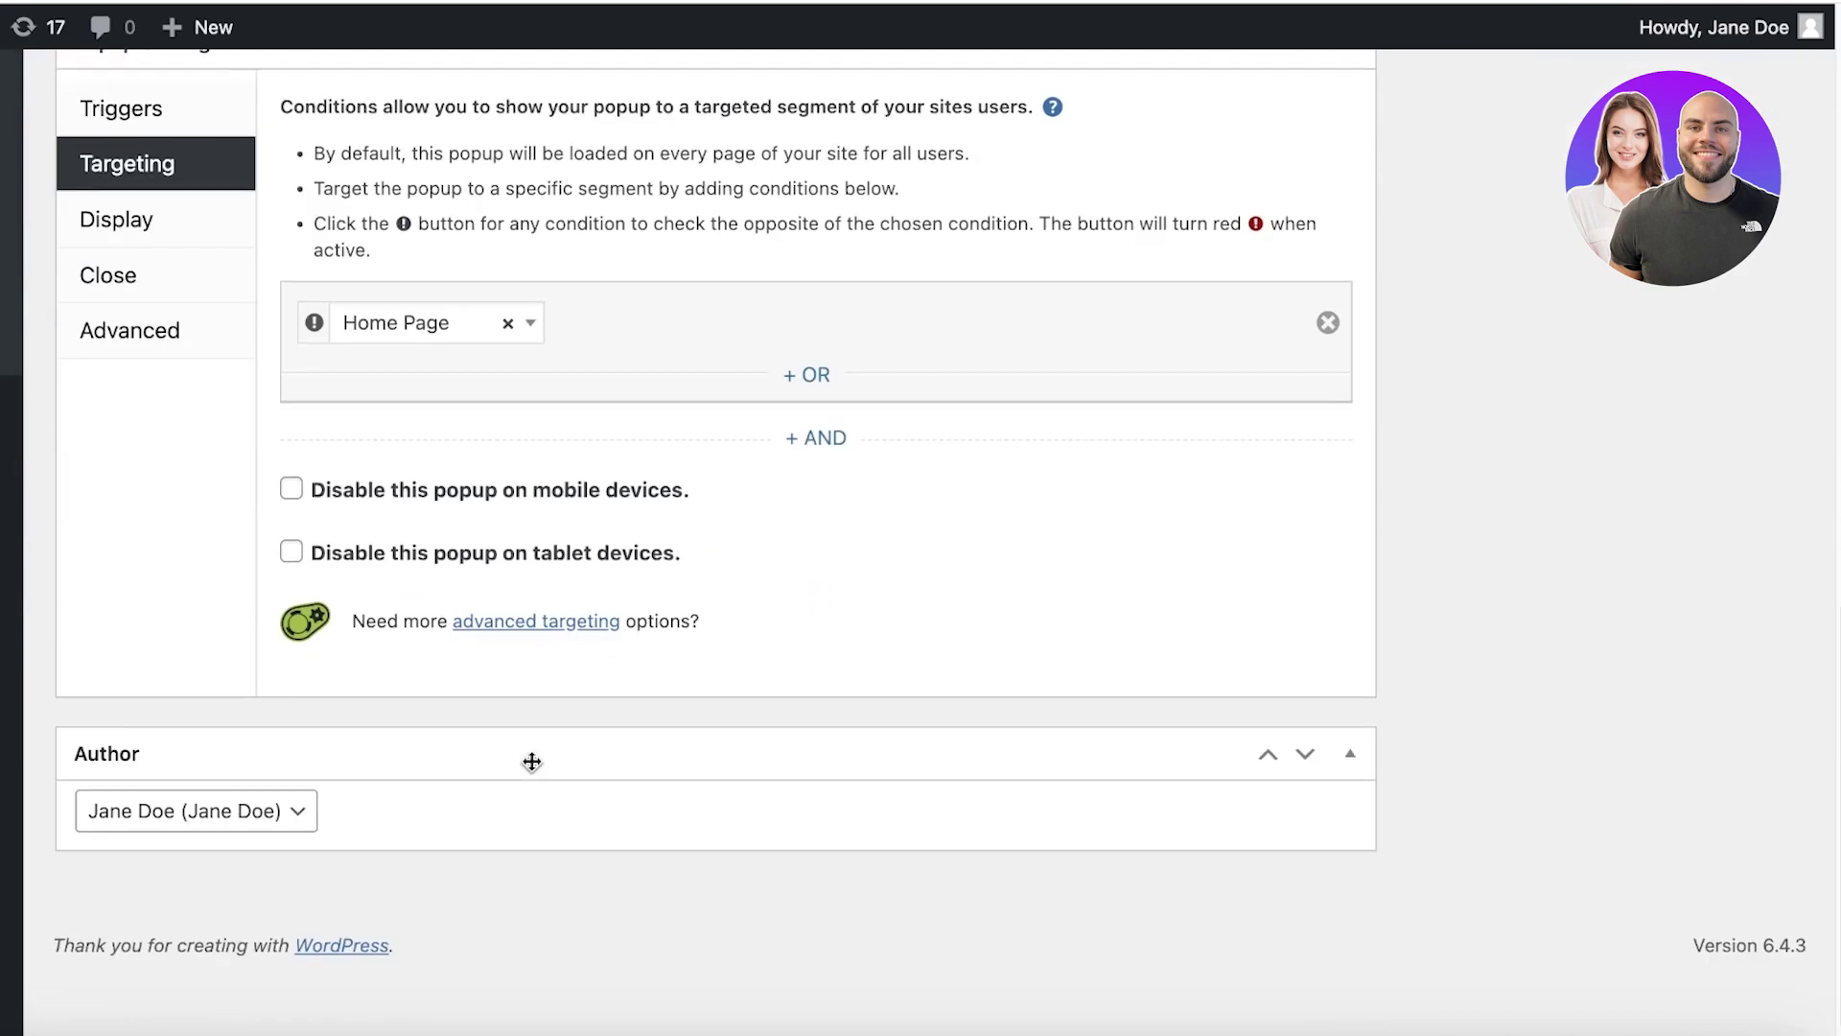
{"action": "scroll", "coordinate": [773, 422], "scroll_direction": "up", "scroll_amount": 1}
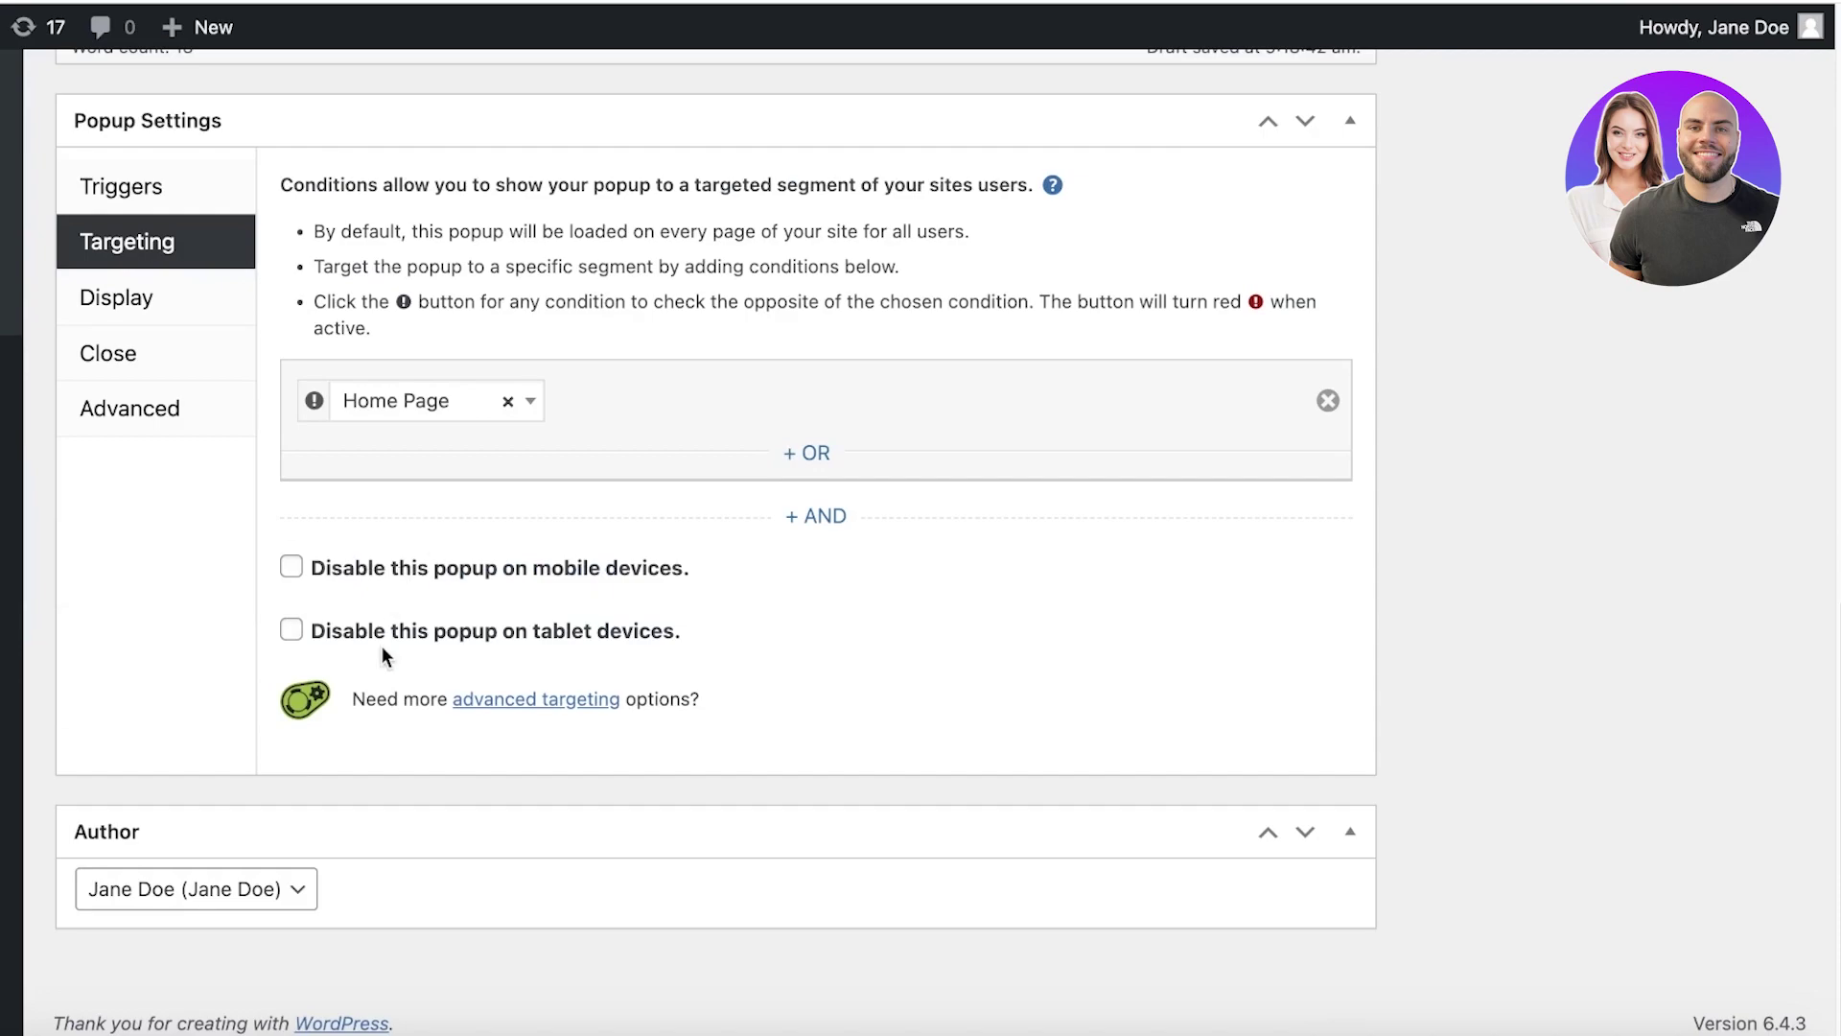
{"action": "left_click", "coordinate": [385, 576]}
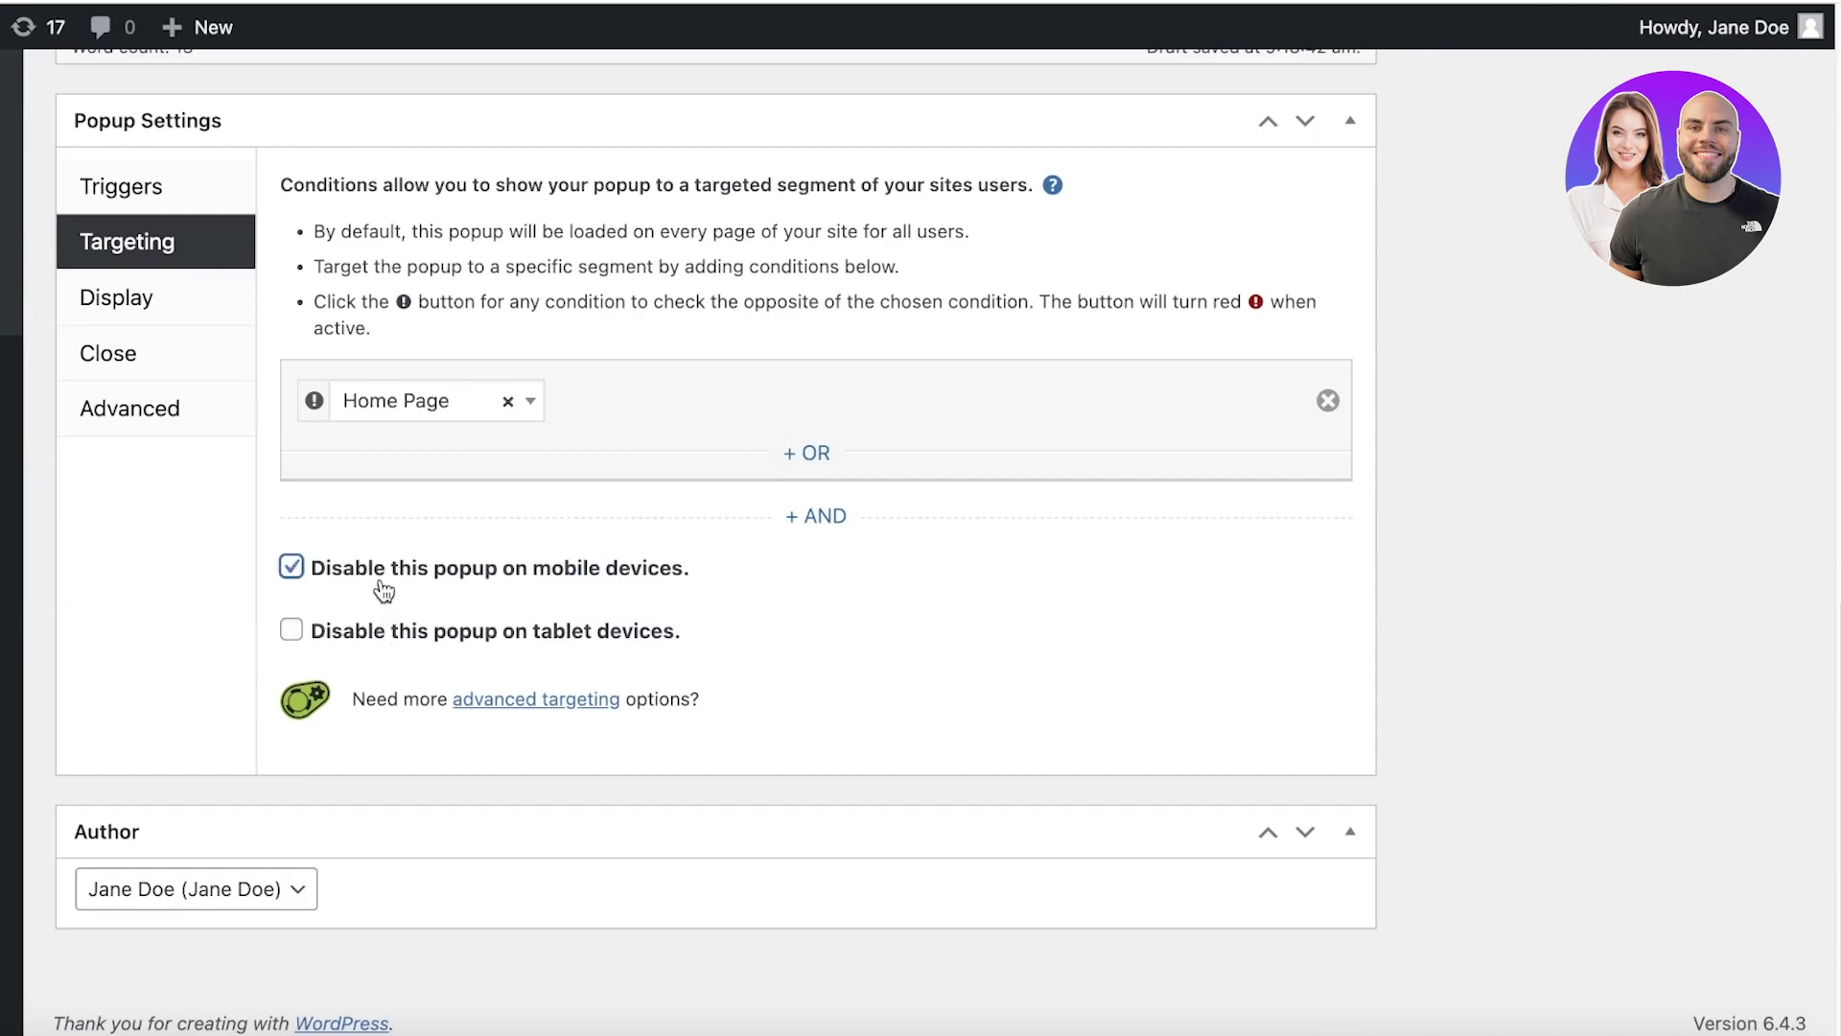
- Keep the Default Theme and review the size, animation, sound and position display options
{"action": "left_click", "coordinate": [153, 319]}
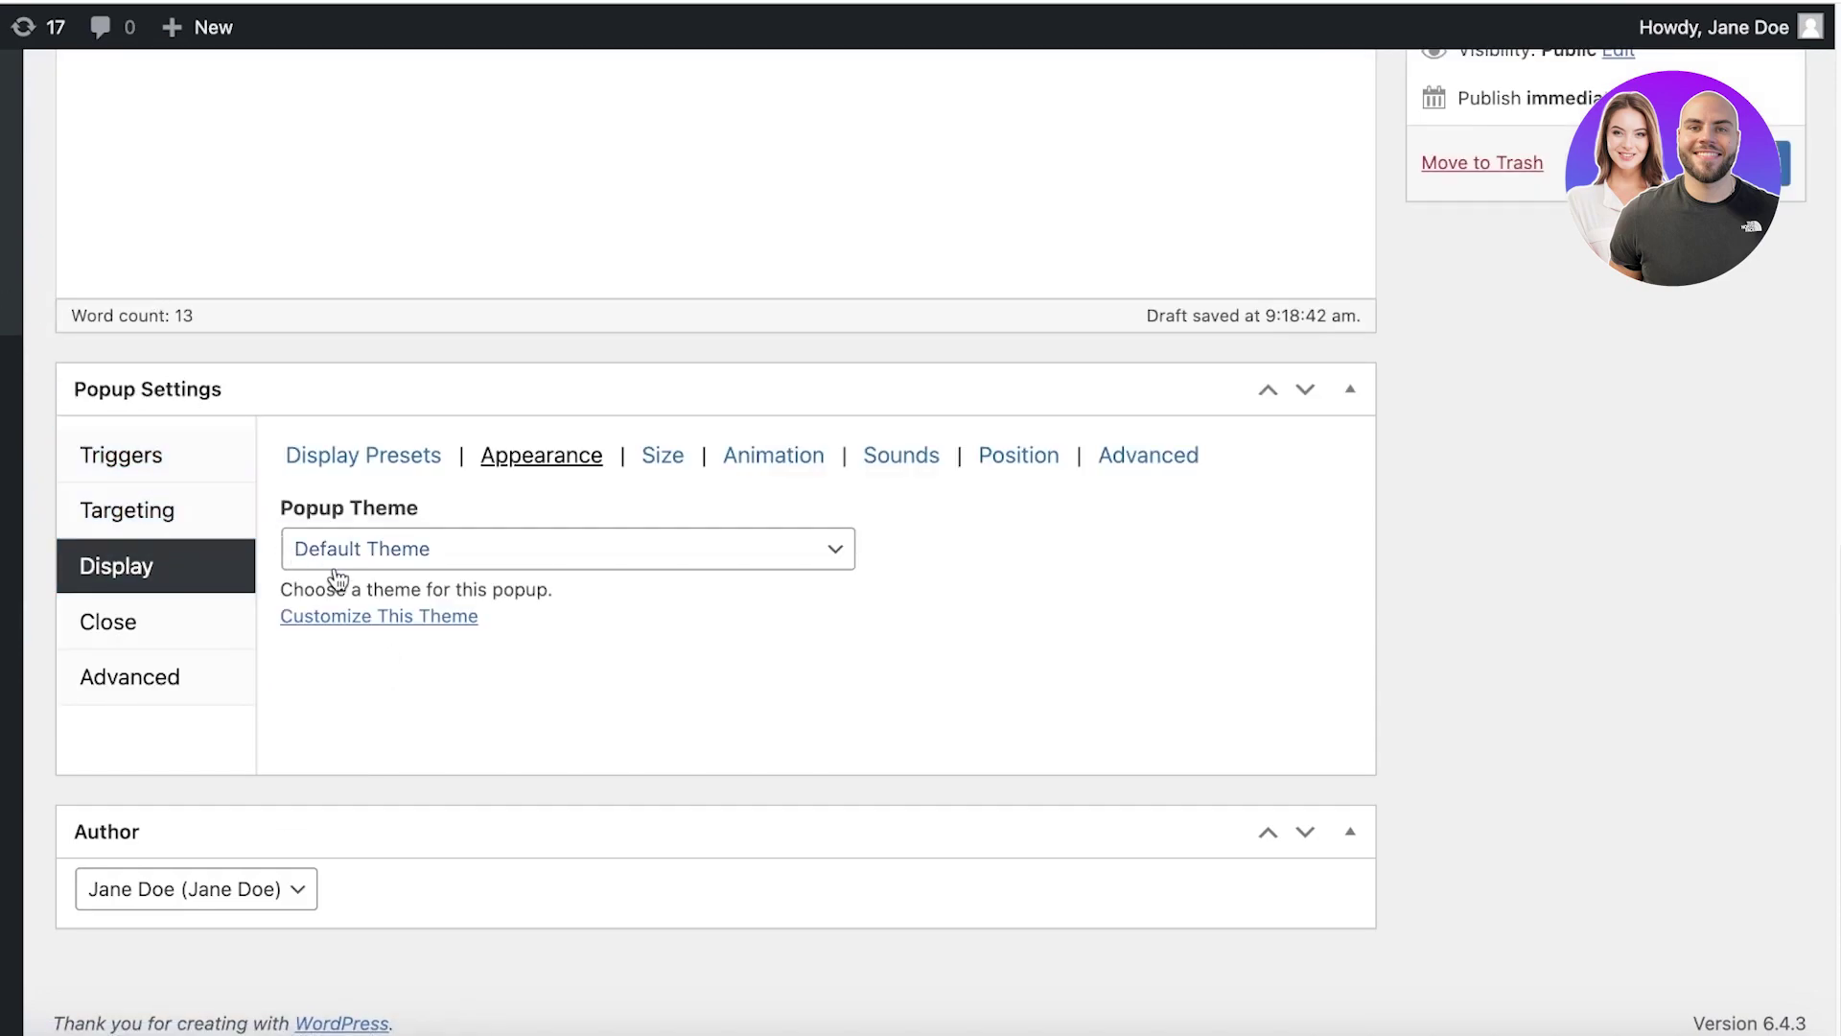
{"action": "left_click", "coordinate": [334, 556]}
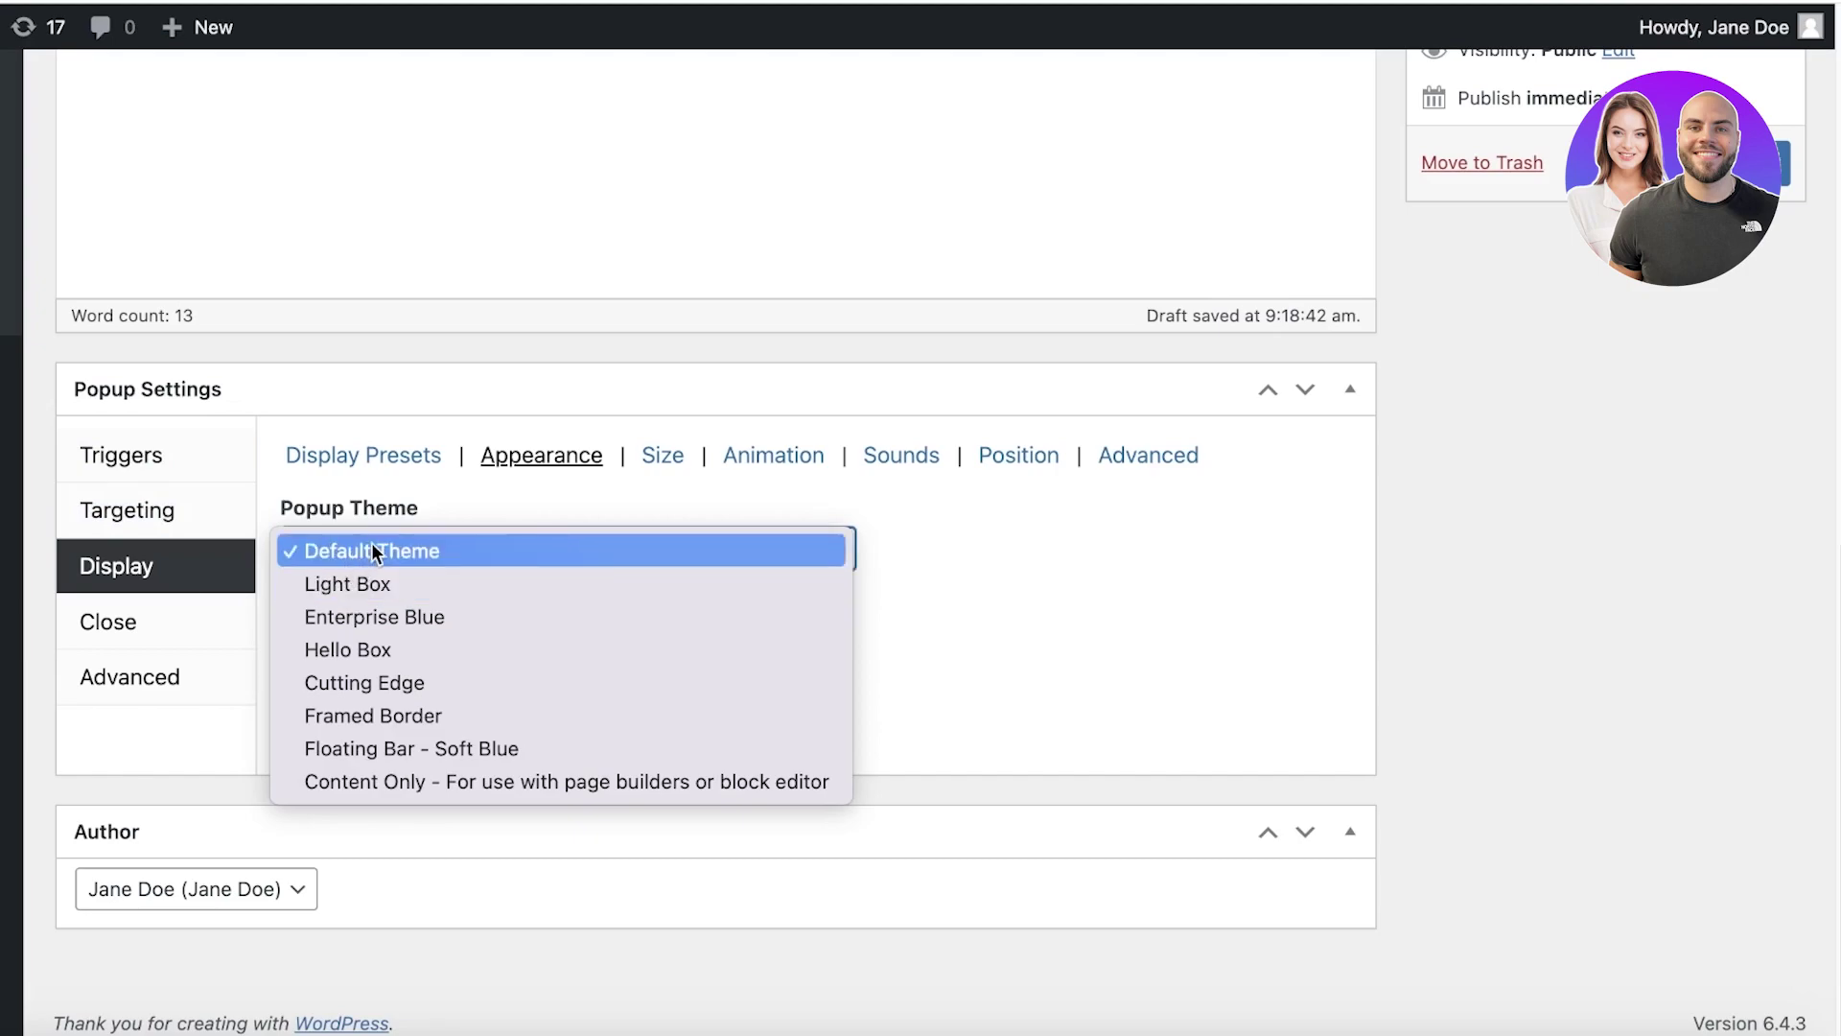
{"action": "left_click", "coordinate": [374, 553]}
{"action": "left_click", "coordinate": [656, 458]}
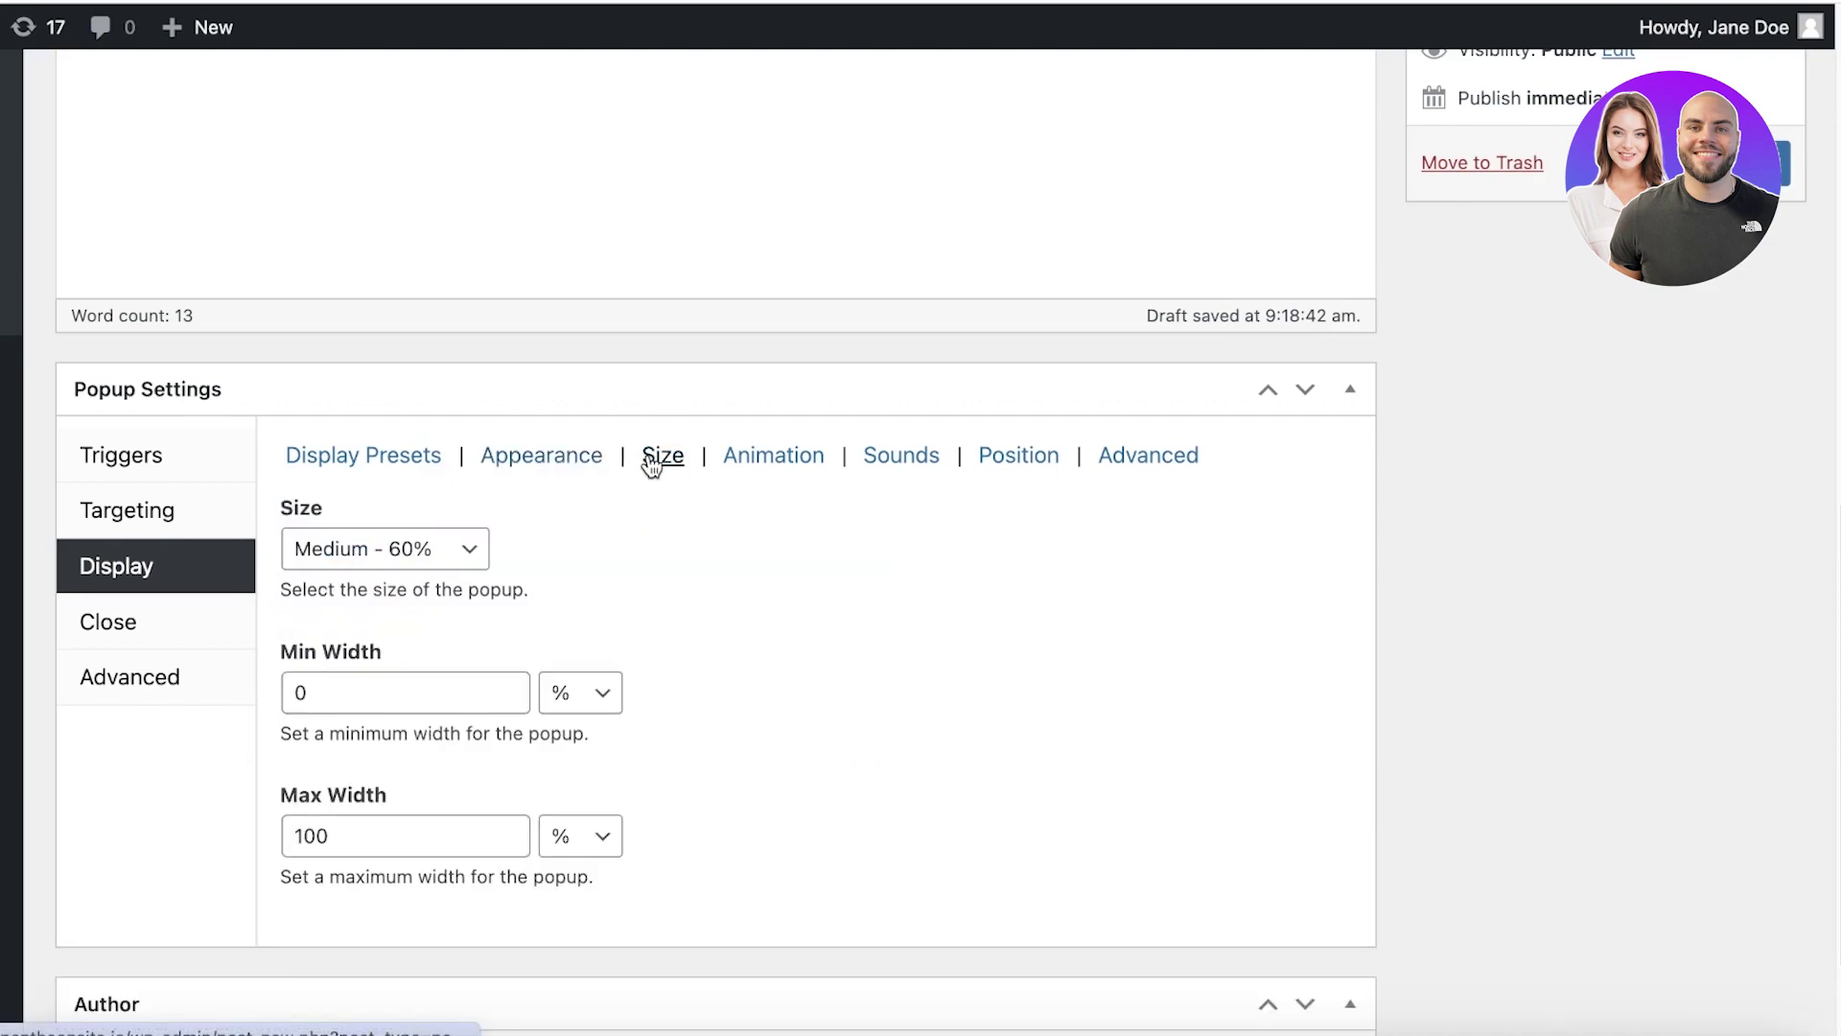
{"action": "left_click", "coordinate": [777, 460]}
{"action": "left_click", "coordinate": [884, 465]}
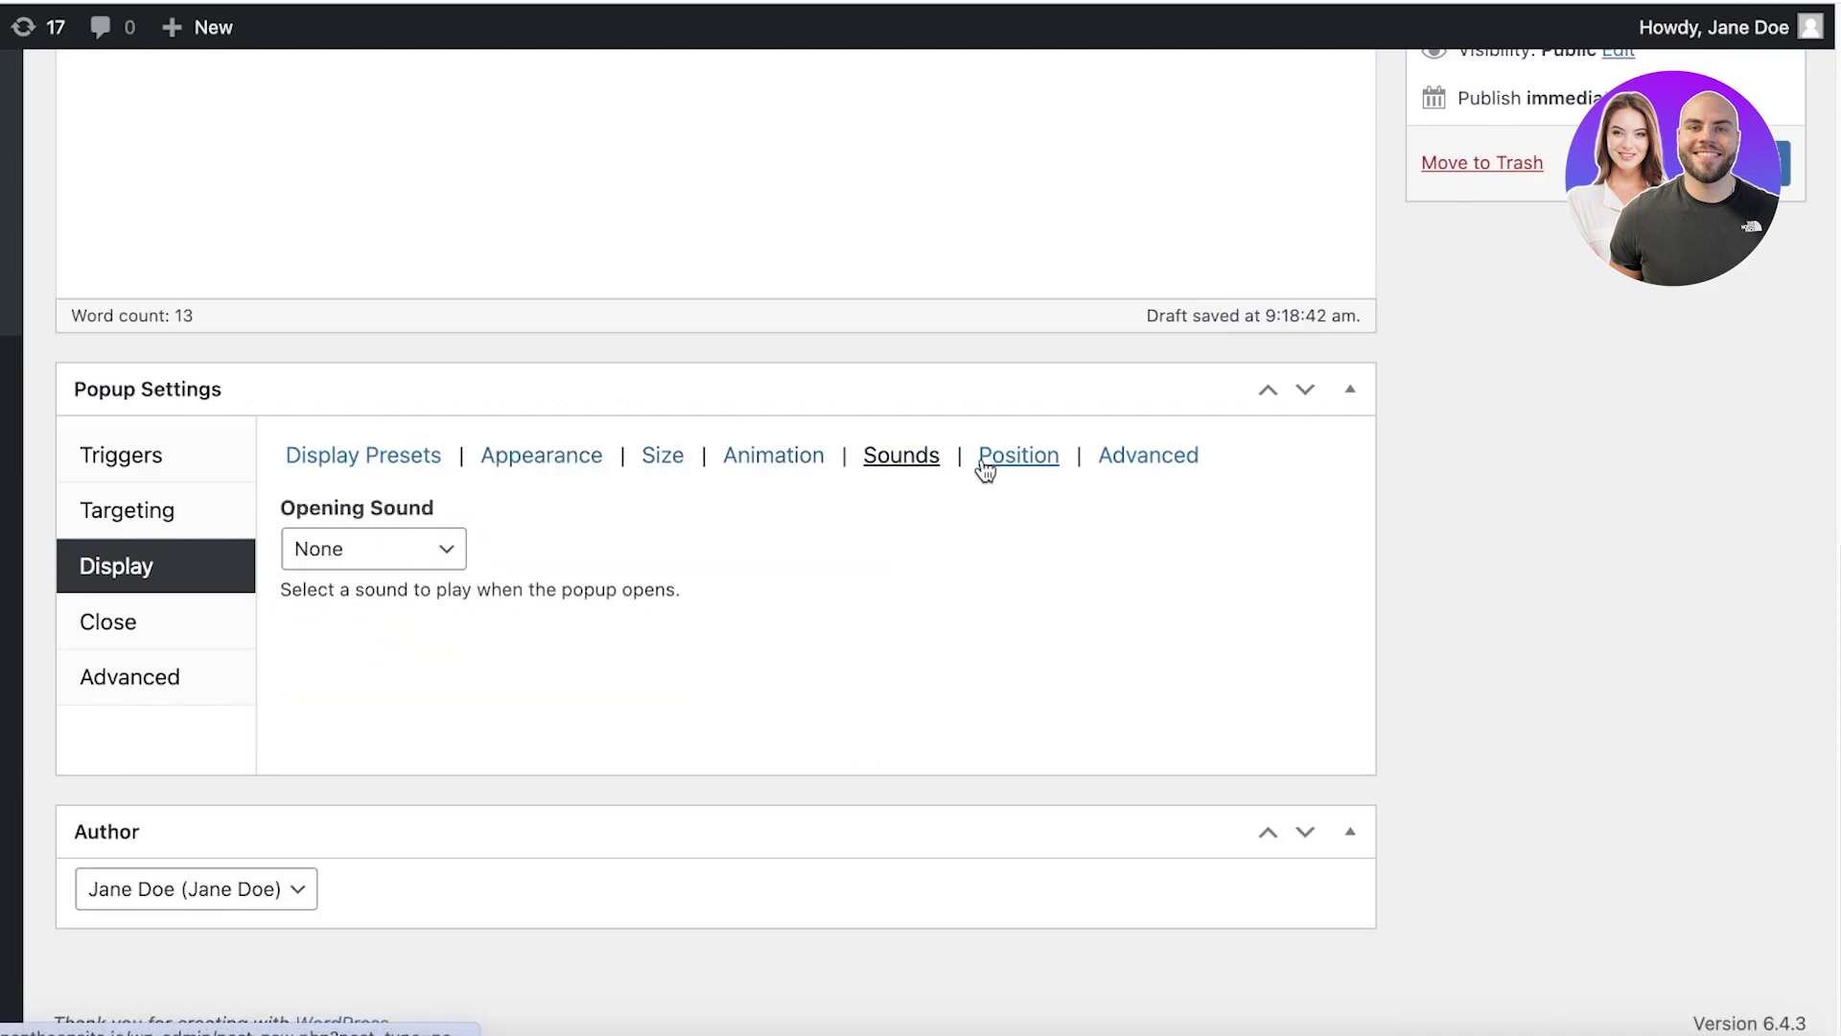
{"action": "left_click", "coordinate": [987, 467]}
- Review the Close settings, including close text and form-submission closing, plus the Advanced options
{"action": "left_click", "coordinate": [85, 624]}
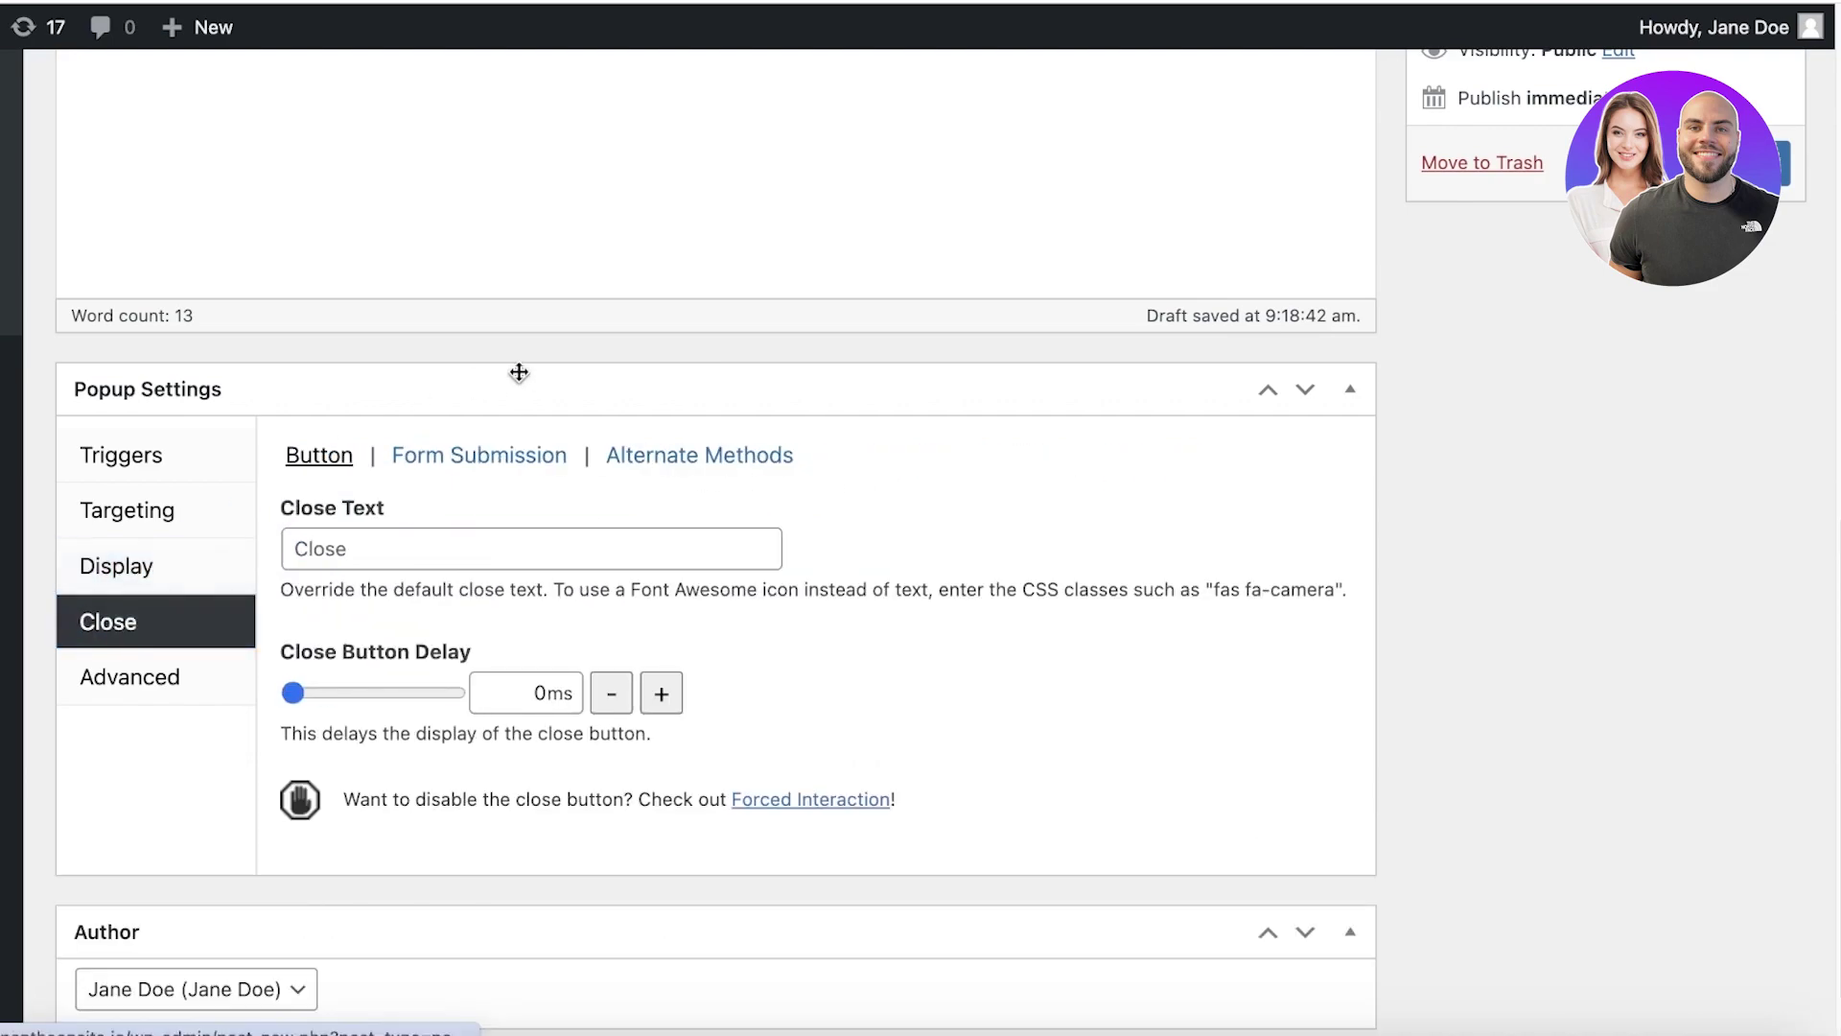
{"action": "left_click", "coordinate": [527, 563]}
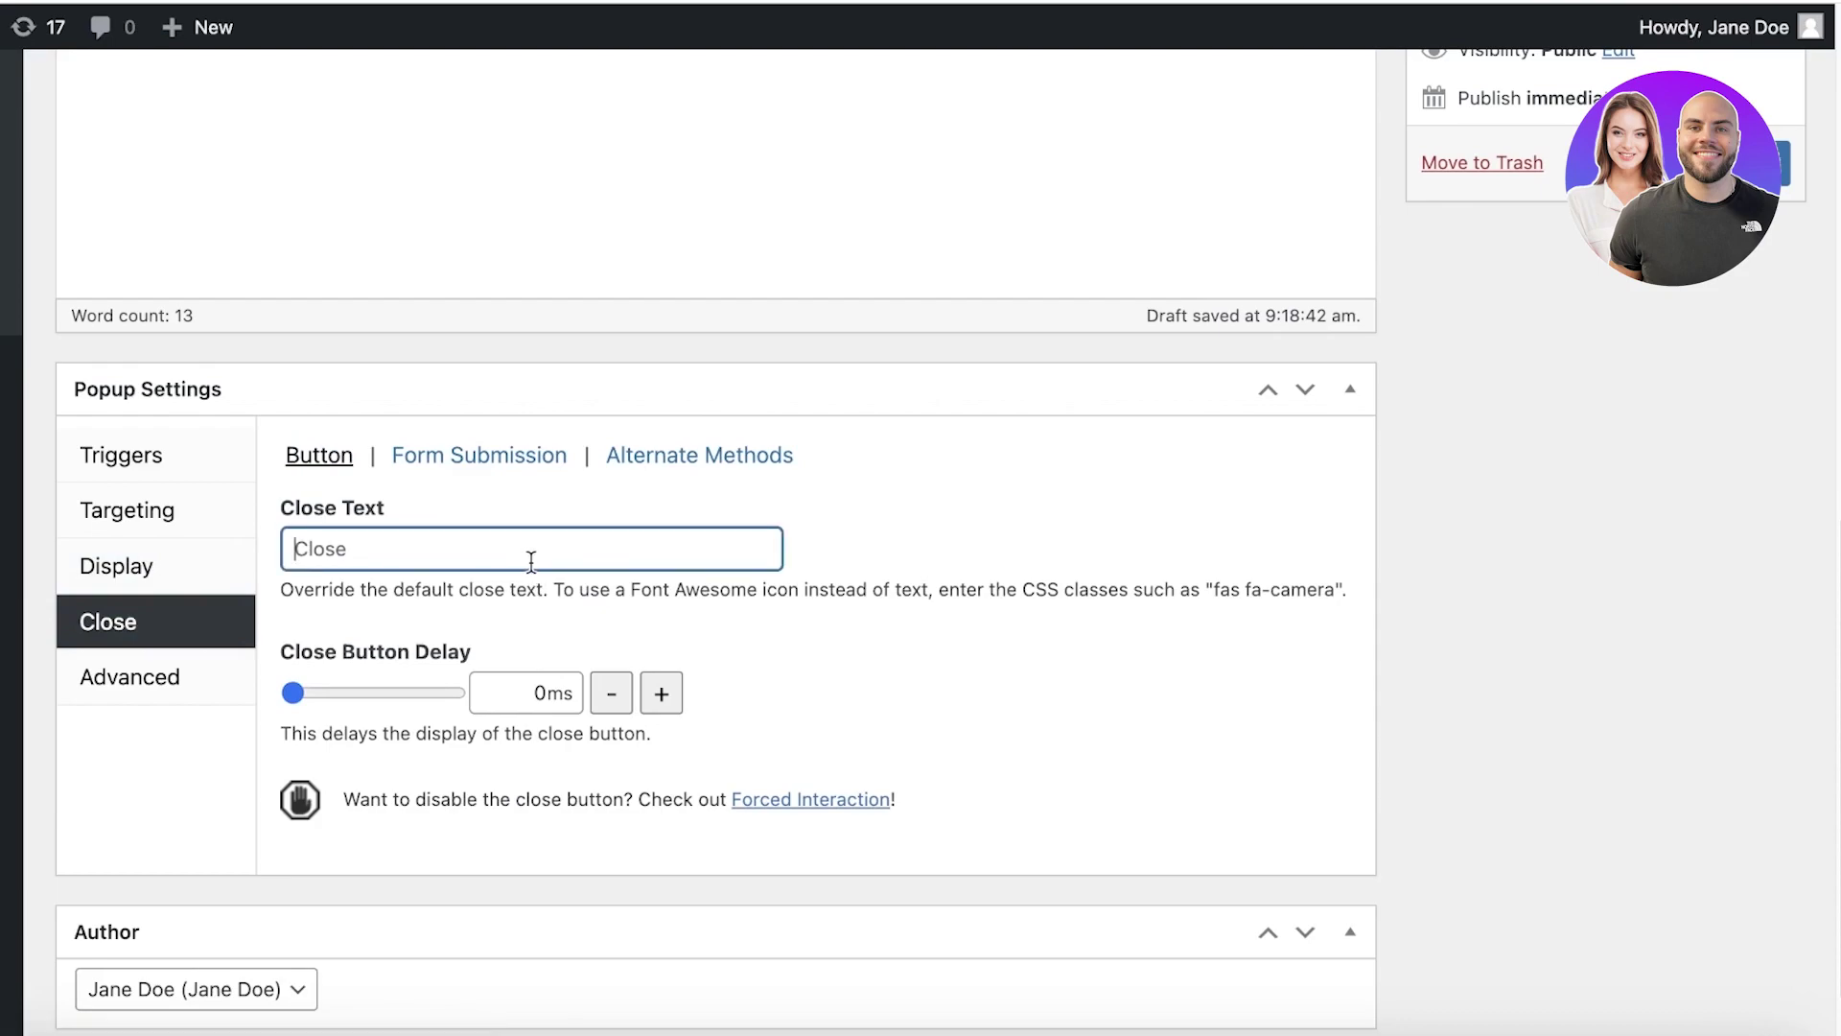
{"action": "left_click", "coordinate": [411, 458]}
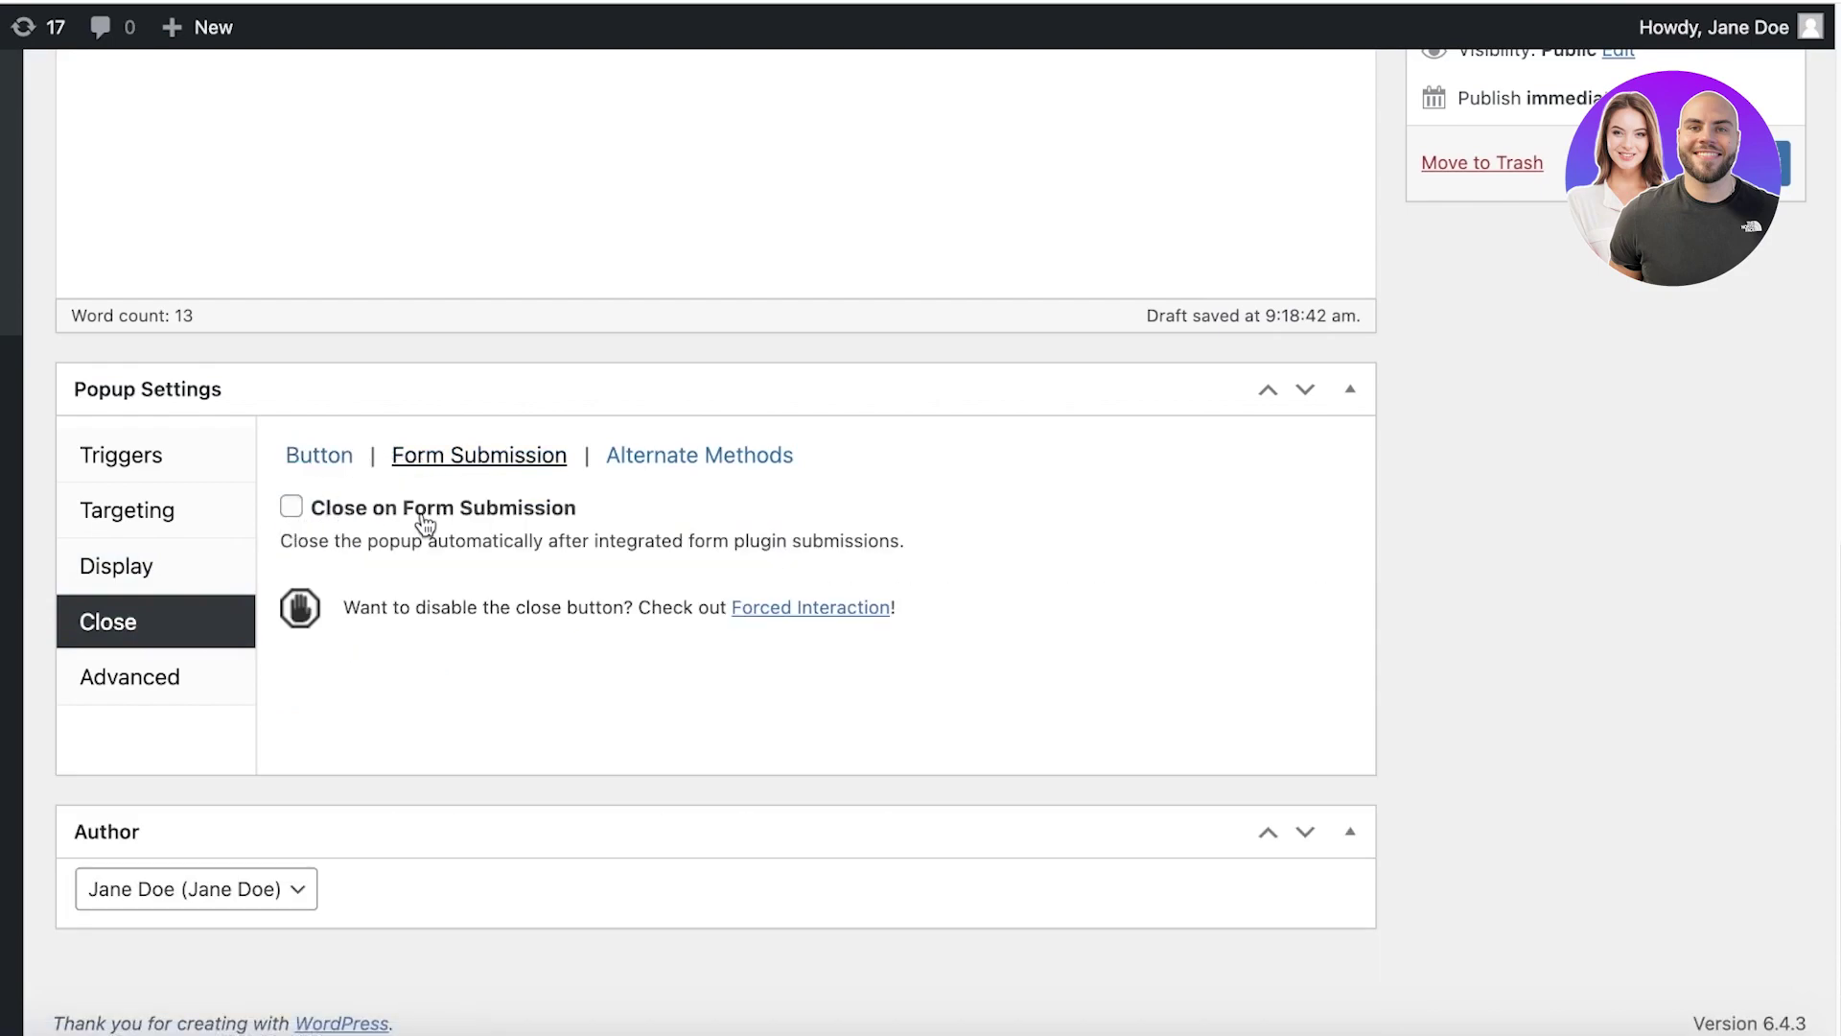
{"action": "left_click", "coordinate": [105, 679]}
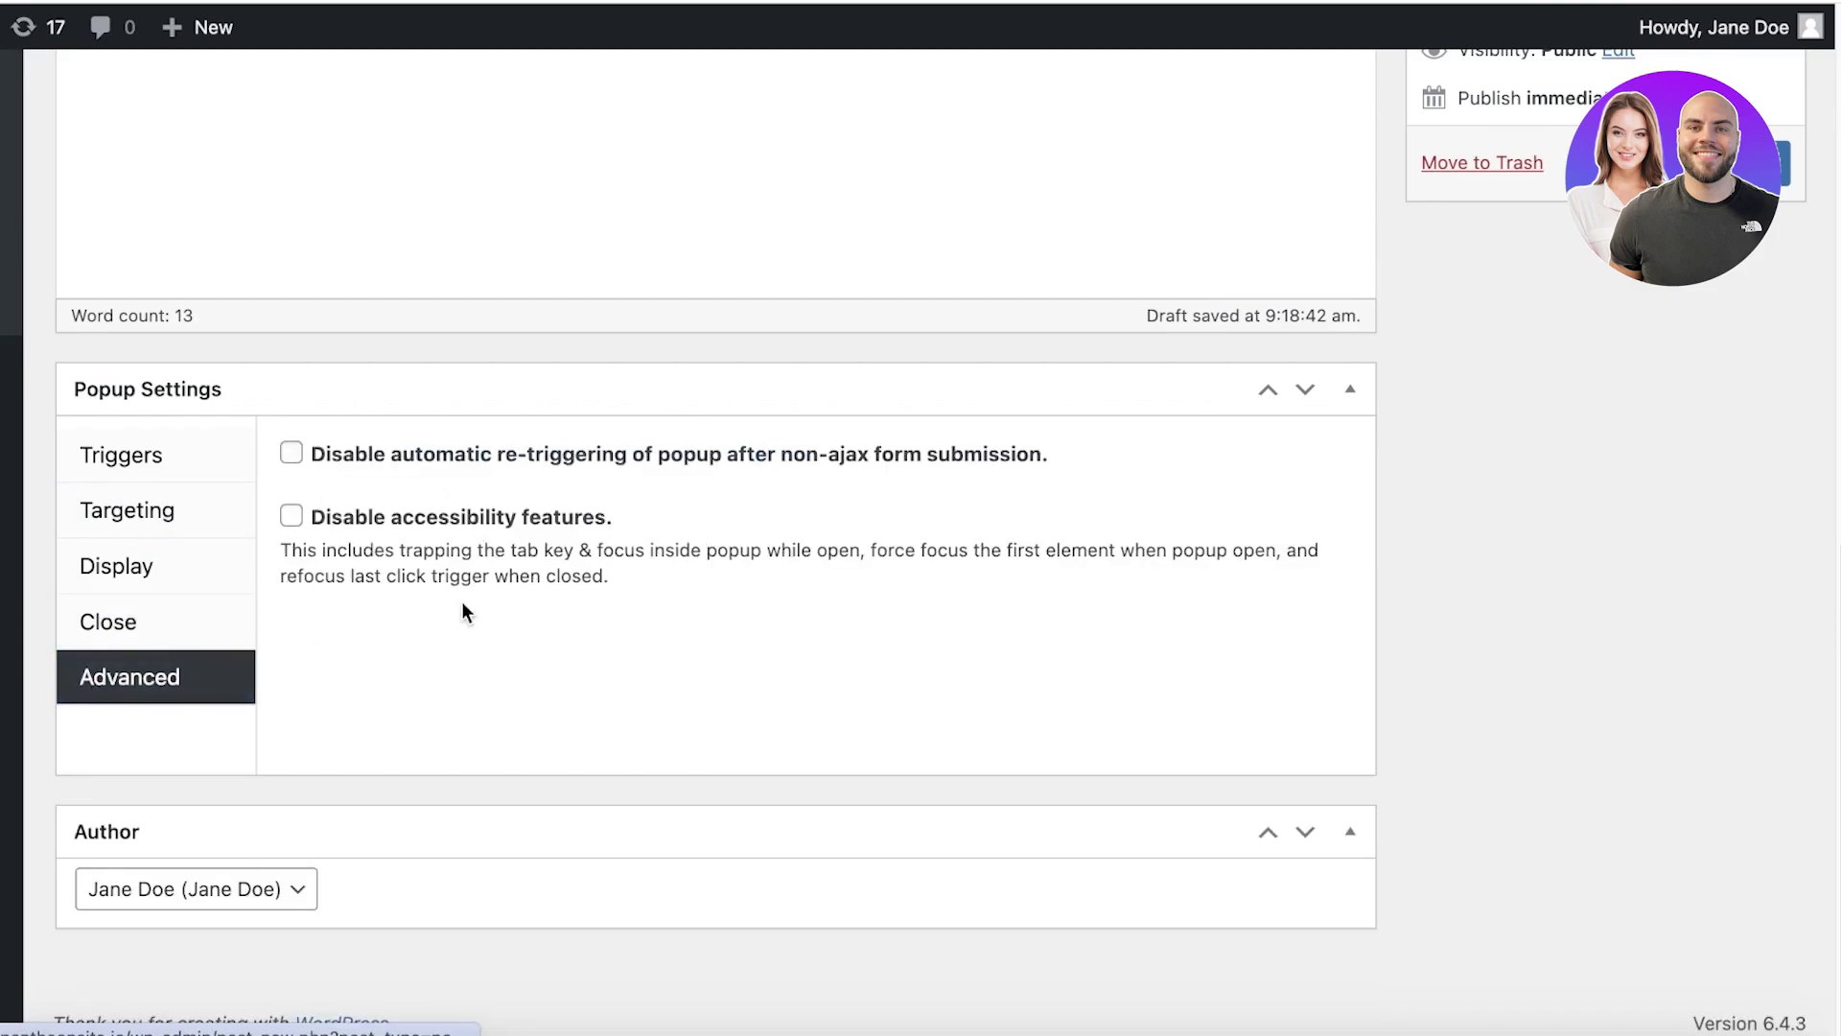
{"action": "left_click", "coordinate": [176, 628]}
- Return to All Popups, where Registration Popup appears enabled with class popmake-137
{"action": "scroll", "coordinate": [1035, 582], "scroll_direction": "up", "scroll_amount": 12}
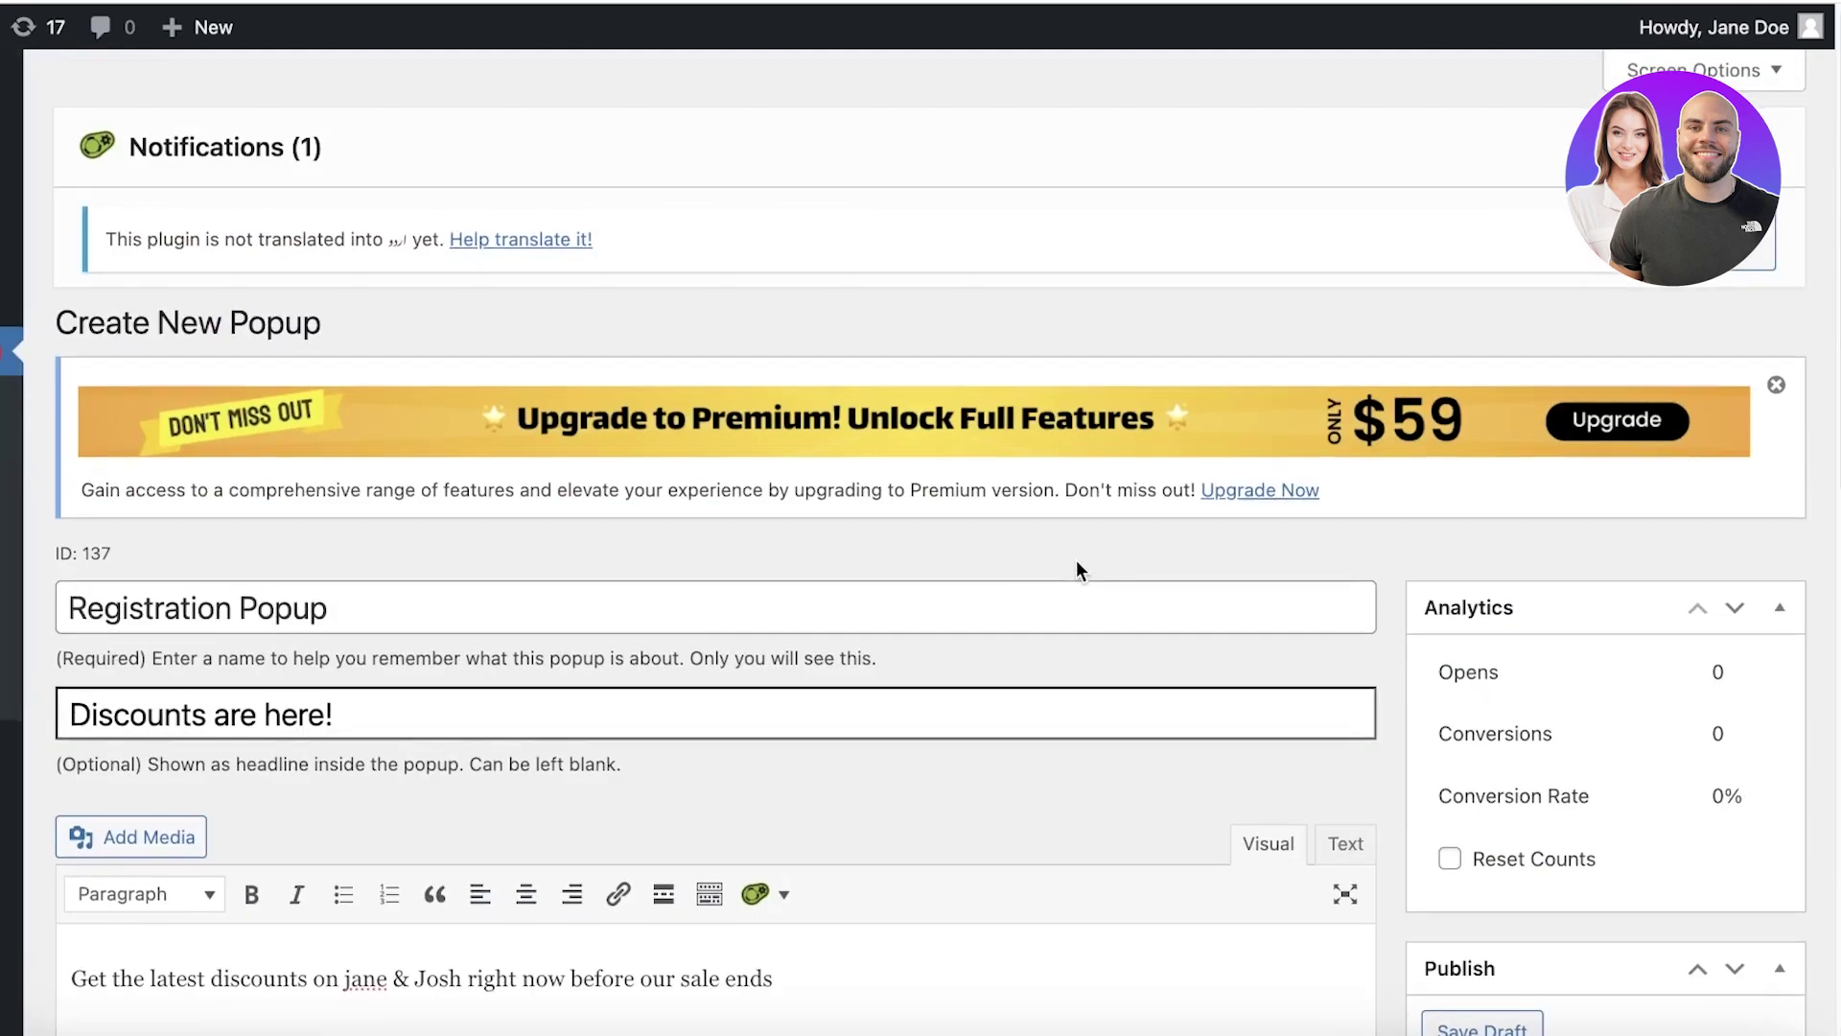
{"action": "scroll", "coordinate": [1076, 566], "scroll_direction": "down", "scroll_amount": 4}
{"action": "scroll", "coordinate": [998, 579], "scroll_direction": "up", "scroll_amount": 3}
{"action": "scroll", "coordinate": [1409, 590], "scroll_direction": "down", "scroll_amount": 10}
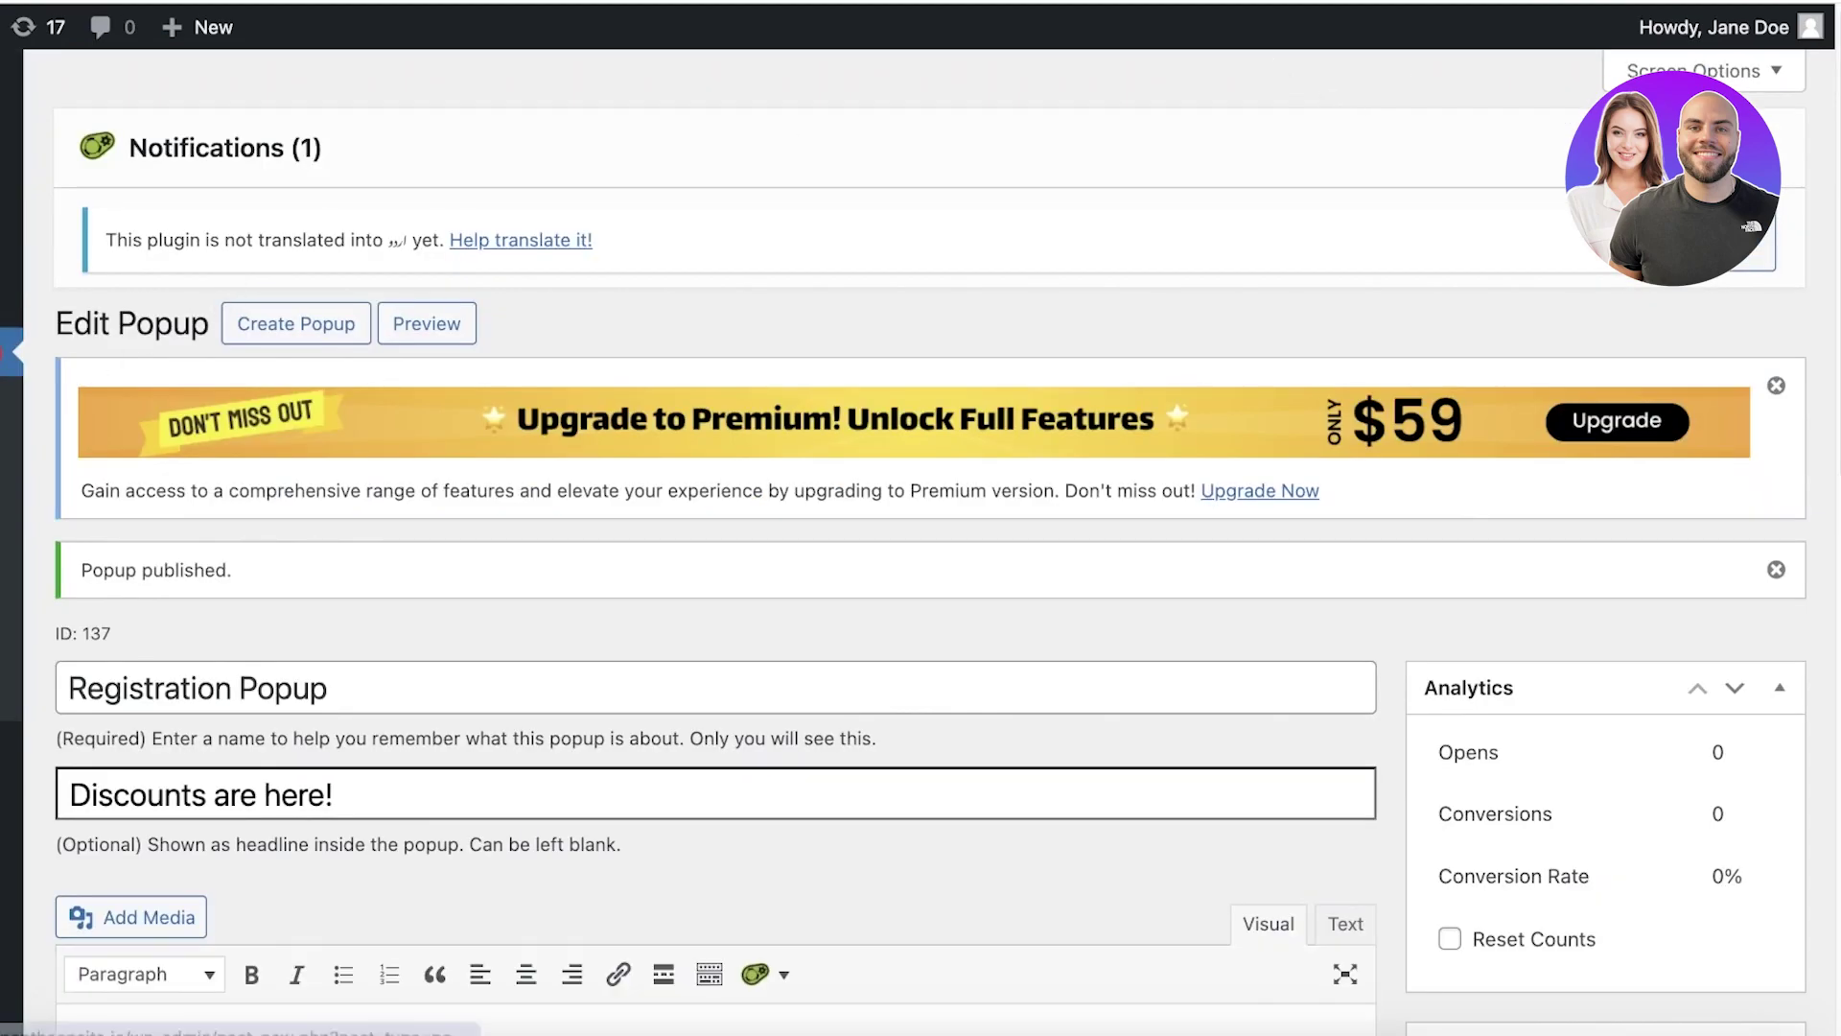
{"action": "left_click", "coordinate": [296, 323]}
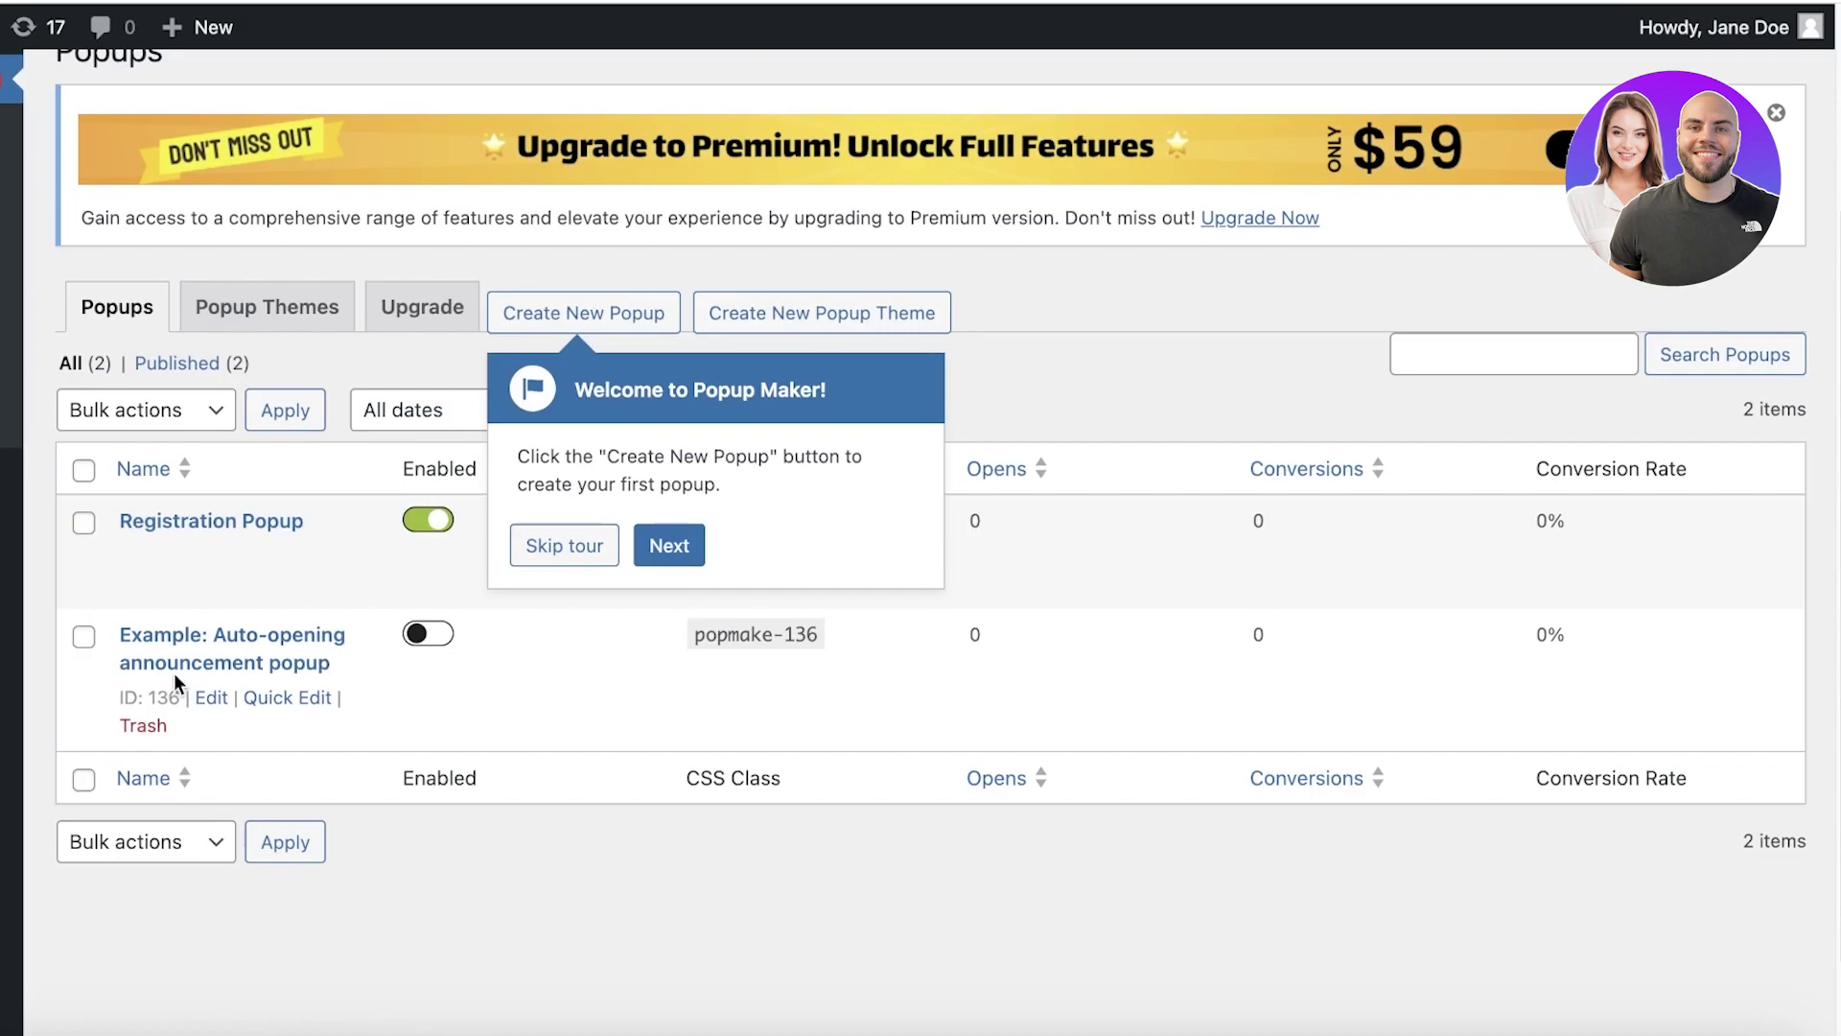
- Open the Example: Auto-opening announcement popup and inspect its 500 Time Delay / Auto Open trigger
{"action": "left_click", "coordinate": [254, 664]}
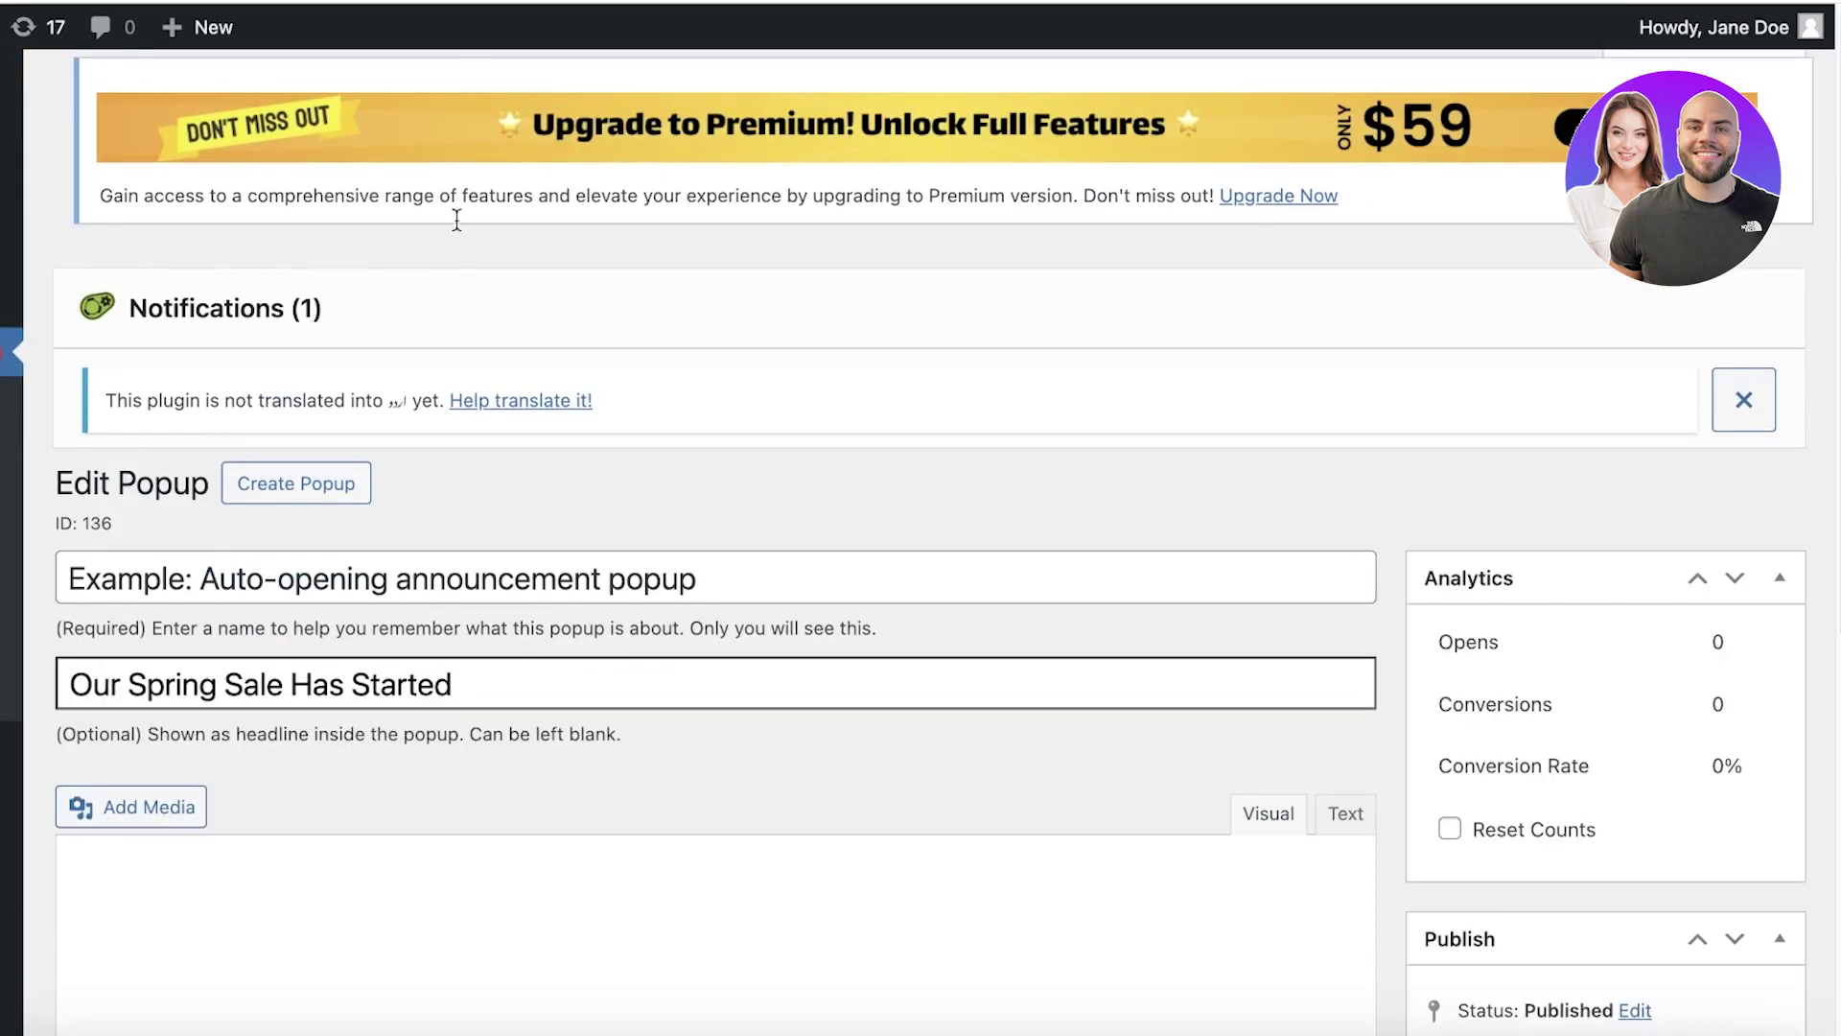
{"action": "scroll", "coordinate": [451, 272], "scroll_direction": "down", "scroll_amount": 10}
{"action": "scroll", "coordinate": [460, 346], "scroll_direction": "up", "scroll_amount": 8}
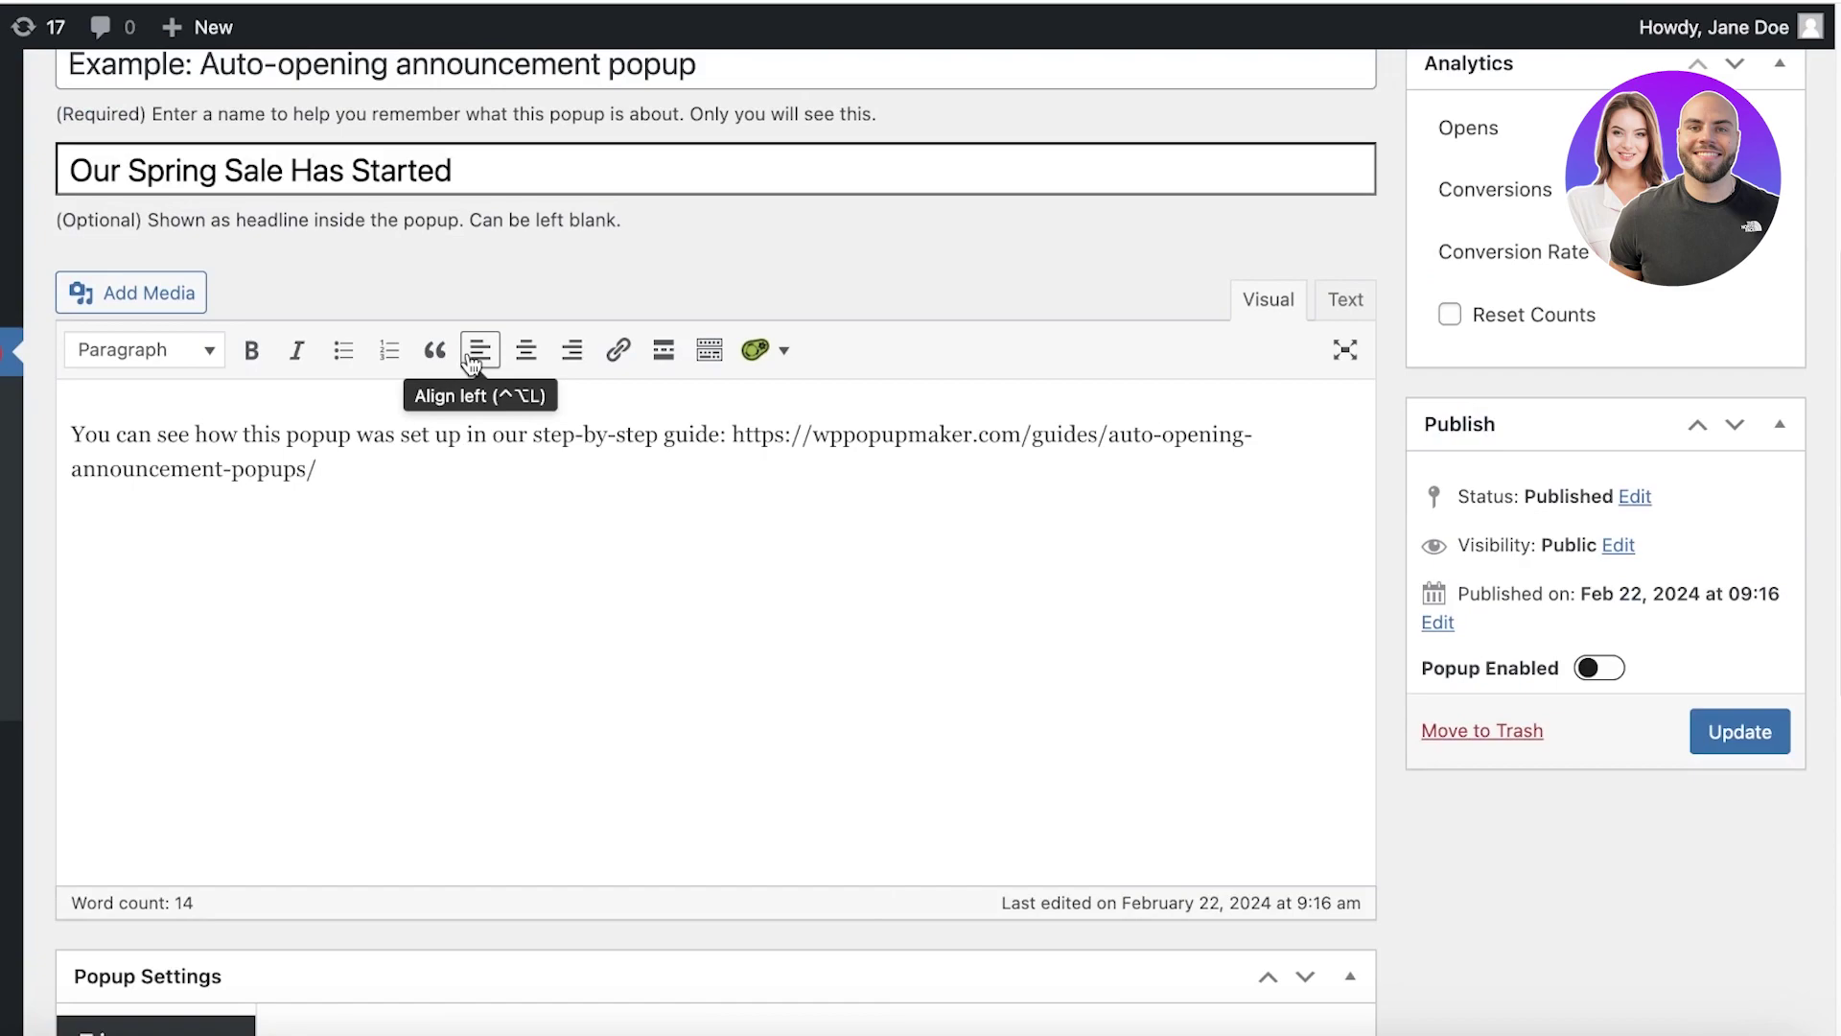
{"action": "scroll", "coordinate": [760, 444], "scroll_direction": "down", "scroll_amount": 8}
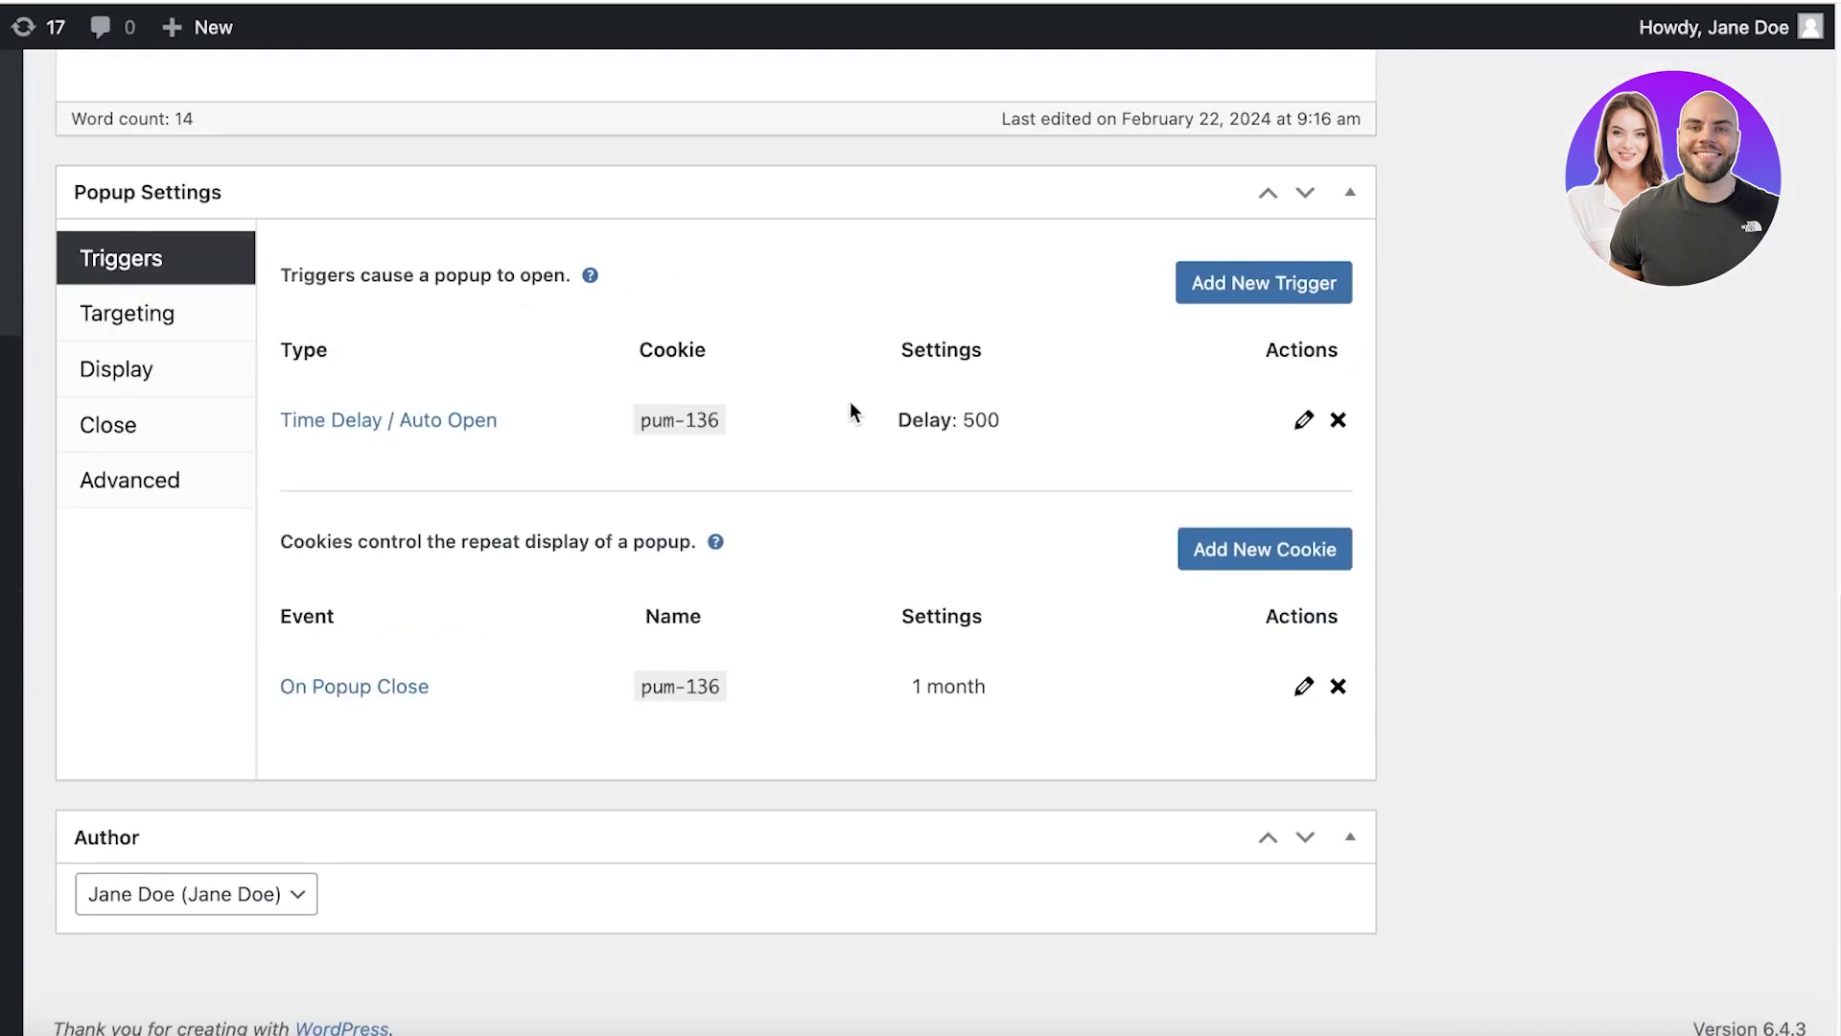
{"action": "scroll", "coordinate": [394, 436], "scroll_direction": "up", "scroll_amount": 8}
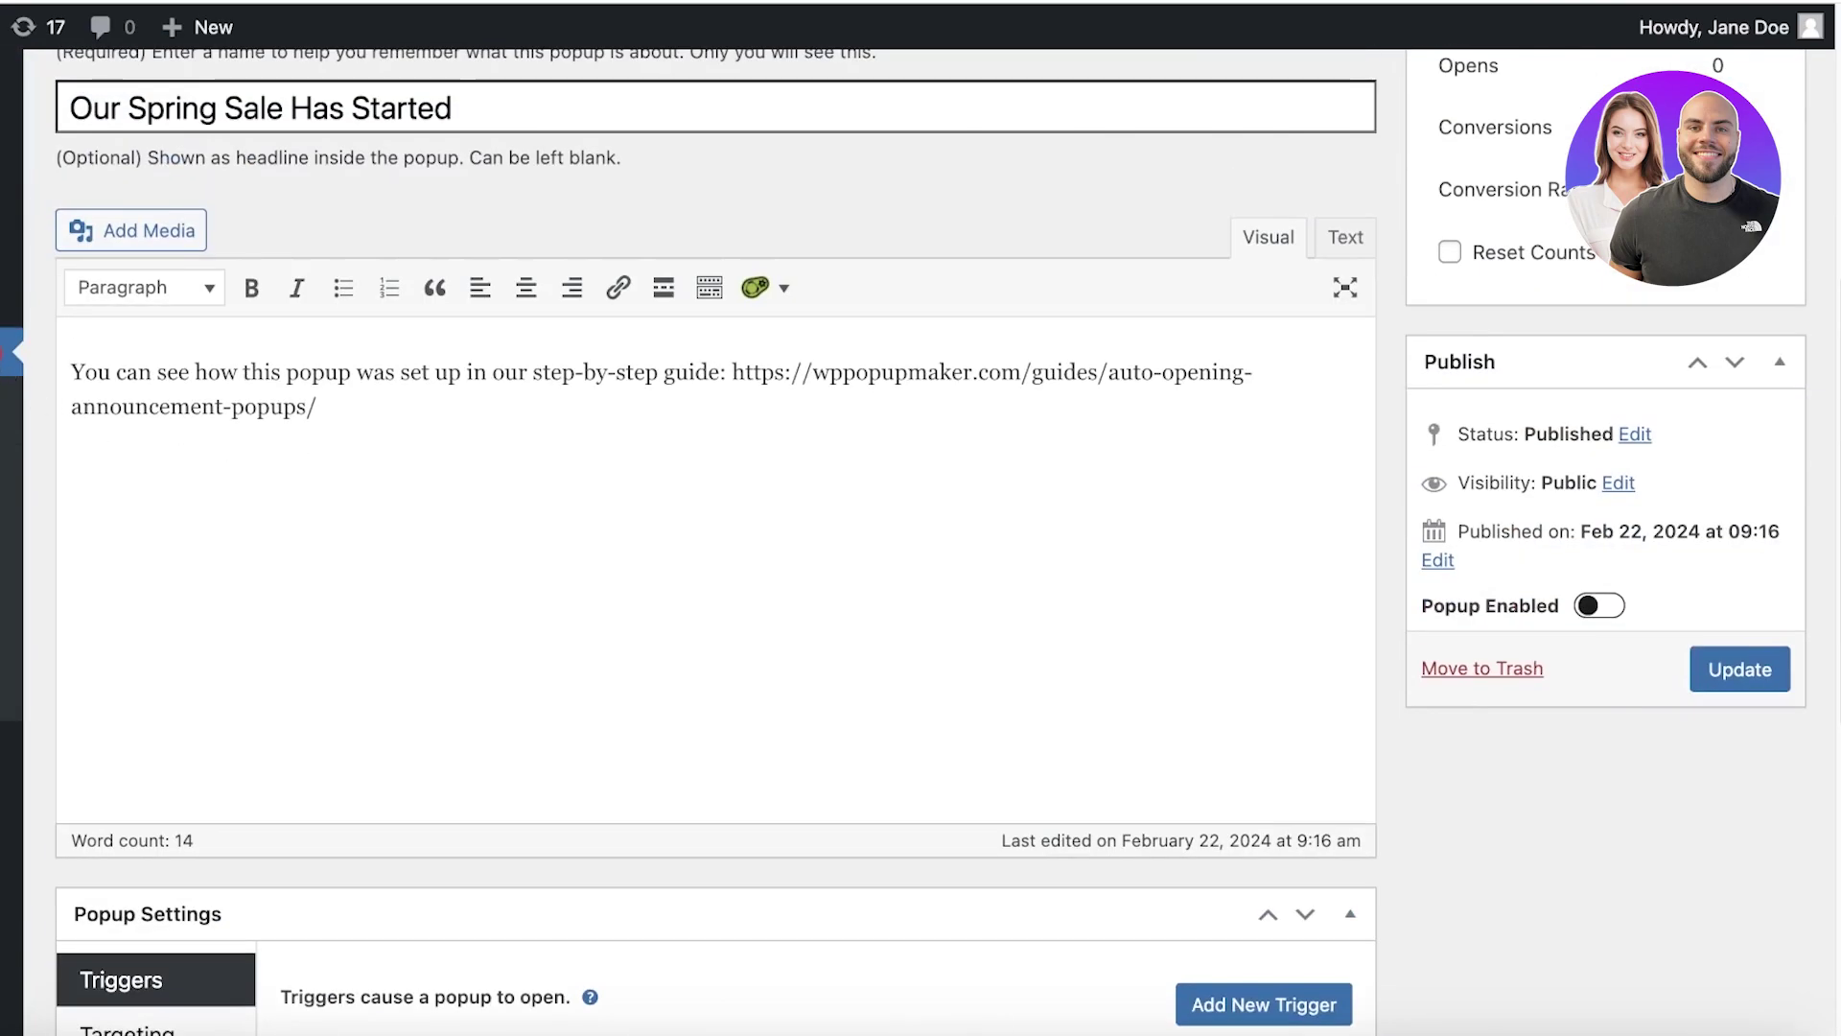
{"action": "scroll", "coordinate": [388, 422], "scroll_direction": "down", "scroll_amount": 8}
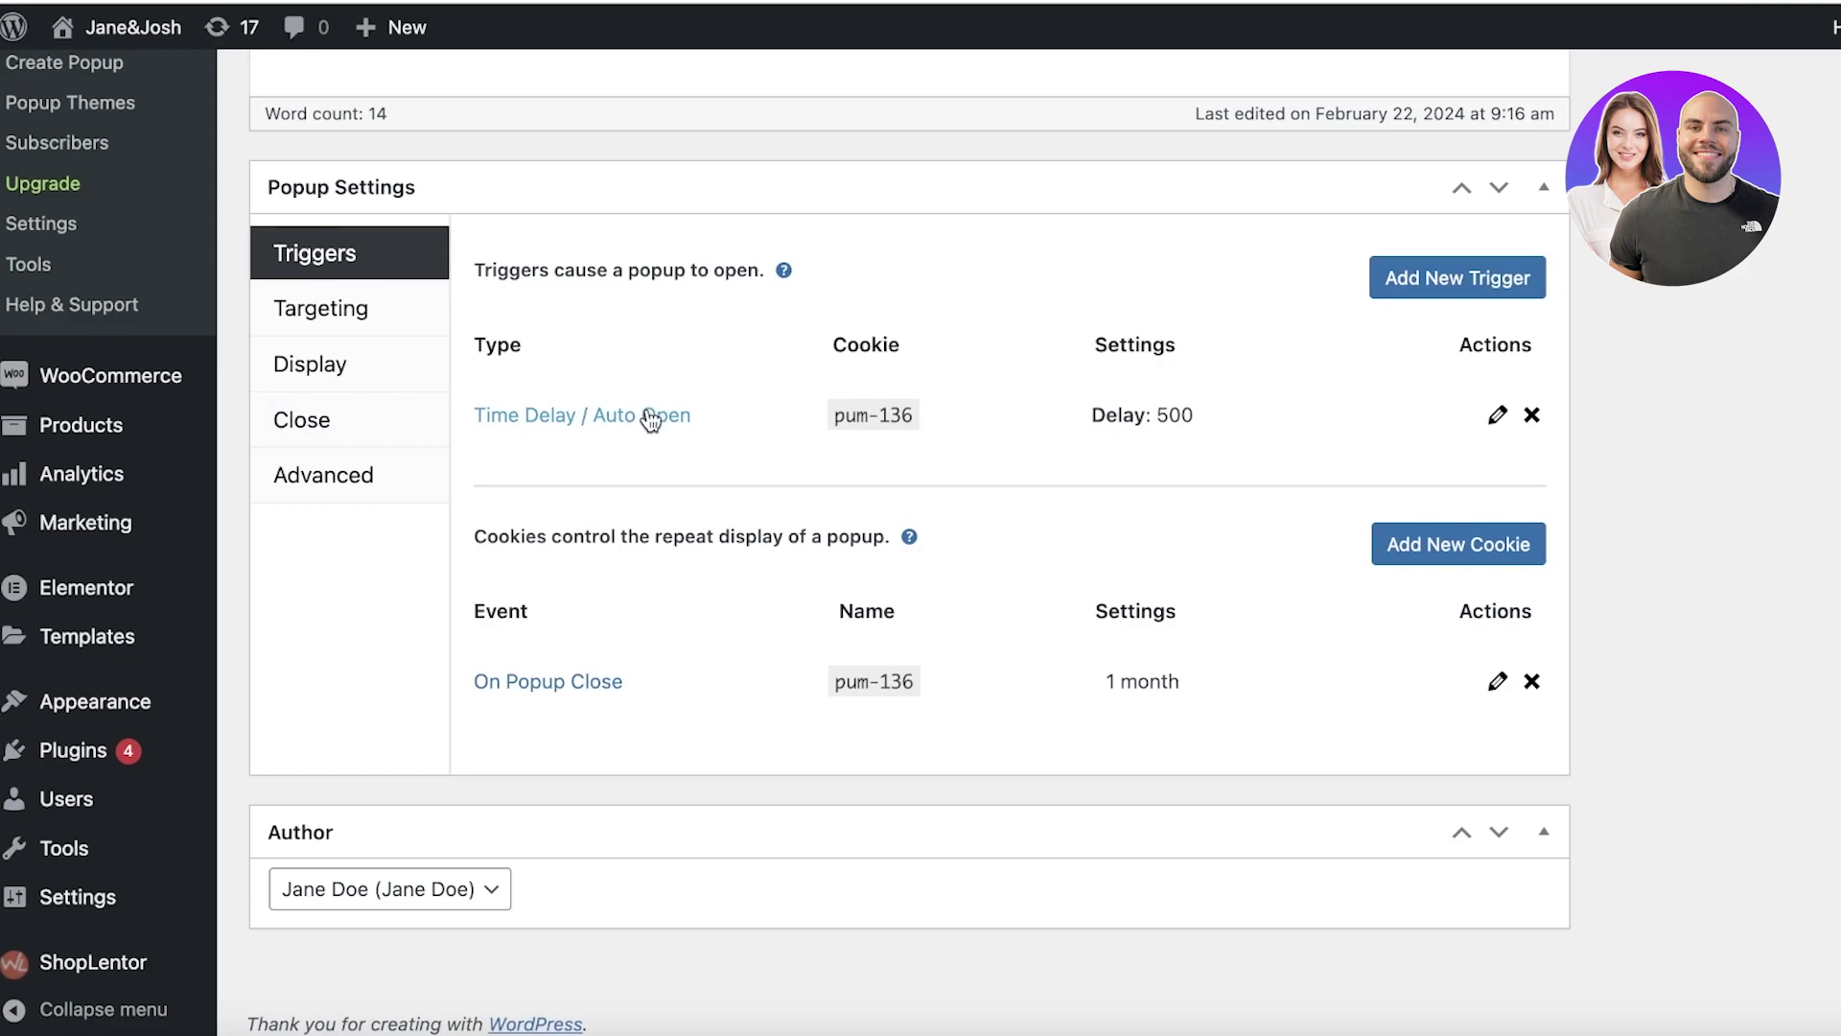
{"action": "scroll", "coordinate": [739, 415], "scroll_direction": "up", "scroll_amount": 9}
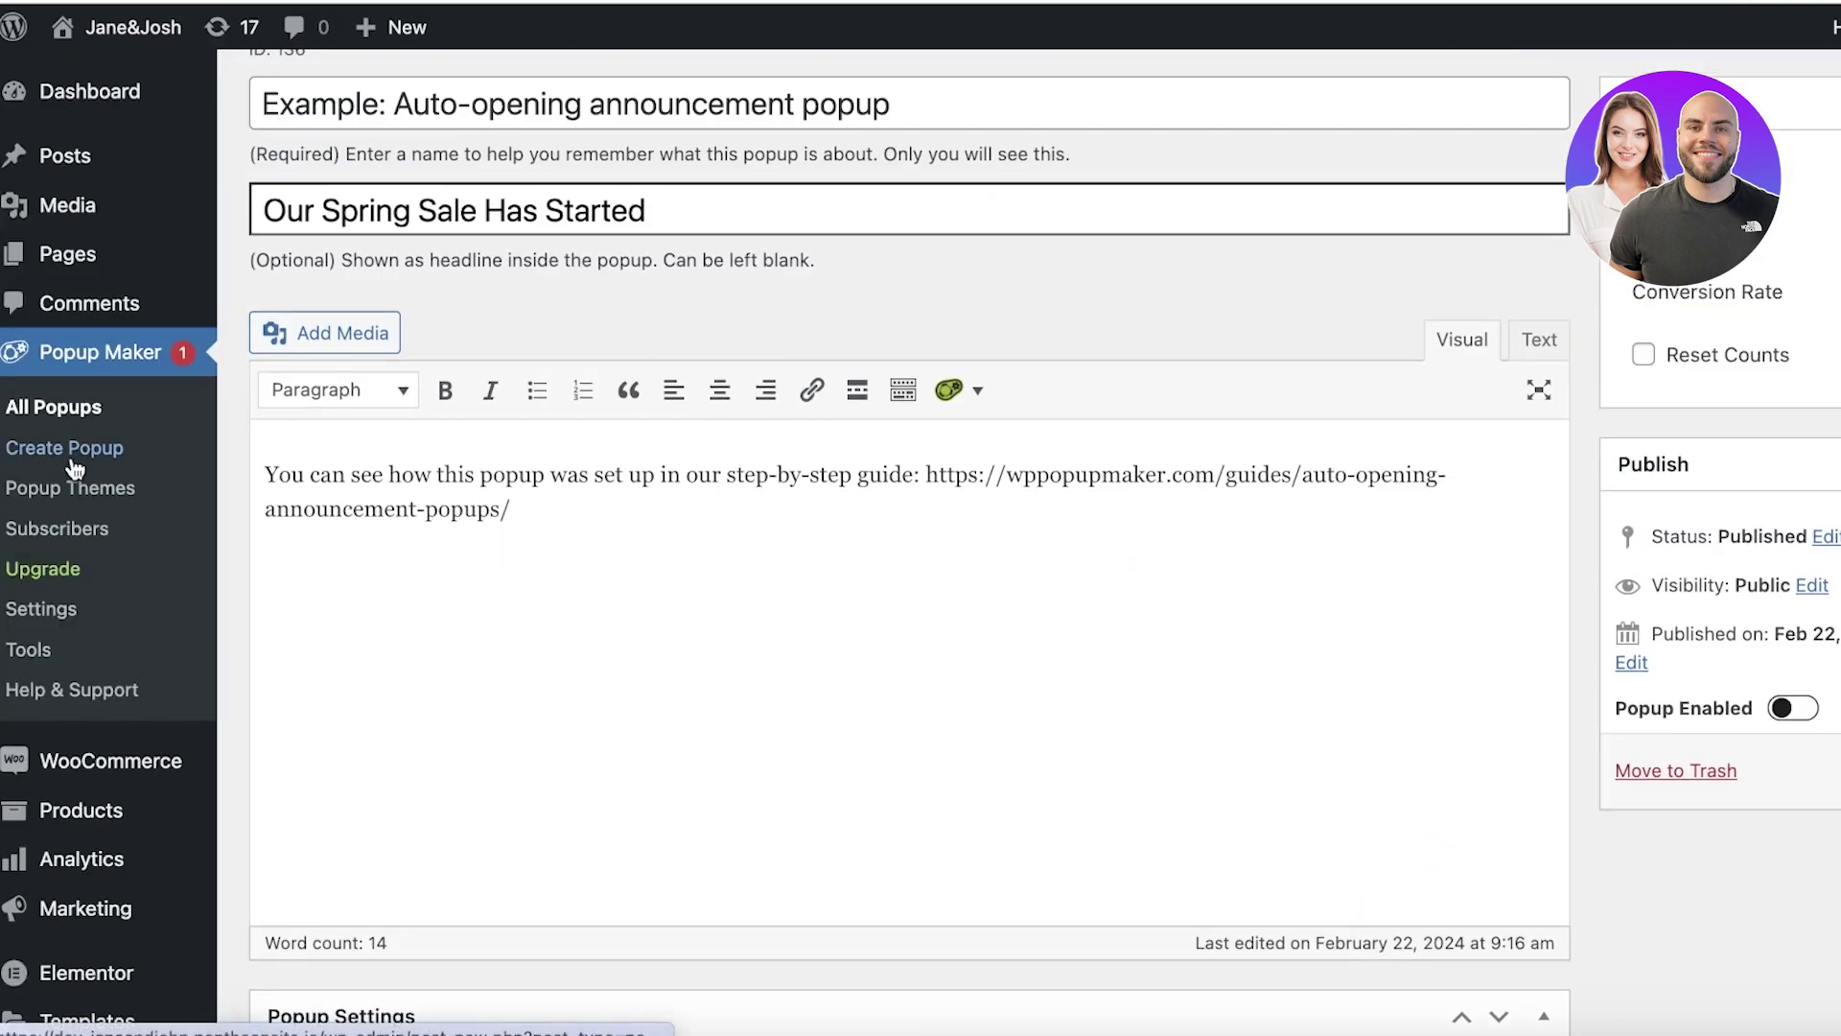
{"action": "scroll", "coordinate": [292, 106], "scroll_direction": "up", "scroll_amount": 5}
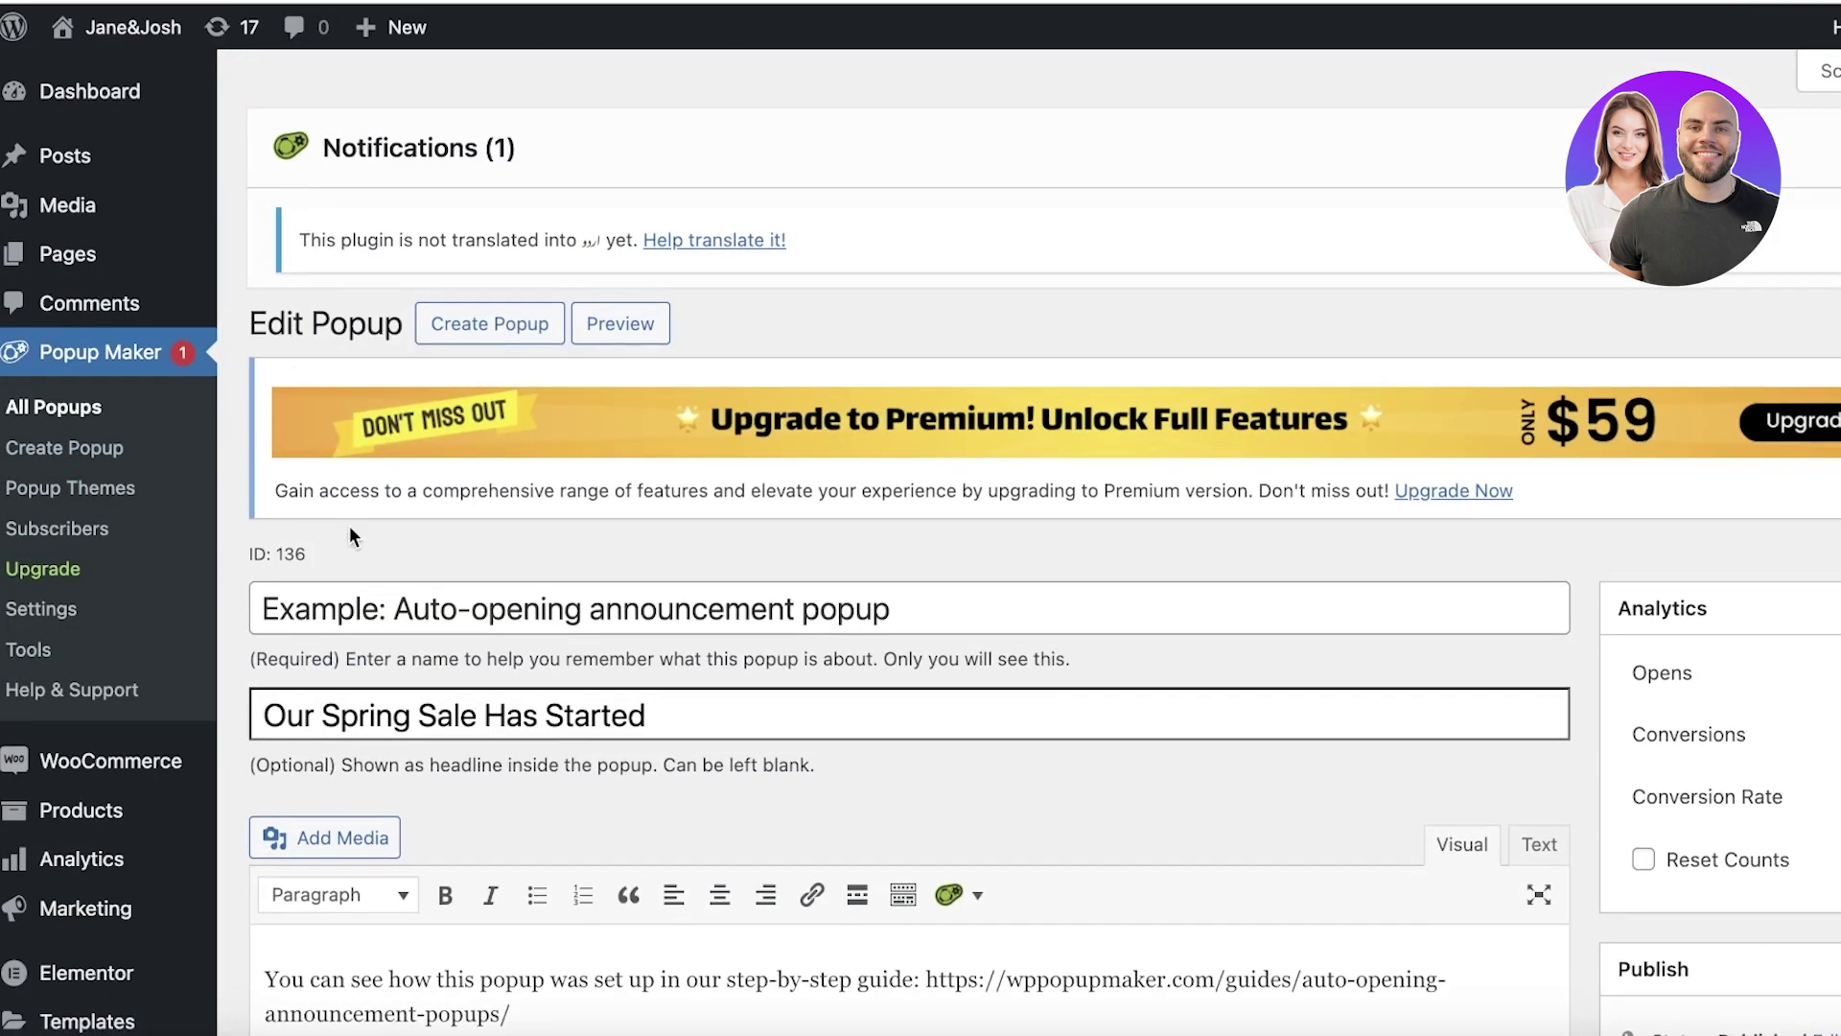
- Open the Registration Popup from the All Popups list
{"action": "left_click", "coordinate": [78, 424]}
{"action": "scroll", "coordinate": [365, 584], "scroll_direction": "down", "scroll_amount": 4}
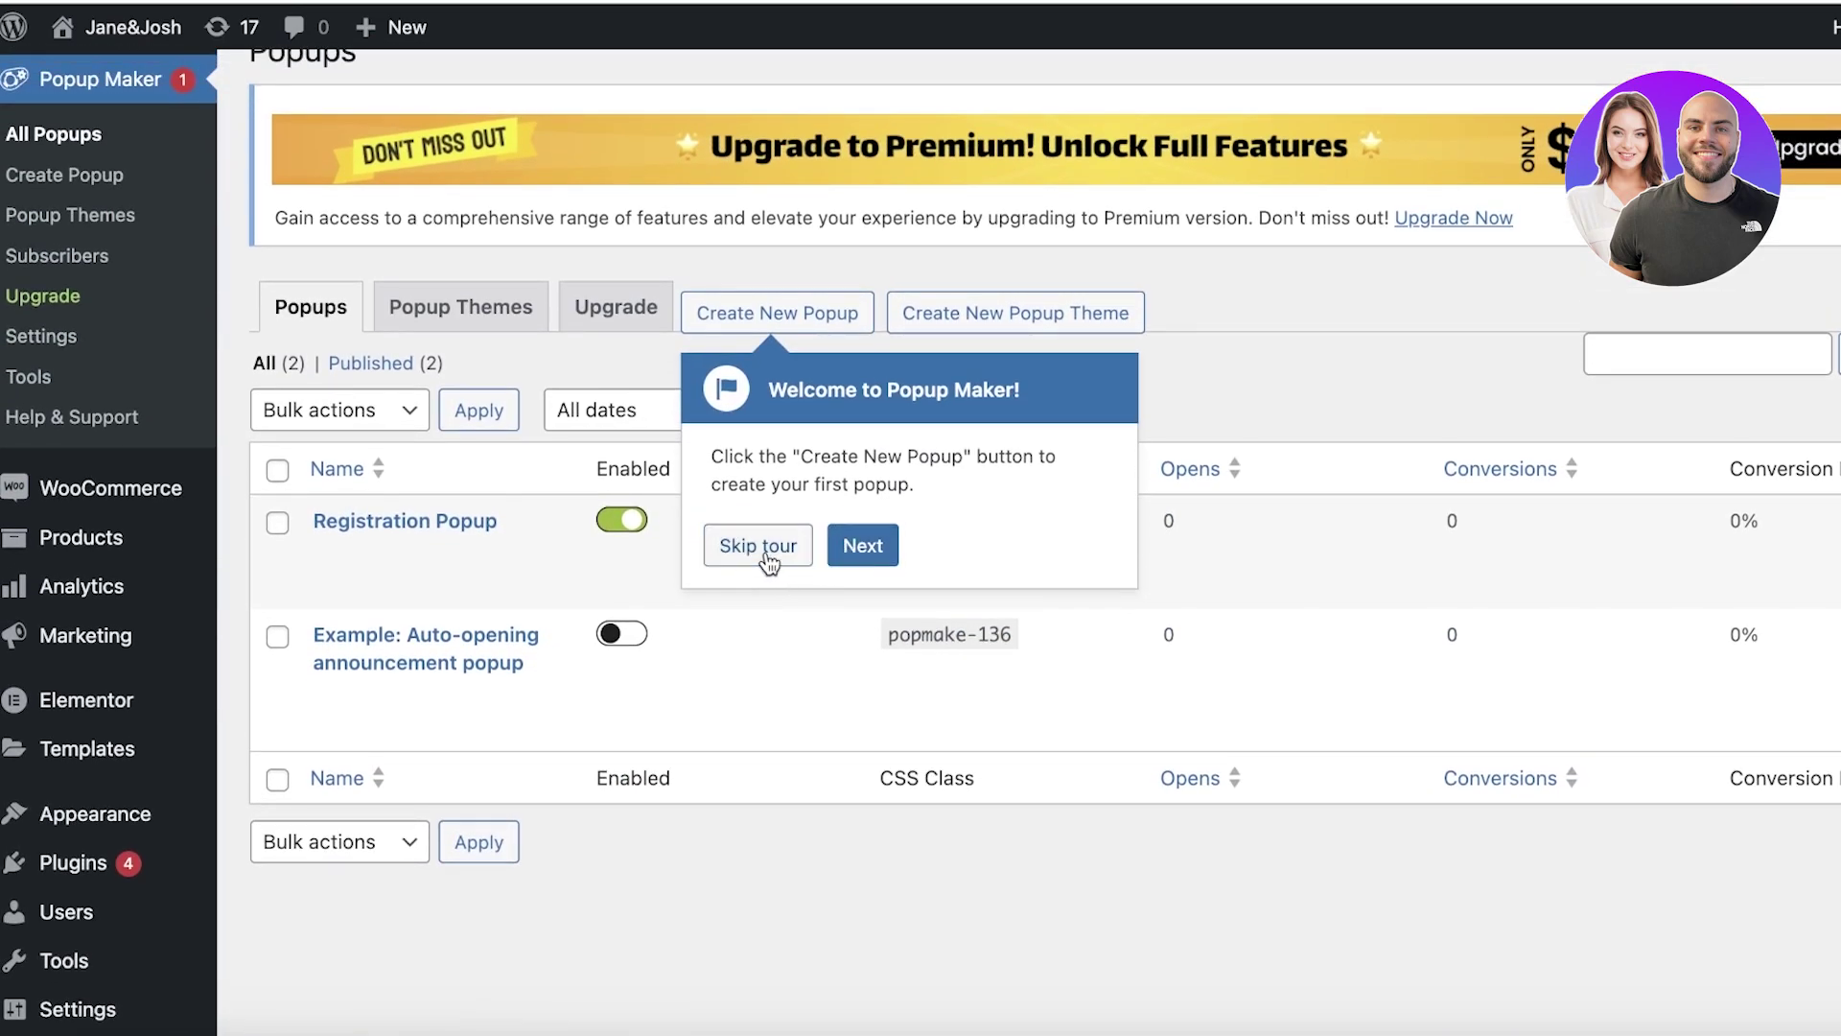
{"action": "left_click", "coordinate": [757, 544]}
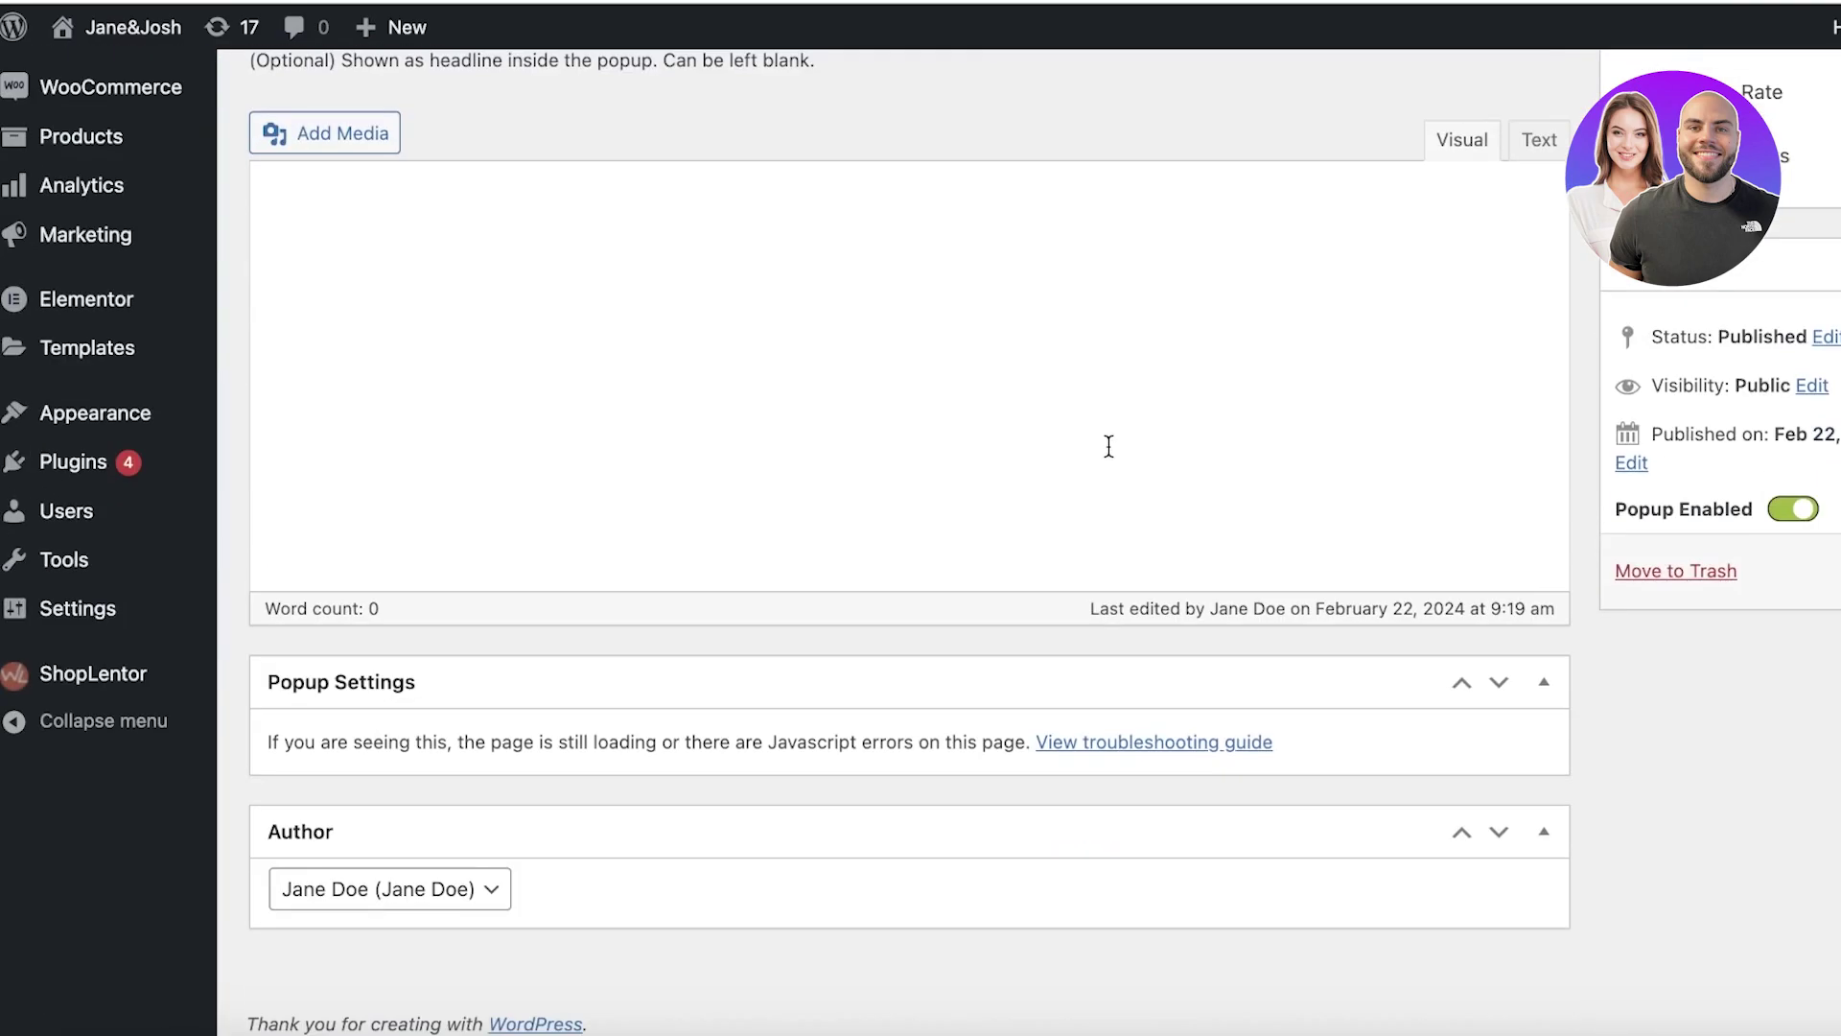
{"action": "scroll", "coordinate": [1111, 458], "scroll_direction": "down", "scroll_amount": 15}
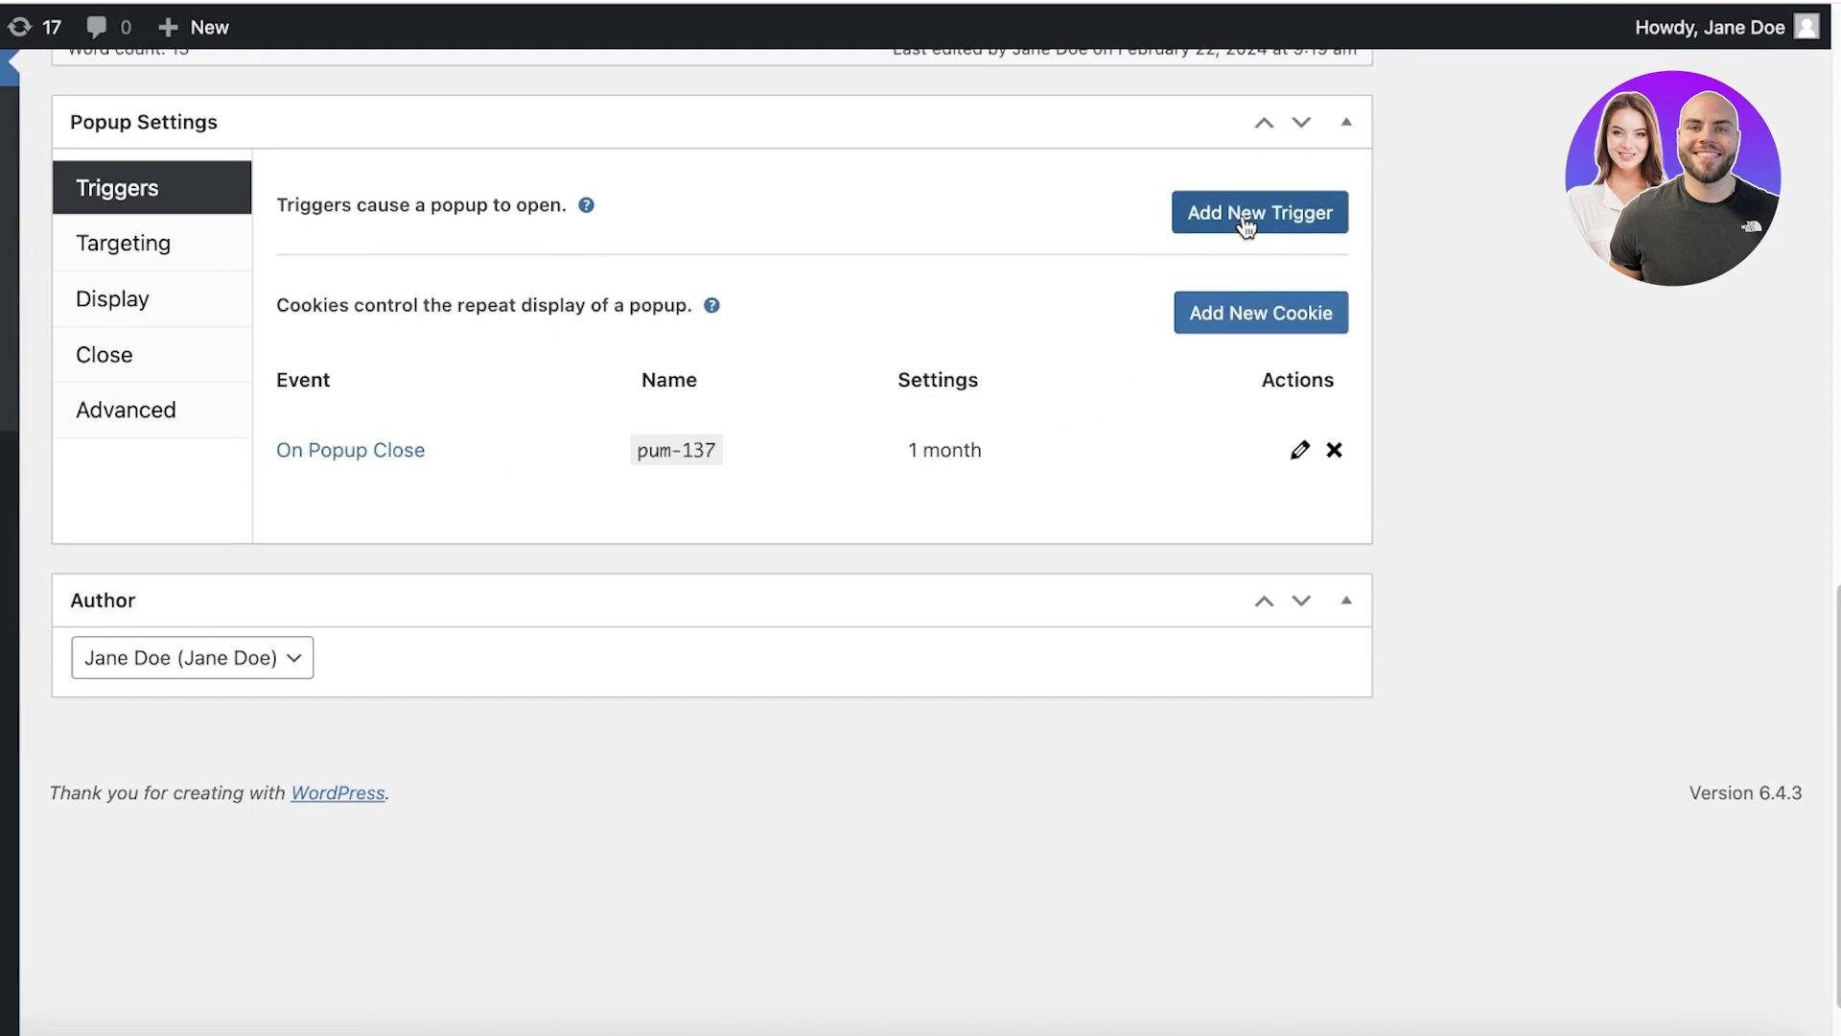
- Start a Time Delay / Auto Open trigger with its cookie set to On Popup Close
{"action": "left_click", "coordinate": [1245, 219]}
{"action": "left_click", "coordinate": [919, 284]}
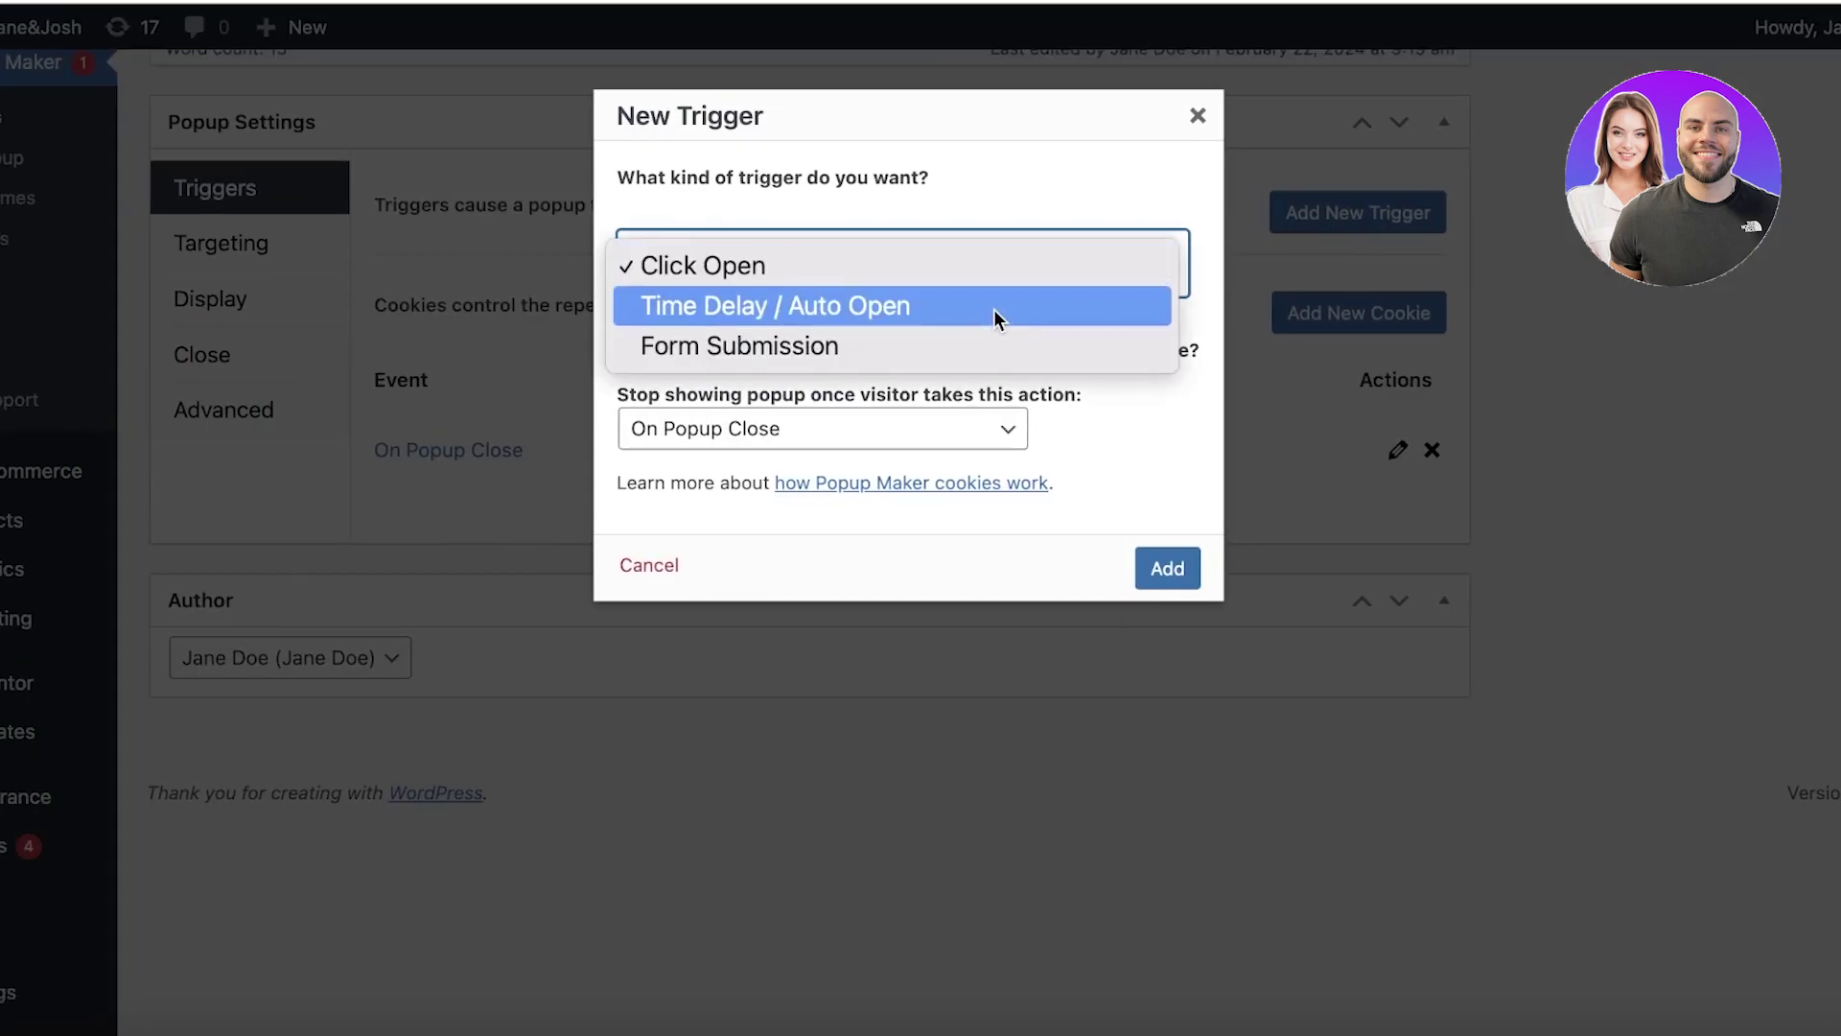
{"action": "left_click", "coordinate": [993, 307]}
{"action": "left_click", "coordinate": [789, 434]}
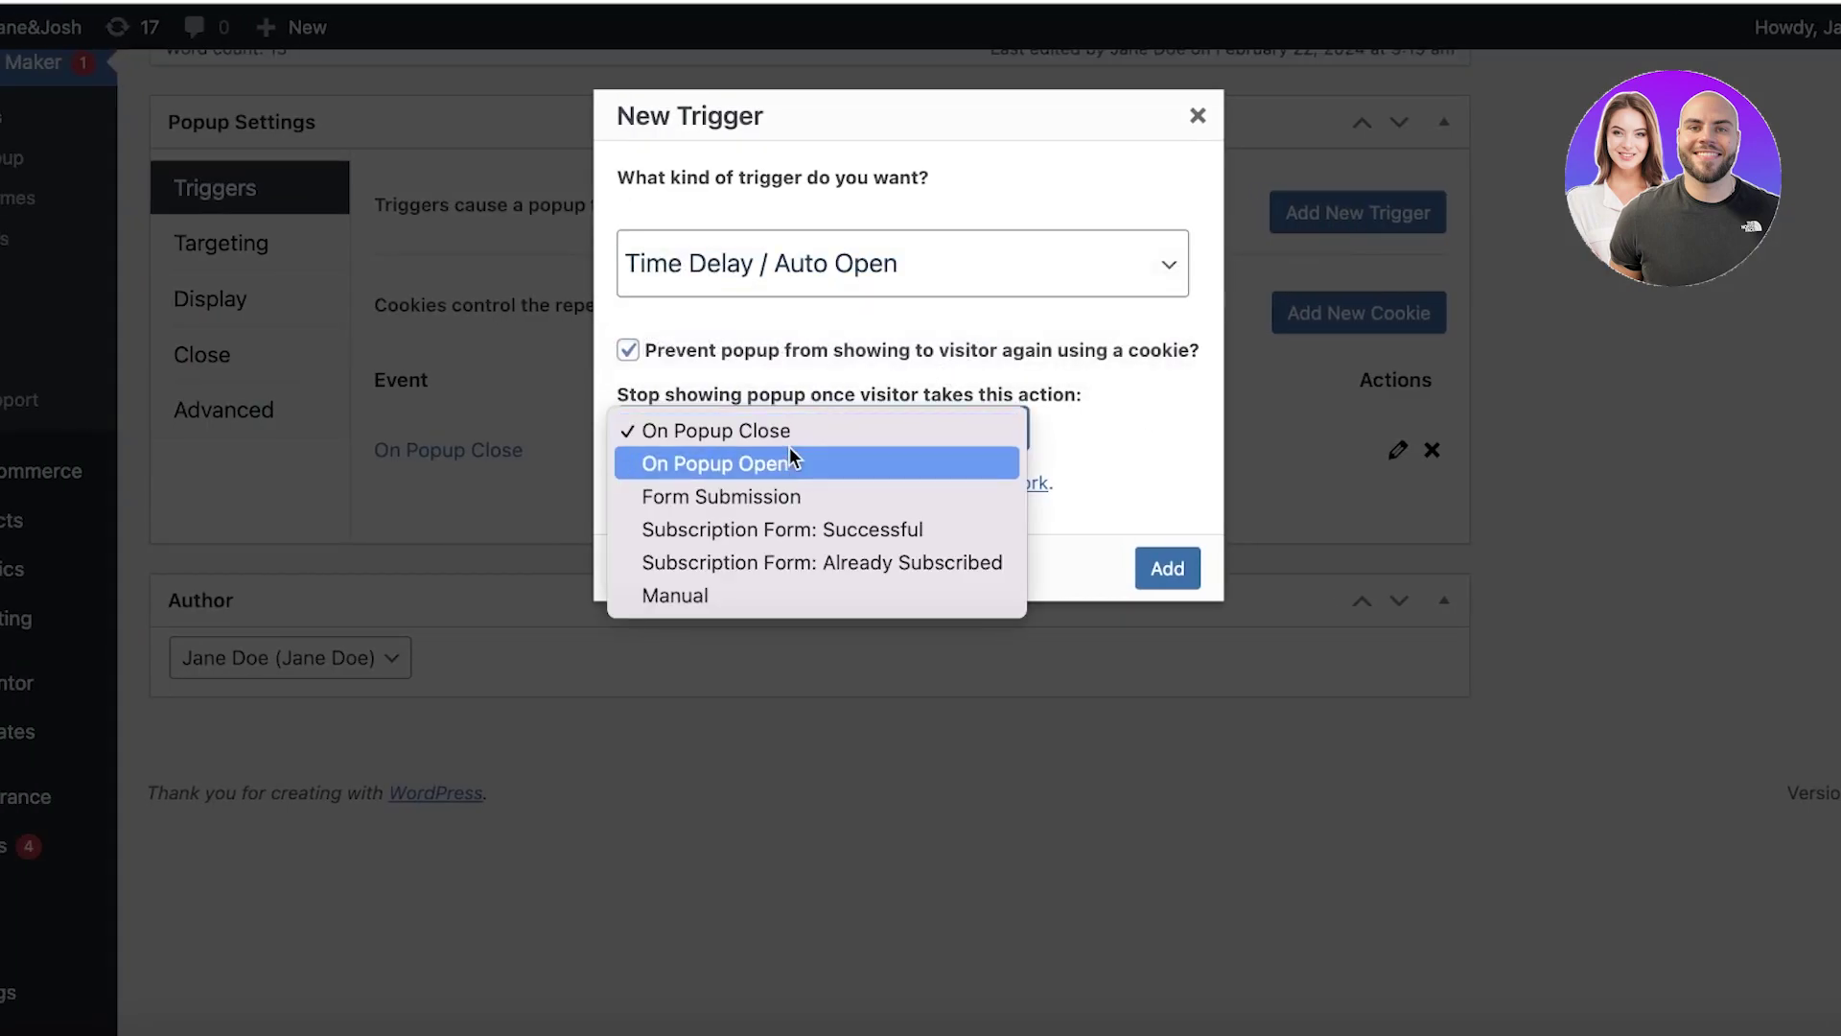
{"action": "left_click", "coordinate": [790, 452]}
{"action": "left_click", "coordinate": [790, 445]}
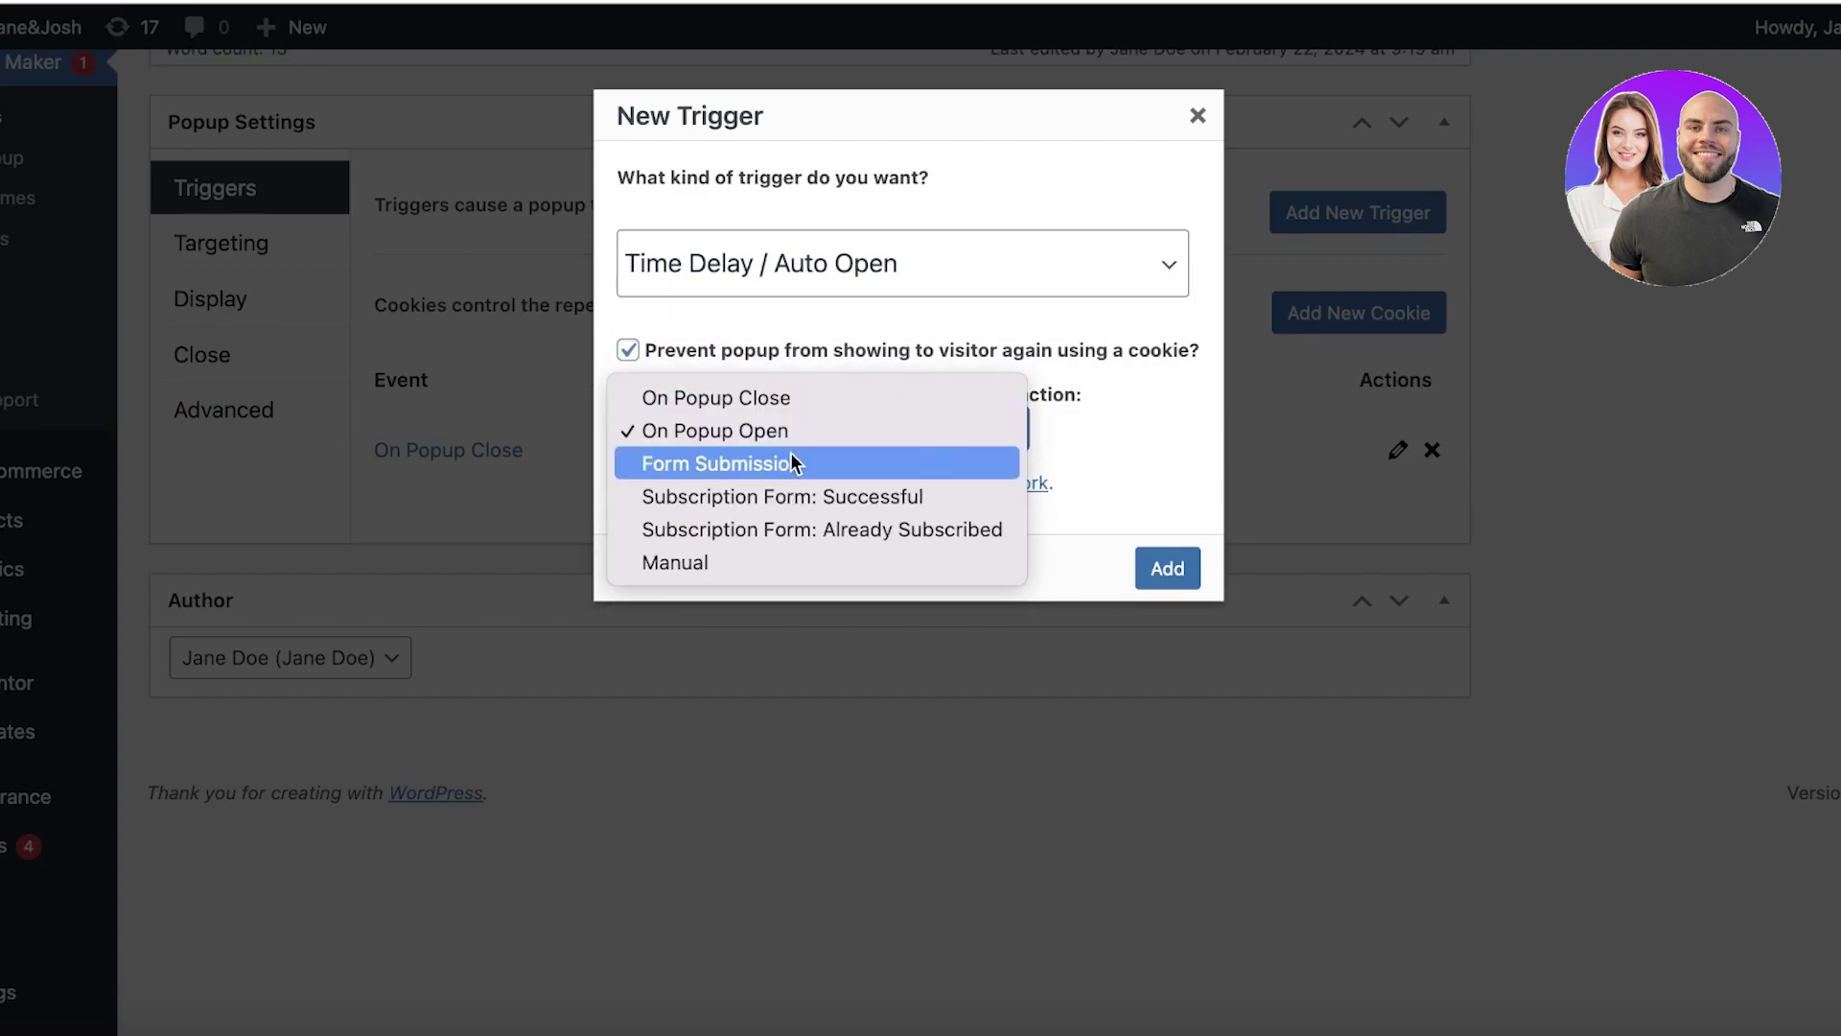
{"action": "left_click", "coordinate": [790, 400]}
- Set the trigger delay to 90 and add the trigger
{"action": "left_click", "coordinate": [1168, 565]}
{"action": "left_click", "coordinate": [1033, 217]}
{"action": "double_click", "coordinate": [1033, 217]}
{"action": "left_click", "coordinate": [1084, 218]}
{"action": "left_click", "coordinate": [1080, 220]}
{"action": "left_click", "coordinate": [963, 218]}
{"action": "left_click", "coordinate": [1235, 537]}
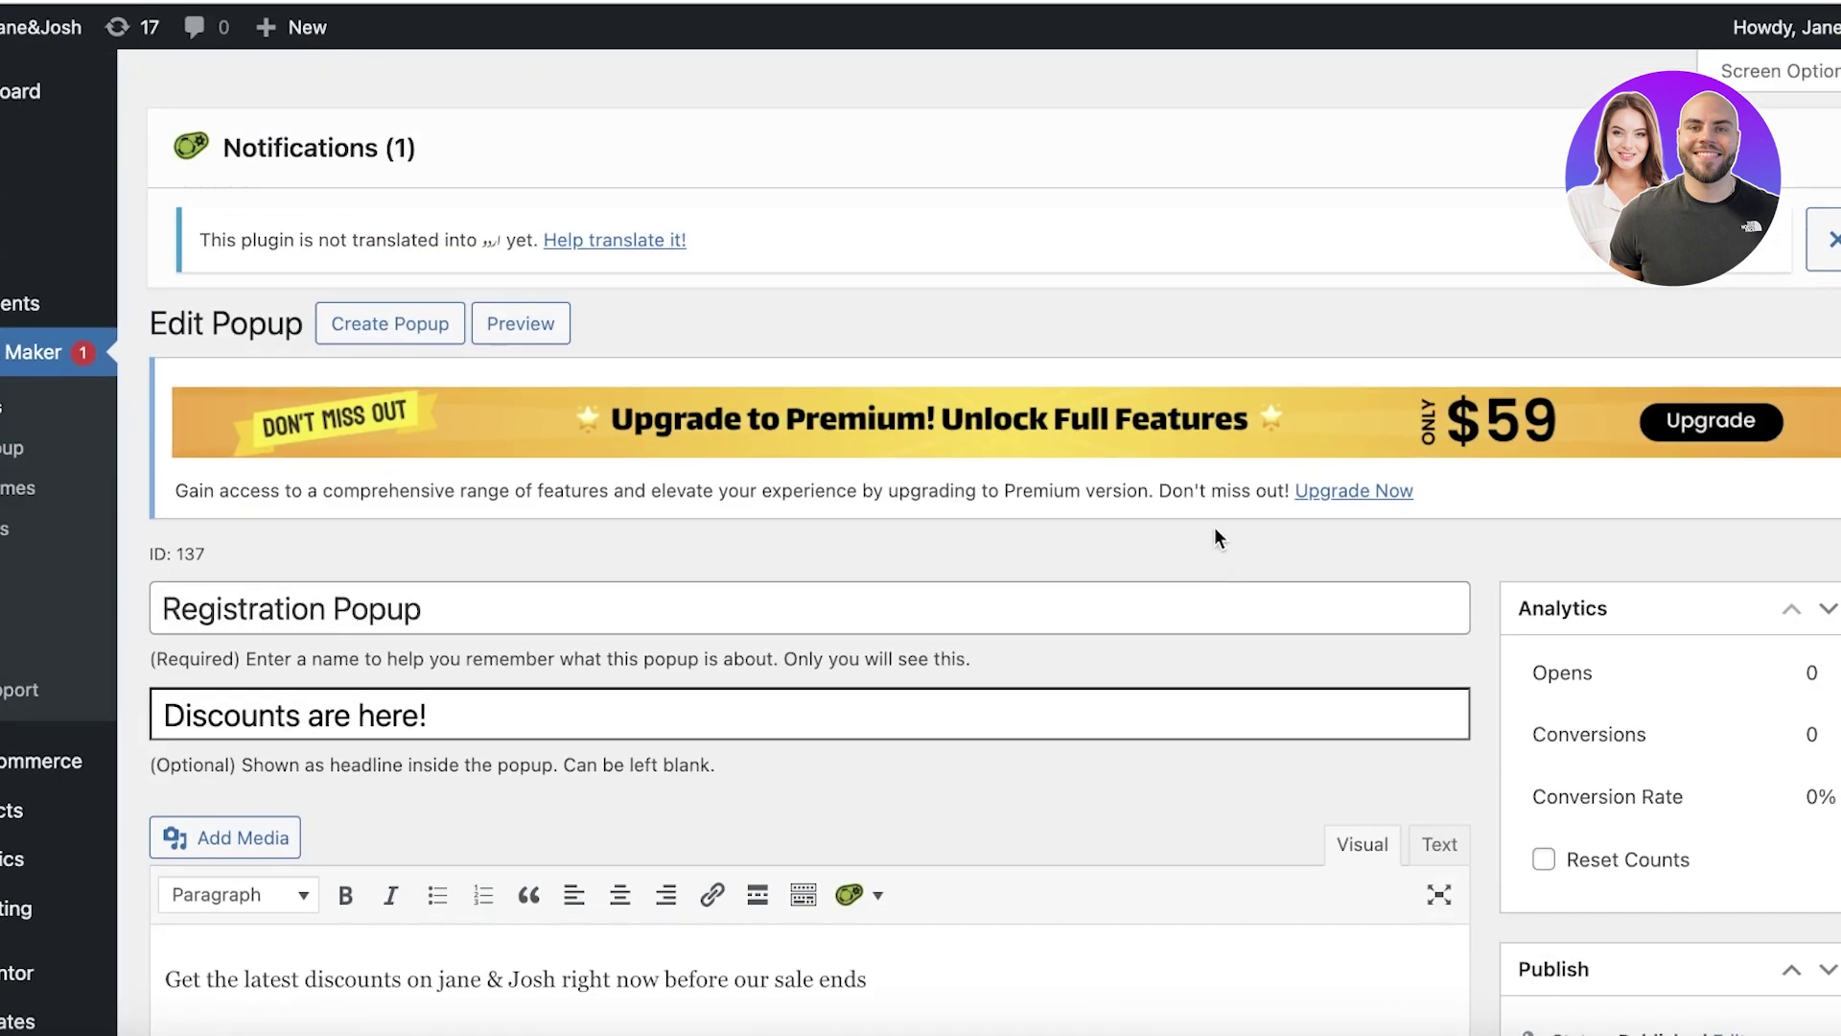
- Update the popup, then reopen its editor from the live site's admin-bar Popup Maker menu
{"action": "scroll", "coordinate": [1138, 645], "scroll_direction": "down", "scroll_amount": 5}
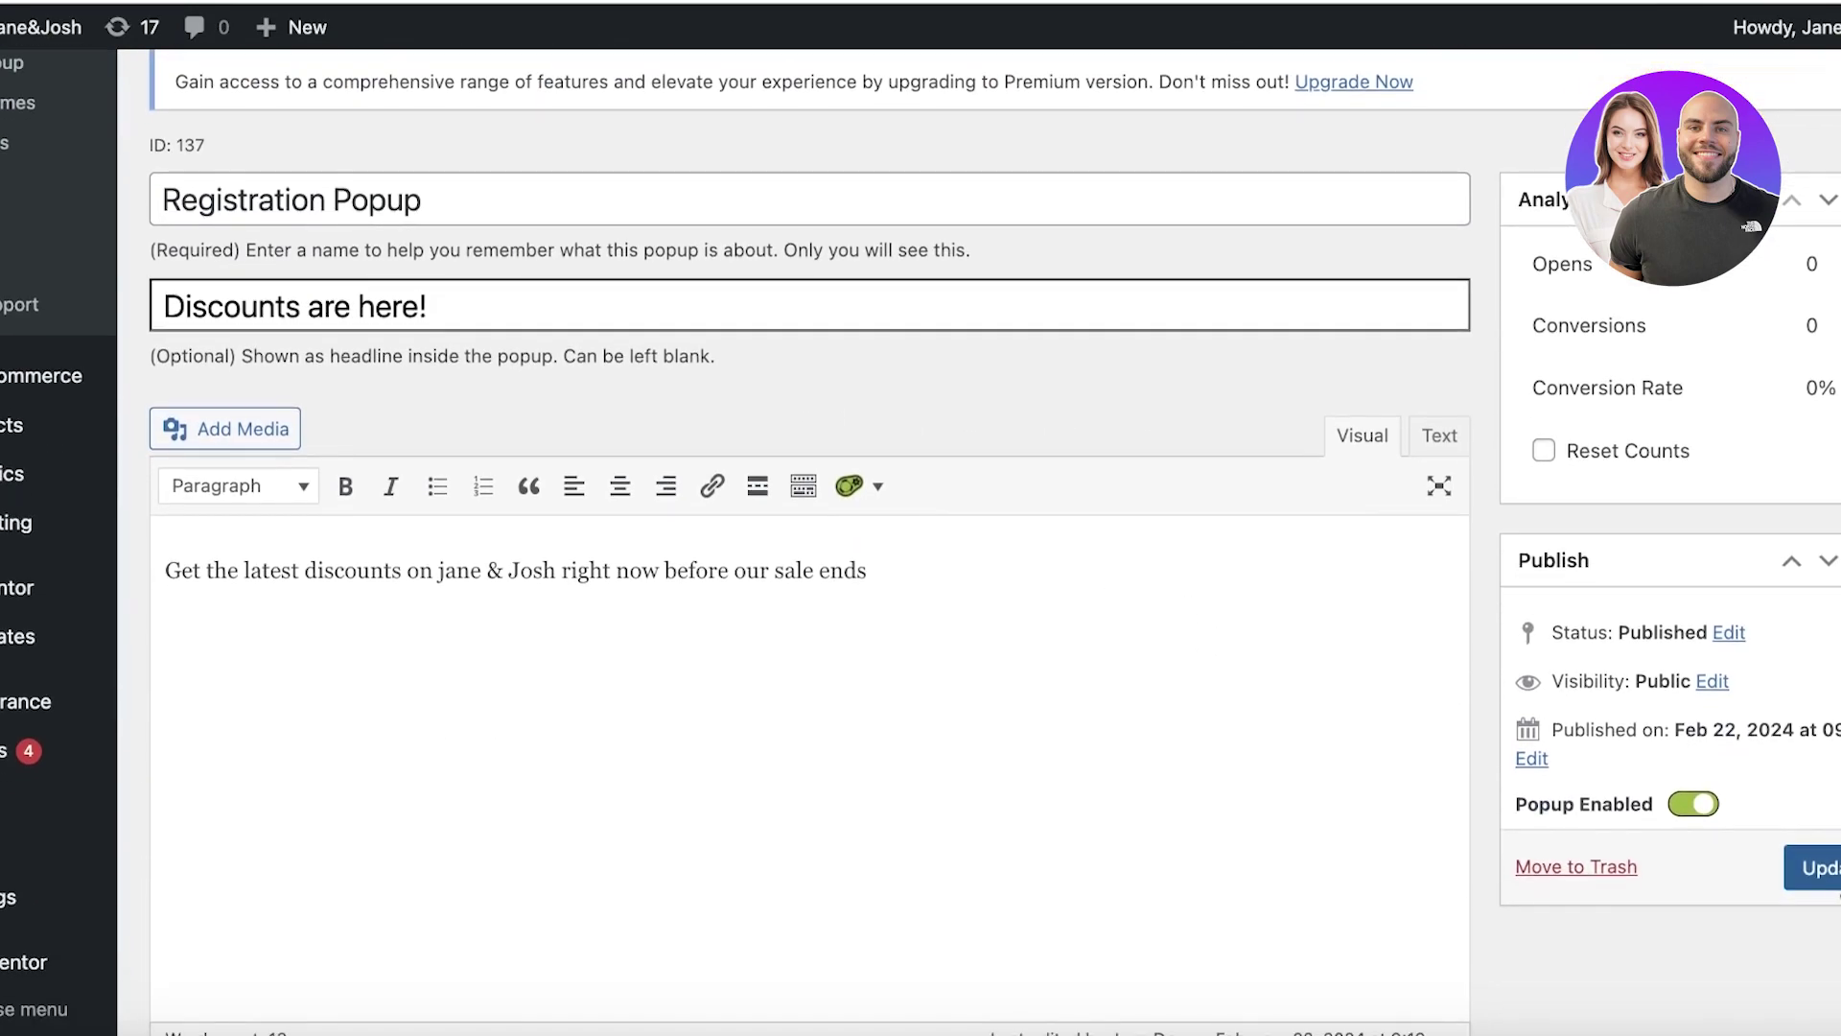
{"action": "left_click", "coordinate": [1827, 877]}
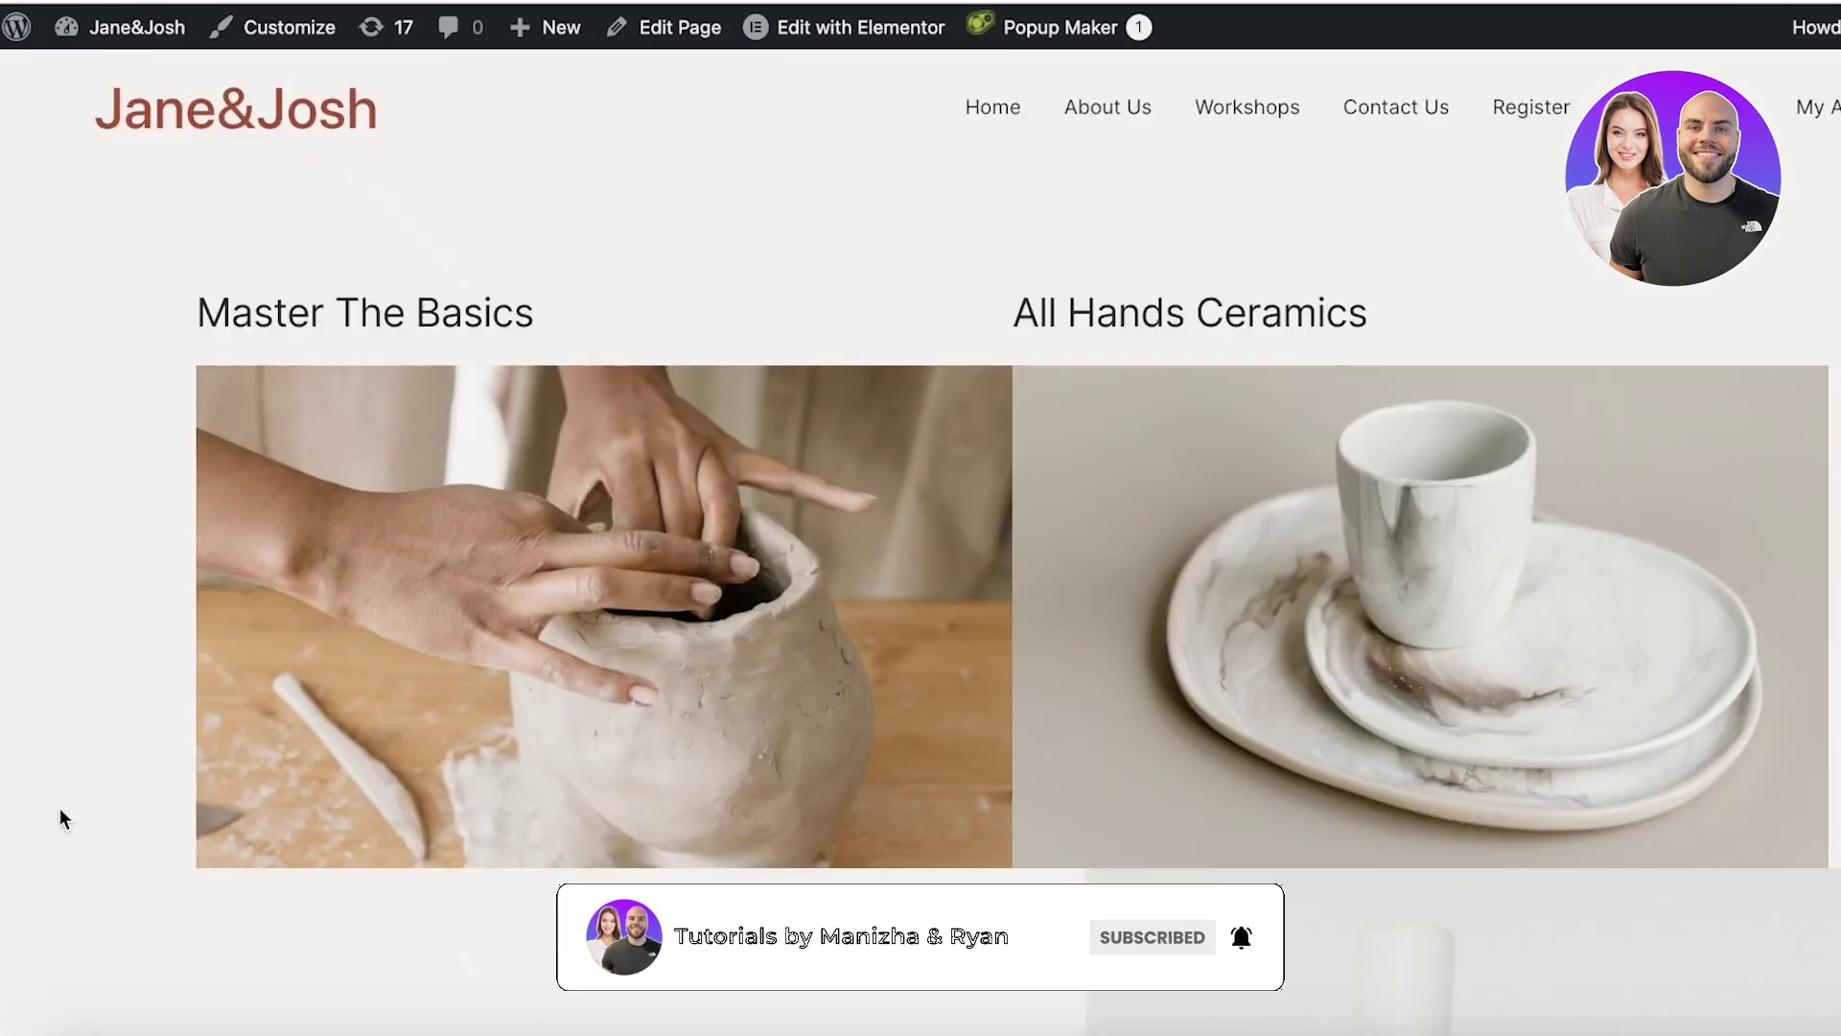
{"action": "mouse_move", "coordinate": [1035, 29]}
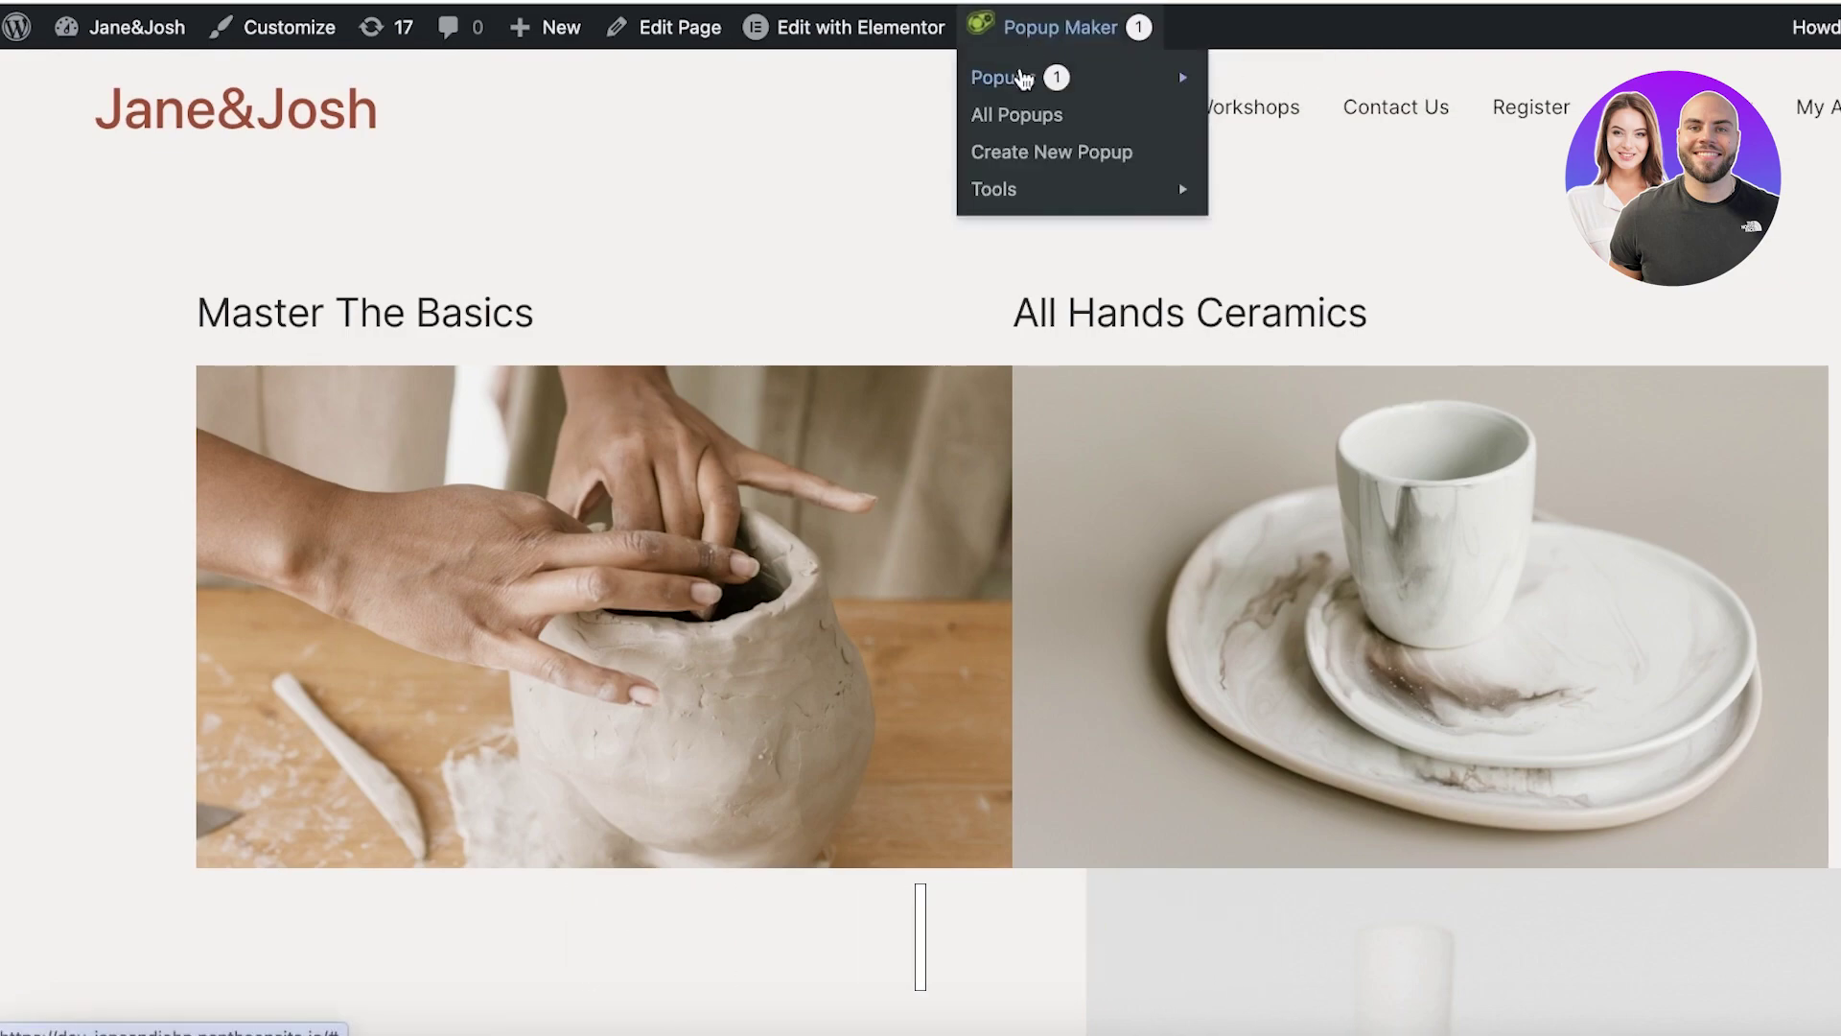
{"action": "mouse_move", "coordinate": [1244, 85]}
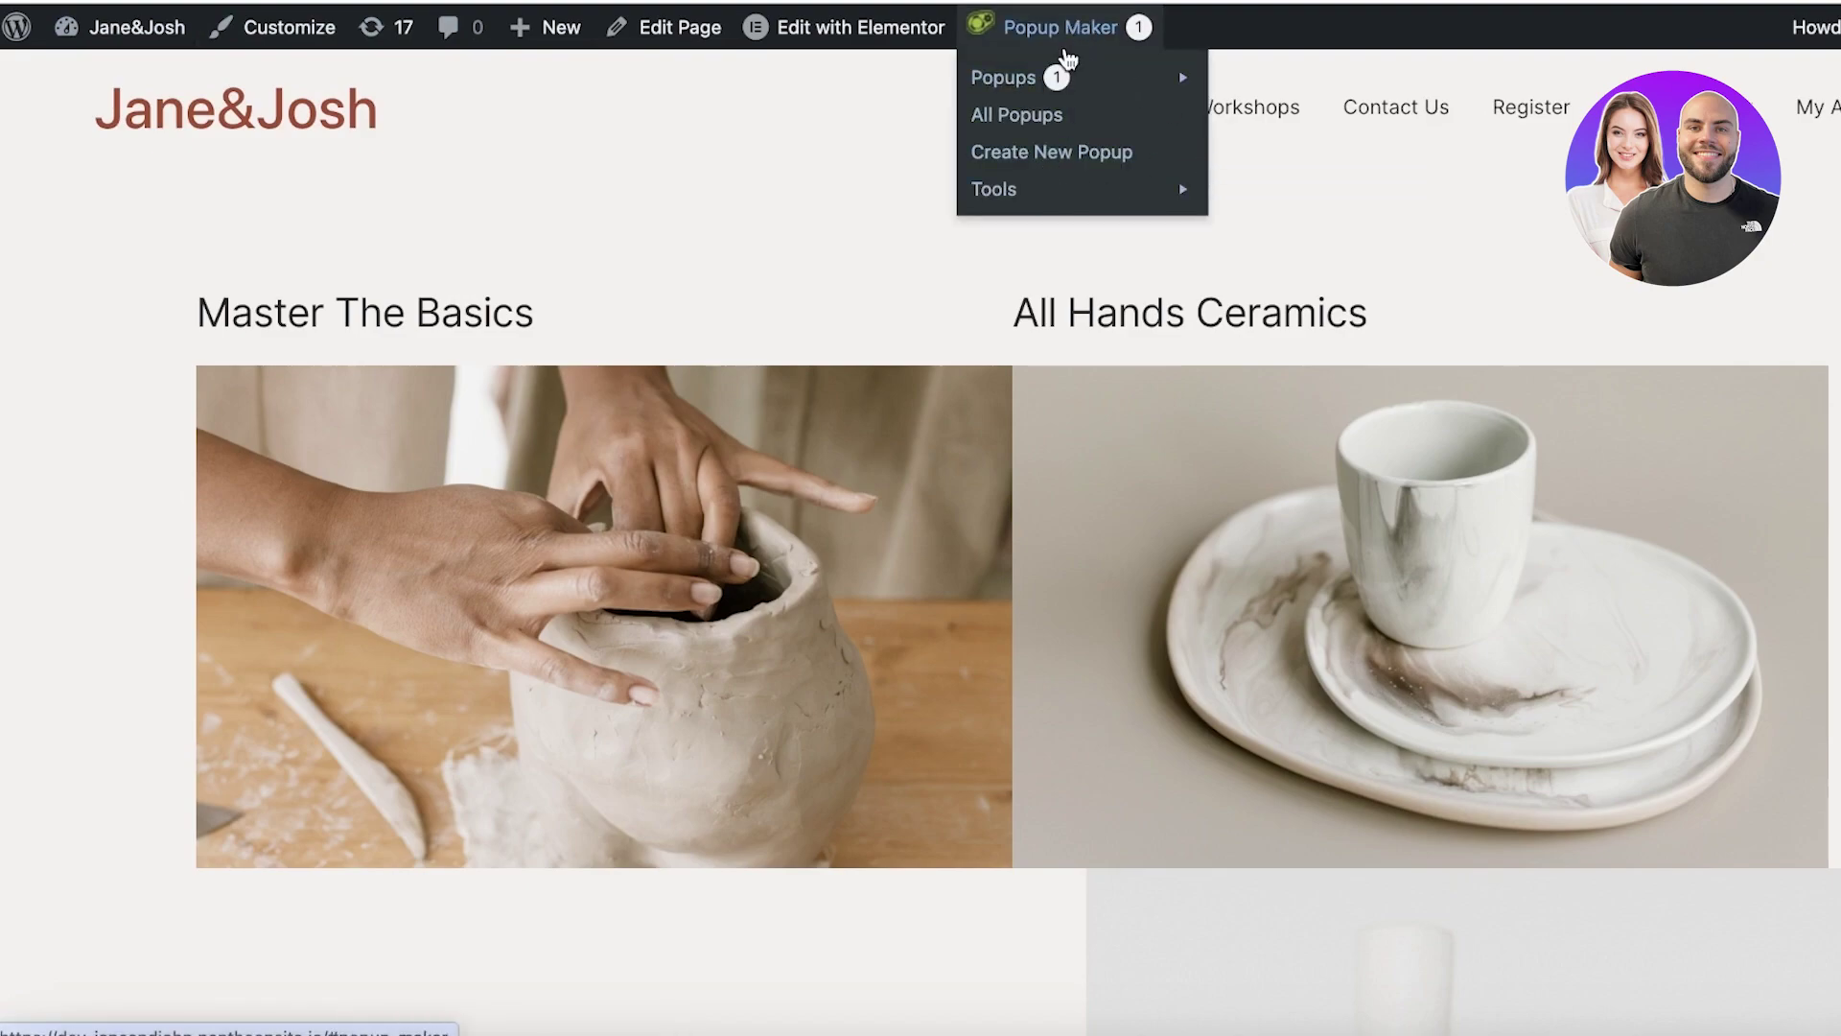
{"action": "mouse_move", "coordinate": [1082, 73]}
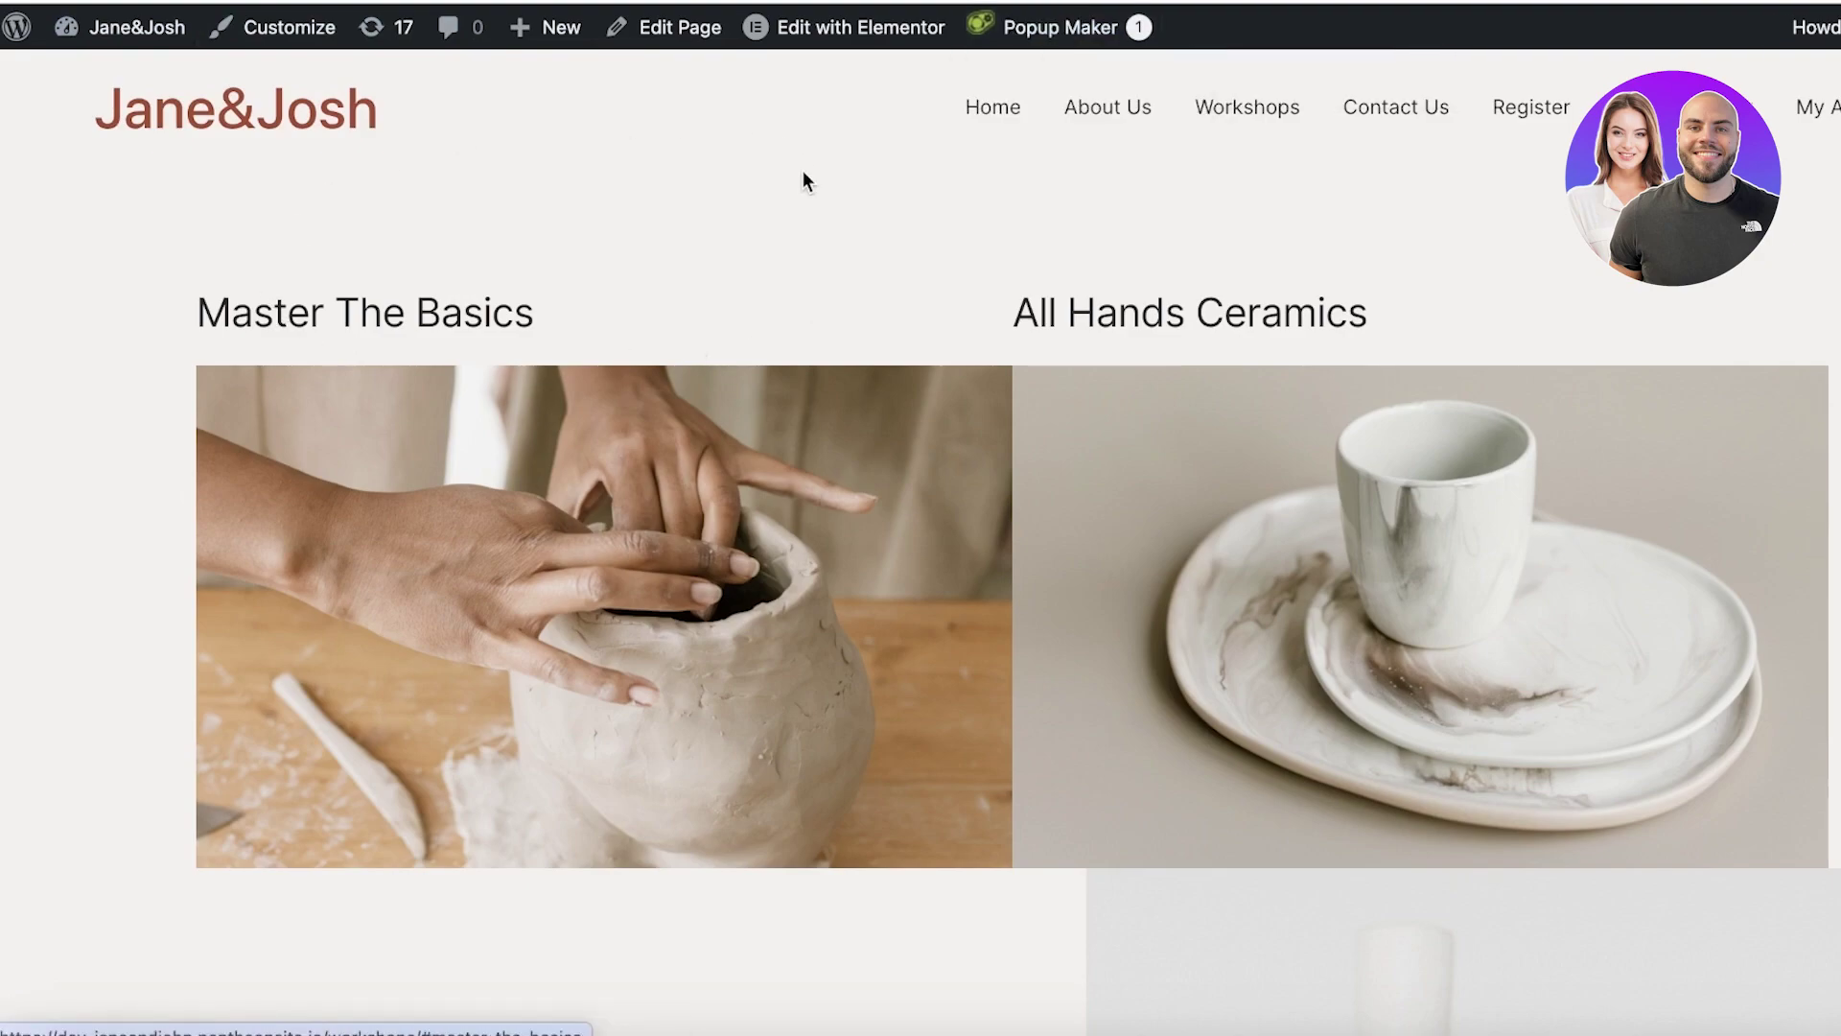
{"action": "scroll", "coordinate": [1706, 353], "scroll_direction": "down", "scroll_amount": 5}
{"action": "scroll", "coordinate": [1705, 357], "scroll_direction": "up", "scroll_amount": 5}
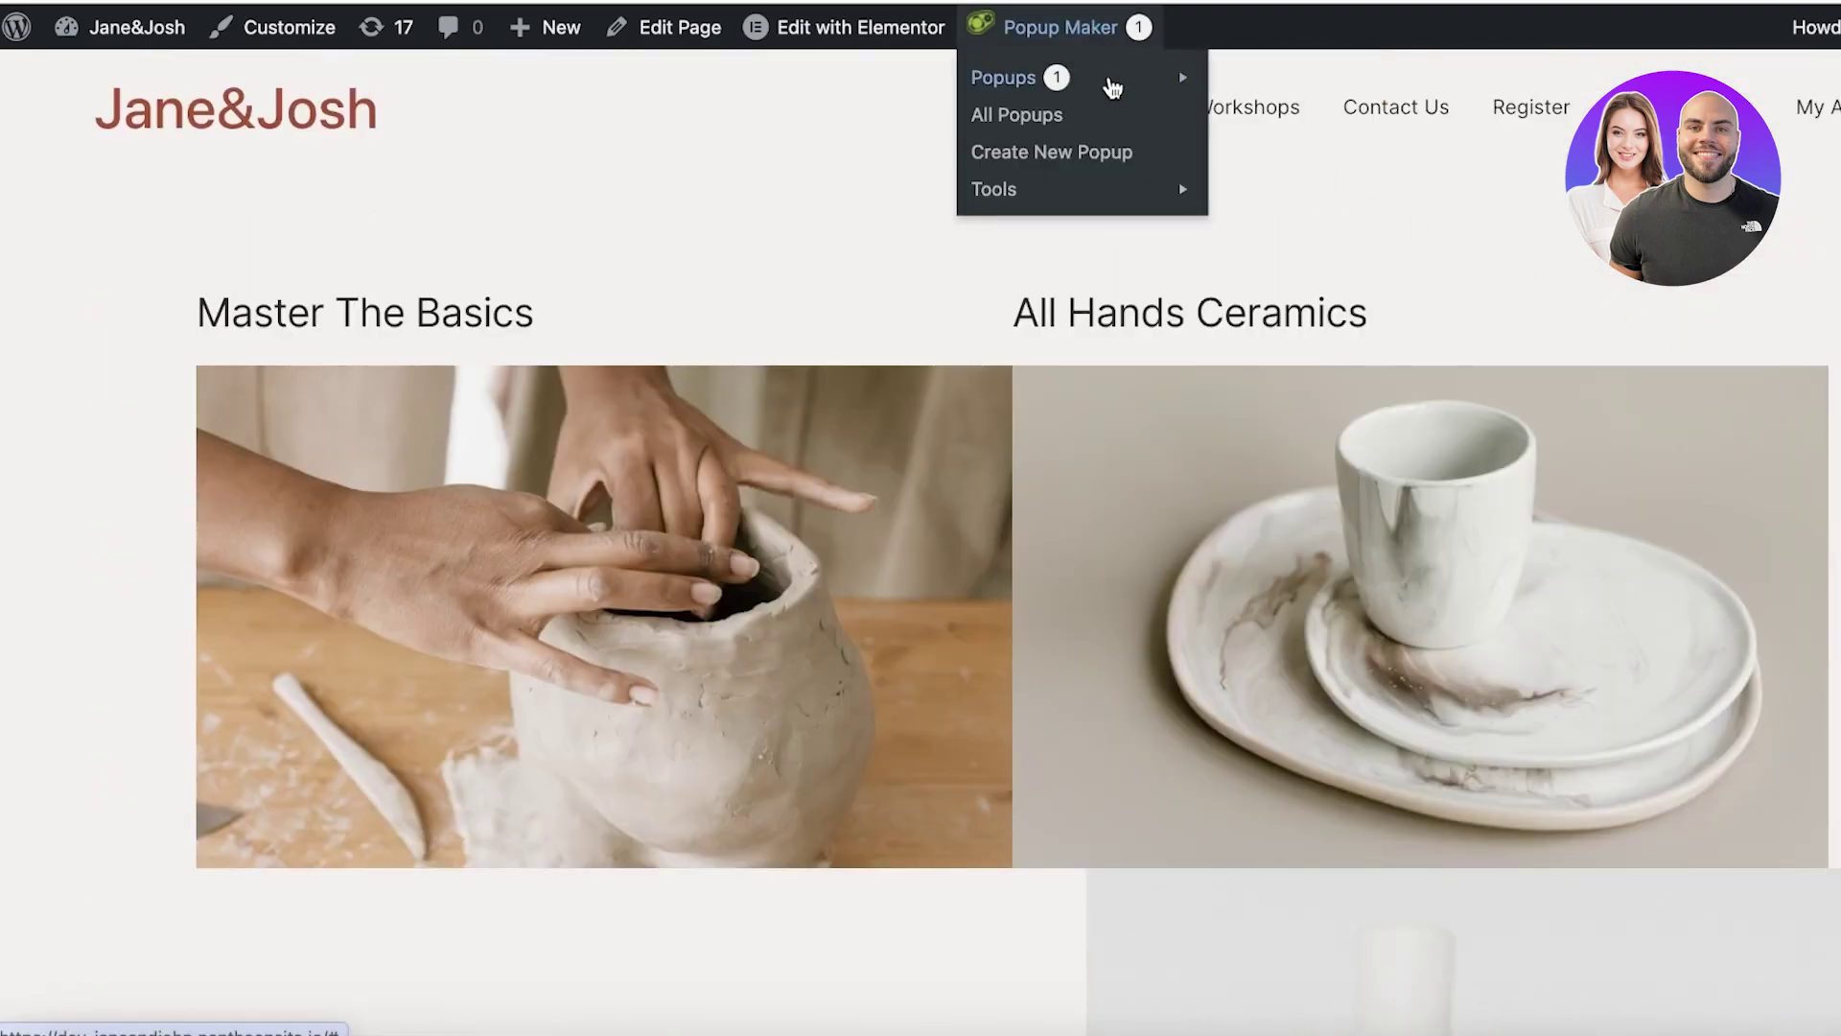
{"action": "left_click", "coordinate": [1268, 86]}
- Apply the Center Popup display preset and set the popup size to Small - 40%
{"action": "scroll", "coordinate": [1135, 195], "scroll_direction": "down", "scroll_amount": 7}
{"action": "scroll", "coordinate": [1135, 188], "scroll_direction": "down", "scroll_amount": 10}
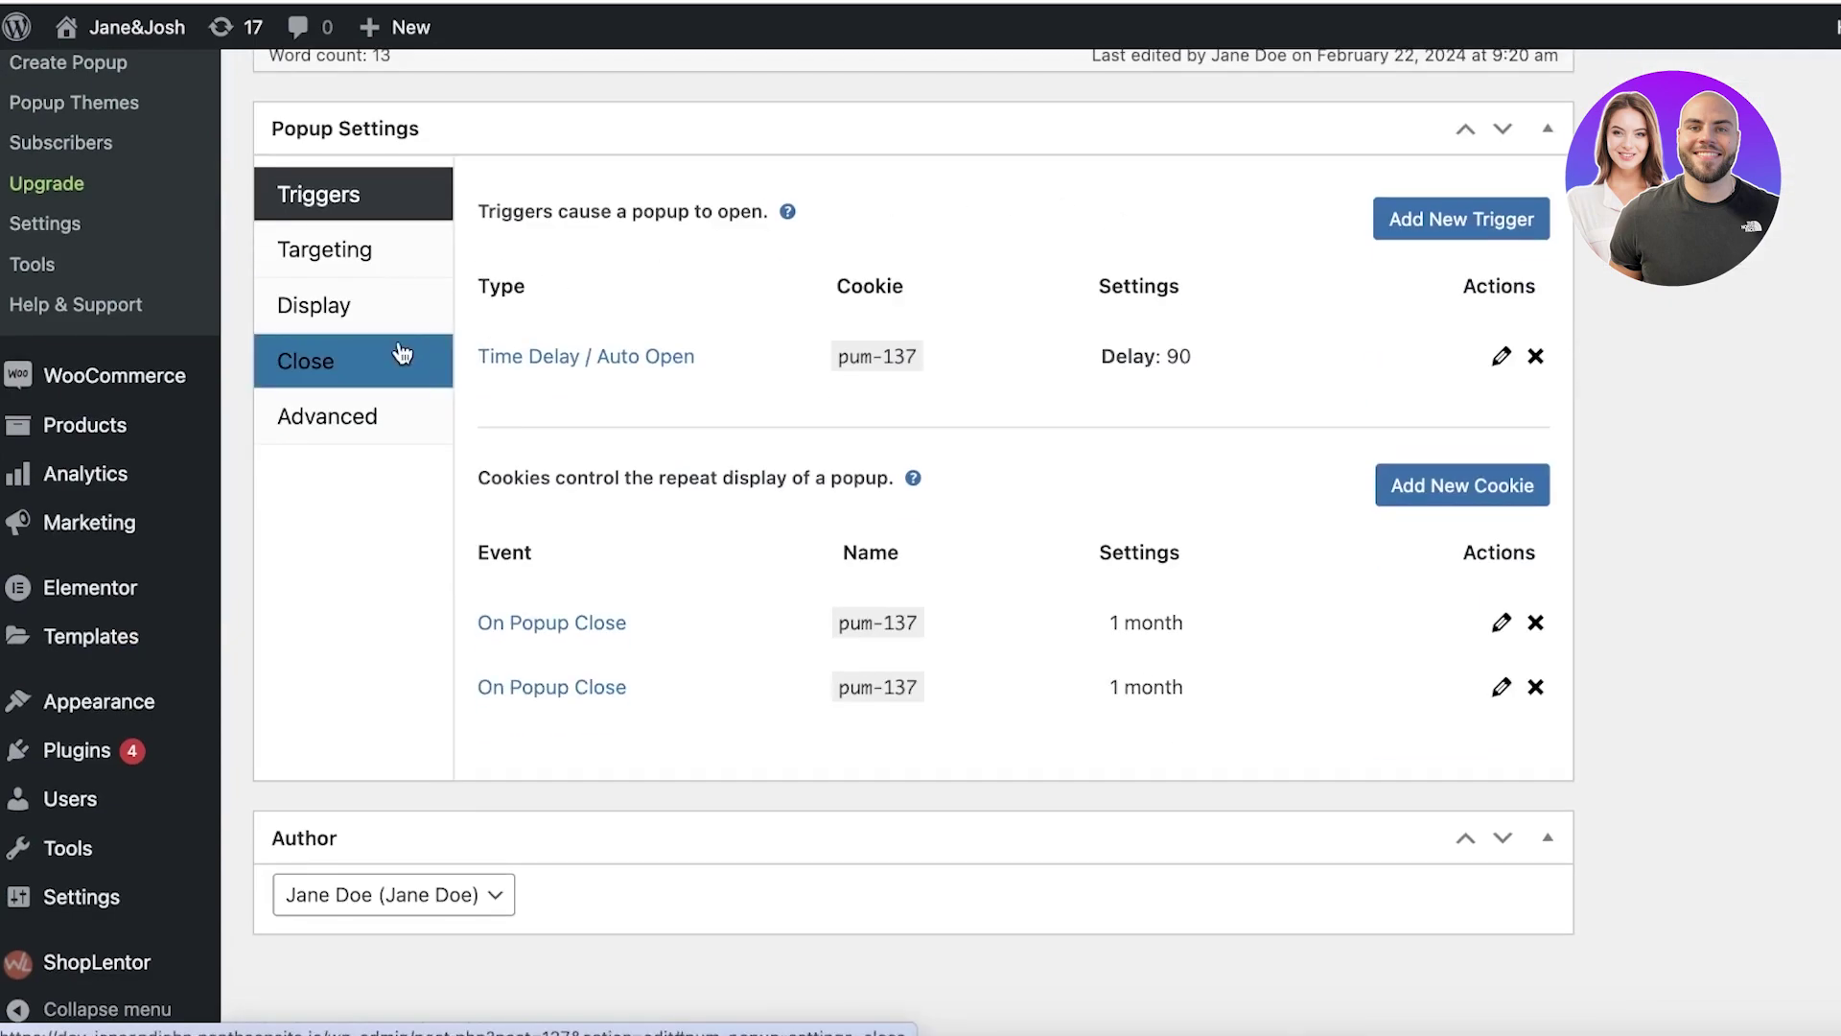
{"action": "scroll", "coordinate": [399, 345], "scroll_direction": "up", "scroll_amount": 6}
{"action": "scroll", "coordinate": [411, 460], "scroll_direction": "down", "scroll_amount": 4}
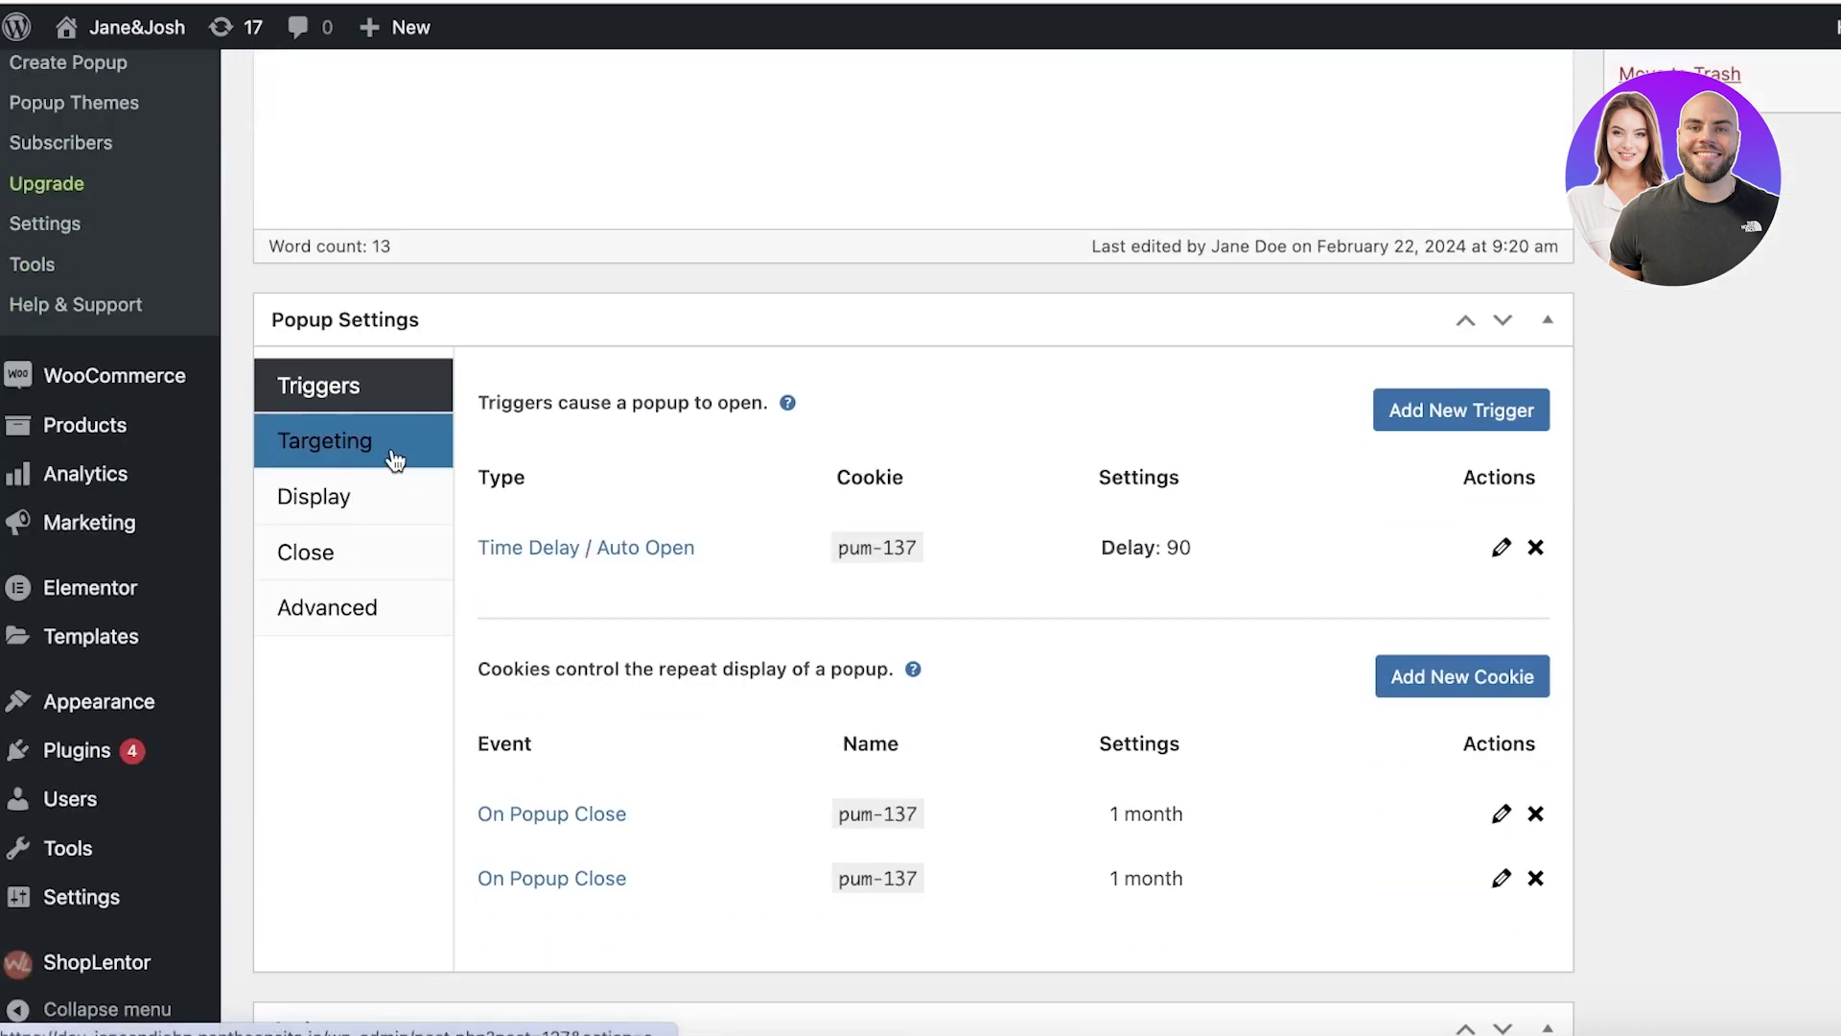
{"action": "left_click", "coordinate": [353, 498]}
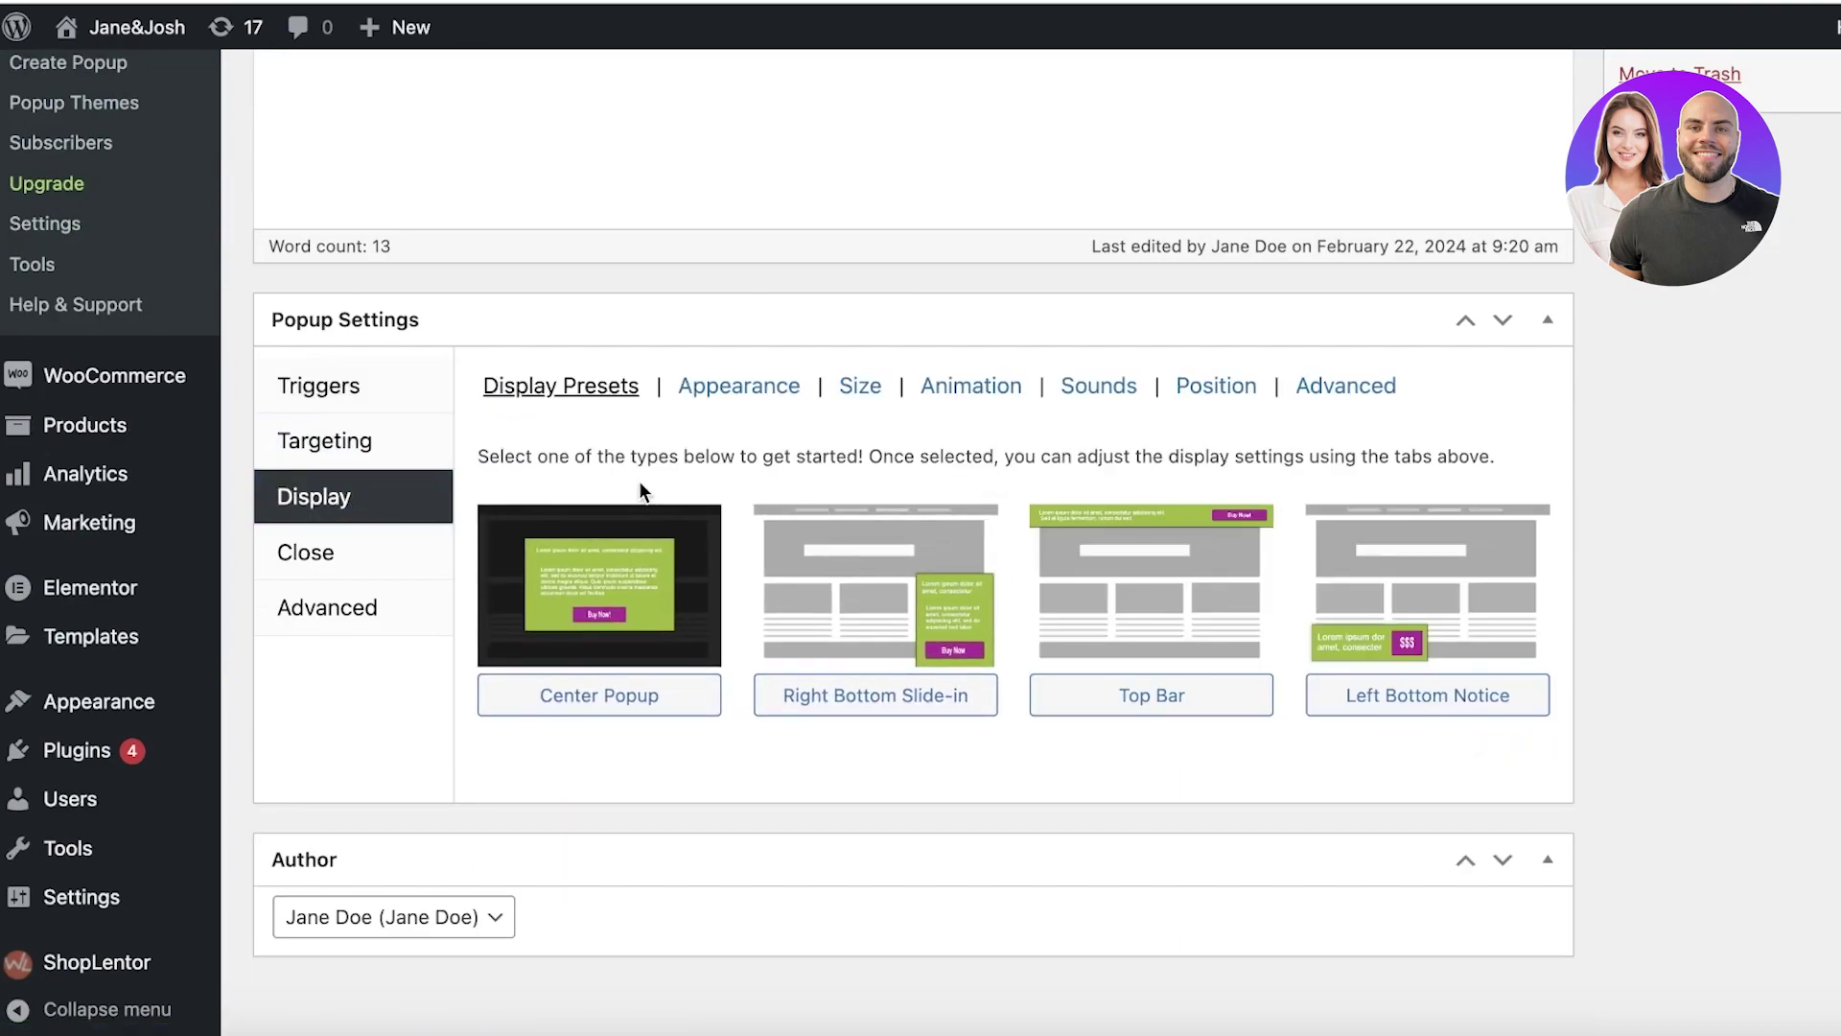
{"action": "left_click", "coordinate": [598, 699]}
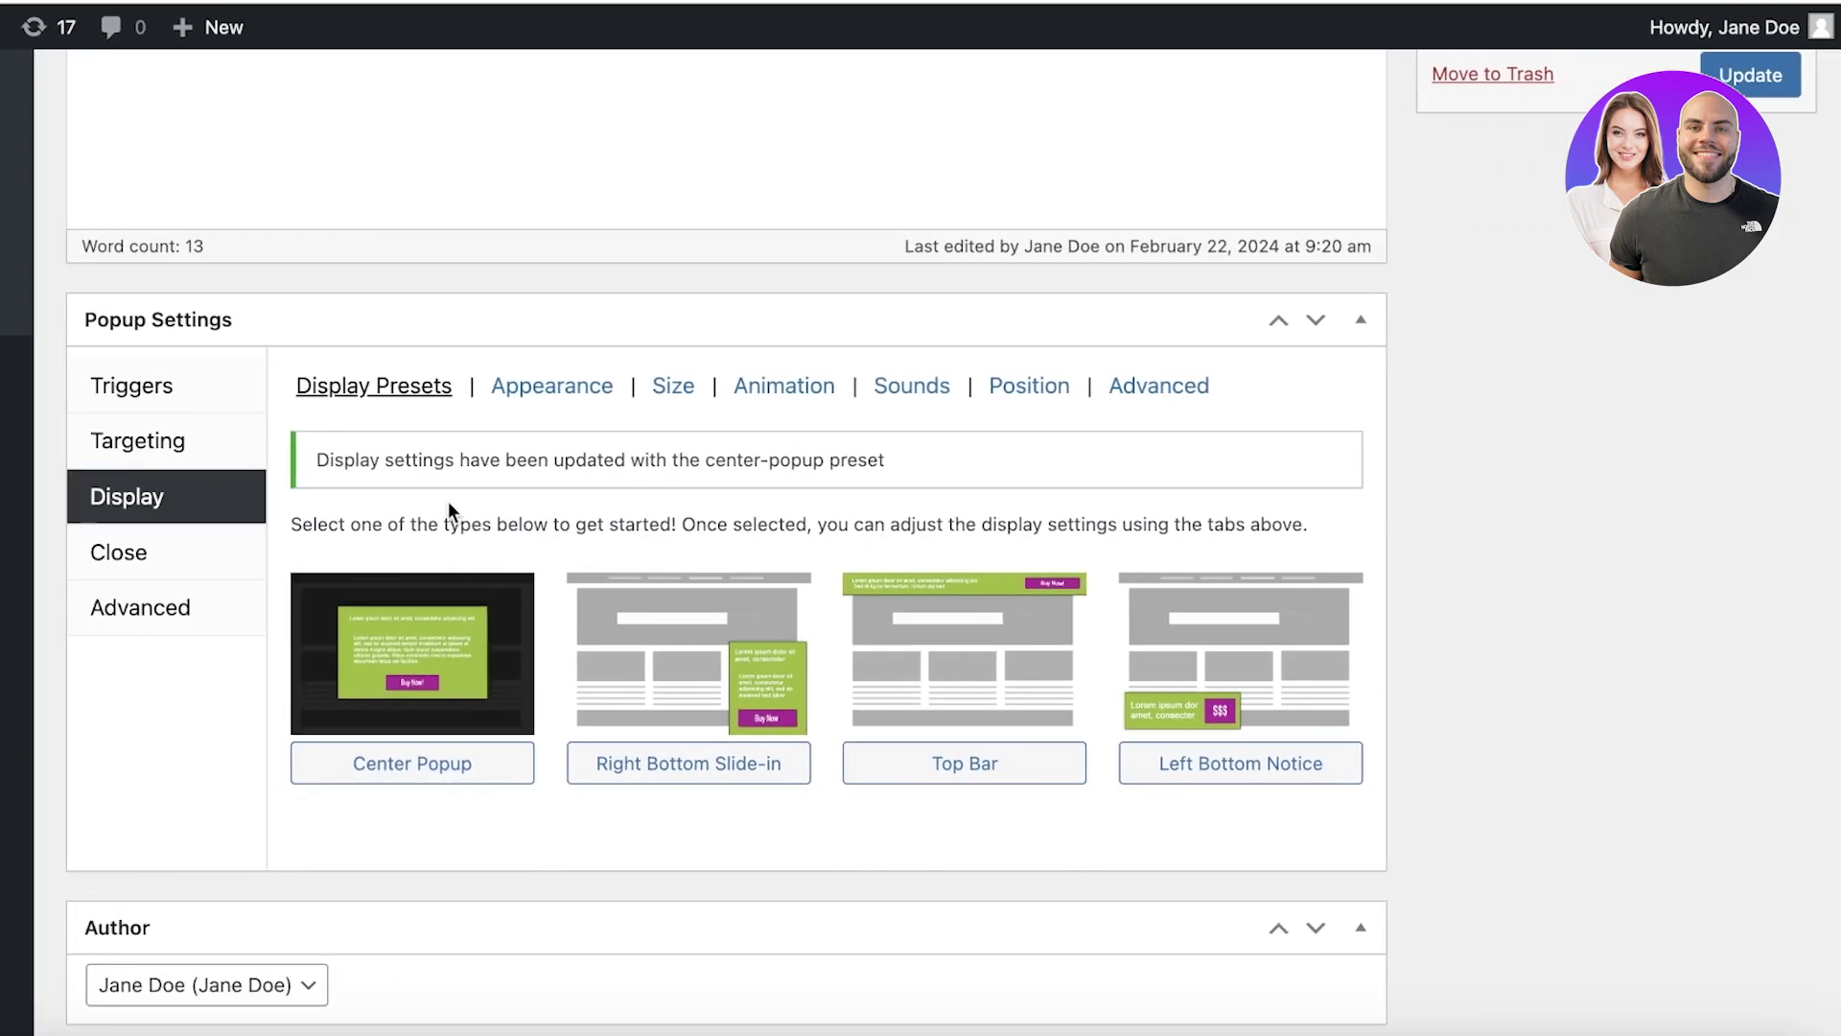
{"action": "left_click", "coordinate": [537, 386]}
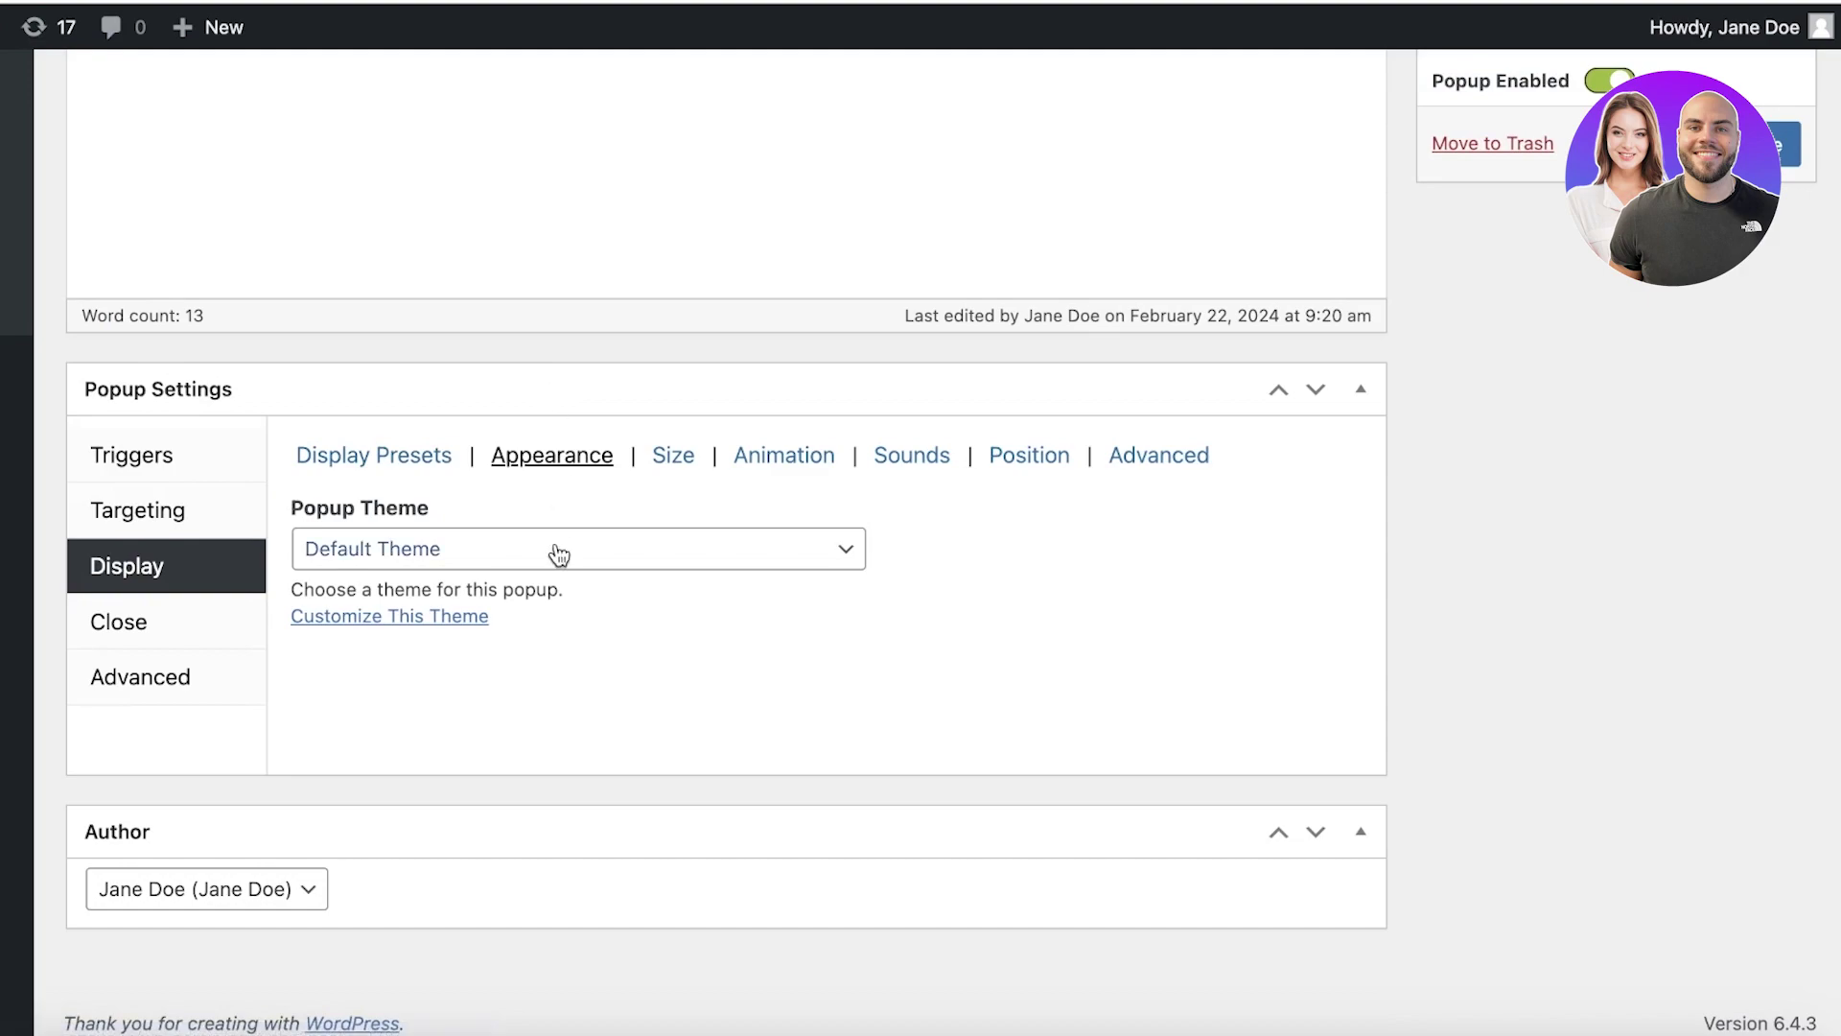
{"action": "left_click", "coordinate": [746, 456]}
{"action": "left_click", "coordinate": [677, 456]}
{"action": "left_click", "coordinate": [370, 547]}
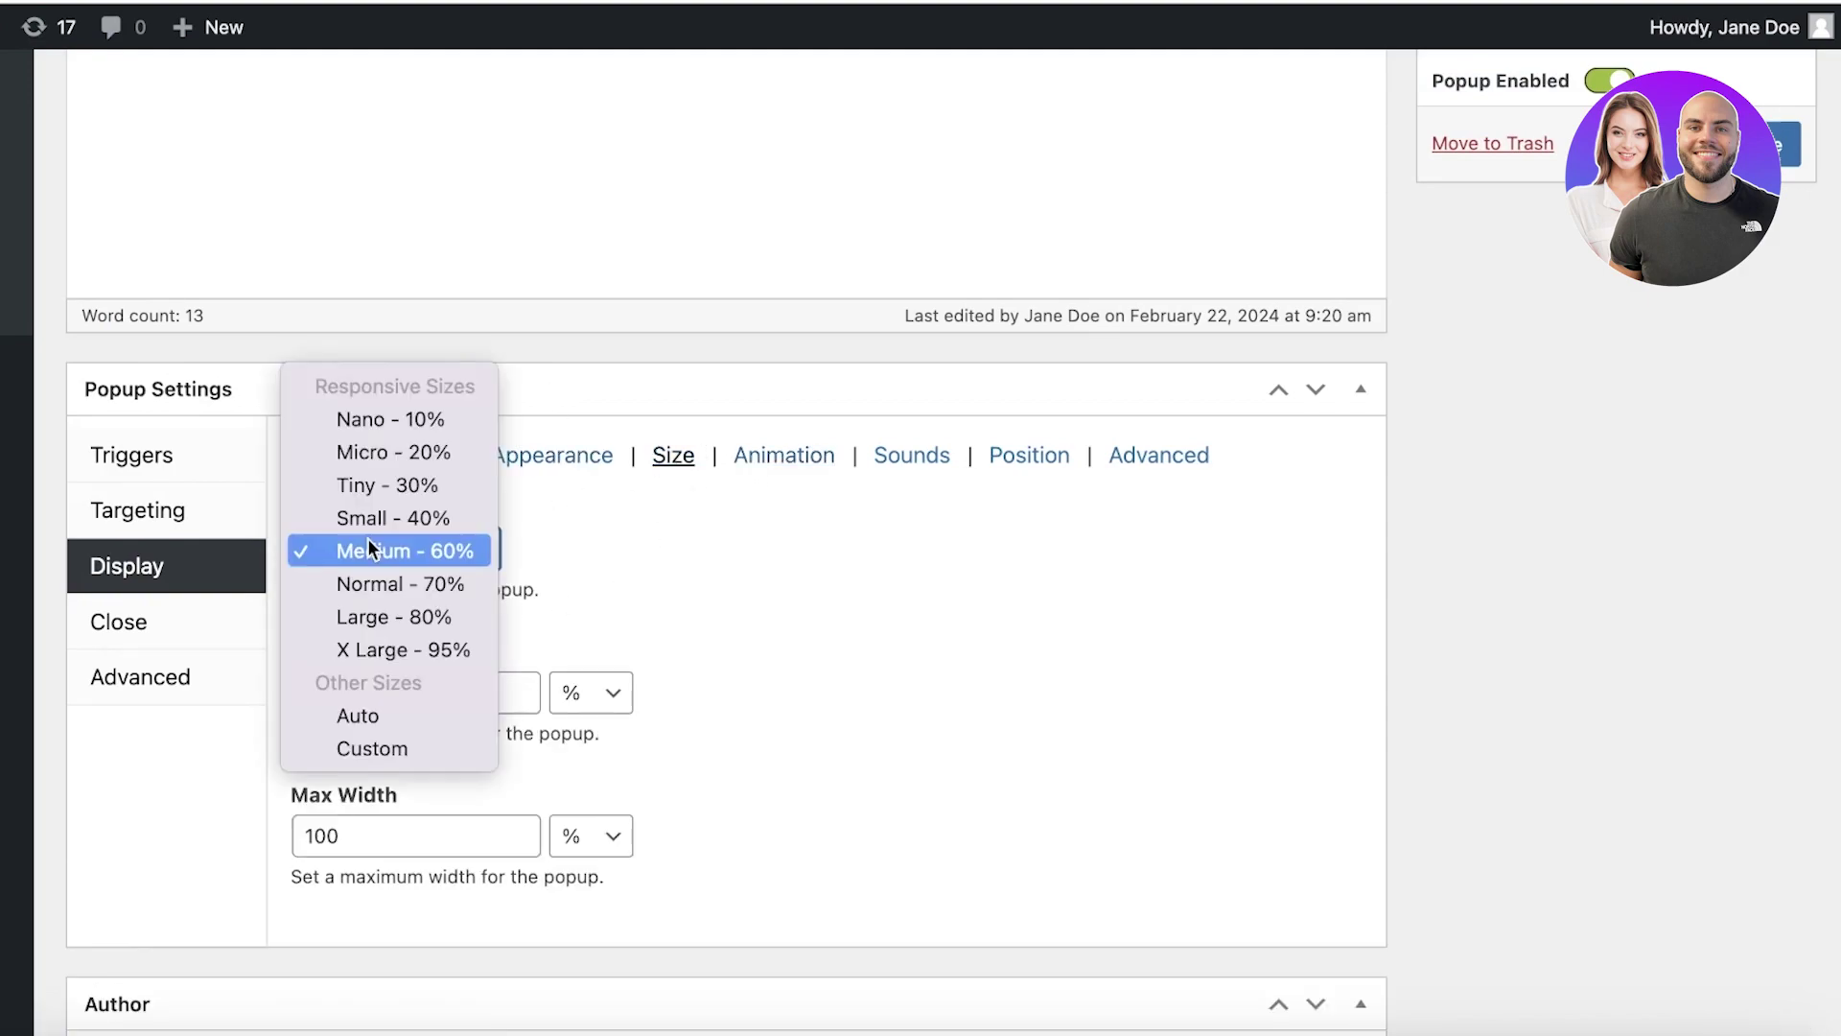
{"action": "left_click", "coordinate": [388, 518]}
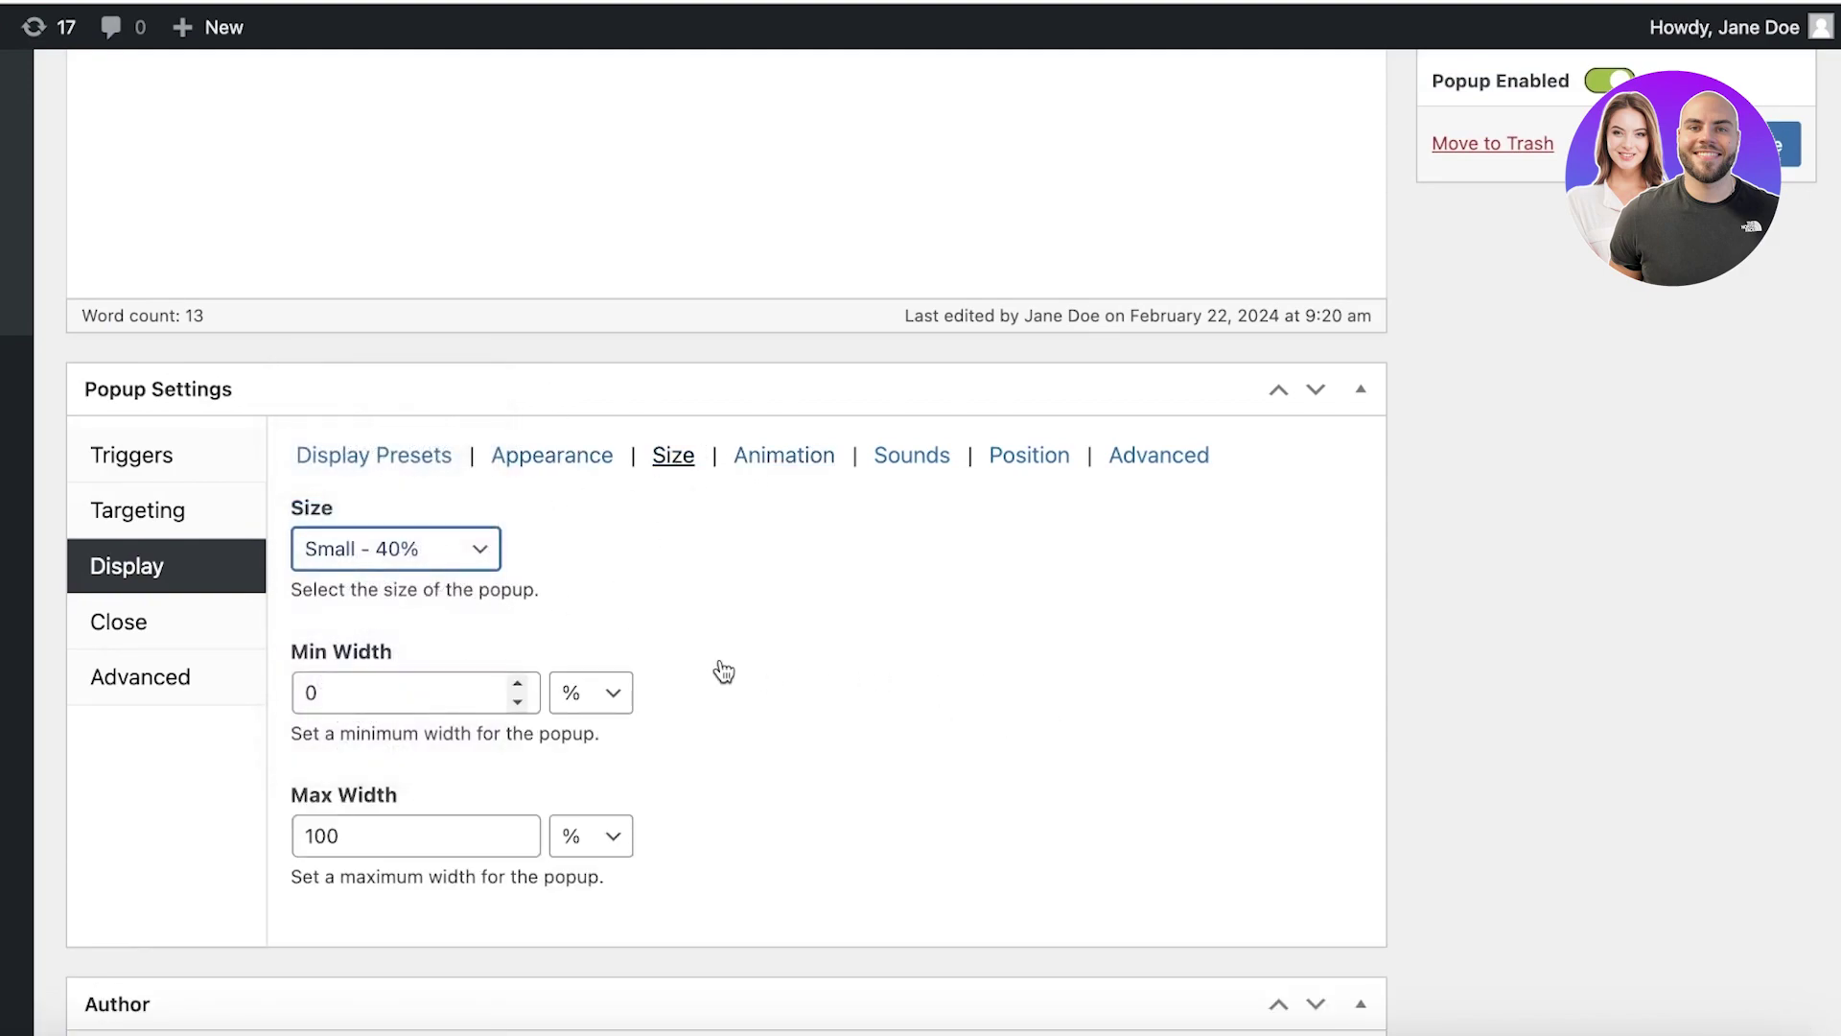
- Set the popup's opening sound to Correct, after trying Beep and Chimes
{"action": "left_click", "coordinate": [794, 456]}
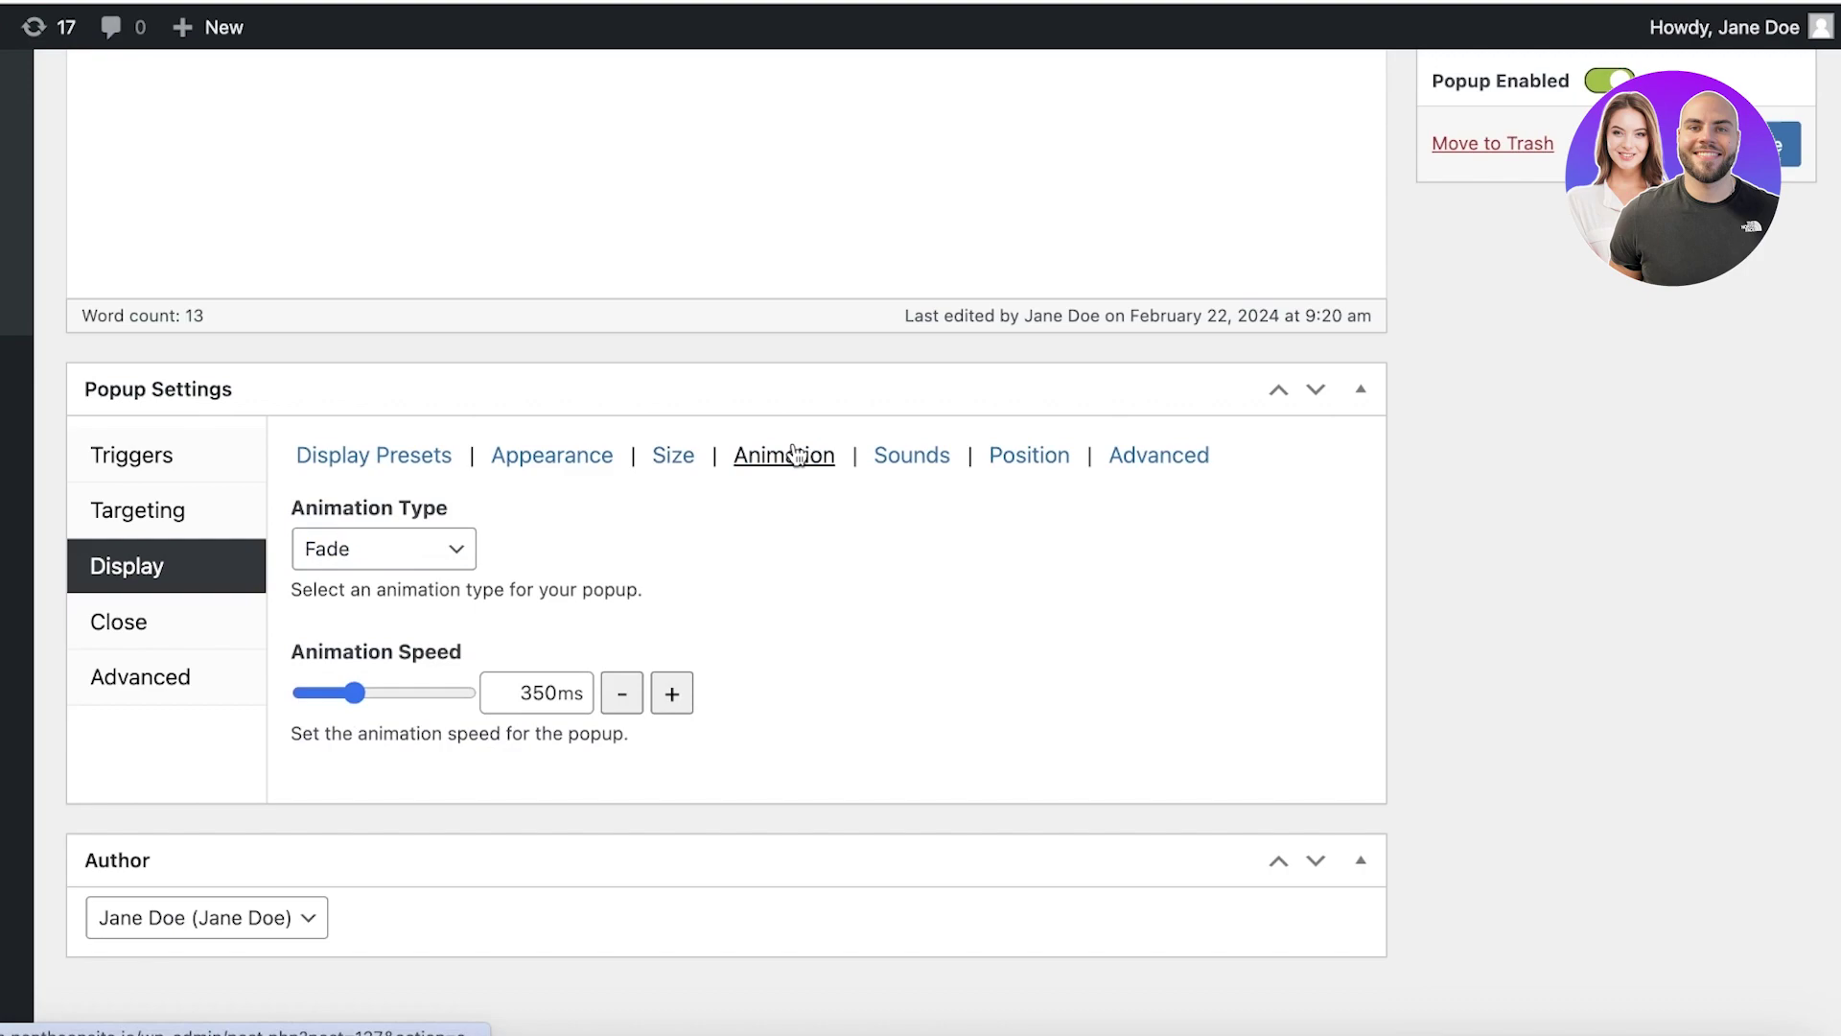
{"action": "left_click", "coordinate": [891, 458]}
{"action": "left_click", "coordinate": [465, 559]}
{"action": "left_click", "coordinate": [415, 587]}
{"action": "left_click", "coordinate": [827, 459]}
{"action": "left_click", "coordinate": [877, 464]}
{"action": "left_click", "coordinate": [422, 551]}
{"action": "left_click", "coordinate": [374, 530]}
{"action": "left_click", "coordinate": [384, 550]}
{"action": "left_click", "coordinate": [379, 587]}
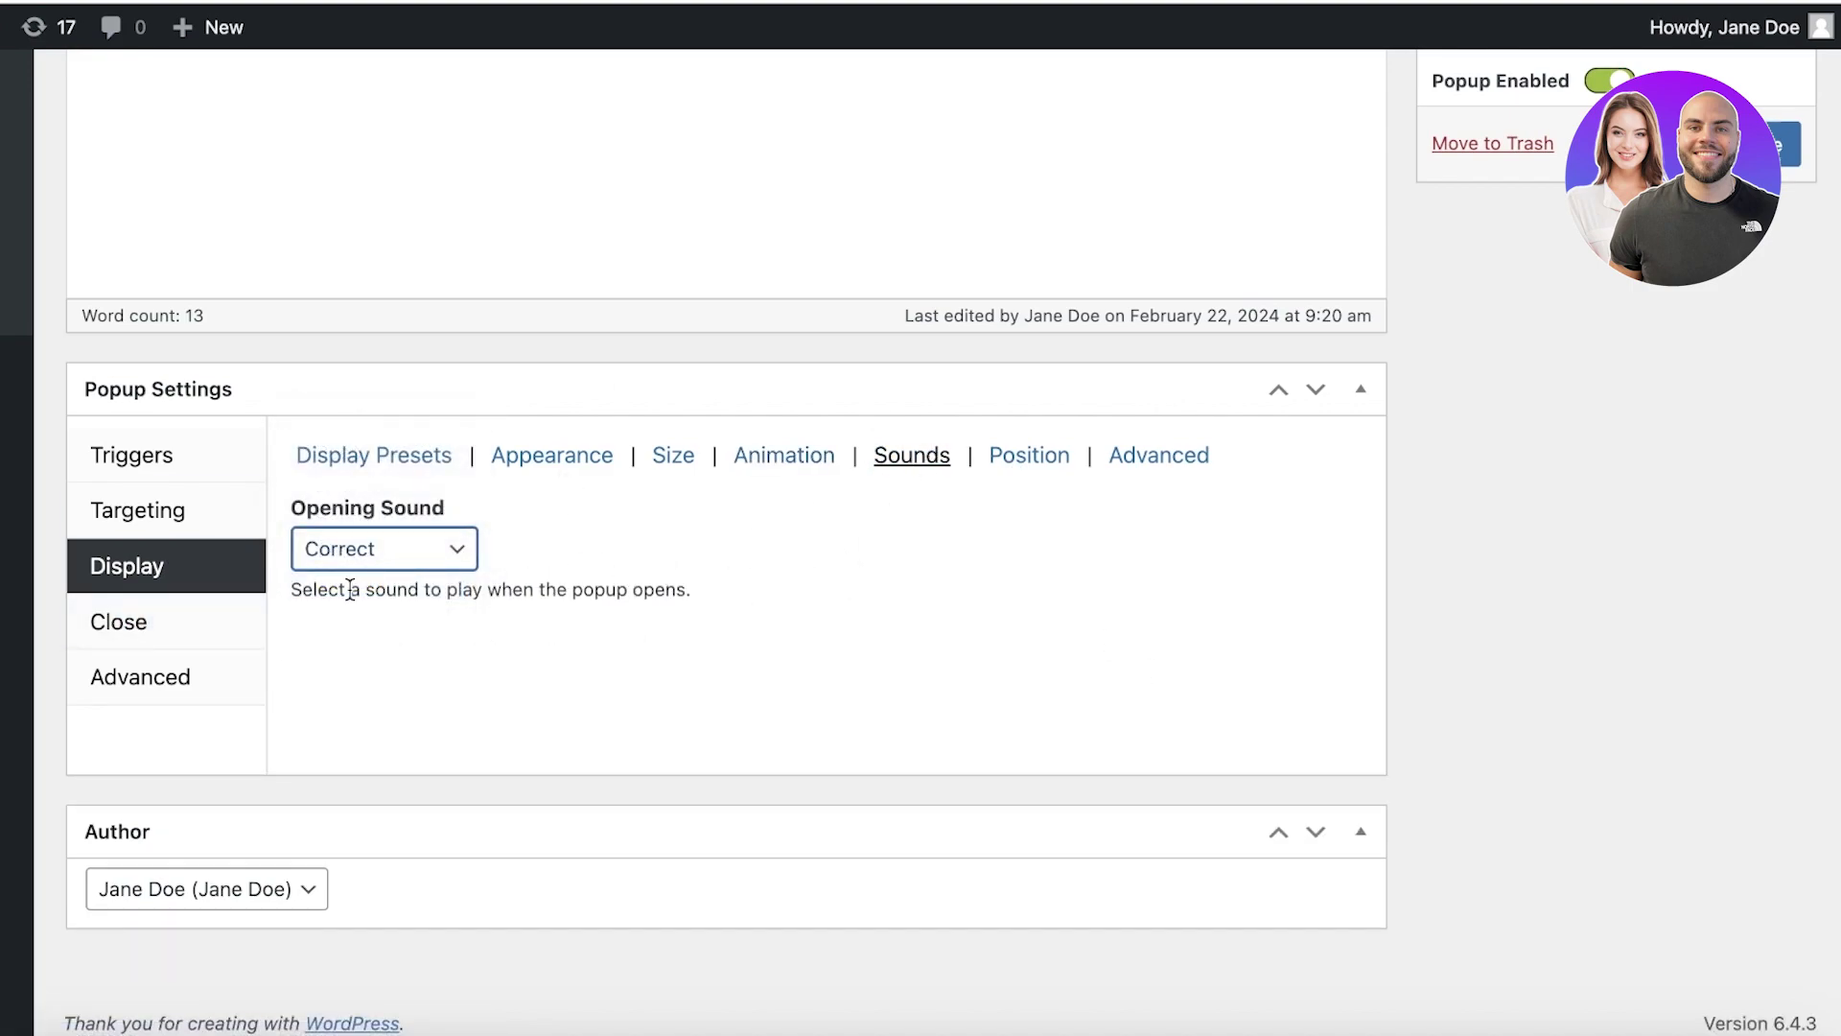
- Keep the position at Middle Center, tick Disable Overlay, and update the popup
{"action": "left_click", "coordinate": [1072, 469]}
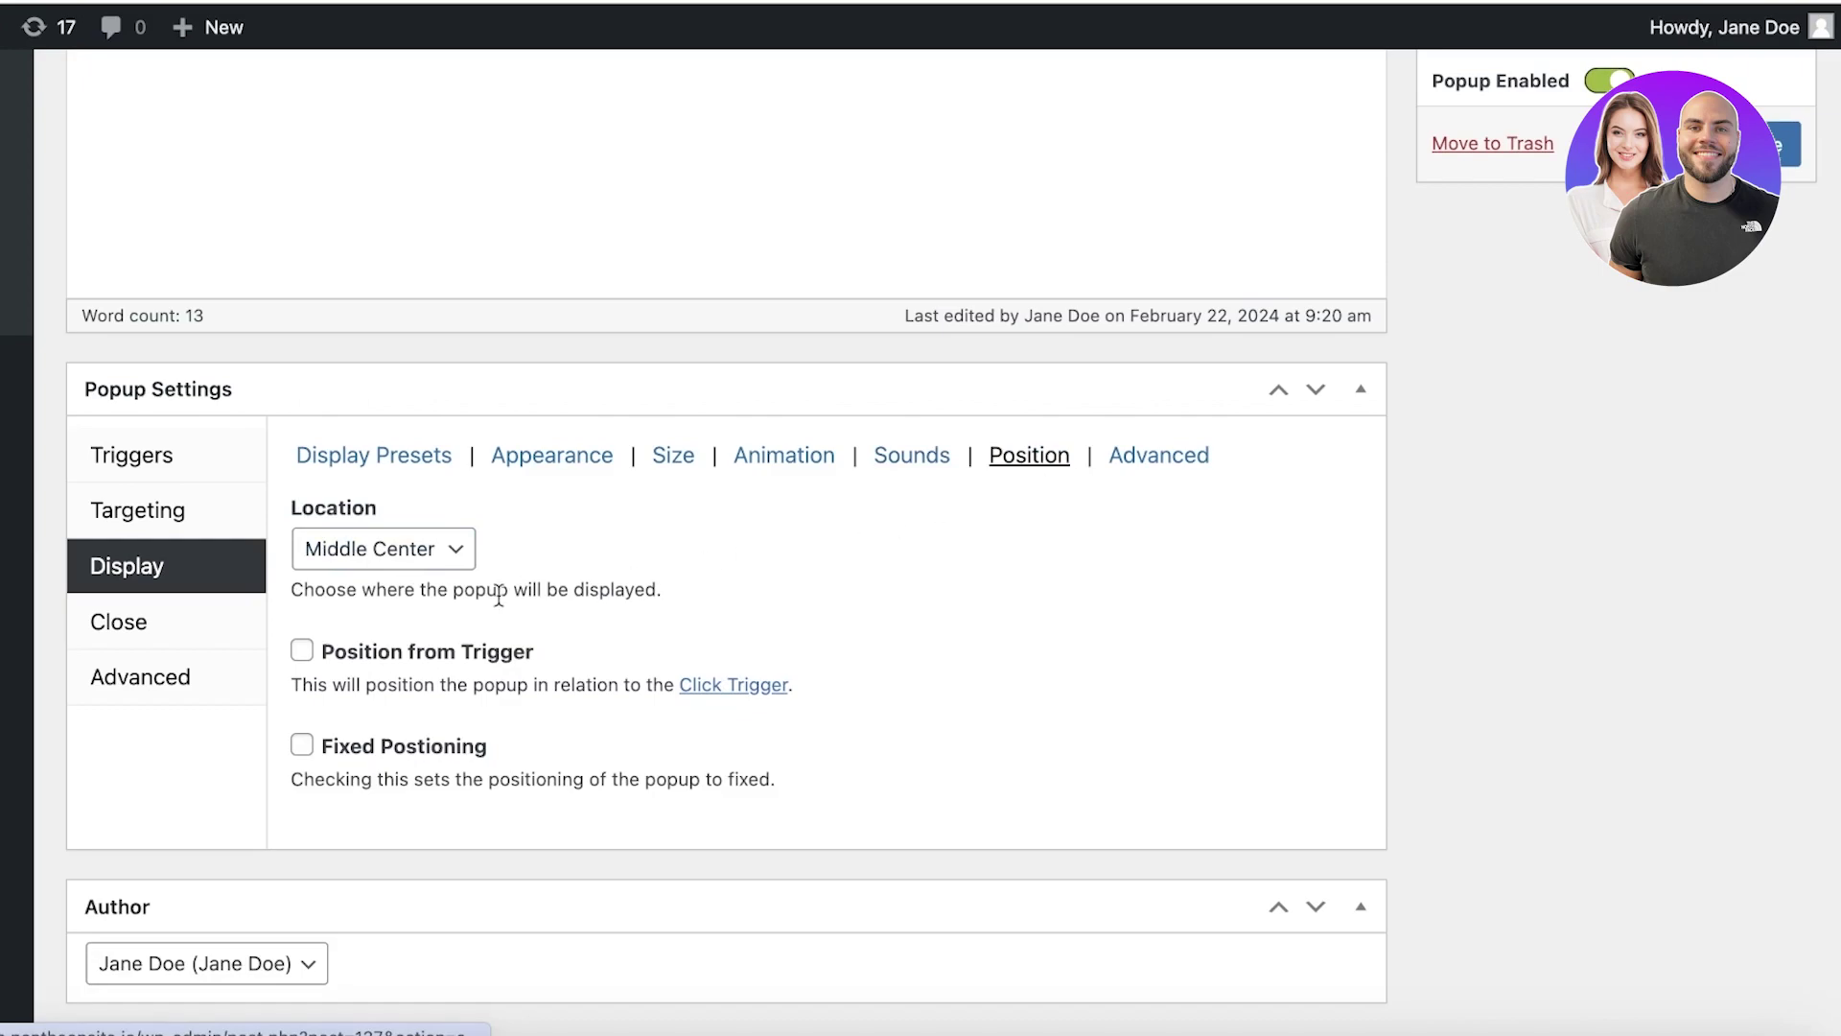
{"action": "left_click", "coordinate": [384, 549]}
{"action": "left_click", "coordinate": [380, 549]}
{"action": "left_click", "coordinate": [1179, 458]}
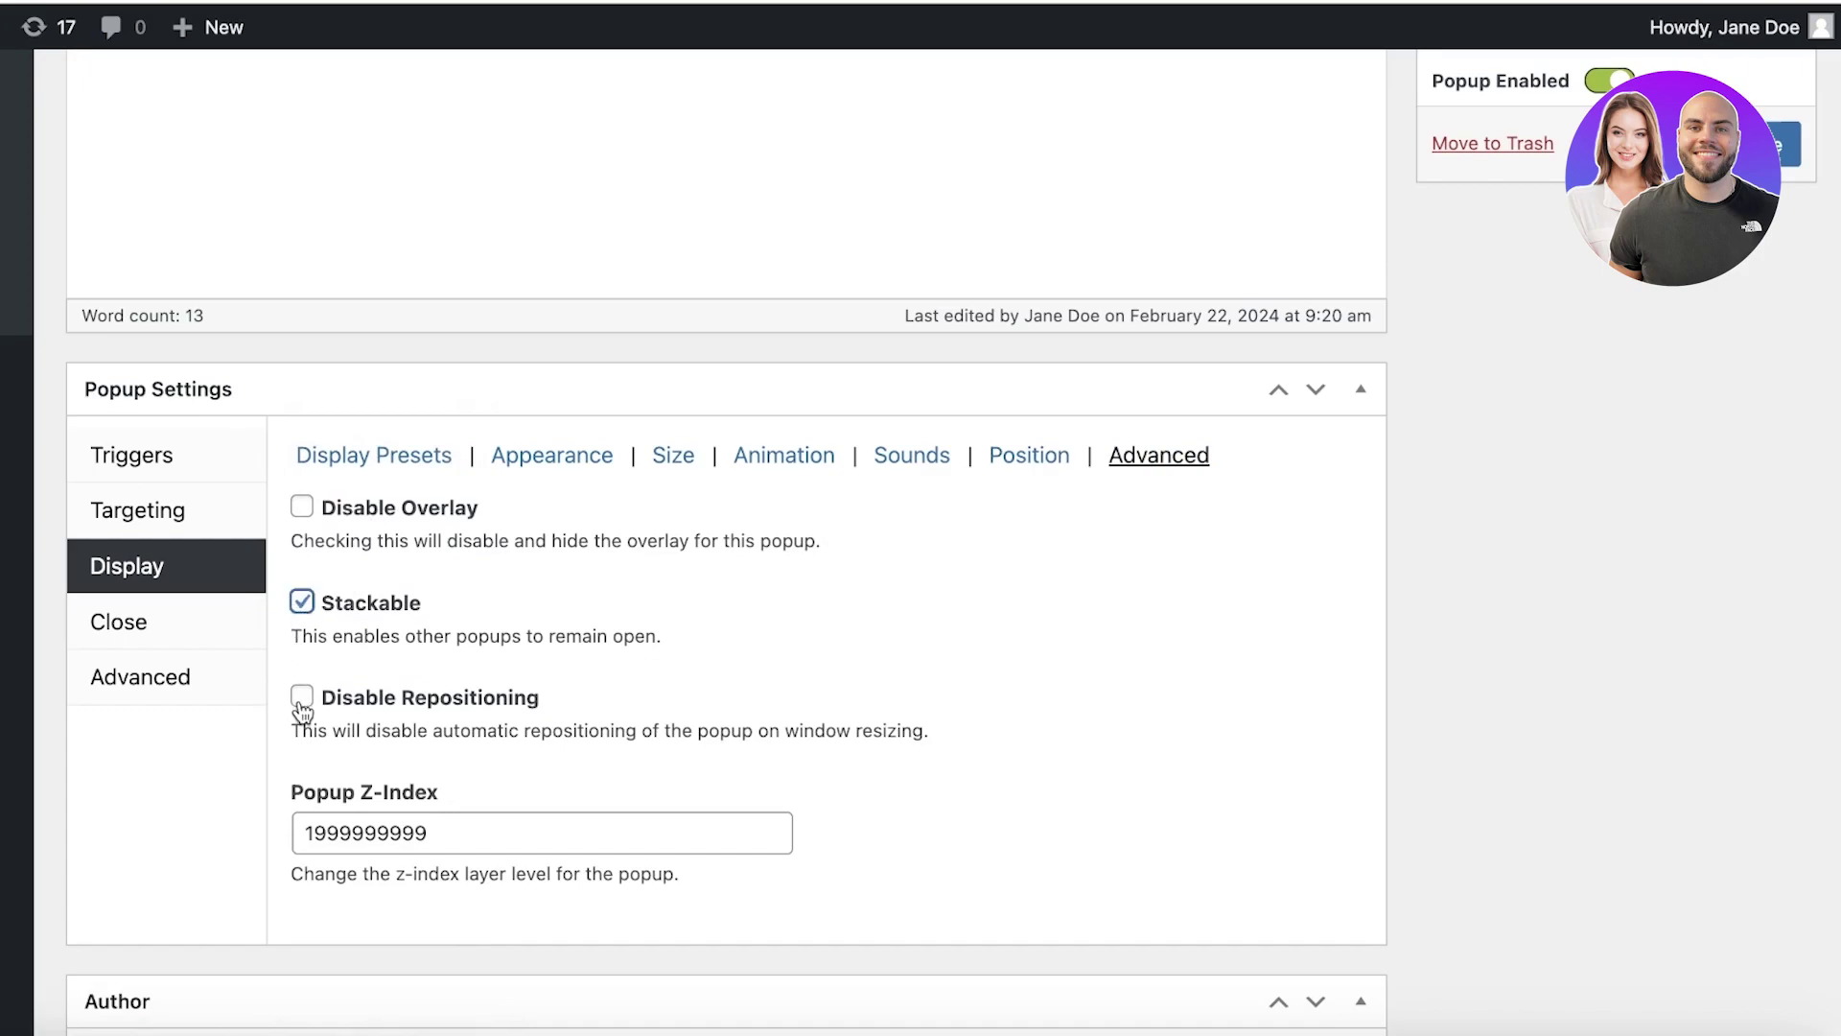
{"action": "left_click", "coordinate": [378, 518]}
{"action": "left_click", "coordinate": [1783, 144]}
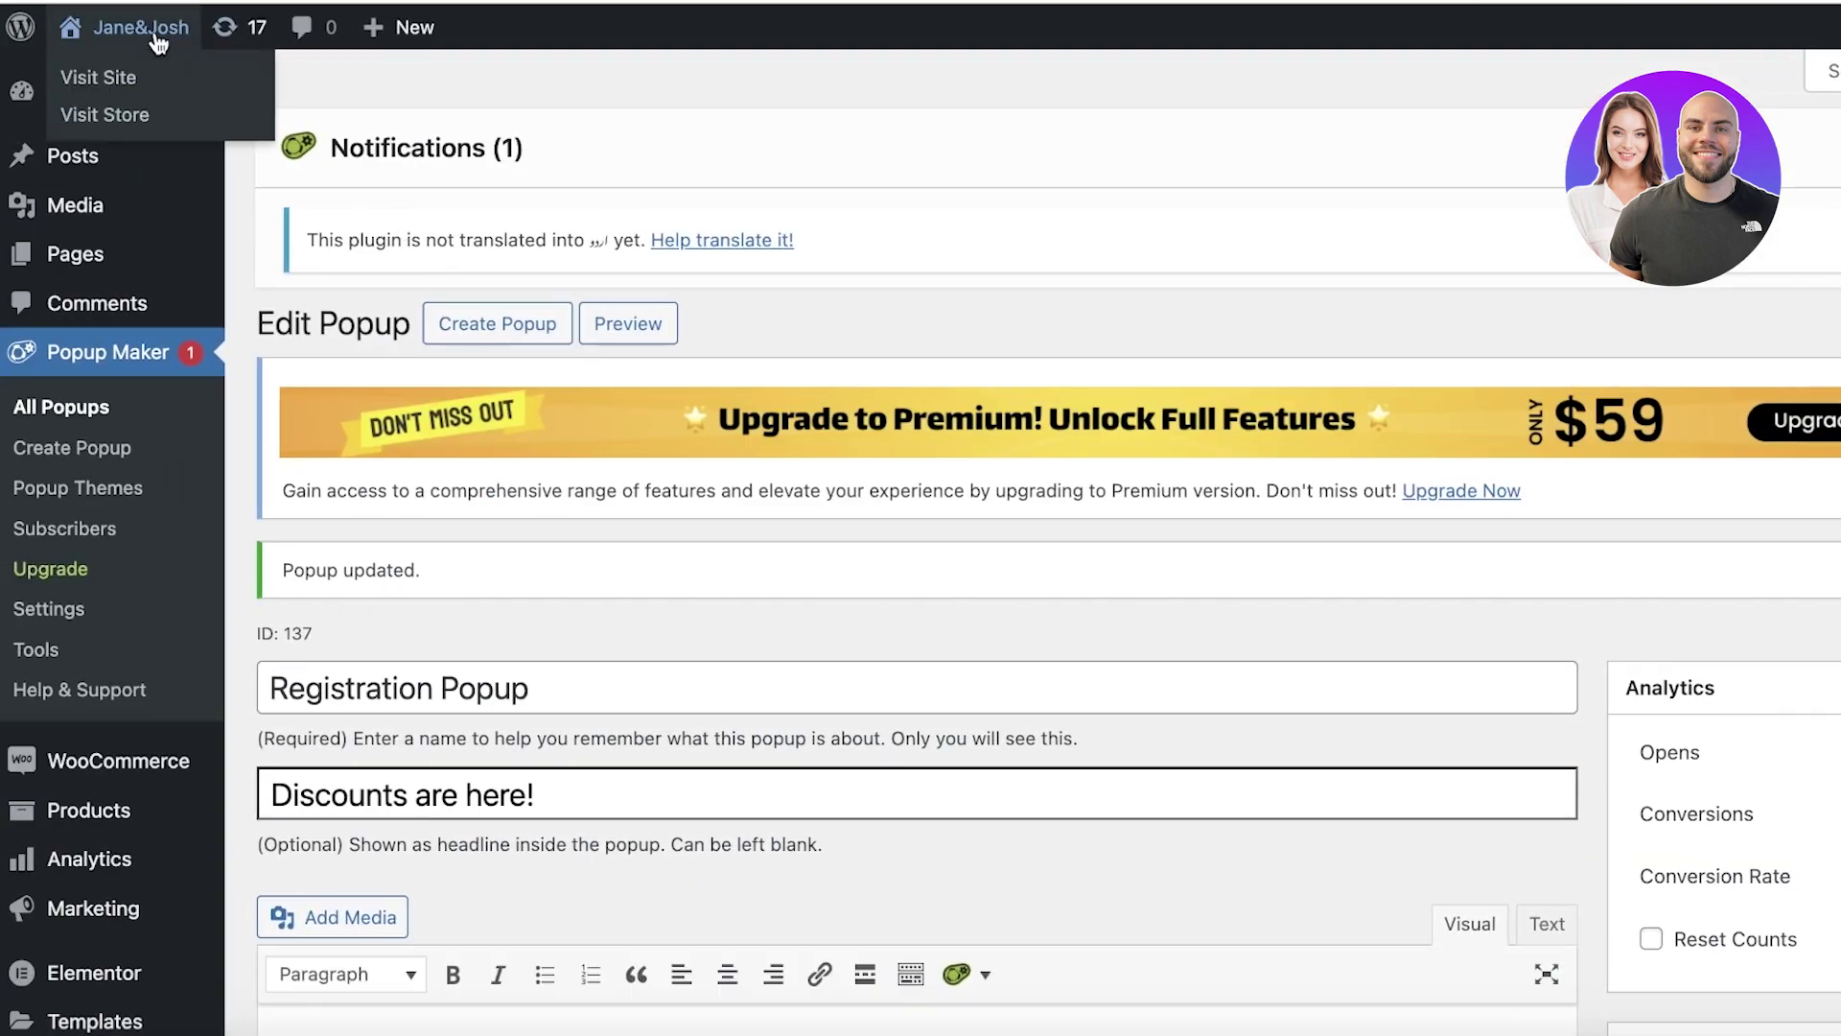
- View the live site in an Incognito window and close the centred Discounts are here! popup
{"action": "right_click", "coordinate": [151, 27]}
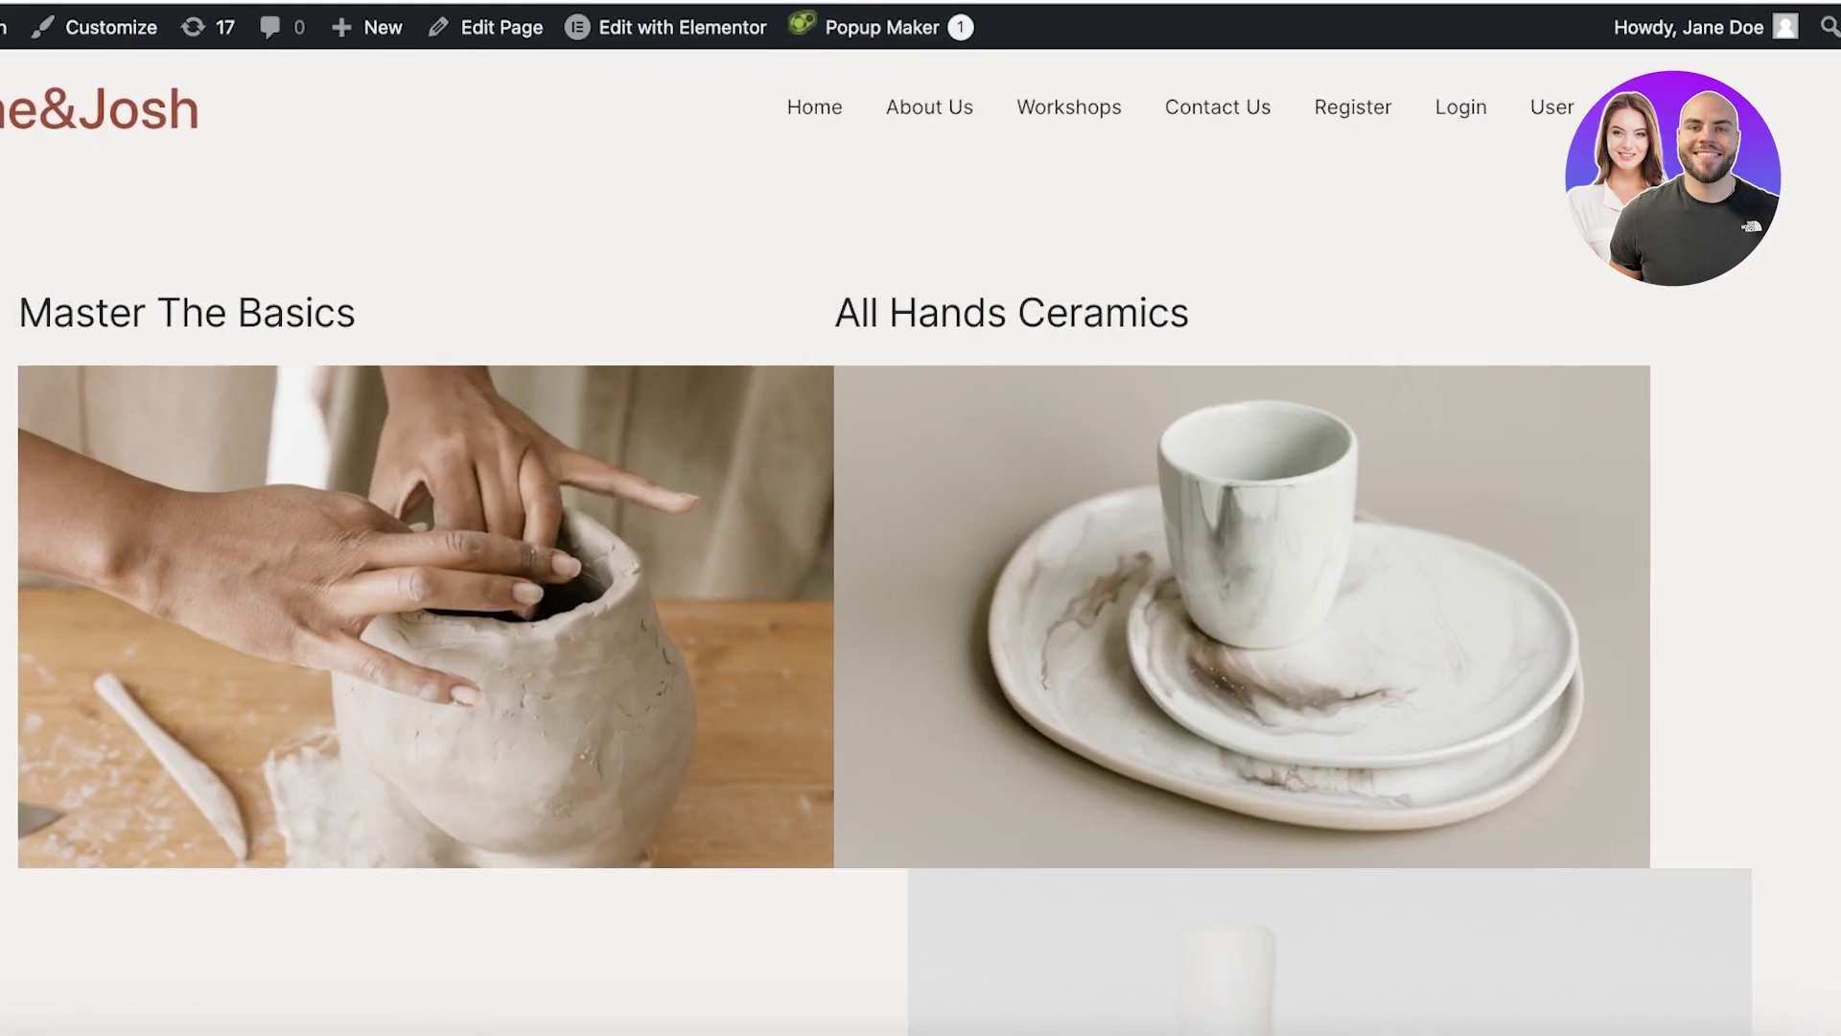
{"action": "key", "text": "alt+f"}
{"action": "key", "text": "super+shift+n"}
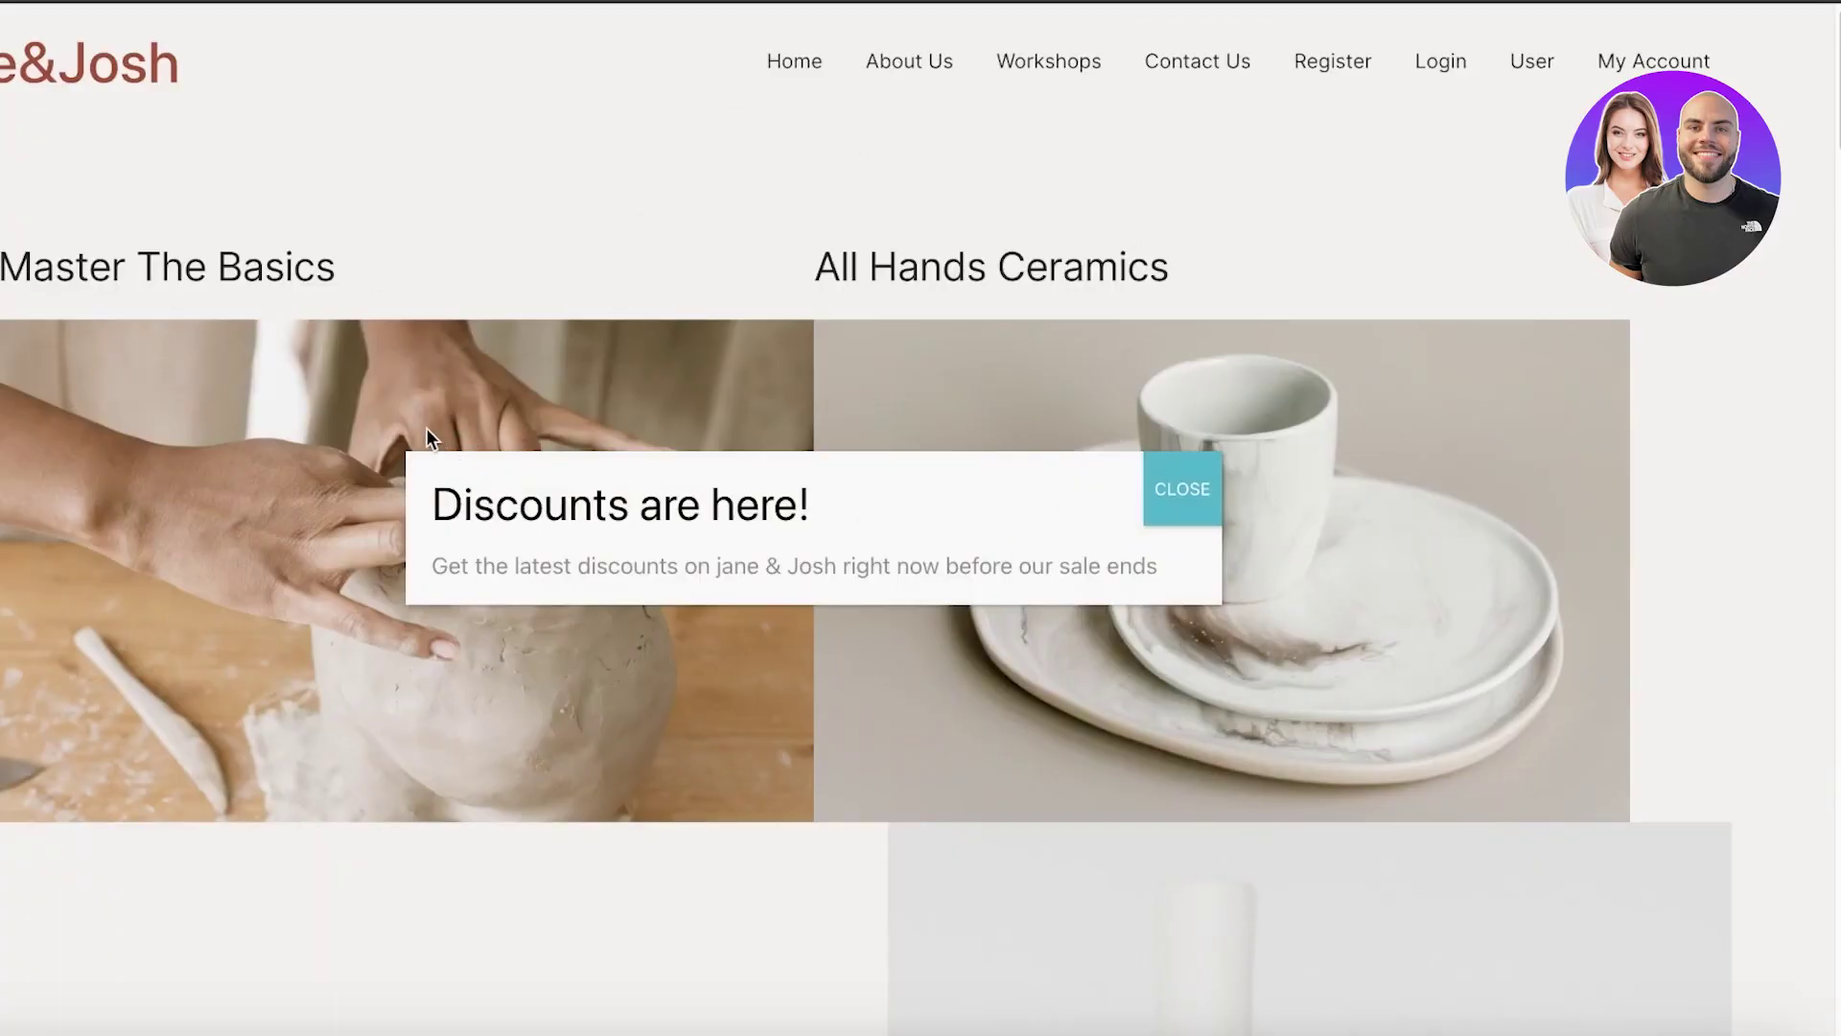
{"action": "scroll", "coordinate": [920, 565], "scroll_direction": "down", "scroll_amount": 5}
{"action": "scroll", "coordinate": [806, 460], "scroll_direction": "up", "scroll_amount": 5}
{"action": "left_click", "coordinate": [1177, 494]}
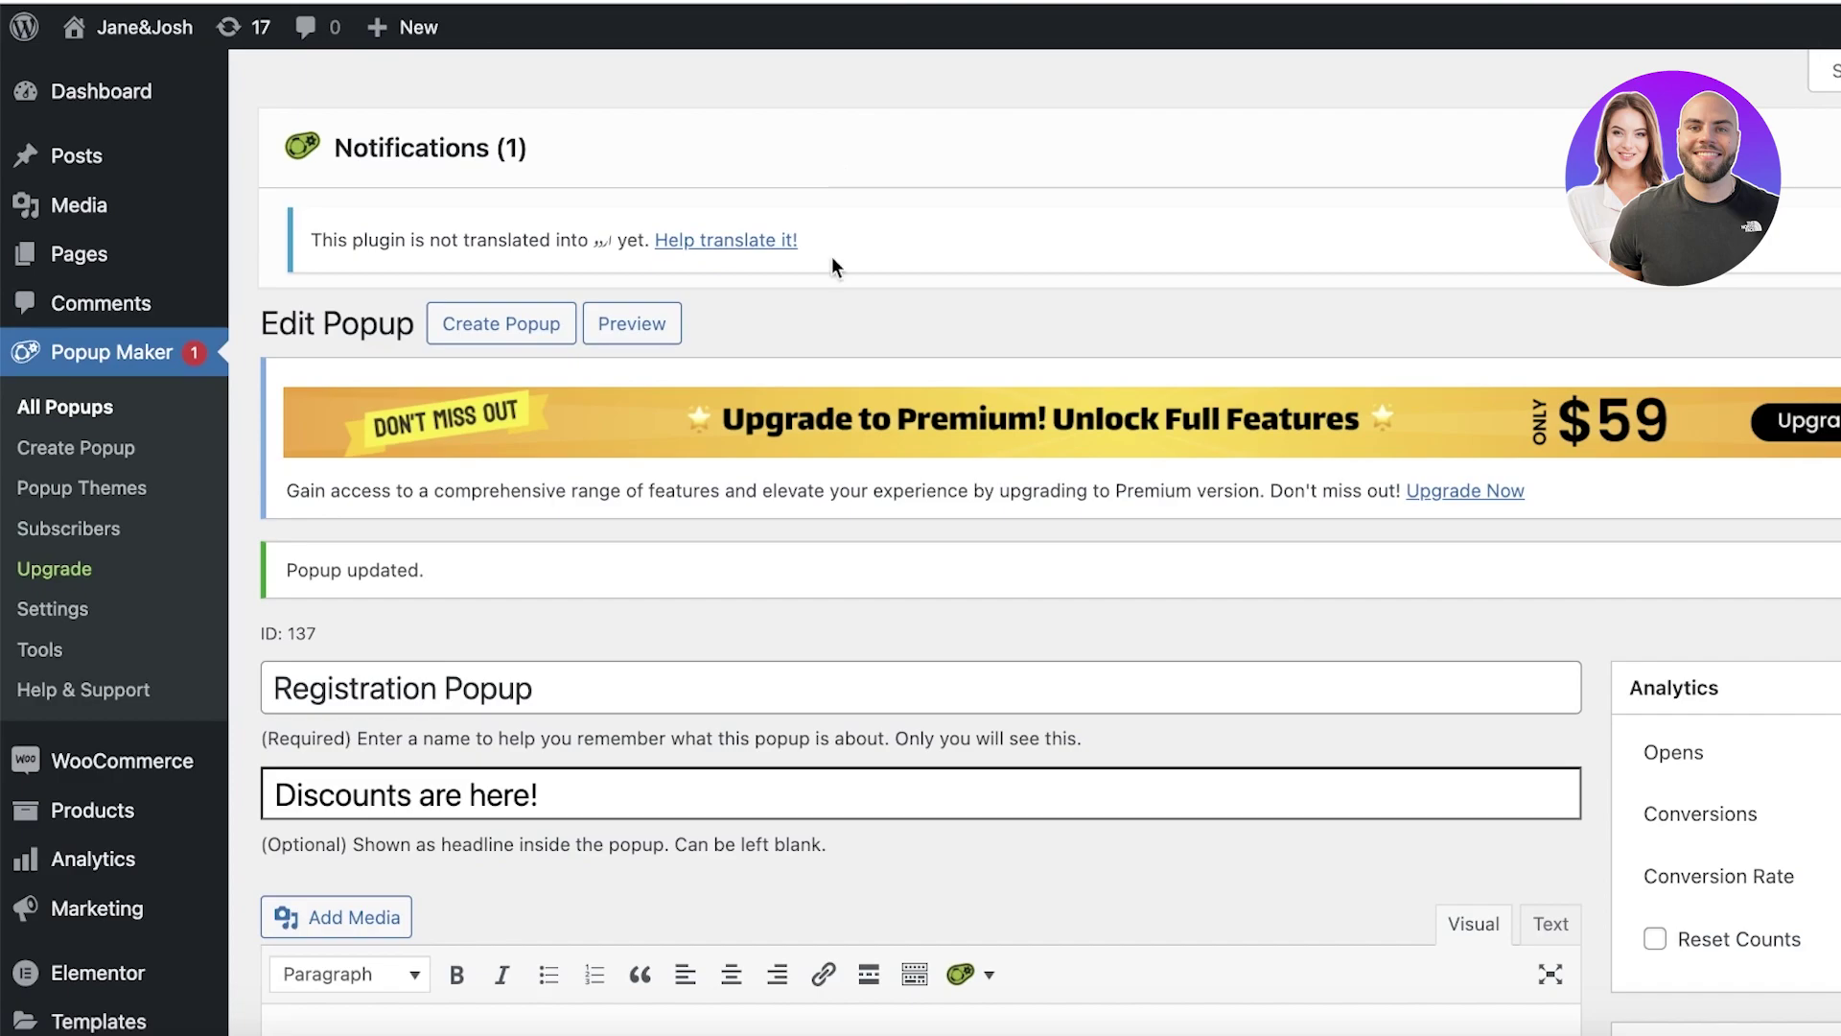
- Review the popup's theme, animation, sound, Middle Center position and advanced overlay options, then update it
{"action": "scroll", "coordinate": [624, 621], "scroll_direction": "down", "scroll_amount": 10}
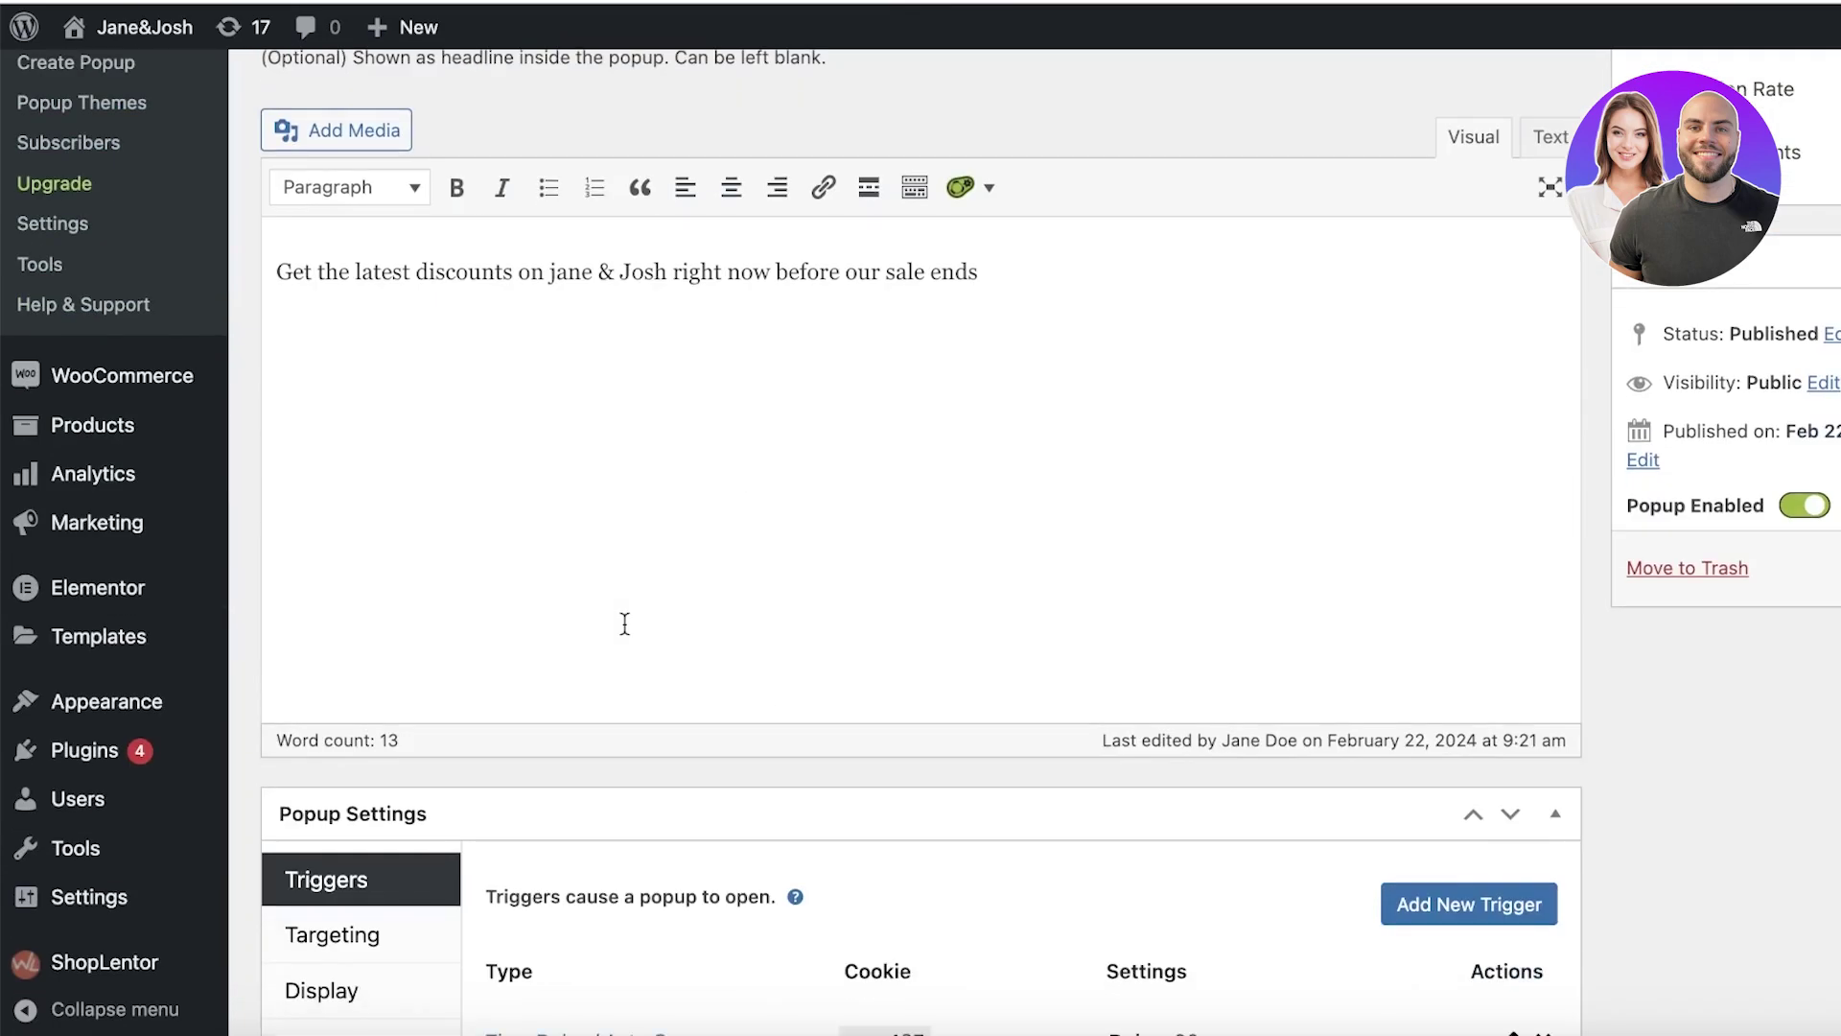
{"action": "scroll", "coordinate": [431, 361], "scroll_direction": "up", "scroll_amount": 5}
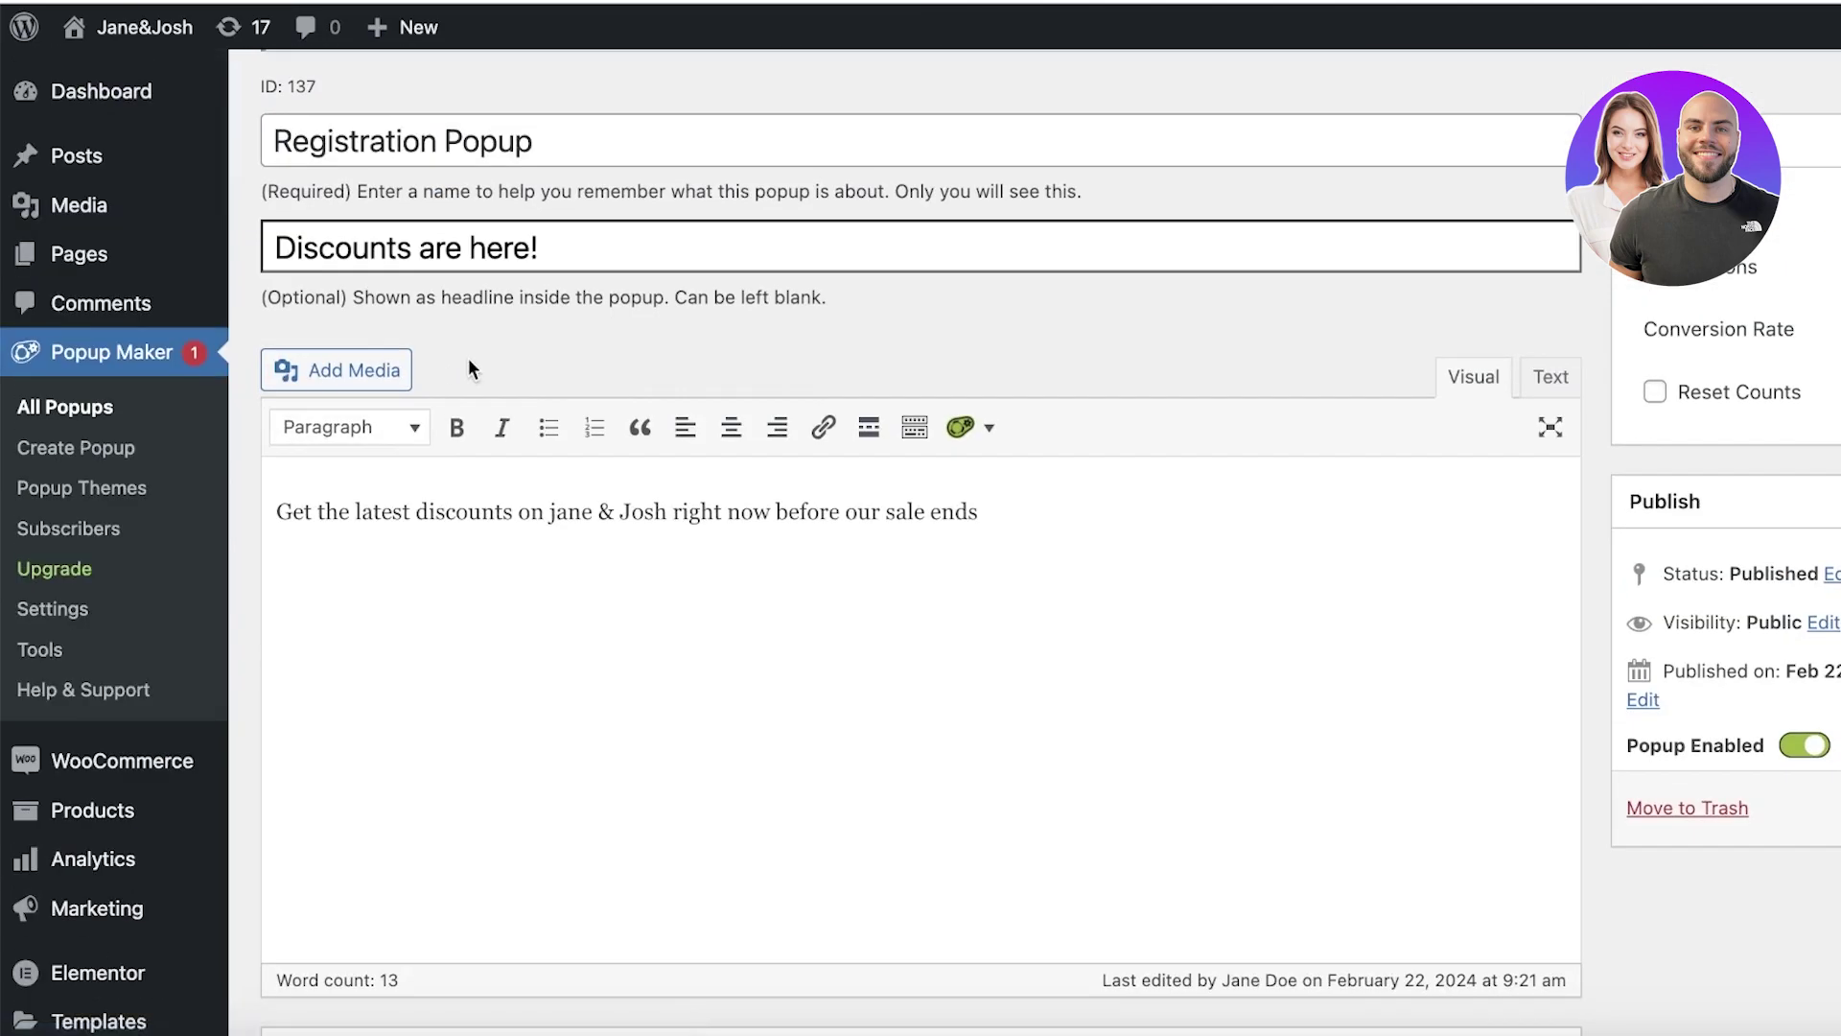
{"action": "scroll", "coordinate": [1077, 423], "scroll_direction": "down", "scroll_amount": 3}
{"action": "scroll", "coordinate": [1076, 423], "scroll_direction": "down", "scroll_amount": 5}
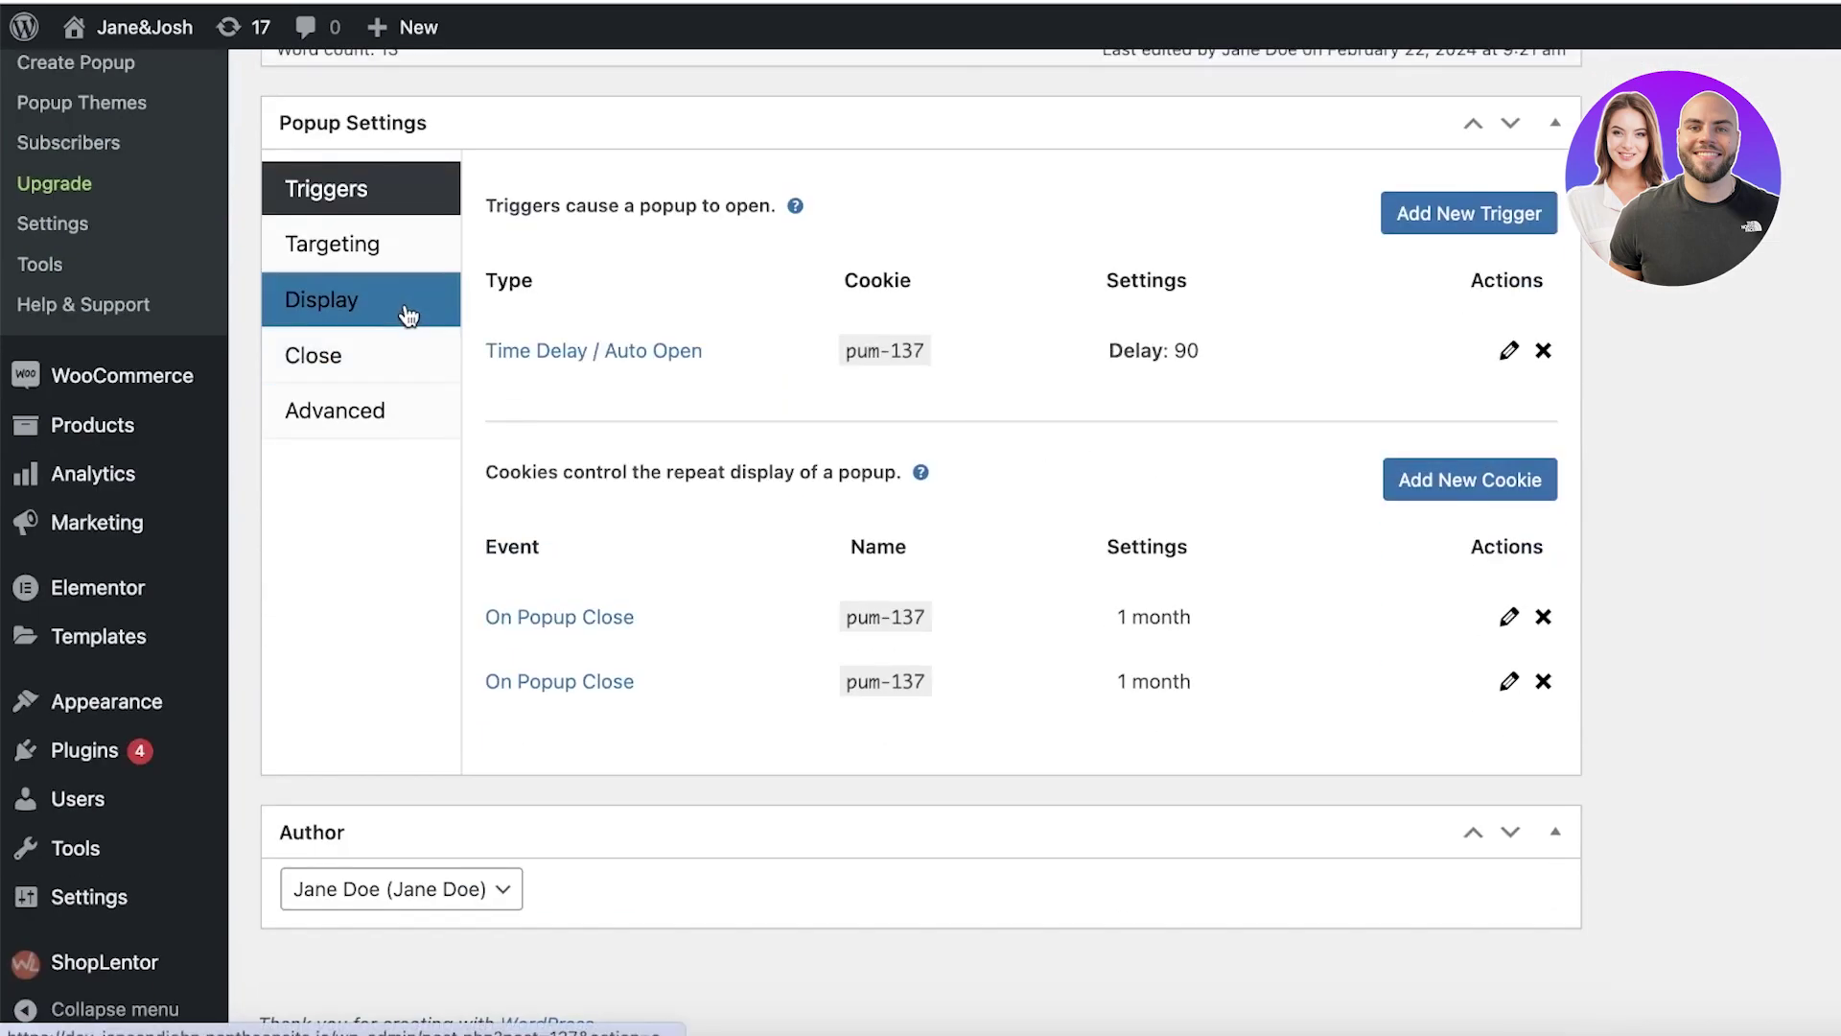
{"action": "left_click", "coordinate": [331, 244]}
{"action": "left_click", "coordinate": [312, 297]}
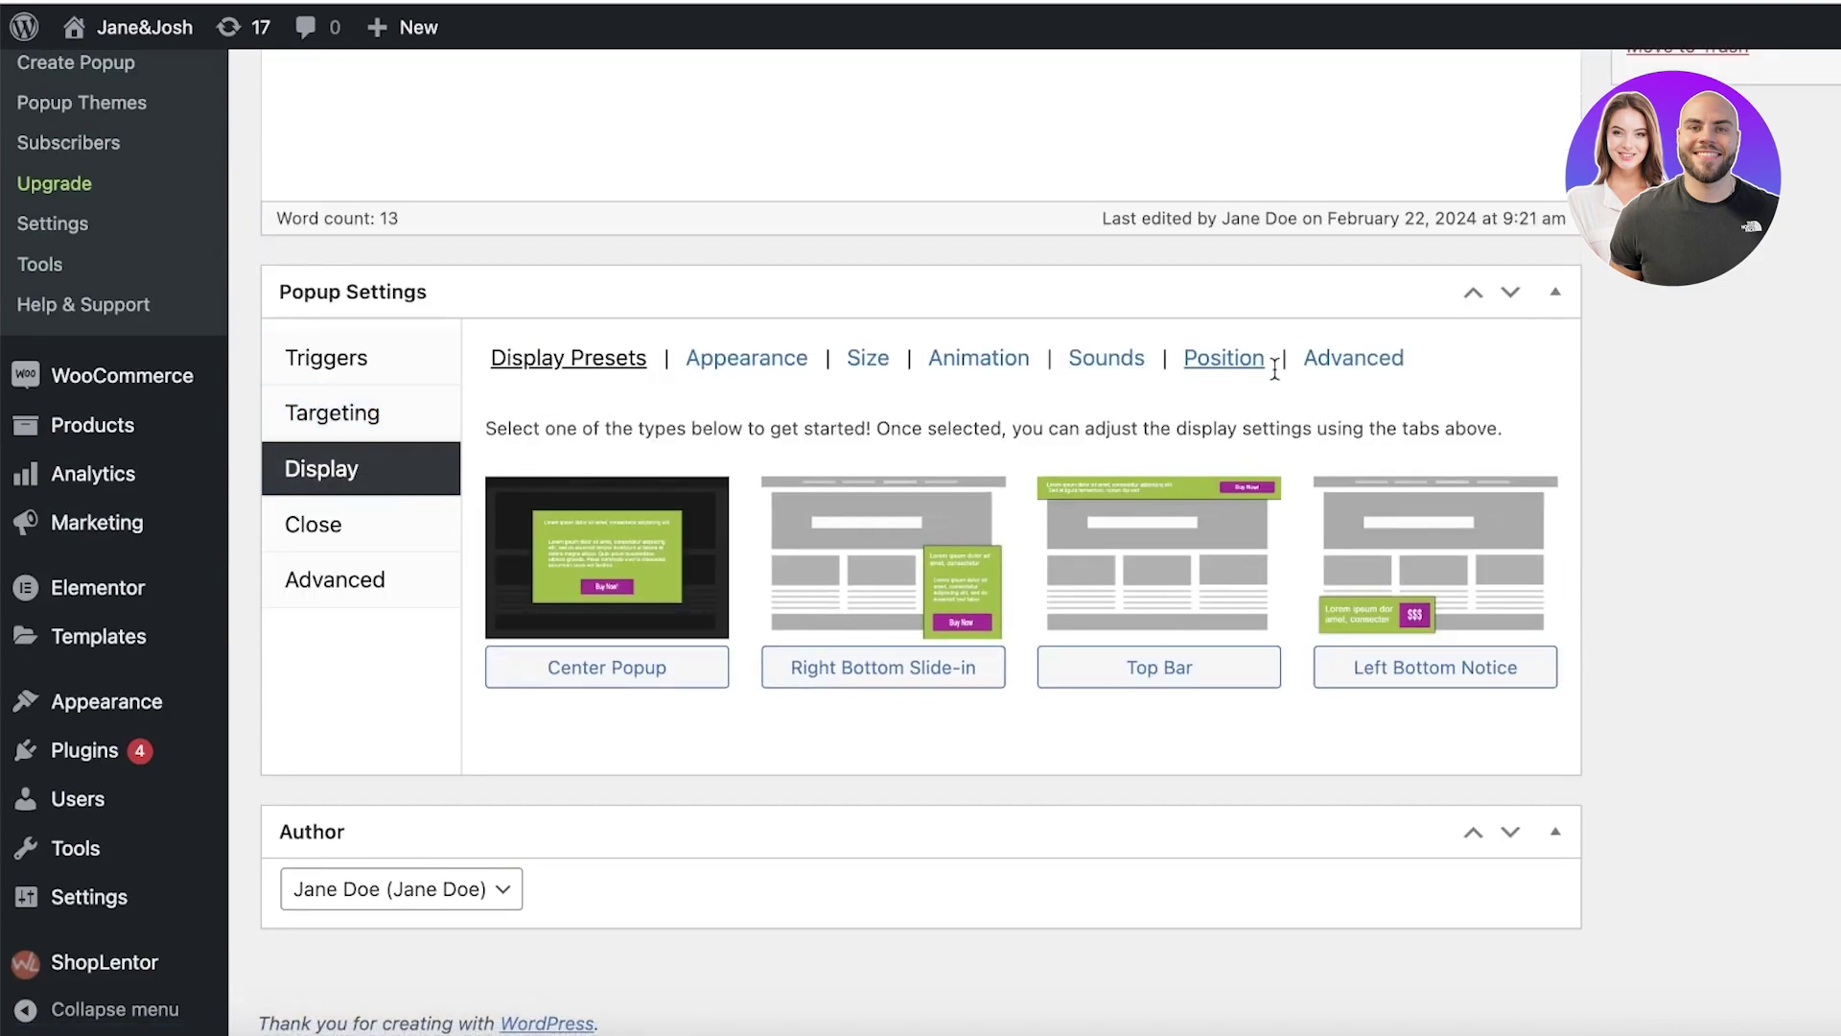
{"action": "left_click", "coordinate": [767, 362]}
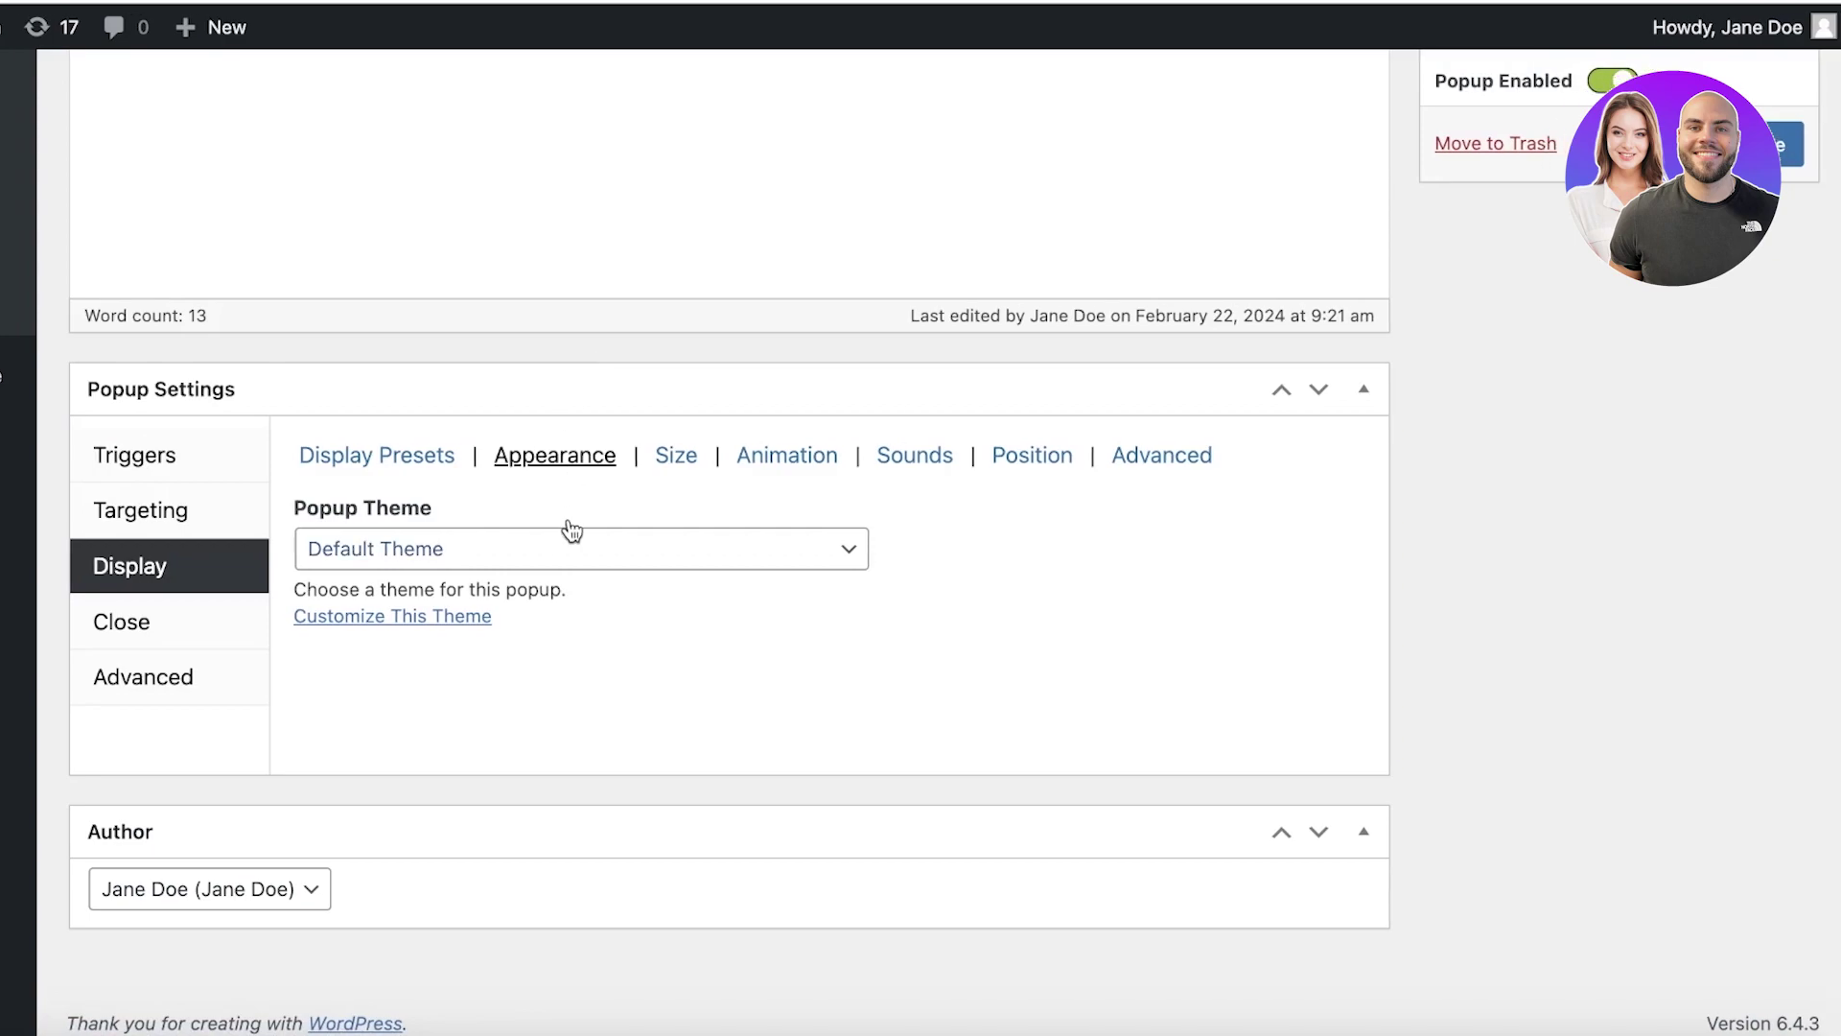
{"action": "left_click", "coordinate": [787, 458]}
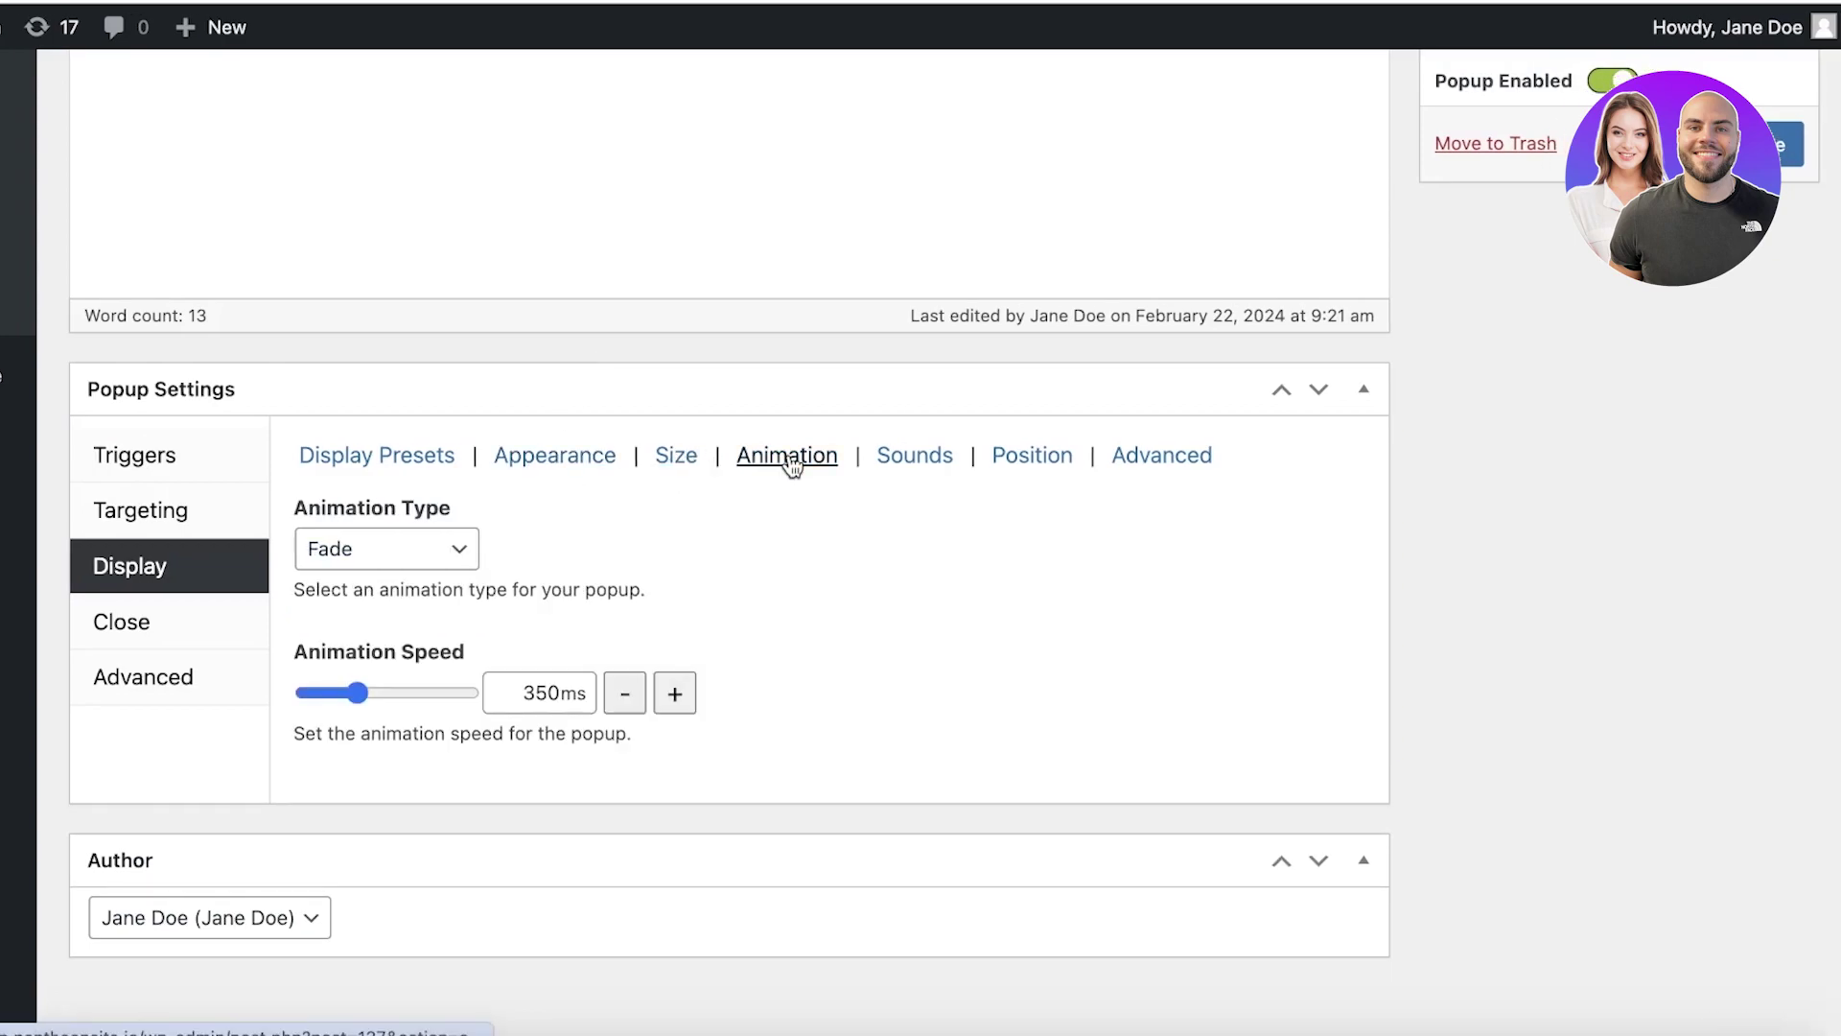
{"action": "left_click", "coordinate": [876, 449]}
{"action": "left_click", "coordinate": [1002, 465]}
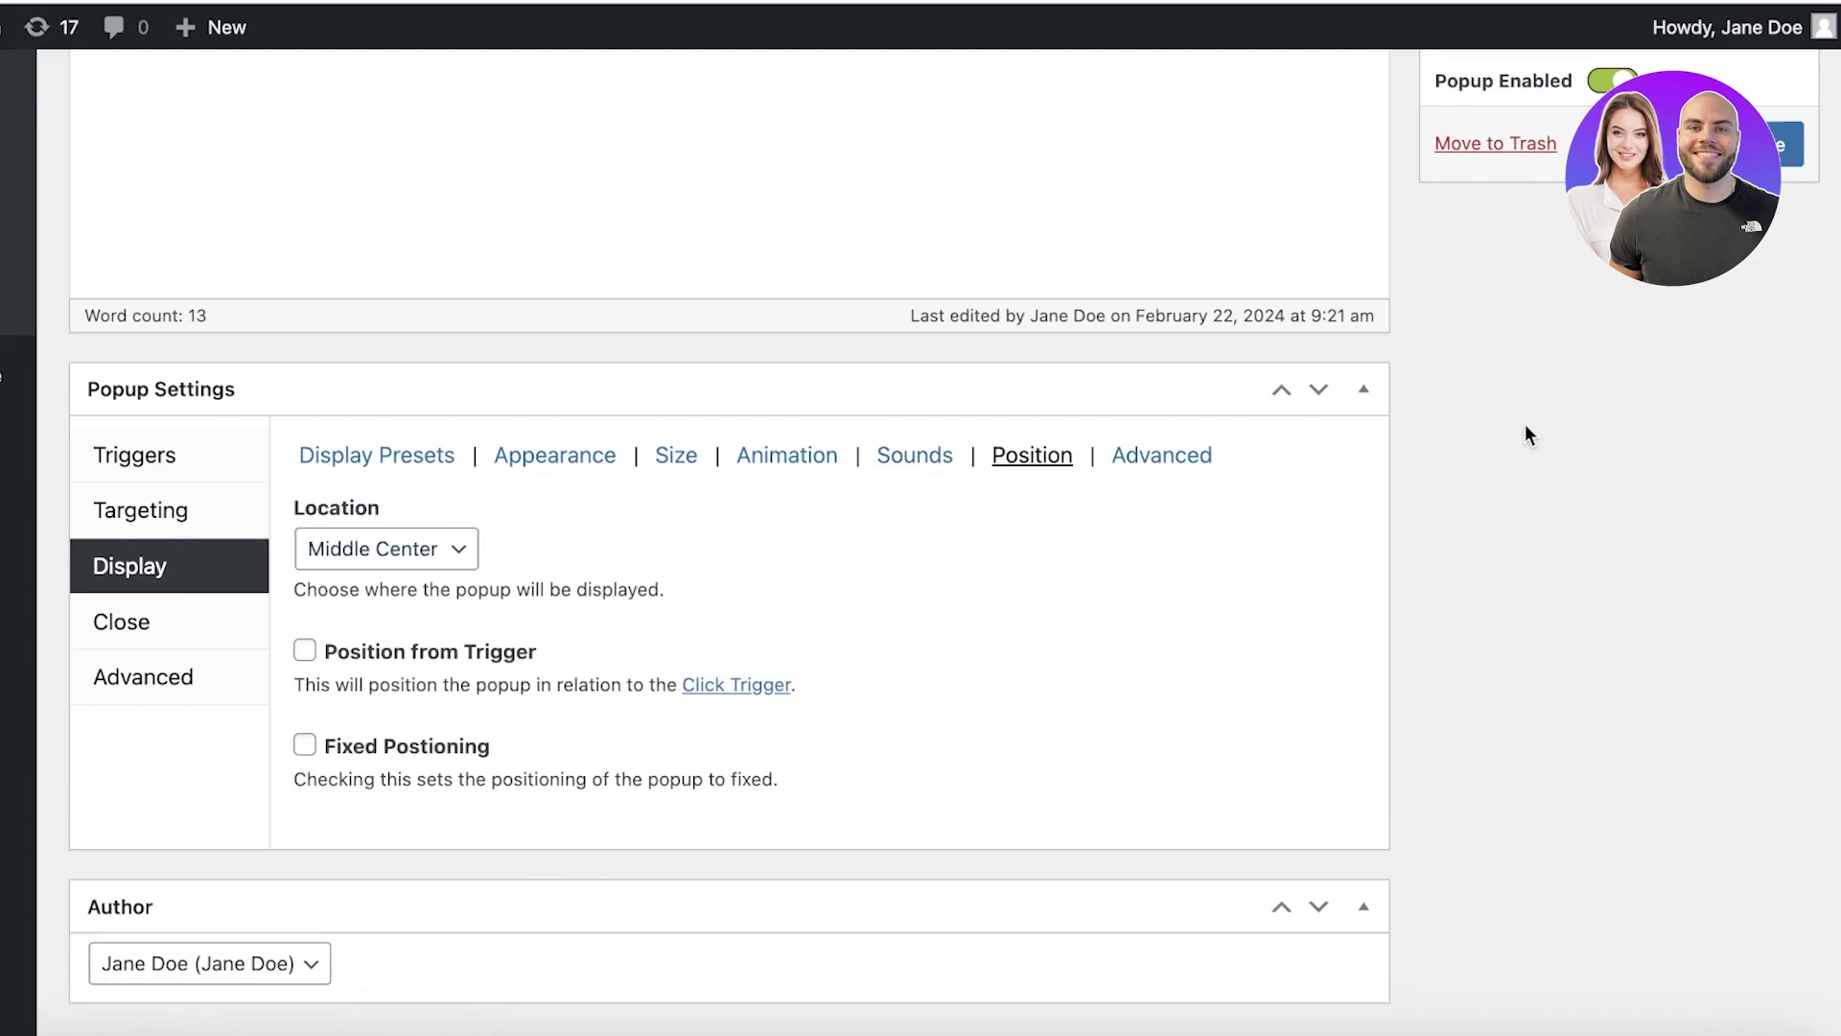
{"action": "left_click", "coordinate": [1174, 448]}
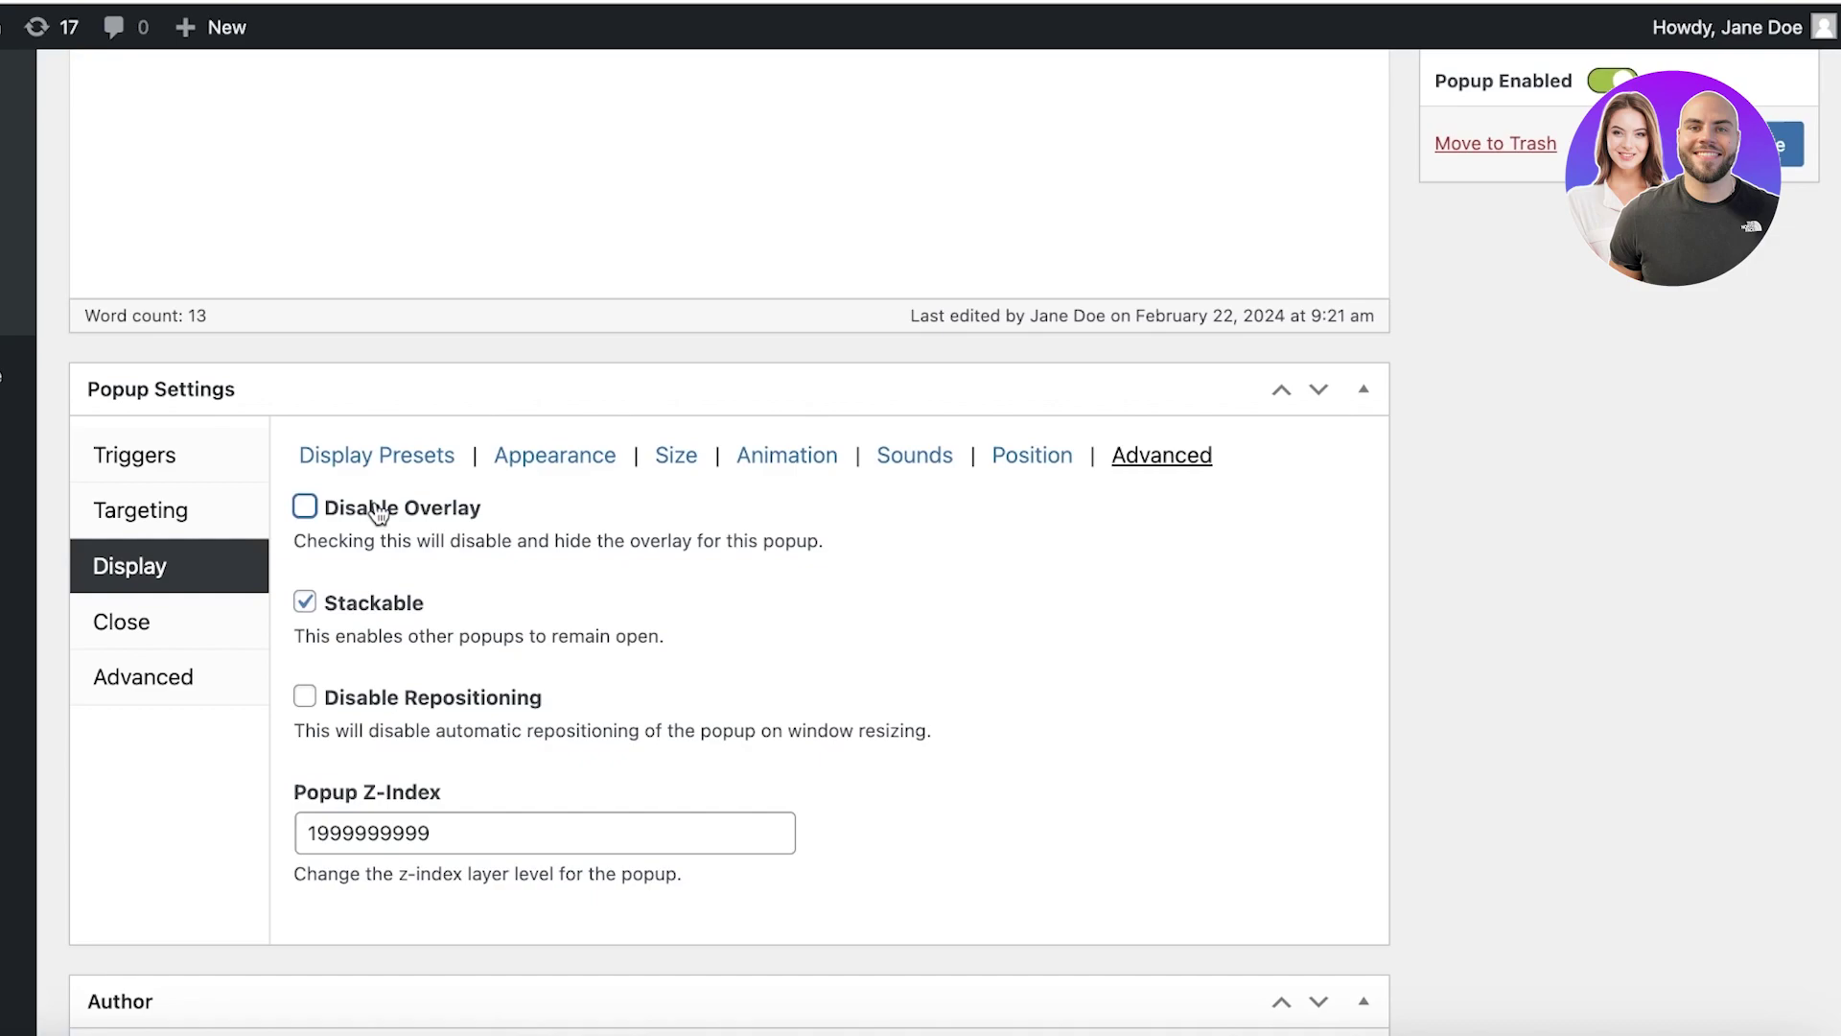
{"action": "left_click", "coordinate": [1740, 144]}
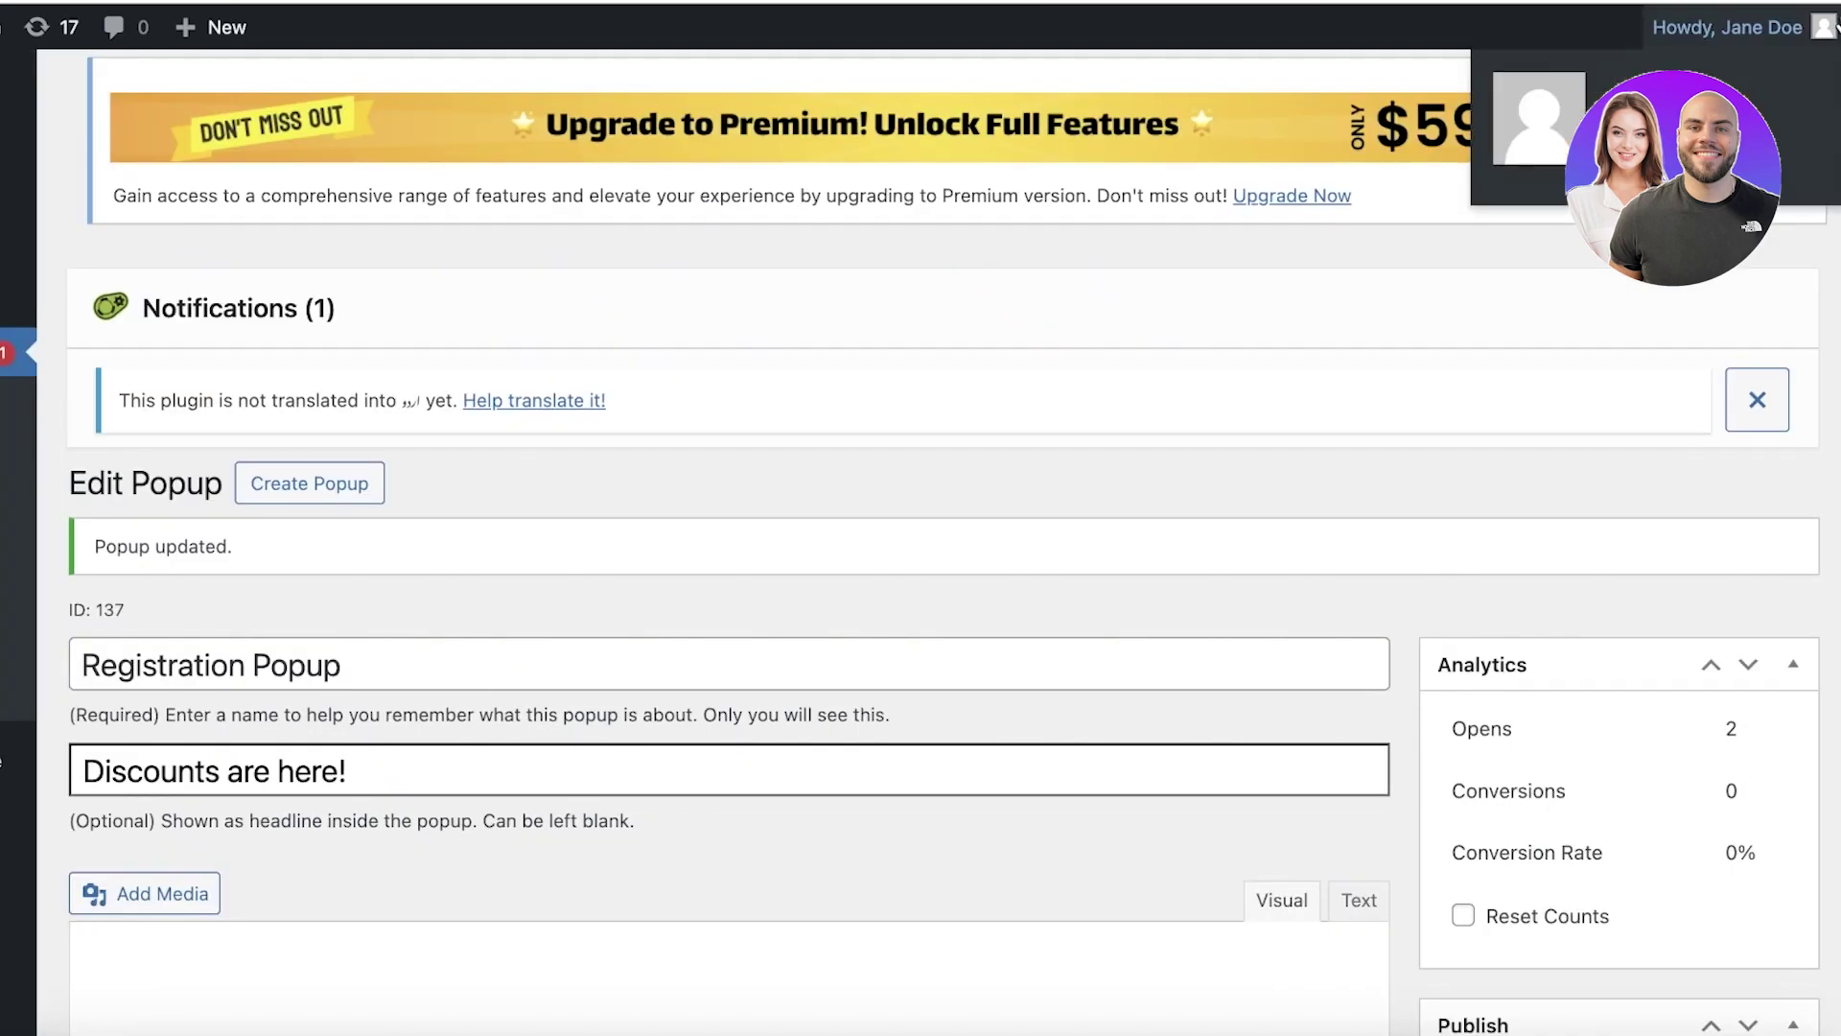
- Load the live dev site in a new Incognito window to see the centred popup
{"action": "left_click", "coordinate": [1824, 5]}
{"action": "key", "text": "super+shift+n"}
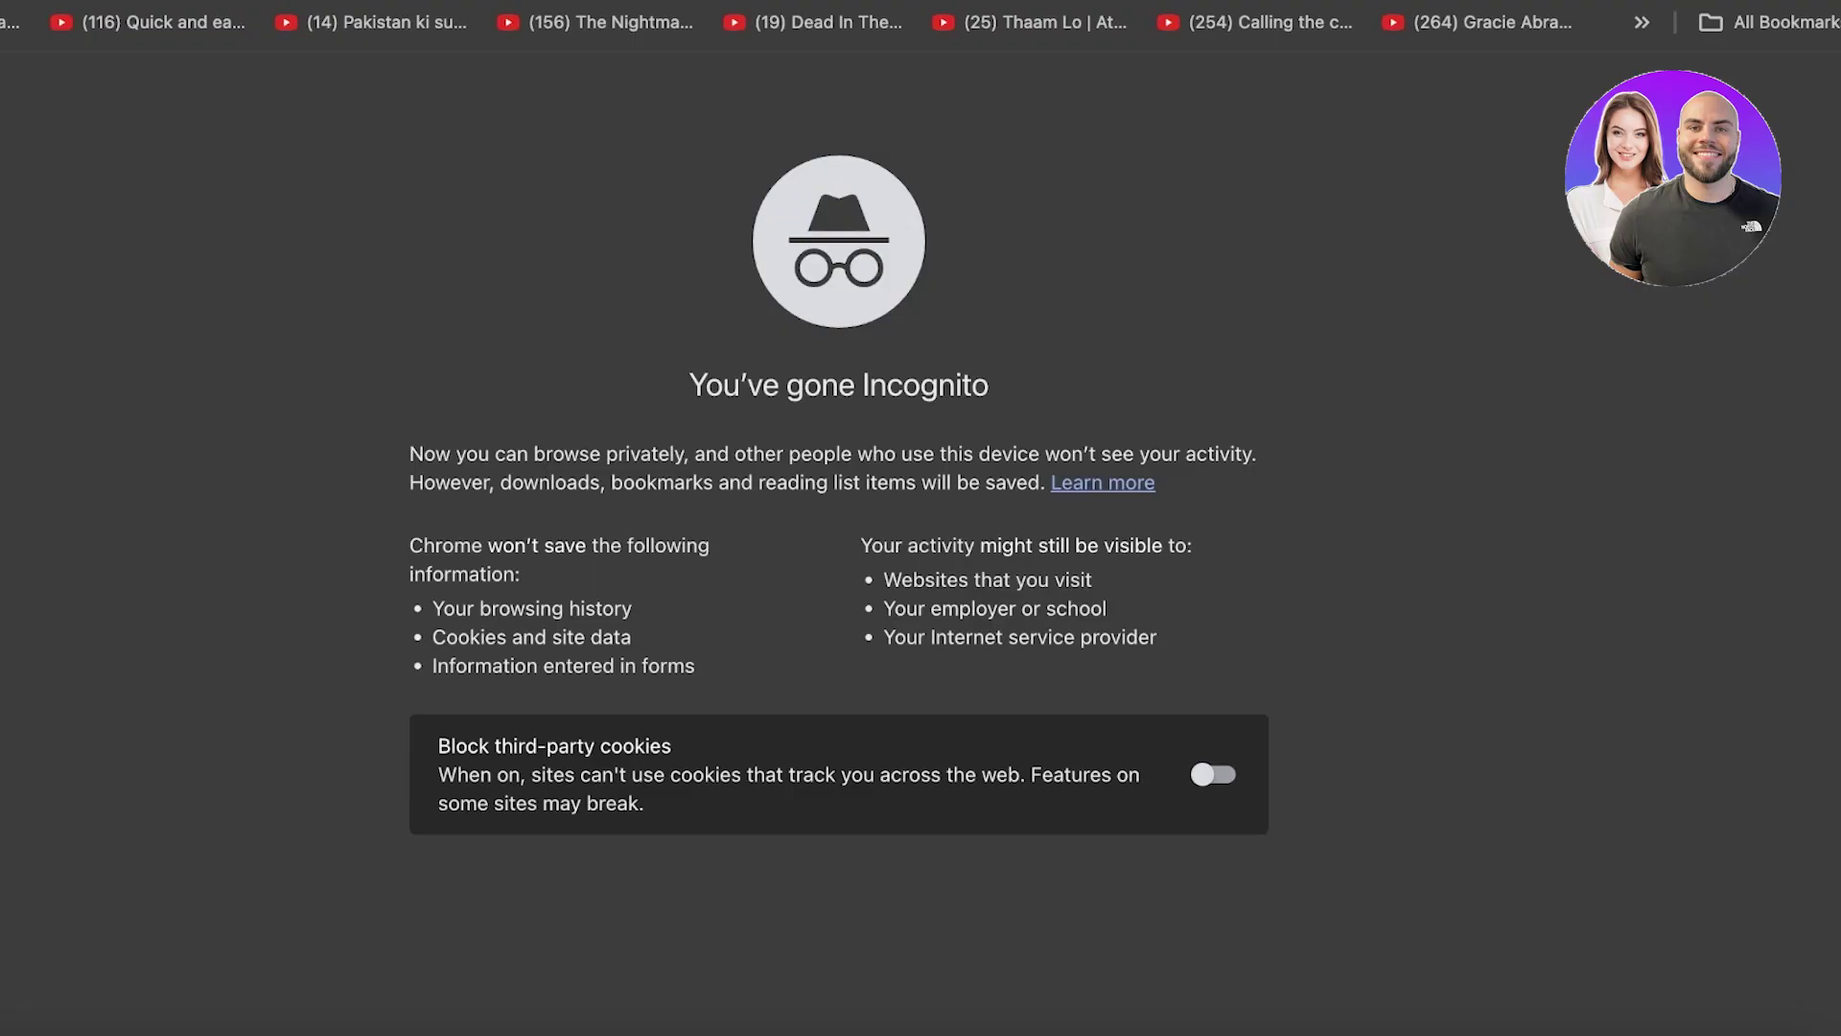
{"action": "type", "text": "dev"}
{"action": "key", "text": "Return"}
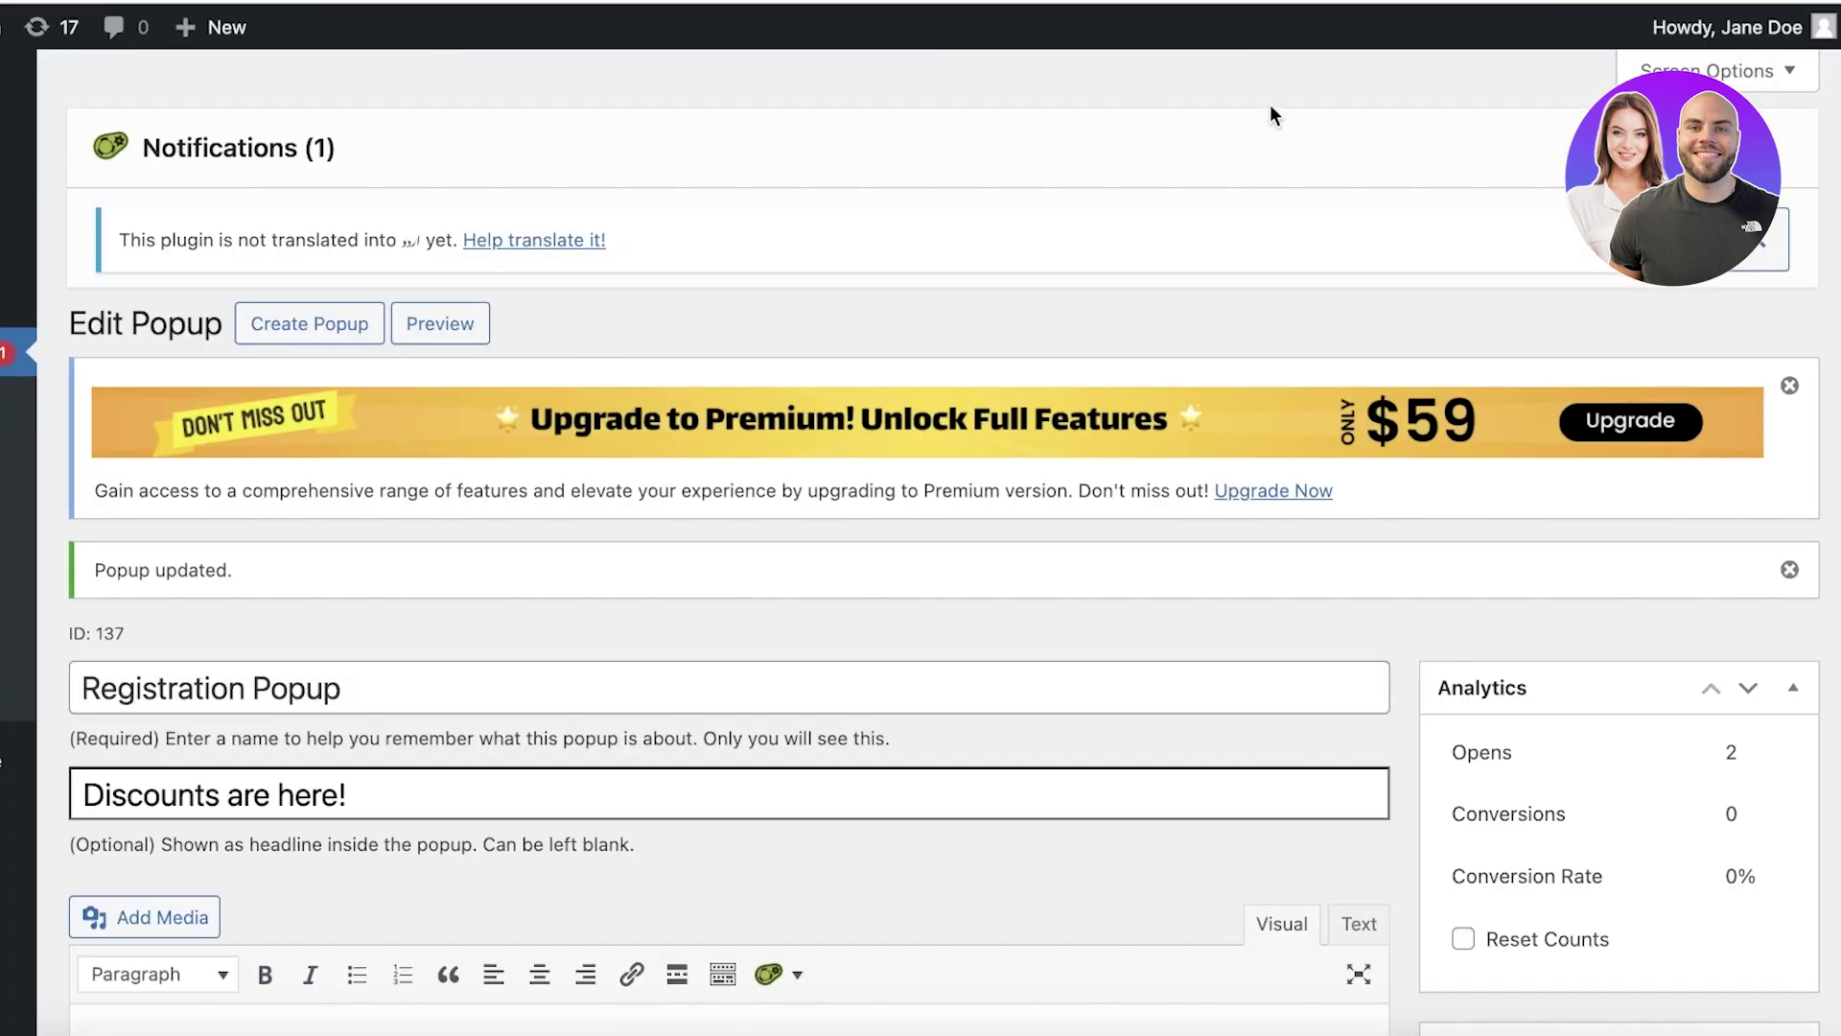
- Switch back to the WordPress Registration Popup editor window
{"action": "left_click", "coordinate": [1815, 5]}
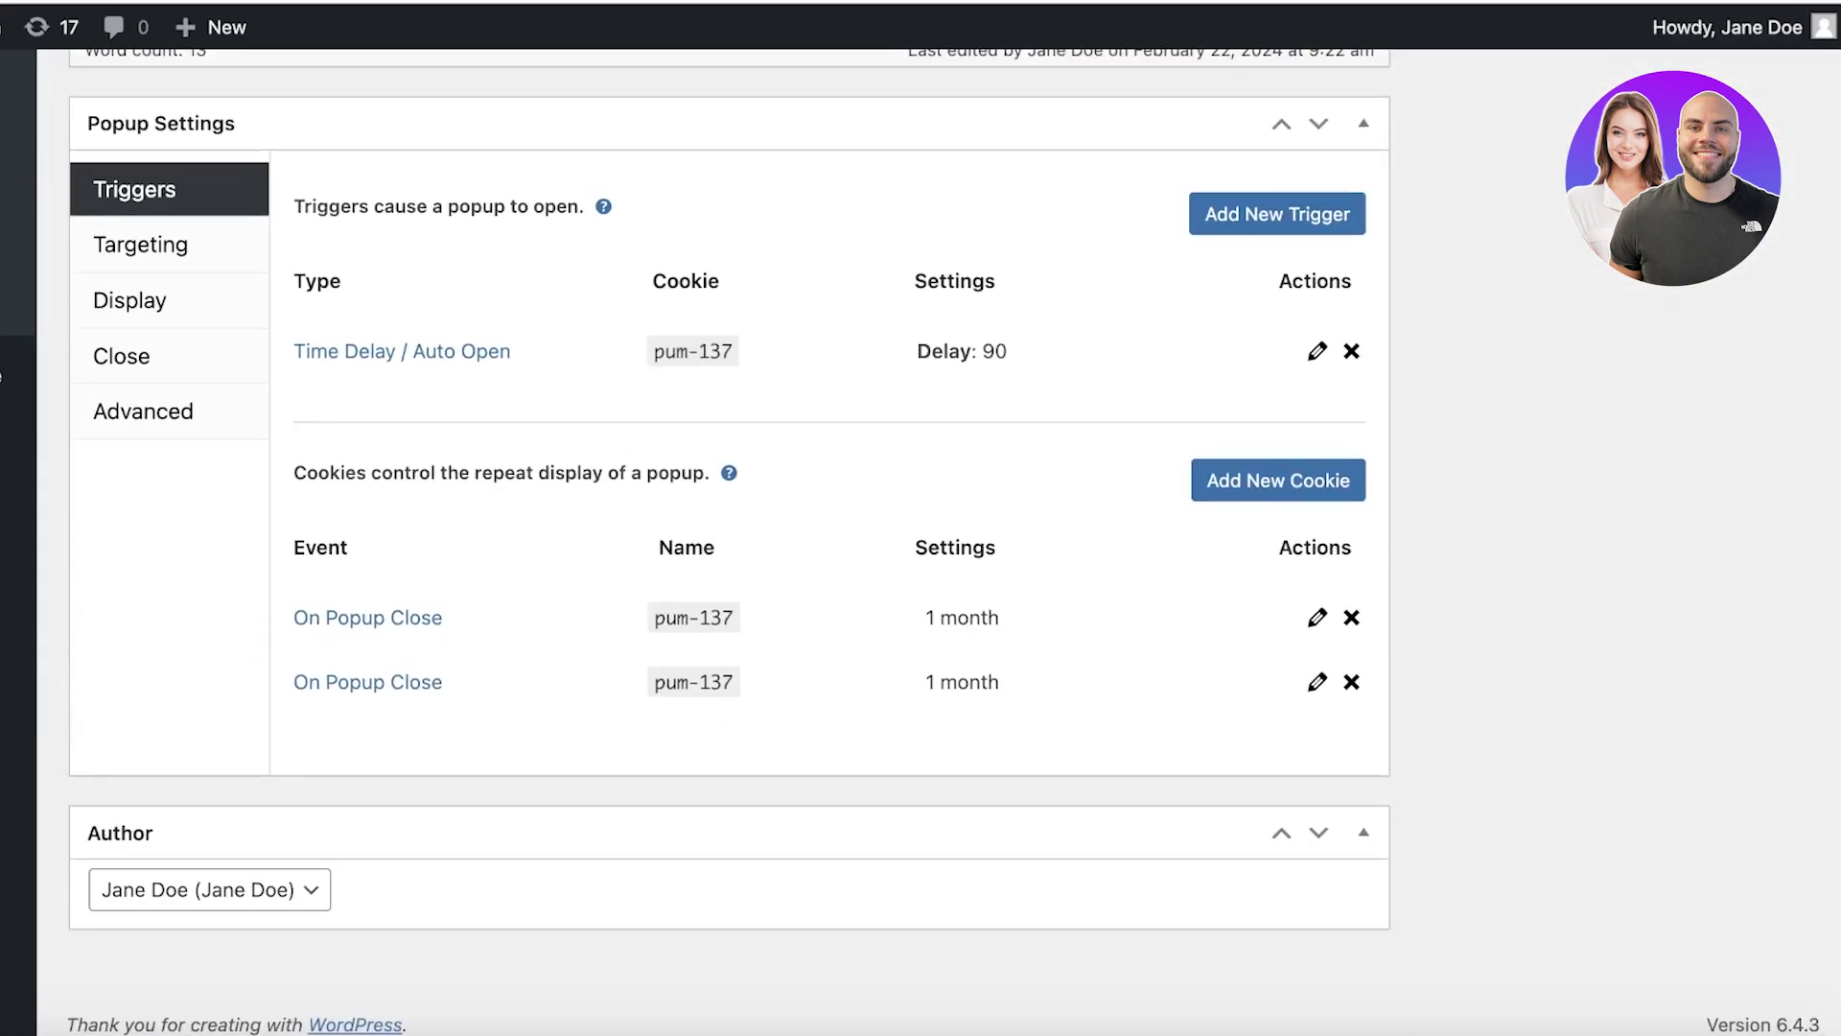
{"action": "scroll", "coordinate": [699, 566], "scroll_direction": "up", "scroll_amount": 15}
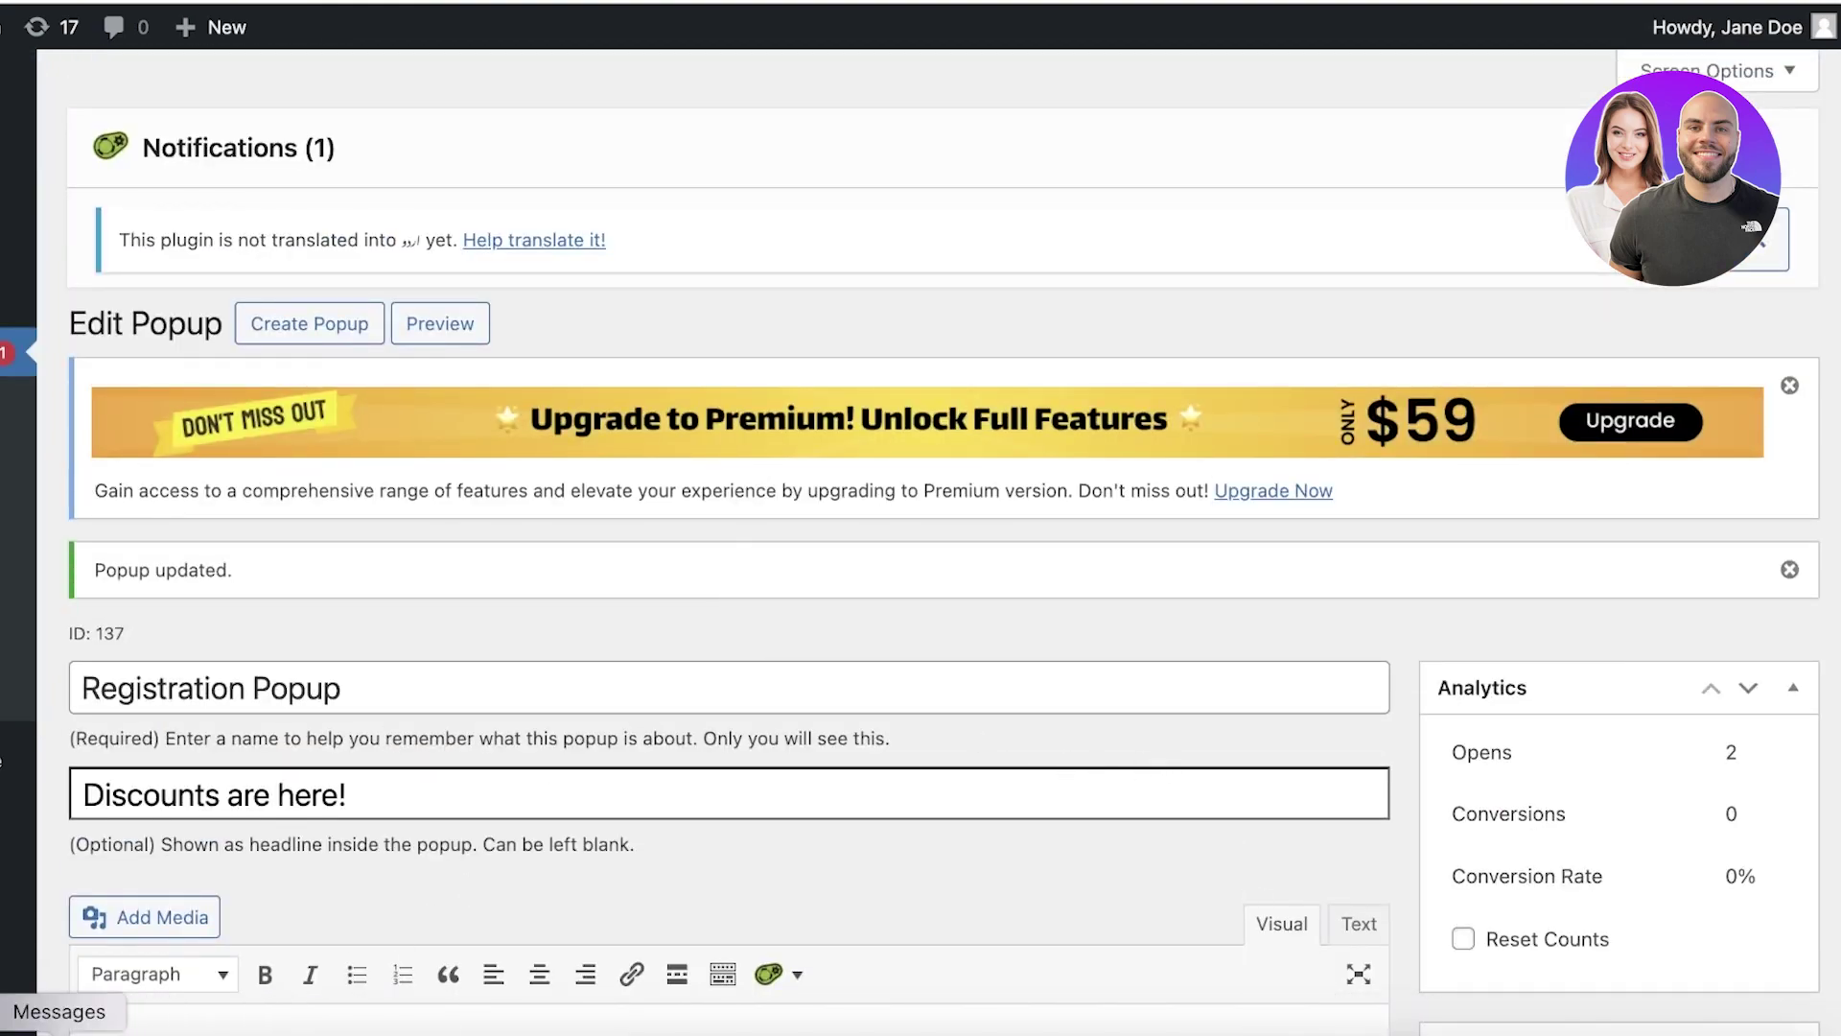
{"action": "key", "text": "super+Tab"}
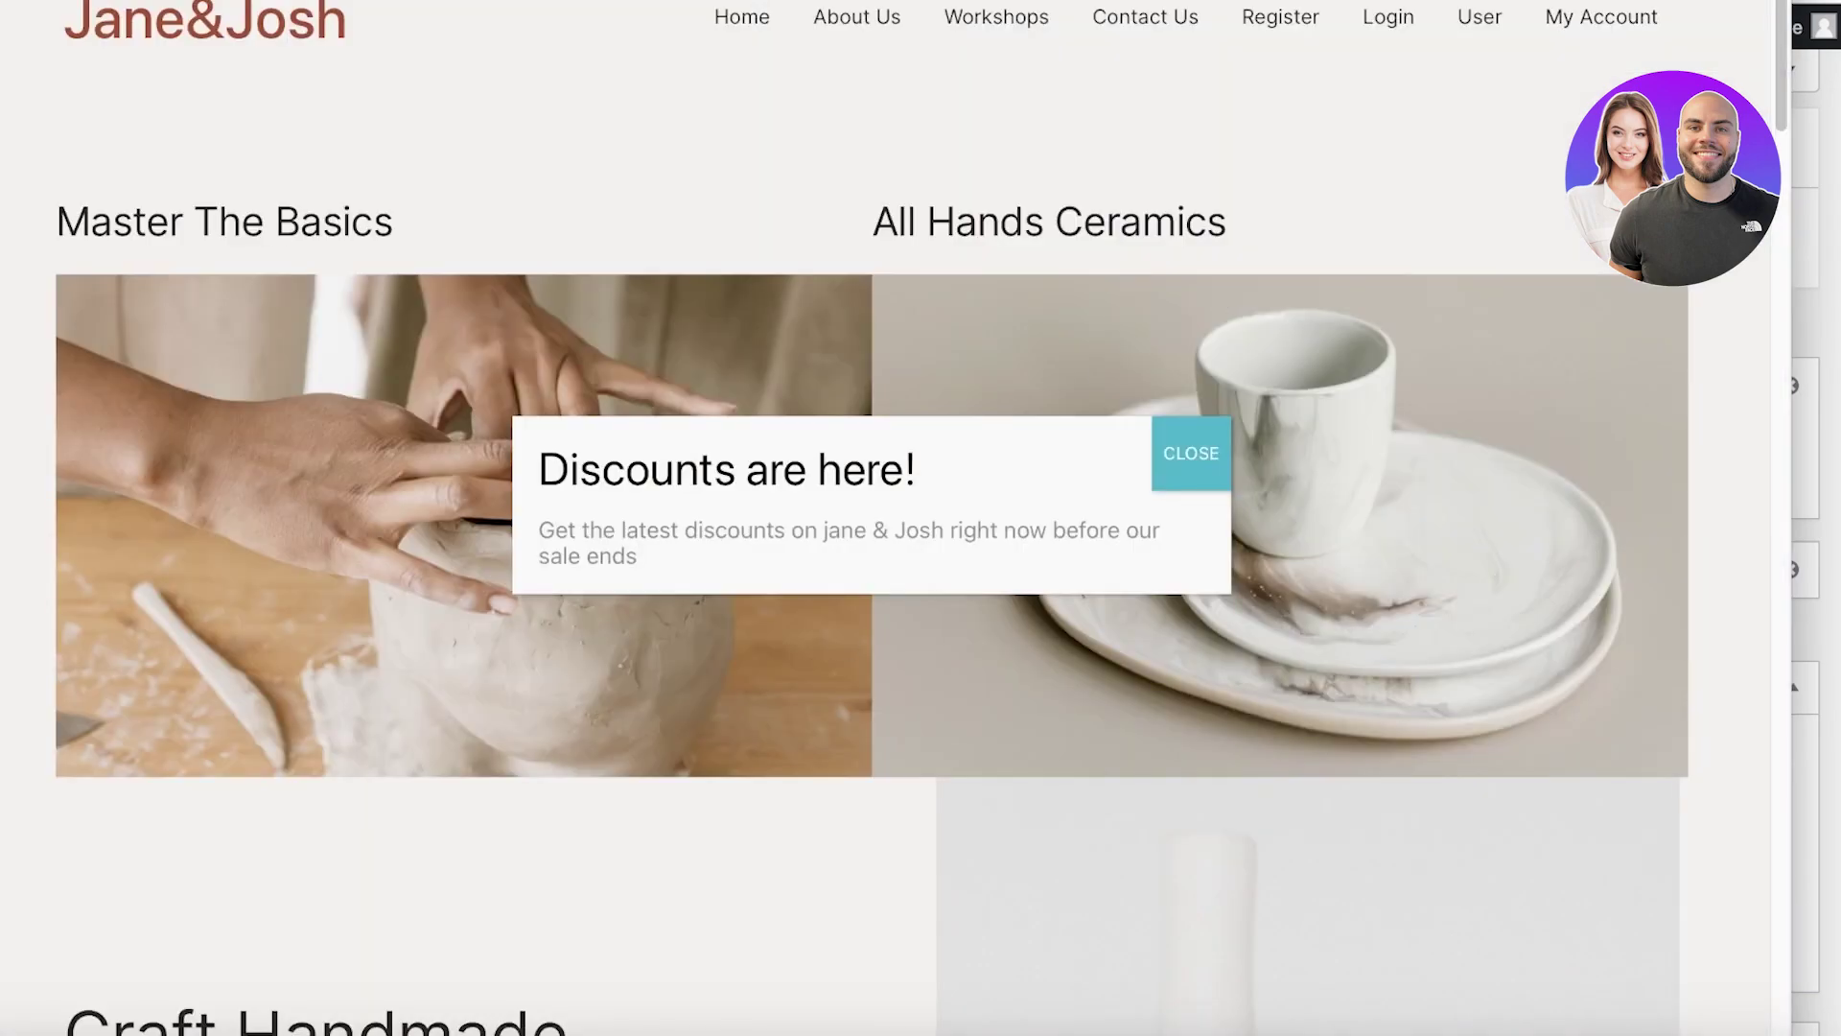
{"action": "key", "text": "super+Tab"}
{"action": "scroll", "coordinate": [578, 447], "scroll_direction": "down", "scroll_amount": 5}
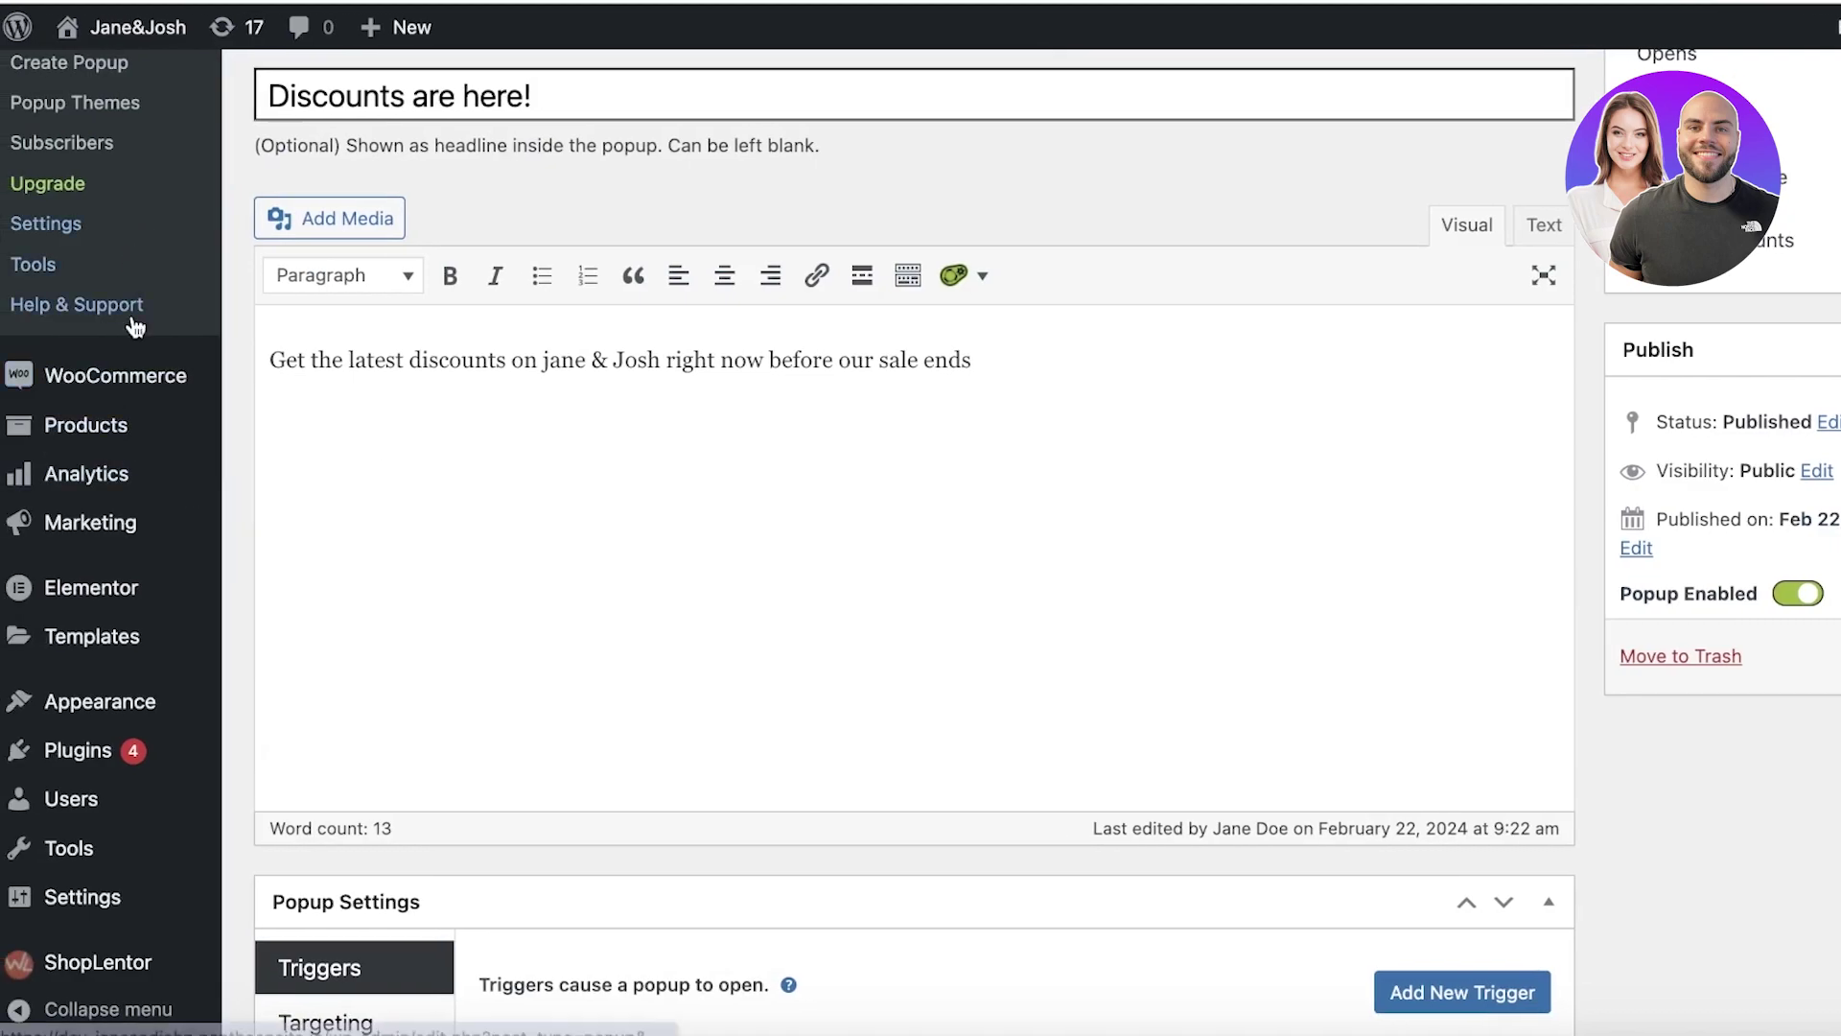
- Look at the new popup page, then go back to the list of all popups
{"action": "scroll", "coordinate": [136, 364], "scroll_direction": "up", "scroll_amount": 5}
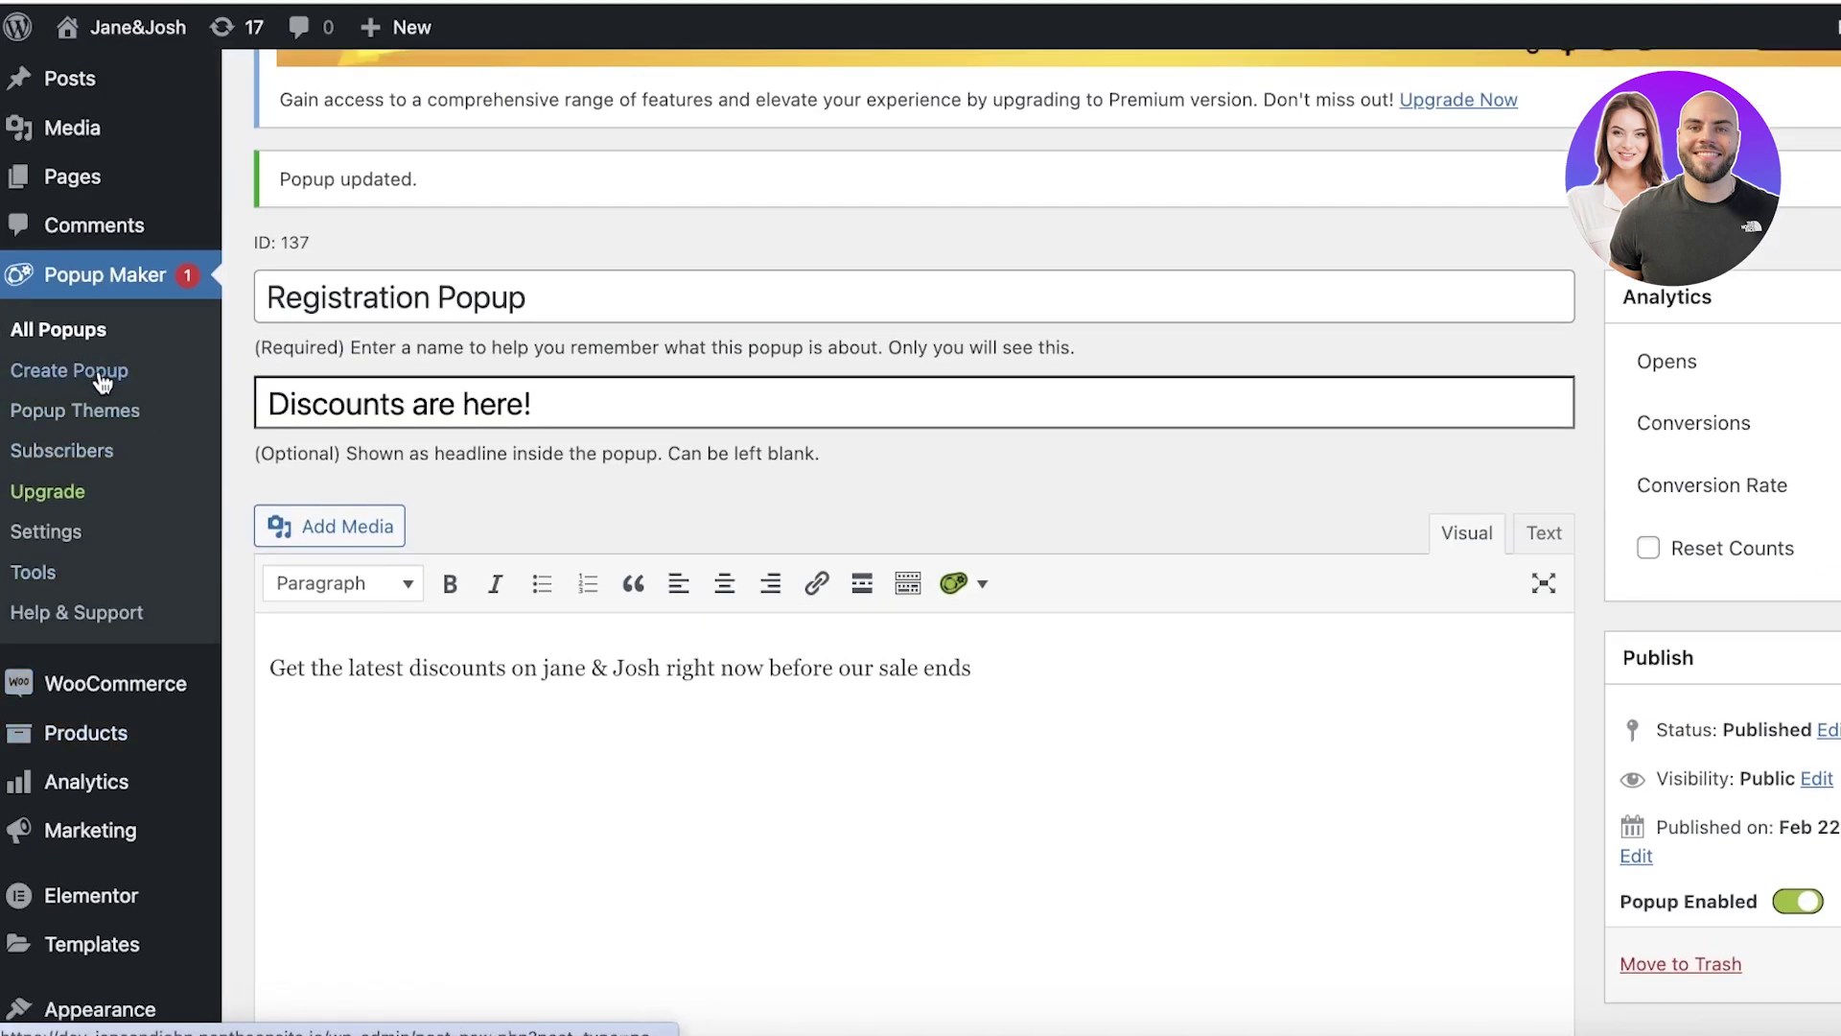
{"action": "left_click", "coordinate": [108, 379]}
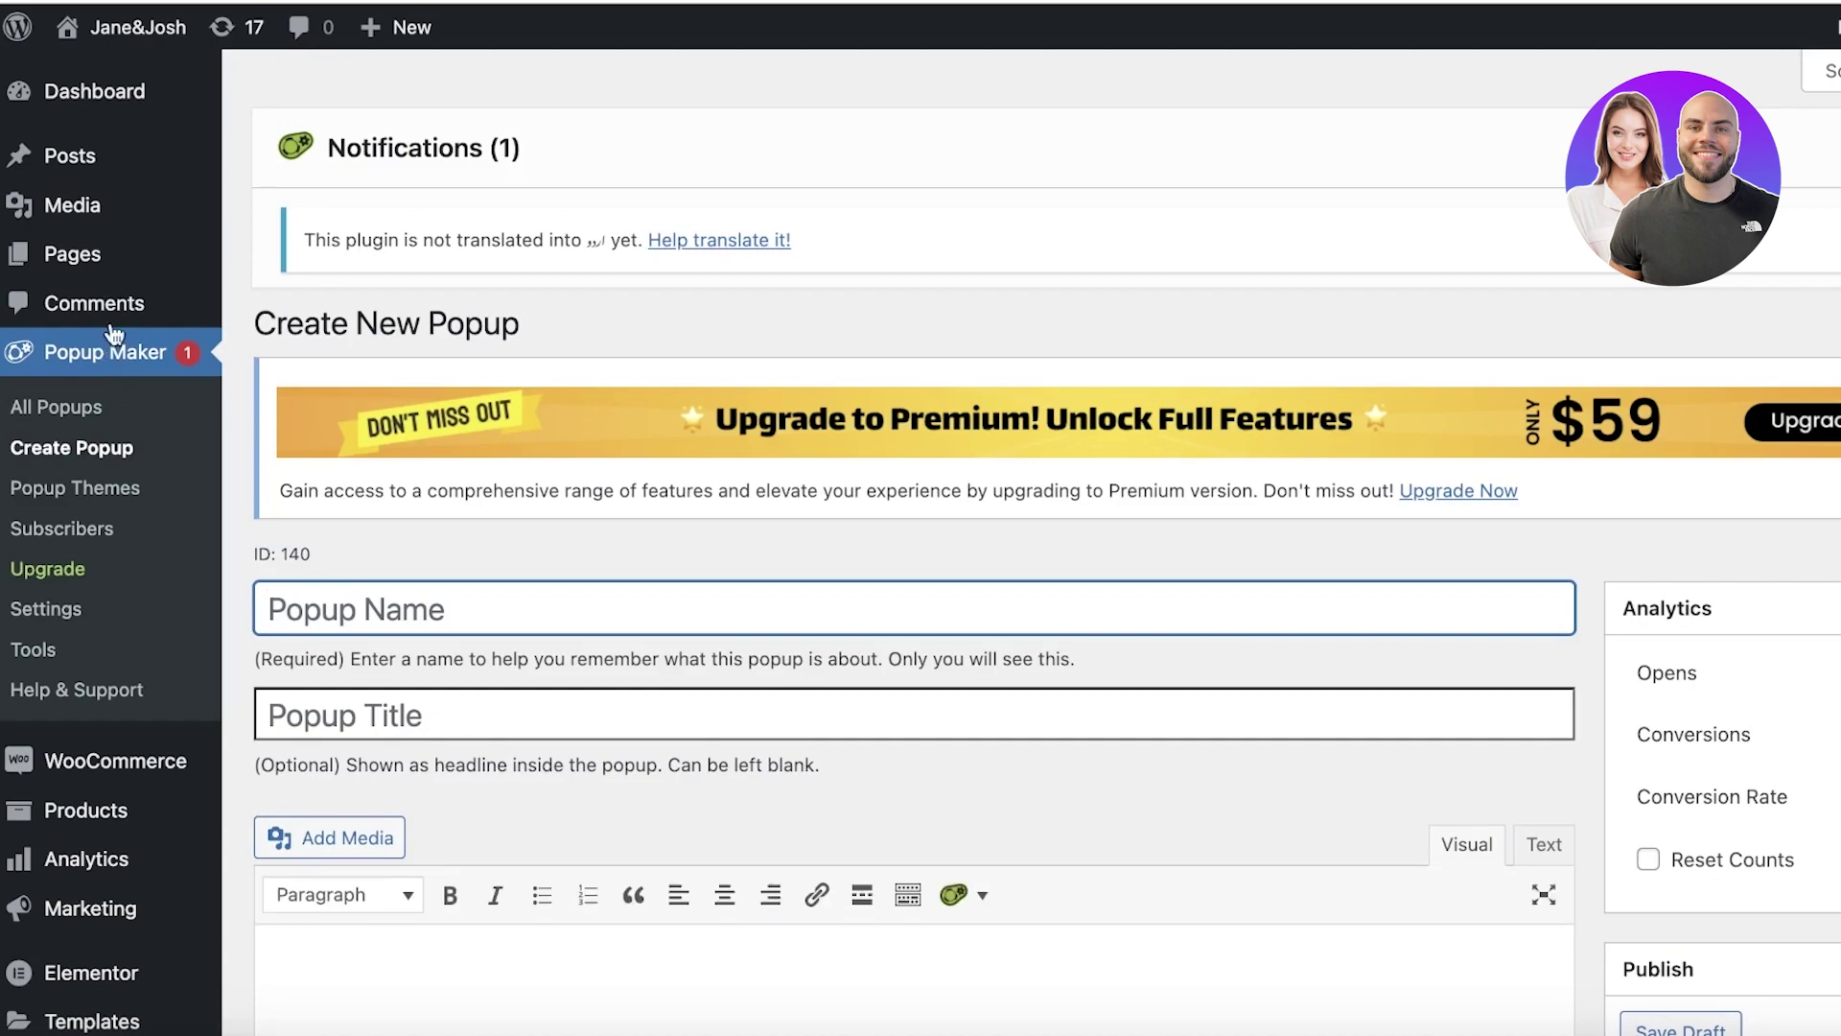
{"action": "left_click", "coordinate": [116, 345]}
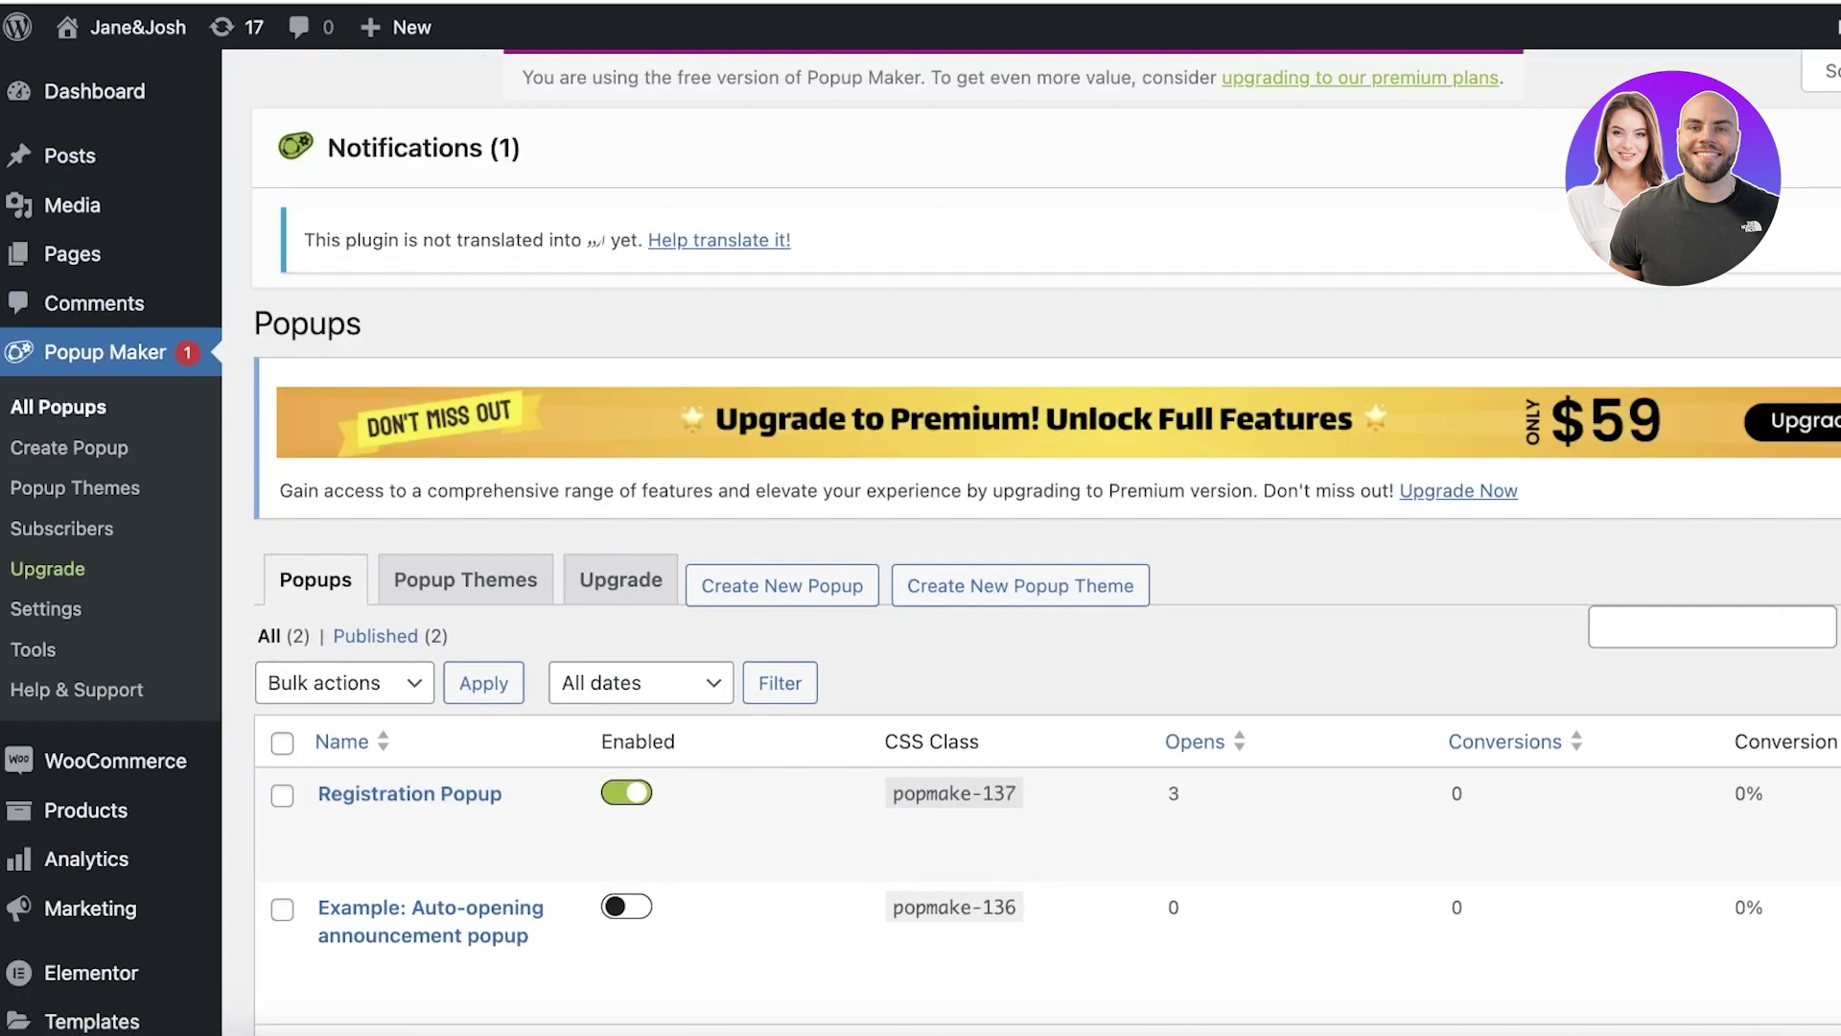
{"action": "scroll", "coordinate": [974, 520], "scroll_direction": "down", "scroll_amount": 3}
{"action": "scroll", "coordinate": [974, 521], "scroll_direction": "up", "scroll_amount": 3}
{"action": "scroll", "coordinate": [337, 595], "scroll_direction": "down", "scroll_amount": 1}
- Browse the Popup Themes list and the Create New Popup Theme page
{"action": "left_click", "coordinate": [476, 491]}
{"action": "scroll", "coordinate": [403, 439], "scroll_direction": "down", "scroll_amount": 3}
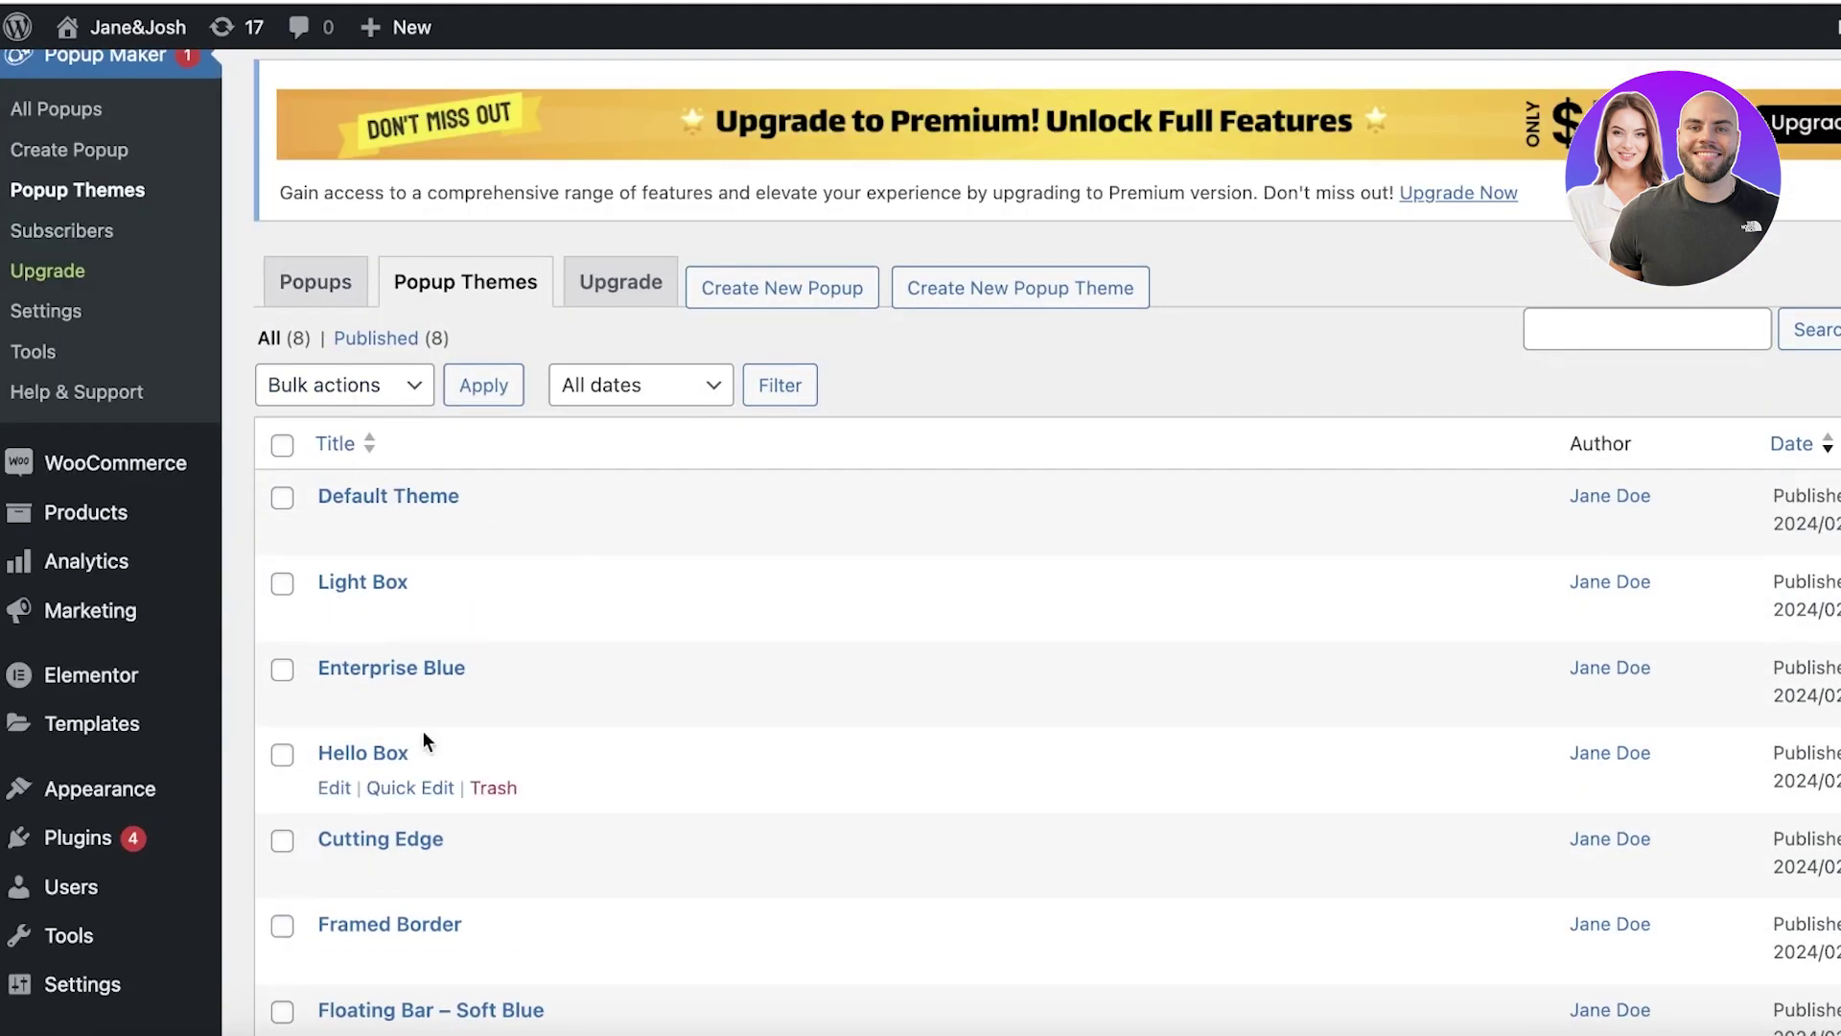
{"action": "left_click", "coordinate": [961, 305]}
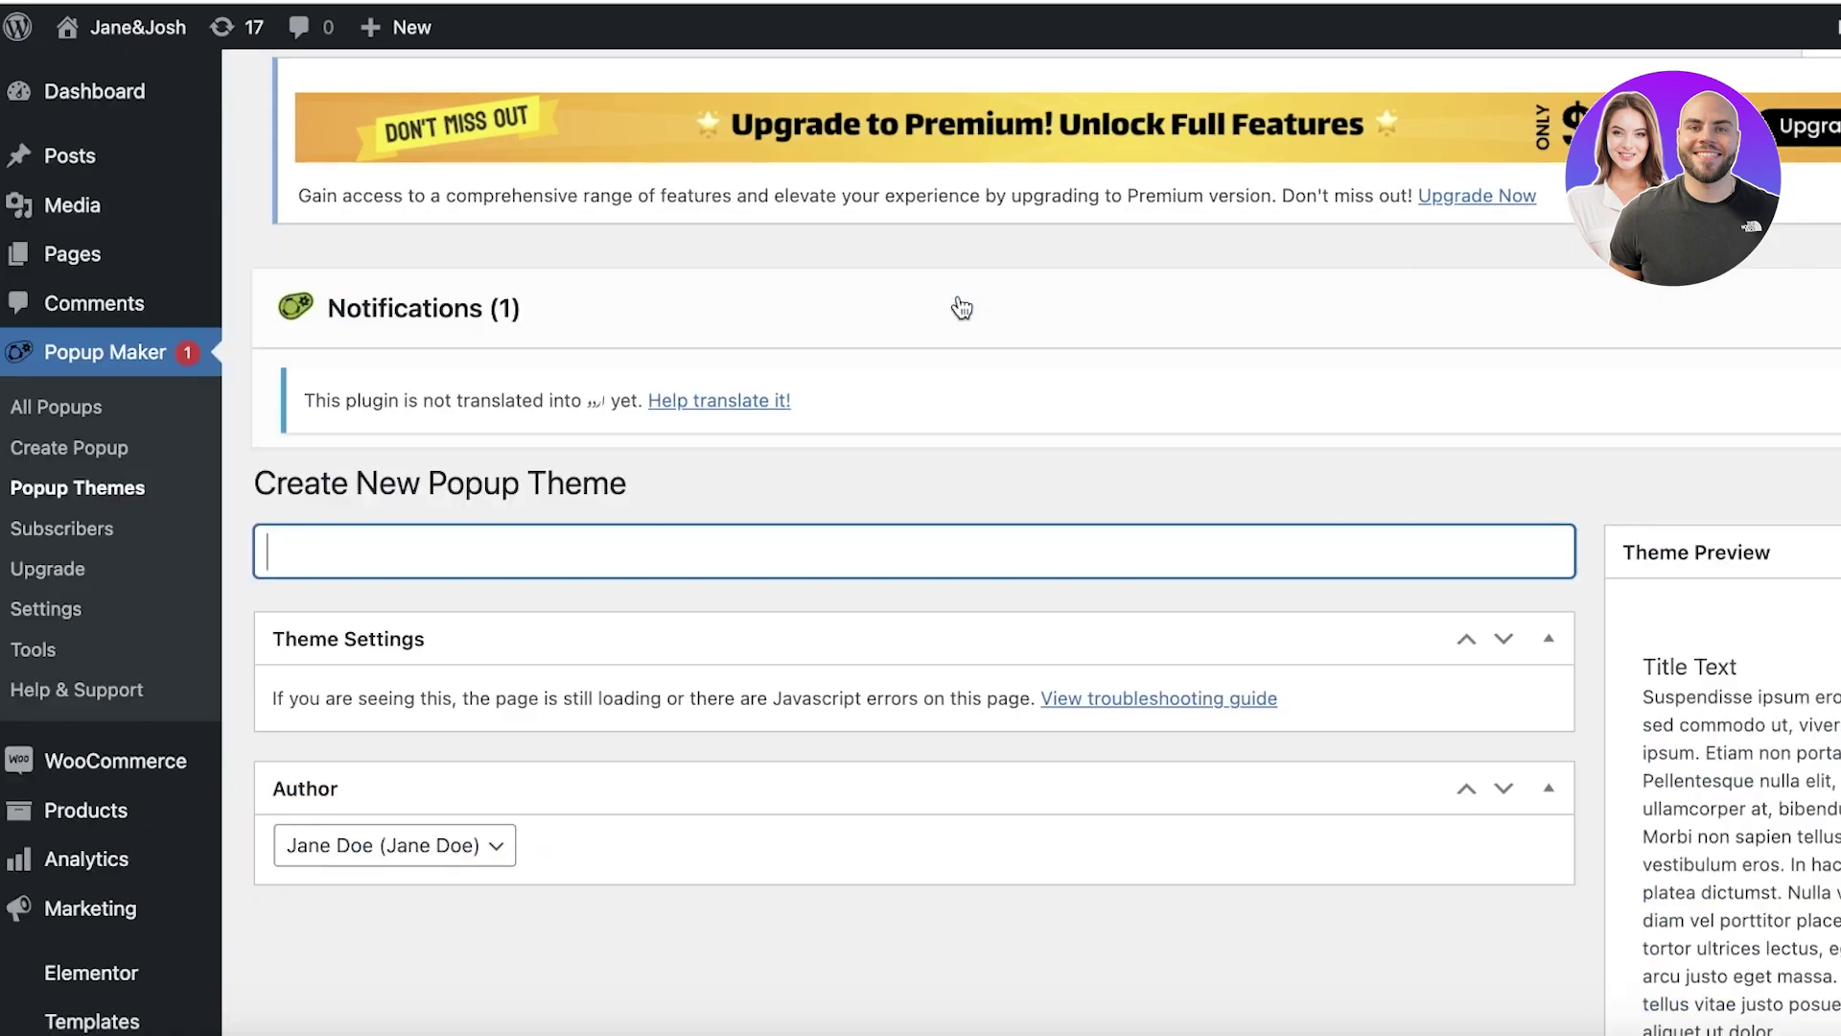
{"action": "scroll", "coordinate": [940, 383], "scroll_direction": "down", "scroll_amount": 6}
{"action": "scroll", "coordinate": [708, 575], "scroll_direction": "up", "scroll_amount": 6}
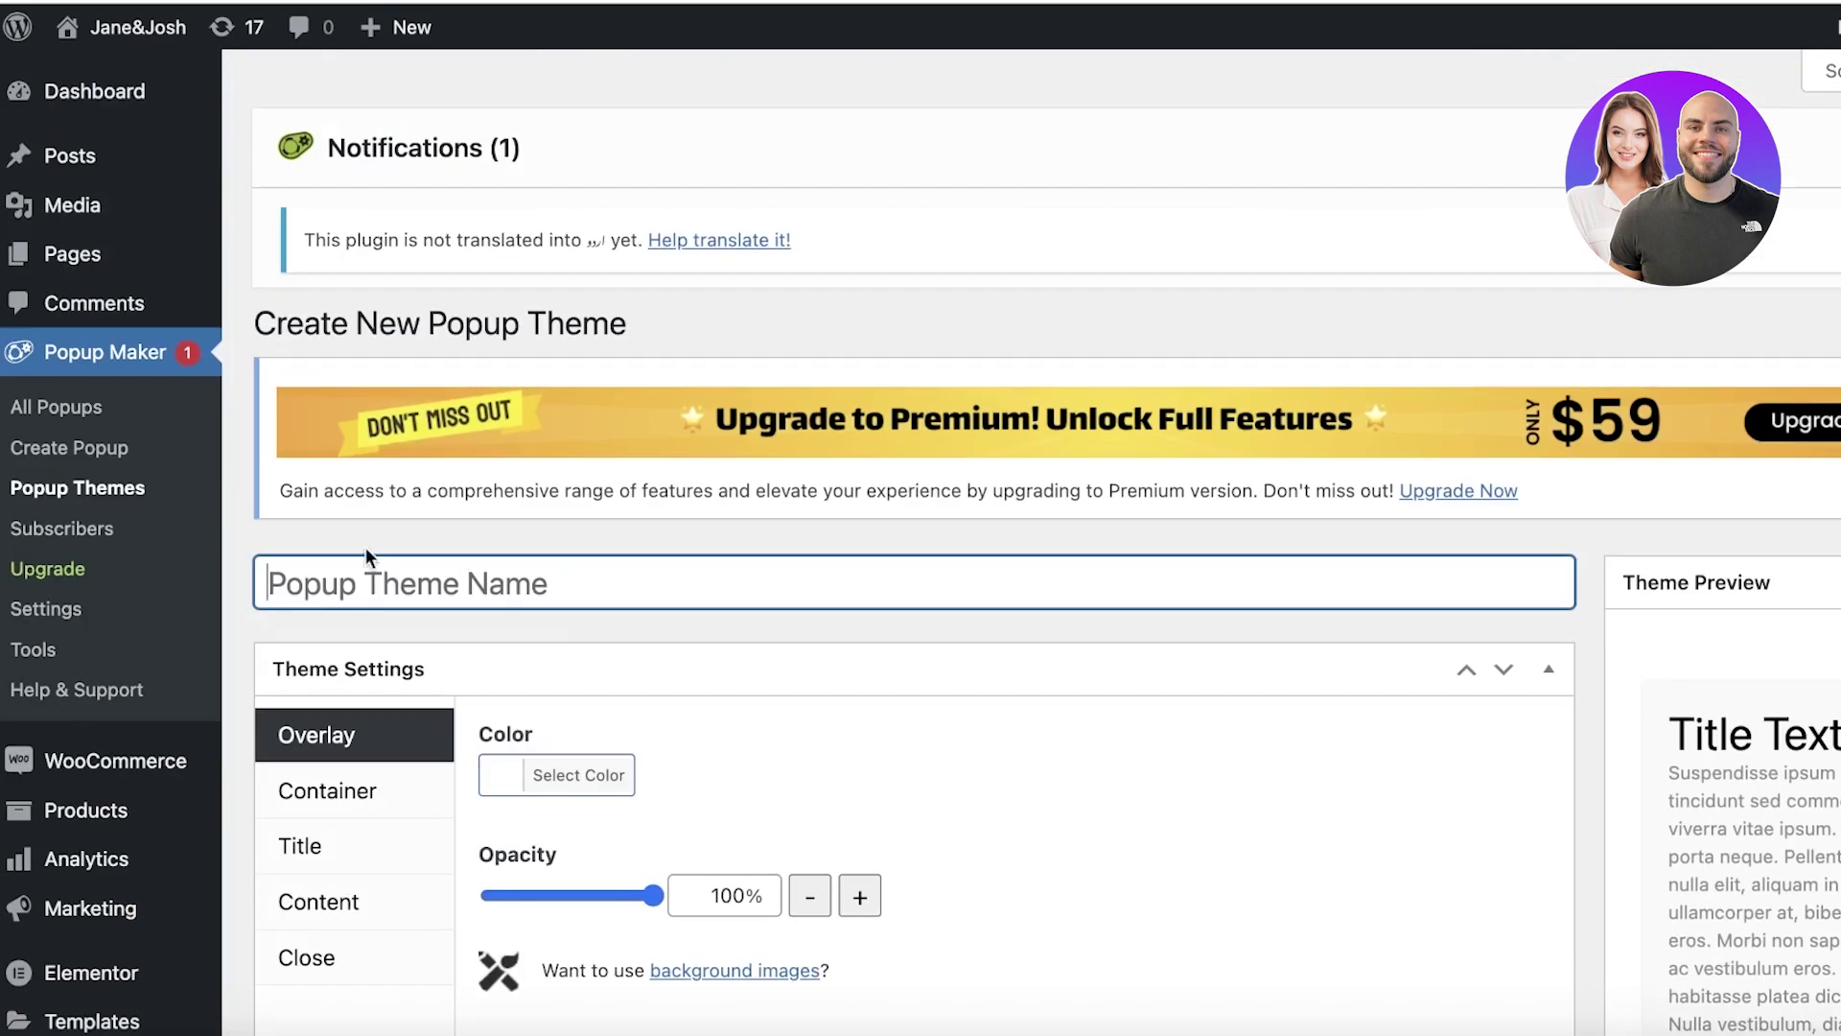
- Return to the Popups list and dismiss the Adjust Columns notice with Thanks!
{"action": "left_click", "coordinate": [66, 362]}
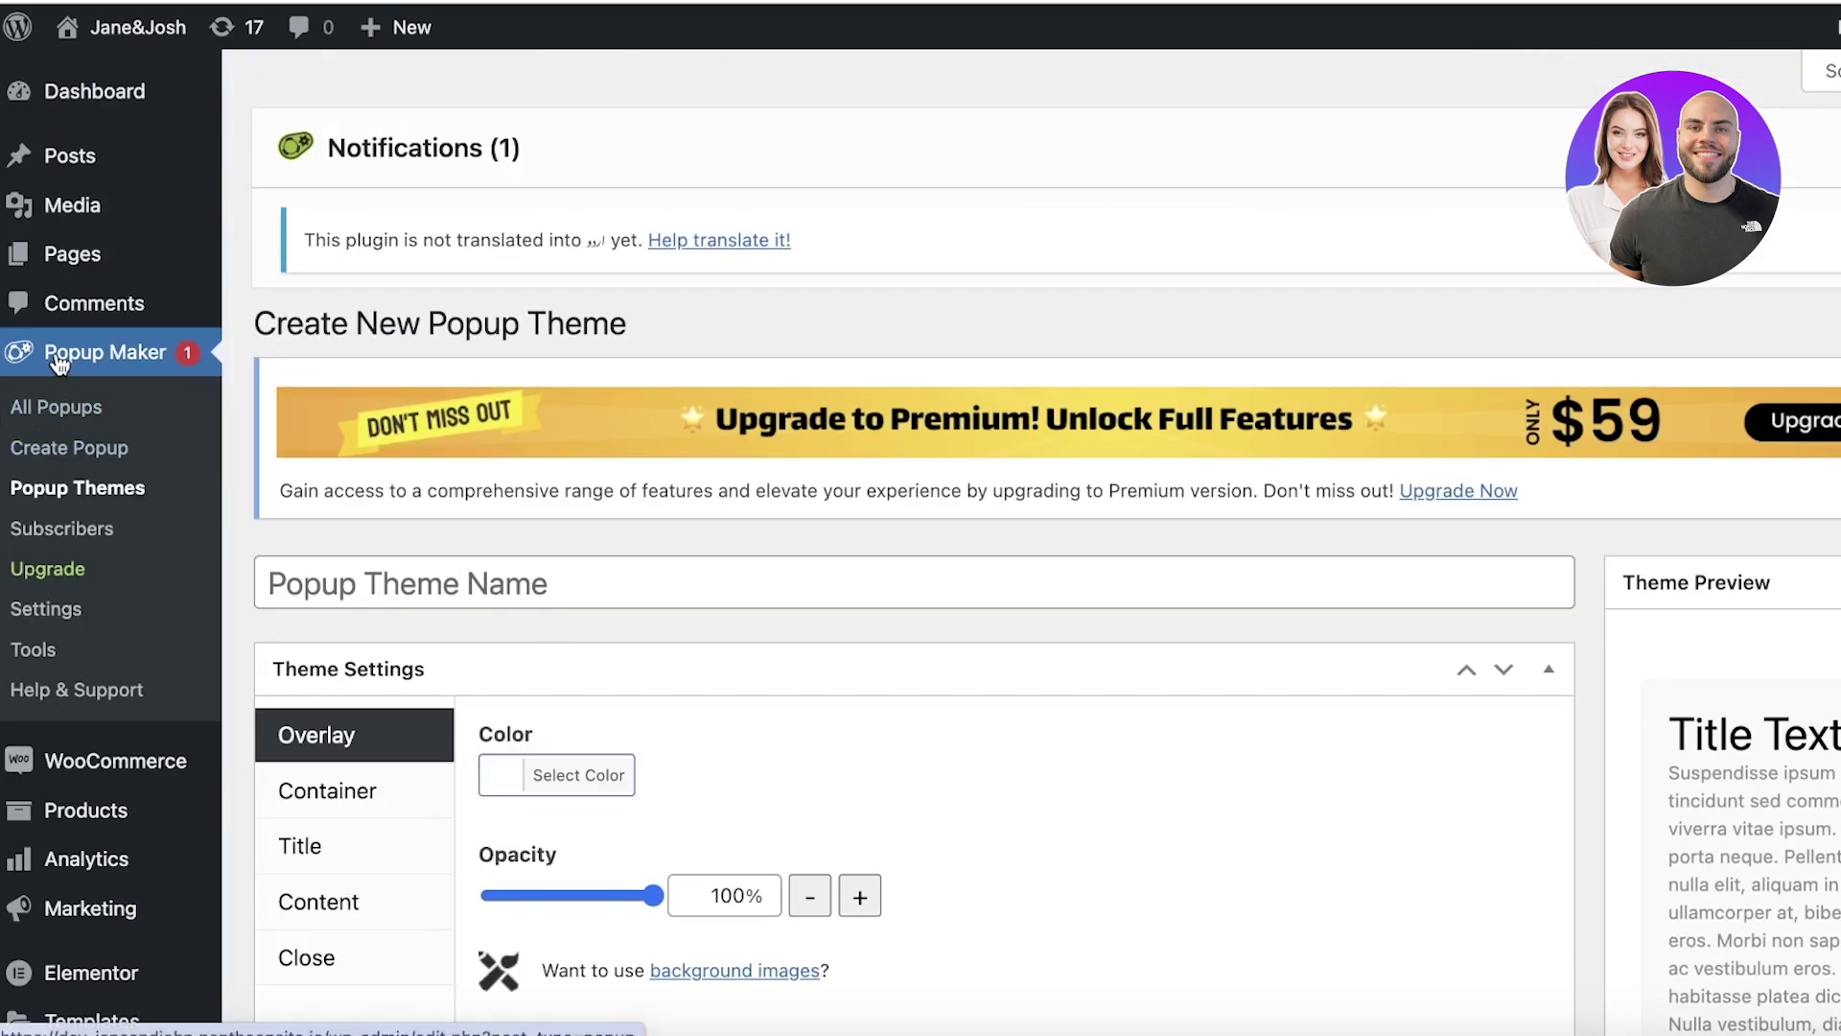
{"action": "scroll", "coordinate": [10, 911], "scroll_direction": "down", "scroll_amount": 4}
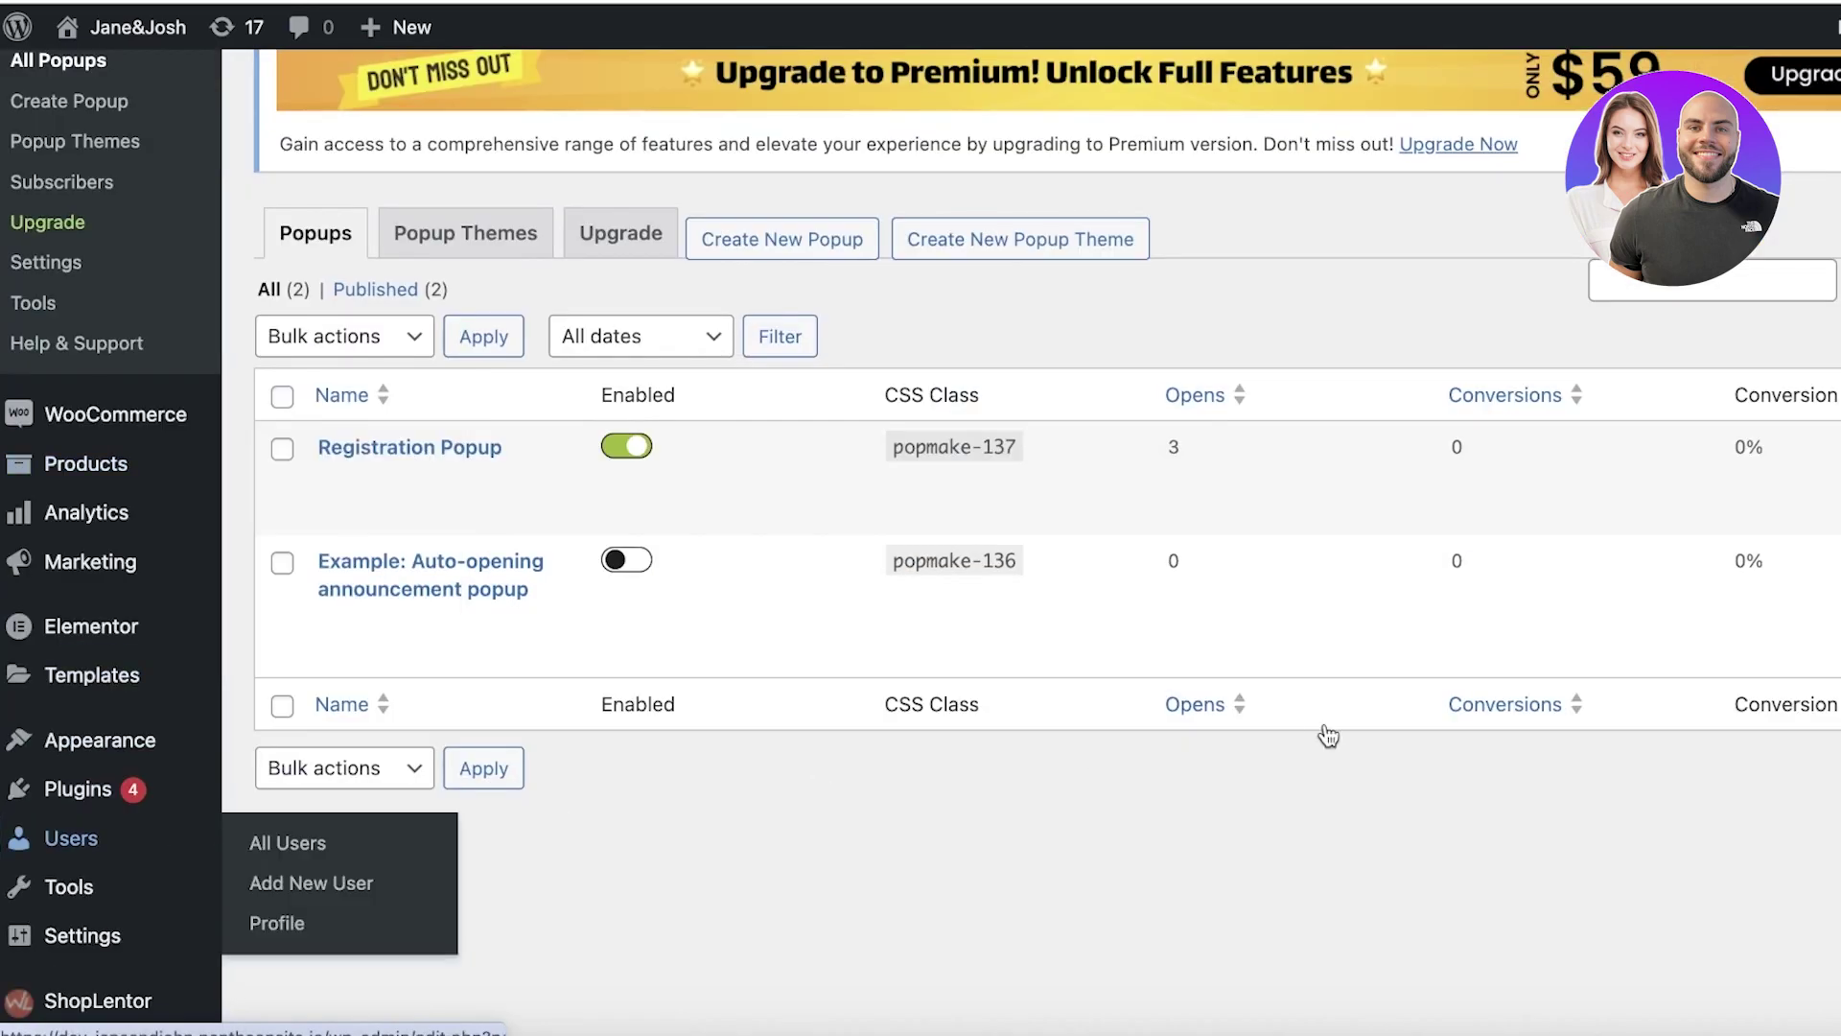
{"action": "scroll", "coordinate": [1356, 731], "scroll_direction": "up", "scroll_amount": 5}
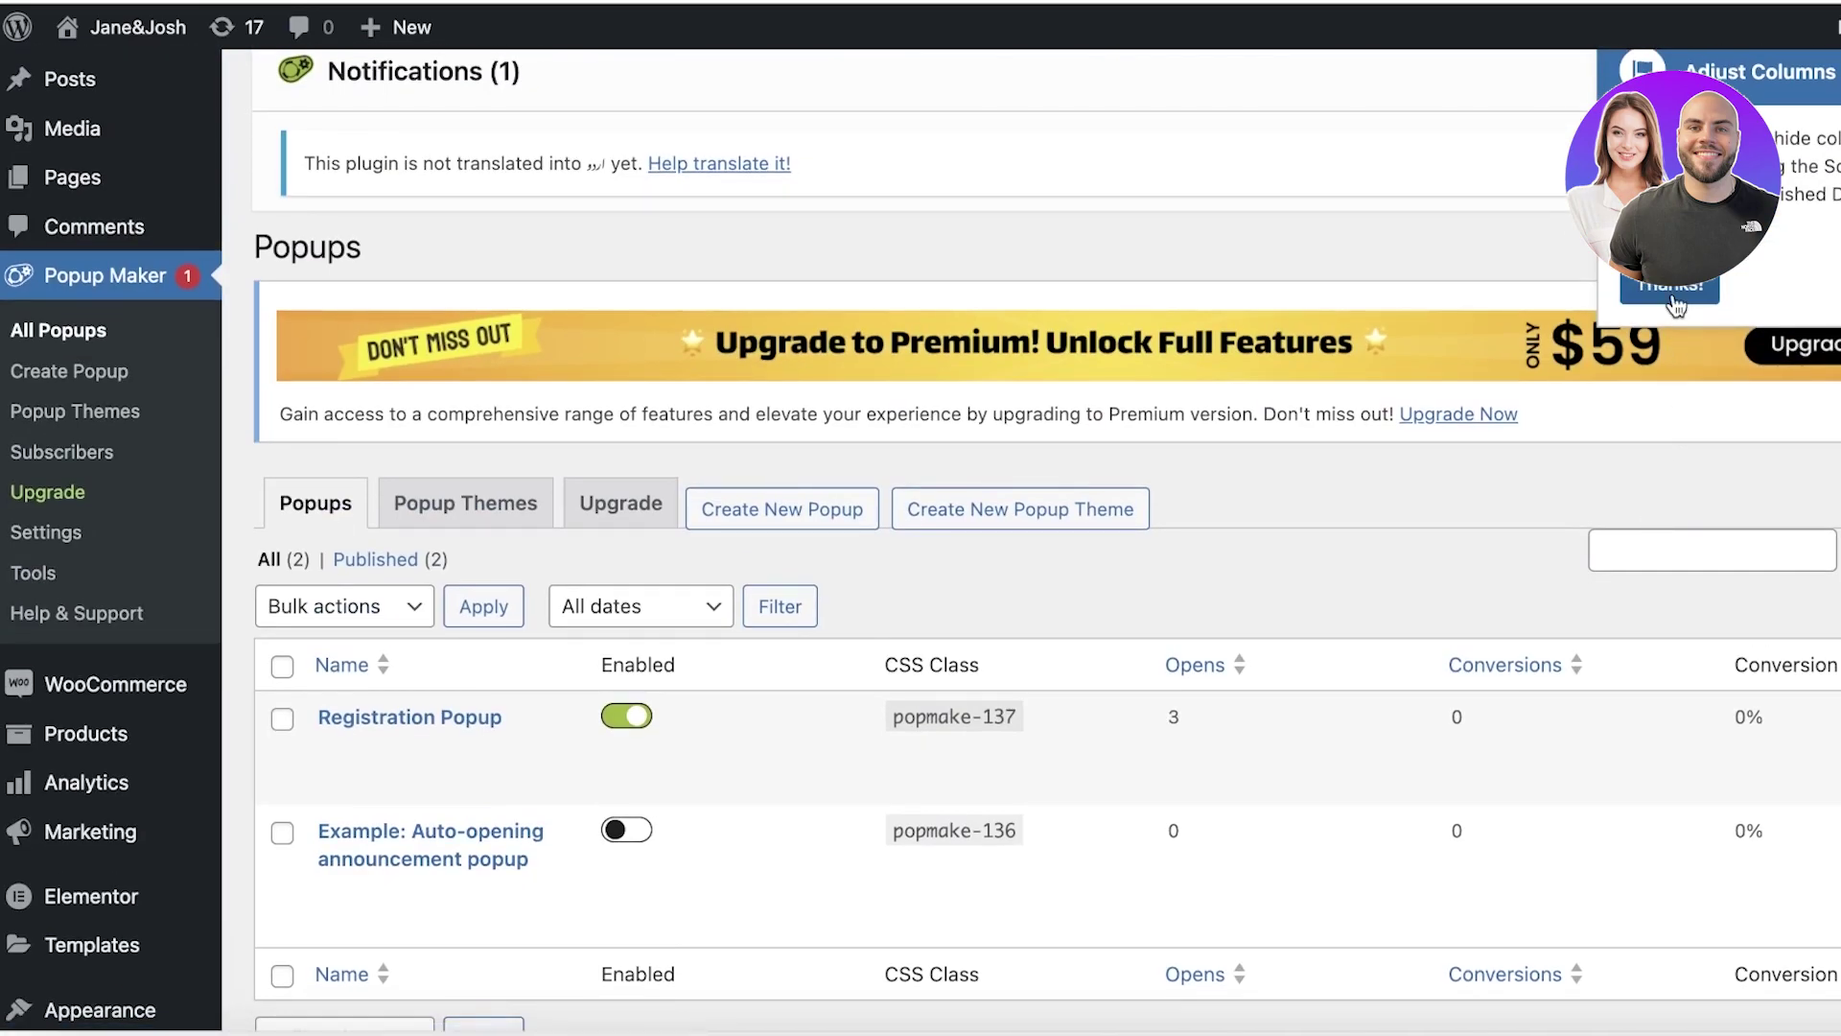
{"action": "left_click", "coordinate": [1673, 292]}
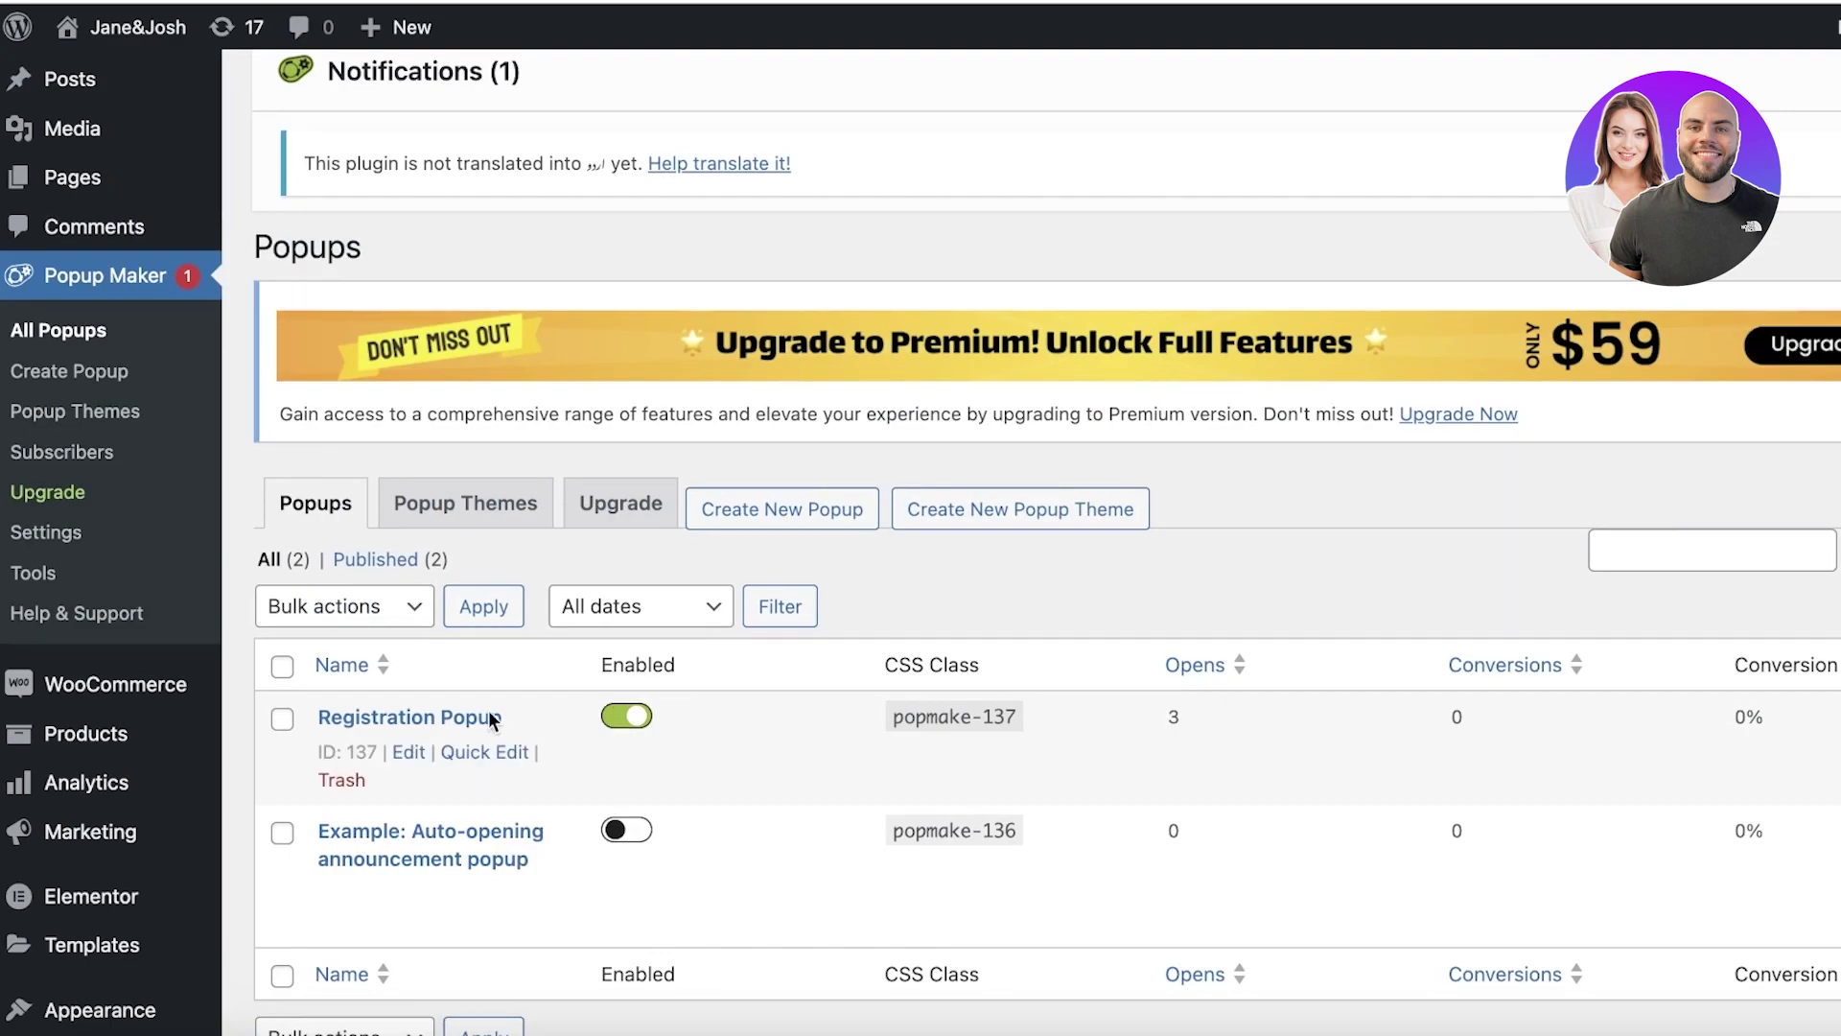
{"action": "scroll", "coordinate": [335, 586], "scroll_direction": "down", "scroll_amount": 2}
{"action": "scroll", "coordinate": [340, 609], "scroll_direction": "up", "scroll_amount": 3}
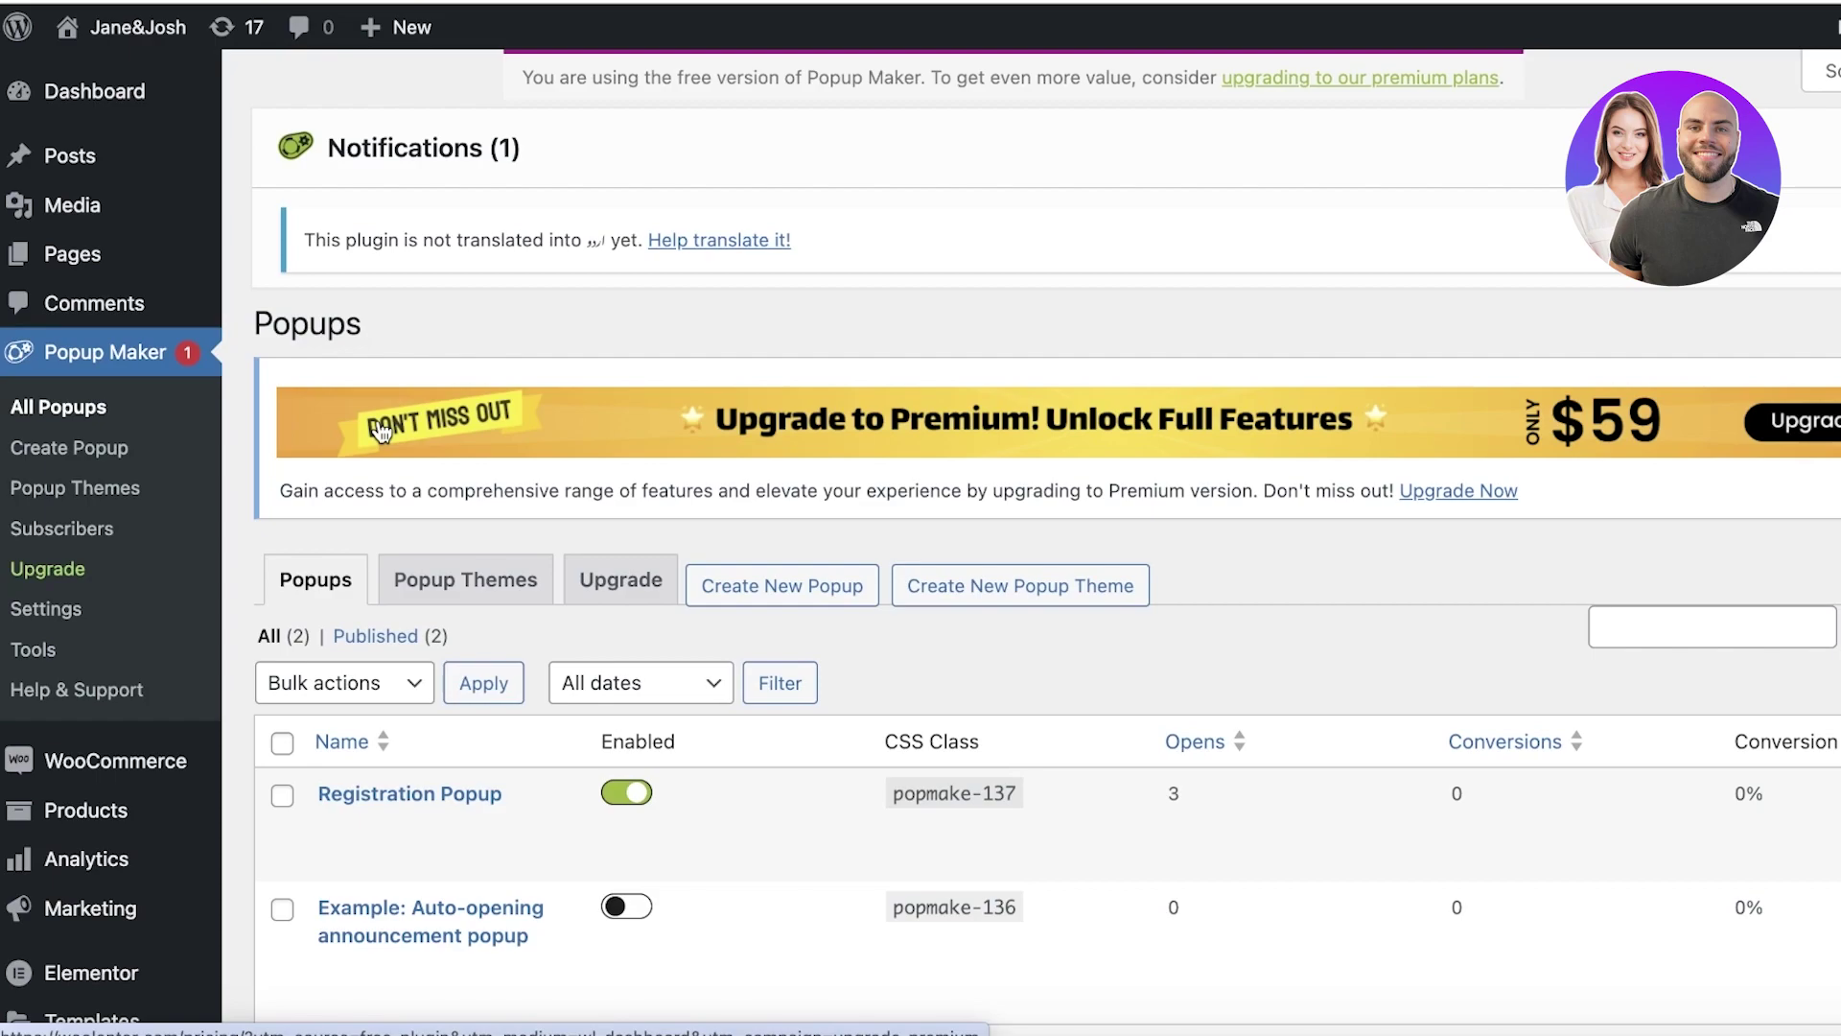
- Open the Upgrade page and view pricing: Start $87, Grow $147, Optimize $247 per year
{"action": "left_click", "coordinate": [70, 580]}
{"action": "scroll", "coordinate": [1266, 441], "scroll_direction": "down", "scroll_amount": 8}
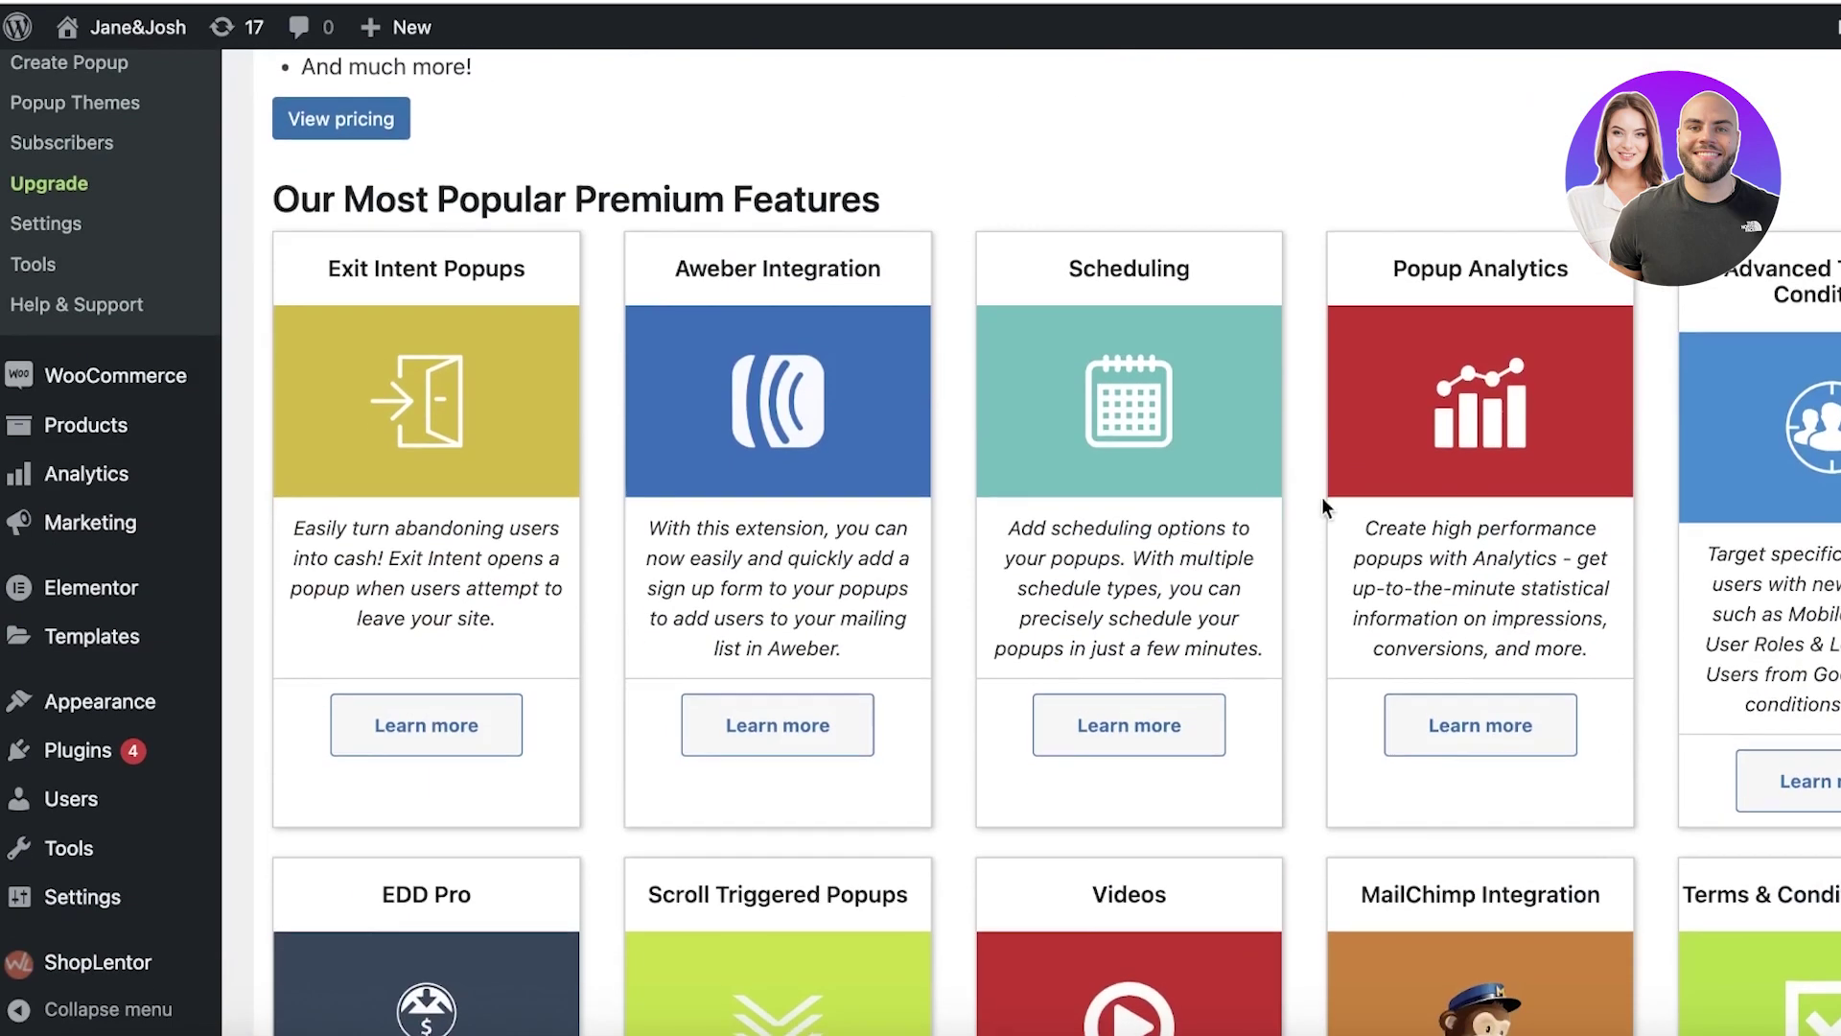
{"action": "scroll", "coordinate": [1262, 497], "scroll_direction": "up", "scroll_amount": 3}
{"action": "left_click", "coordinate": [393, 400]}
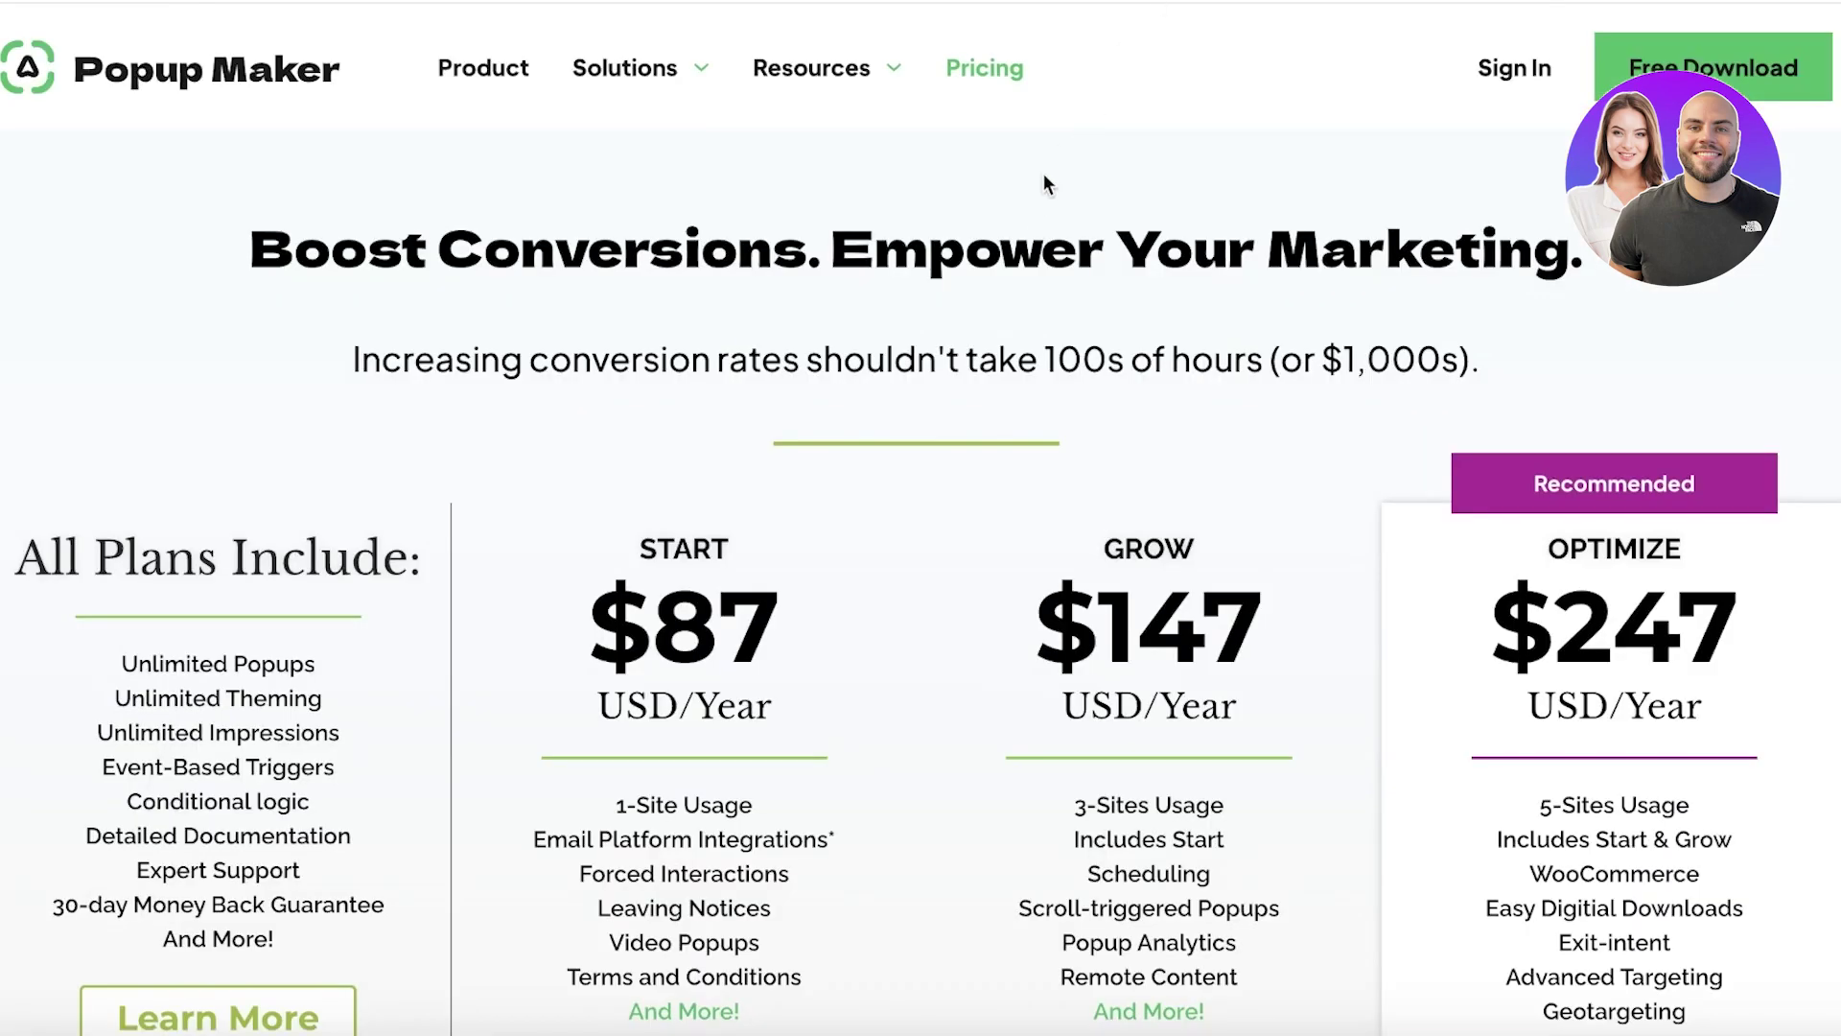
{"action": "scroll", "coordinate": [1010, 216], "scroll_direction": "down", "scroll_amount": 3}
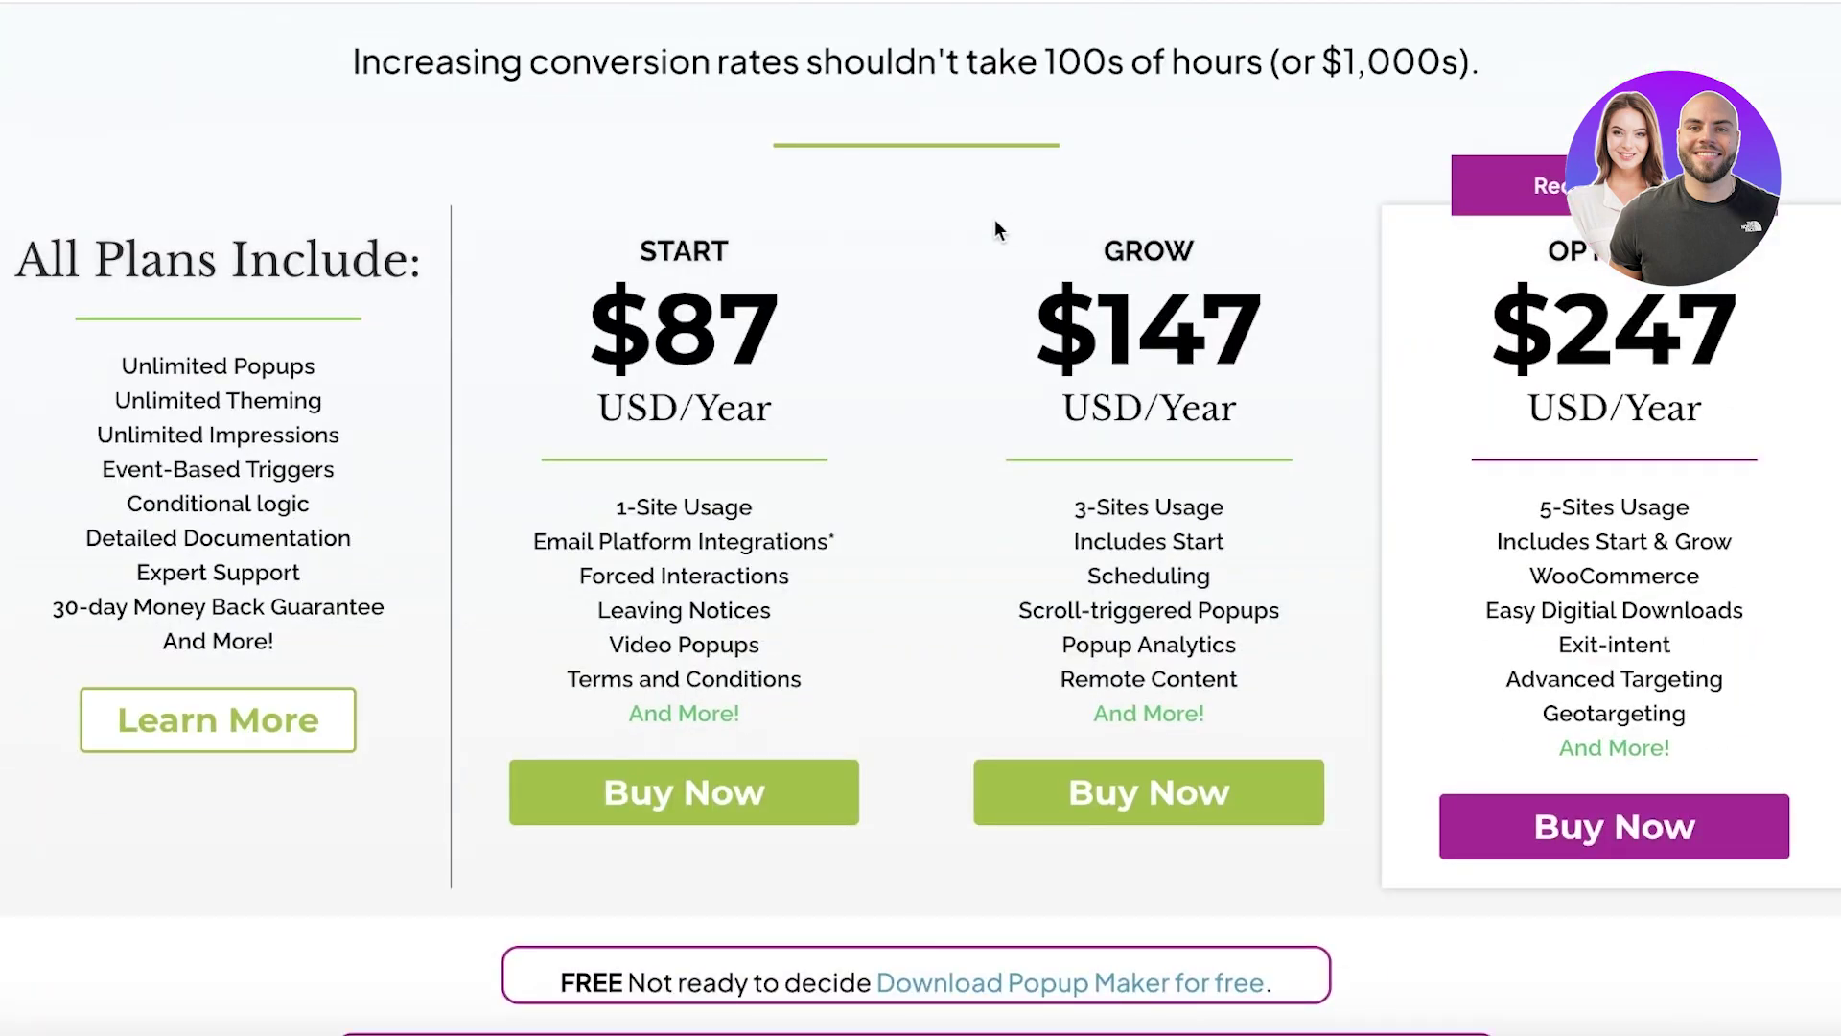
{"action": "scroll", "coordinate": [785, 261], "scroll_direction": "up", "scroll_amount": 1}
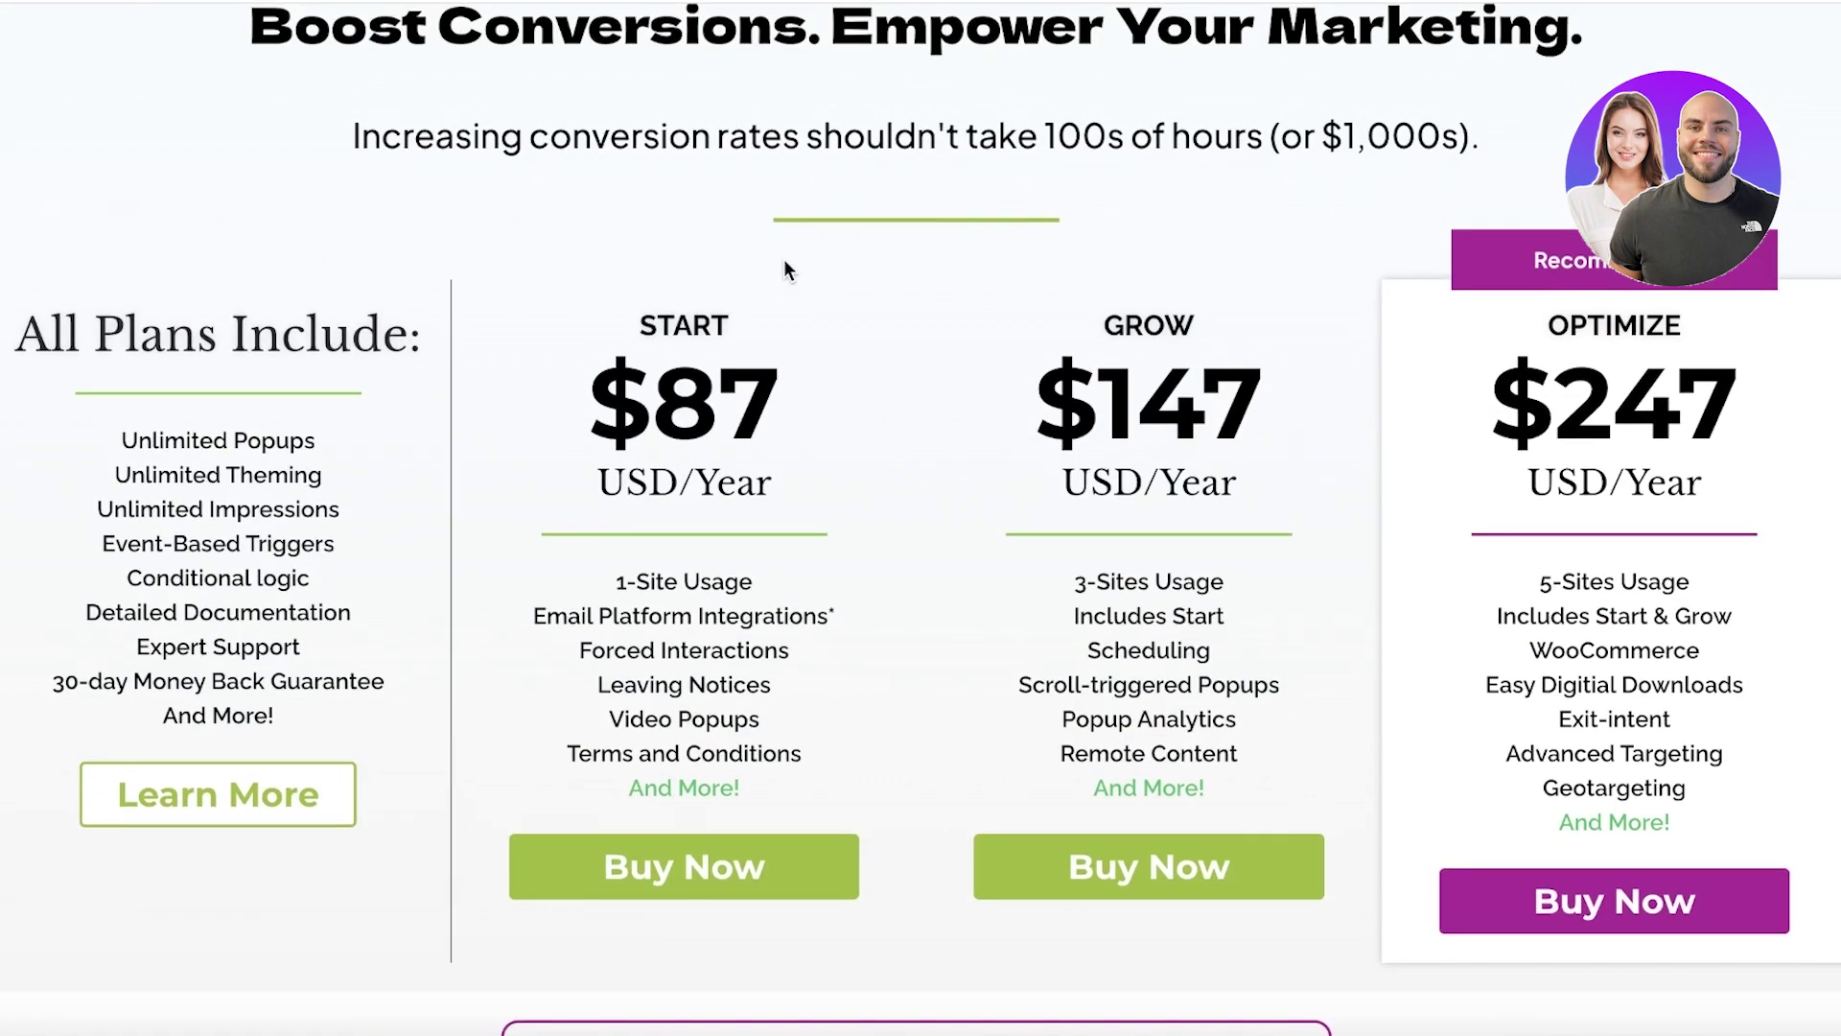
{"action": "scroll", "coordinate": [748, 287], "scroll_direction": "down", "scroll_amount": 3}
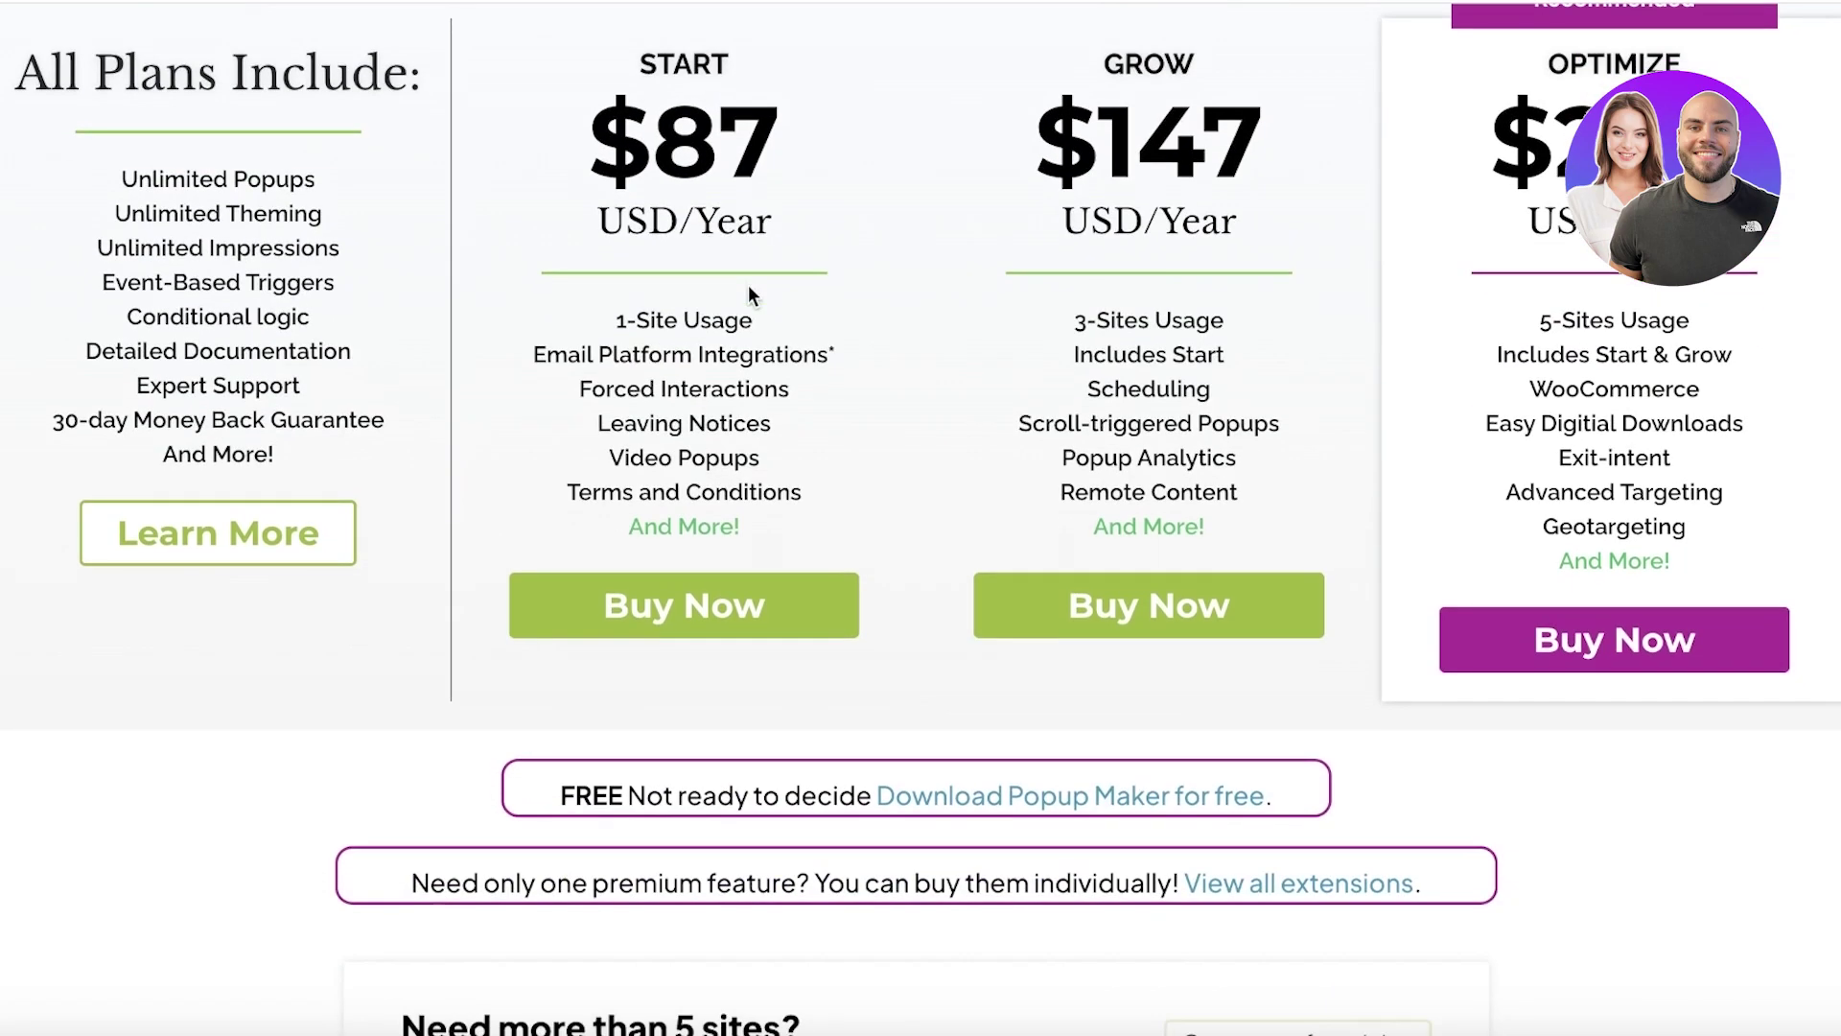